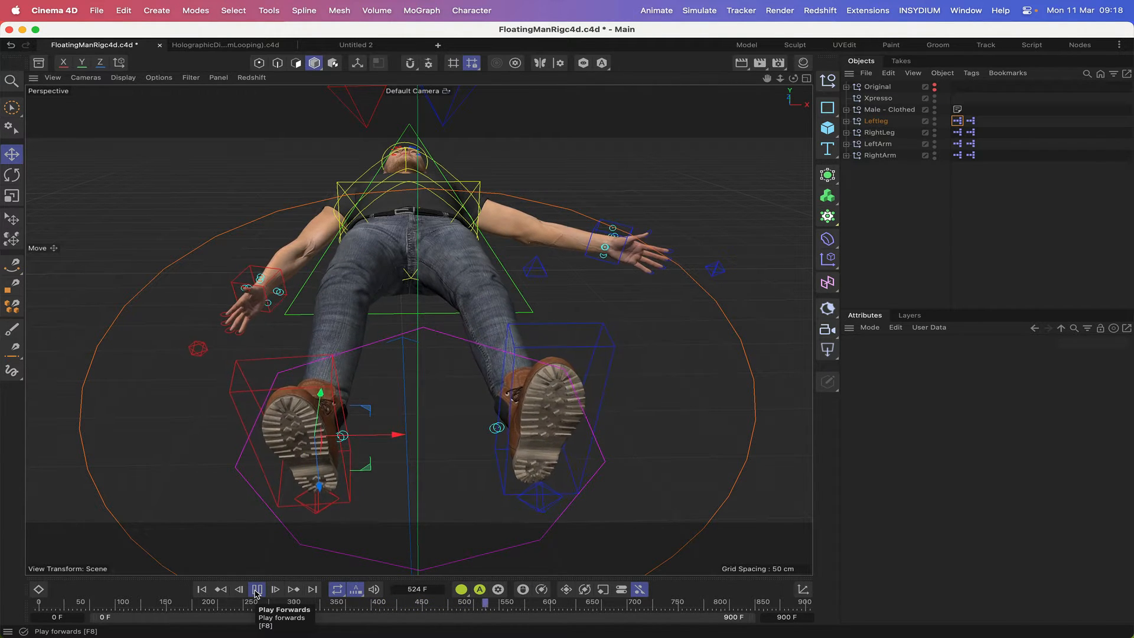
Switch to the HolographicDisplay2(RandomLooping).c4d project and play its animation to preview the wireframe sphere
click(201, 48)
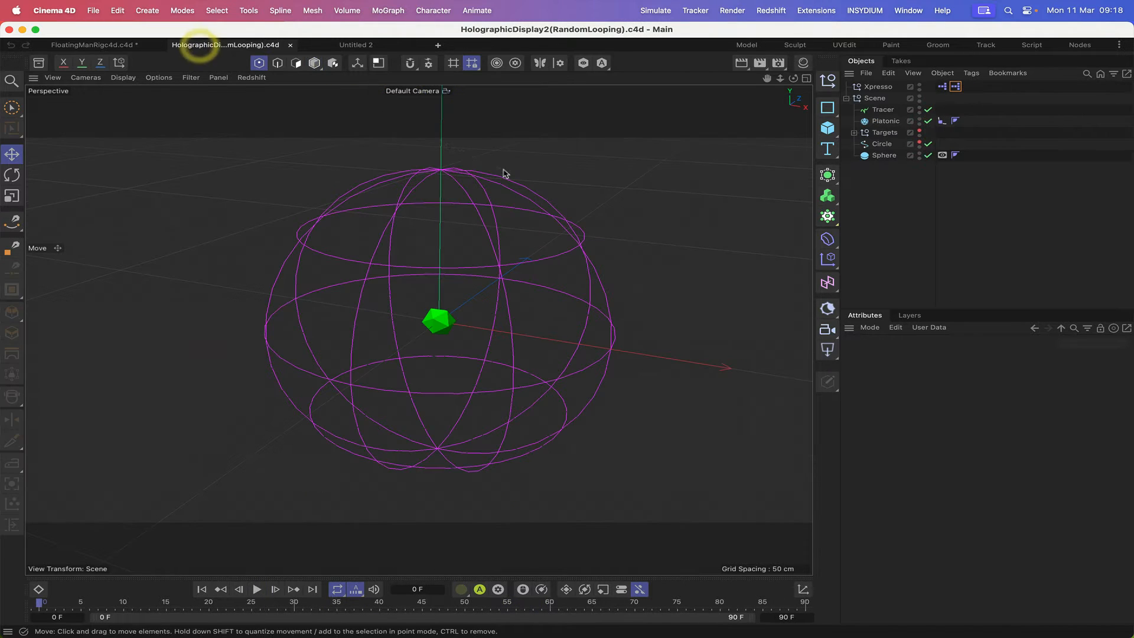
click(257, 589)
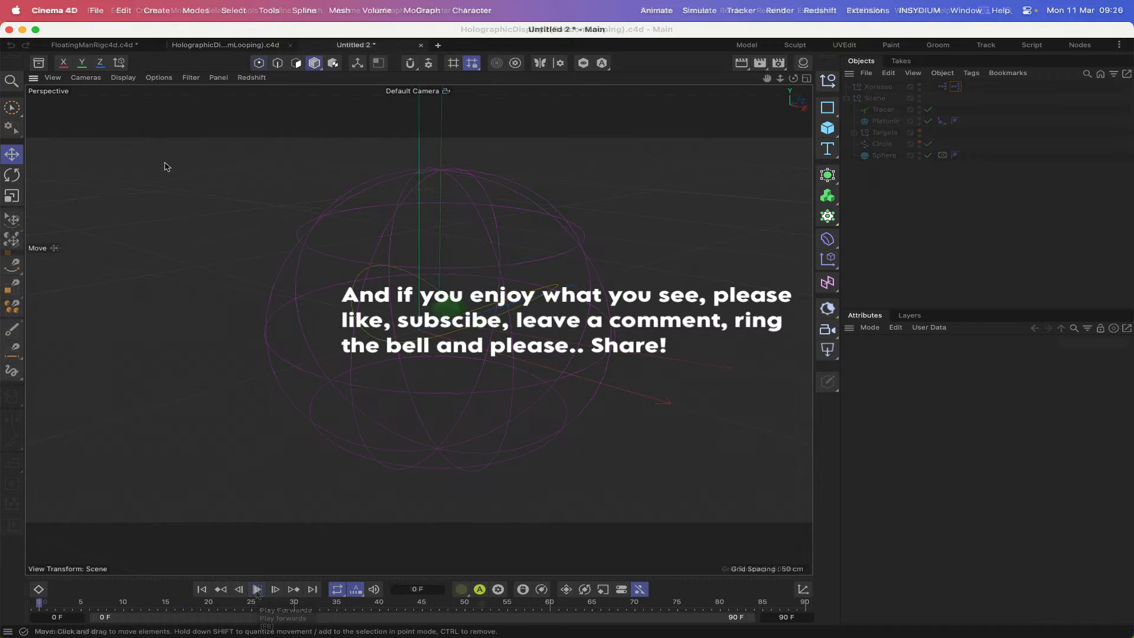
In the Untitled 2 project, search the asset library for "rigged" and add the Male - Clothed model to the scene
click(38, 63)
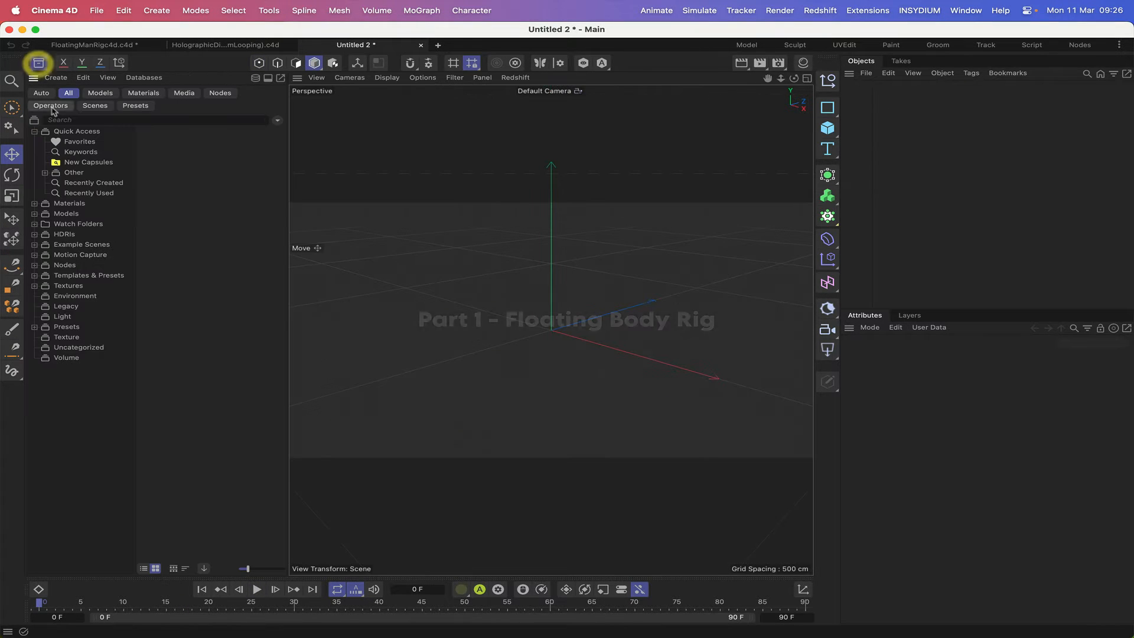
click(74, 121)
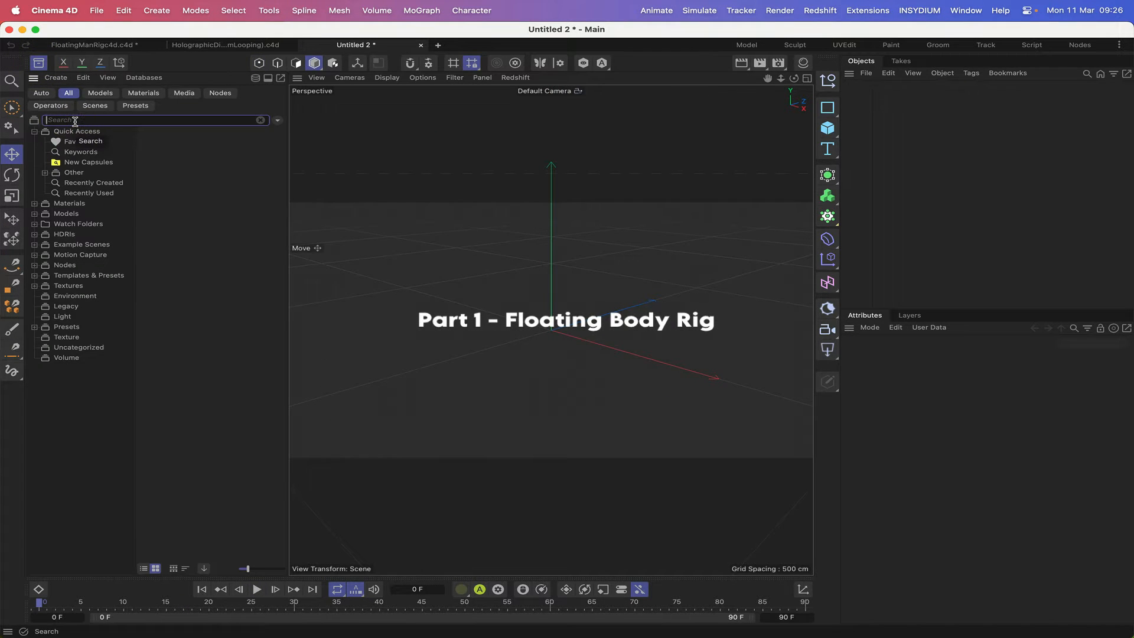
text(rigged)
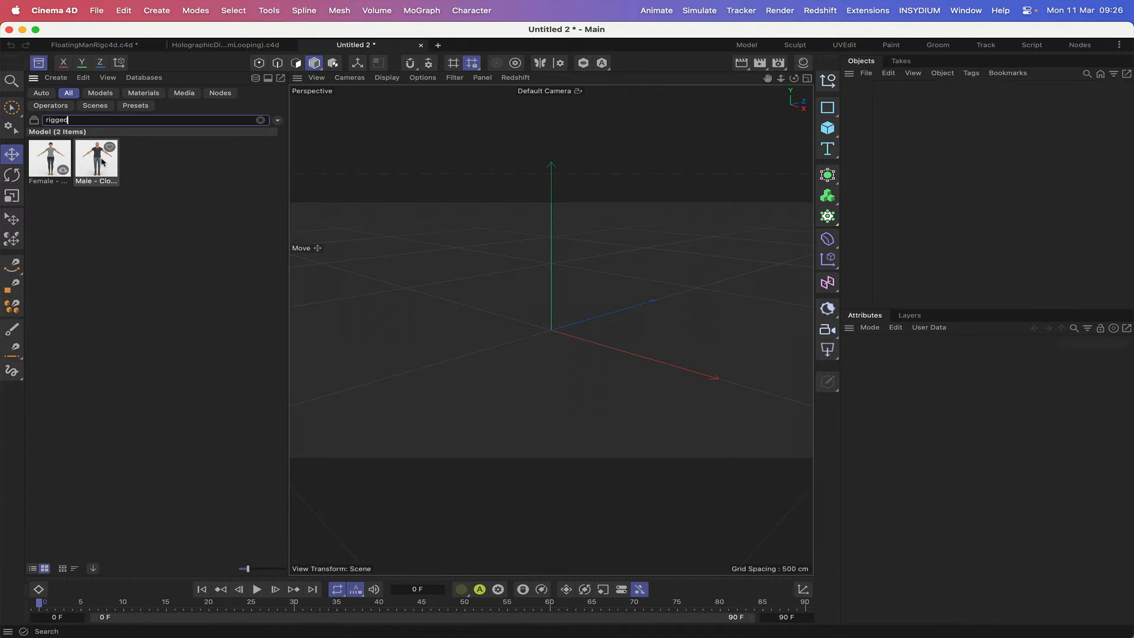
drag(101, 161, 554, 297)
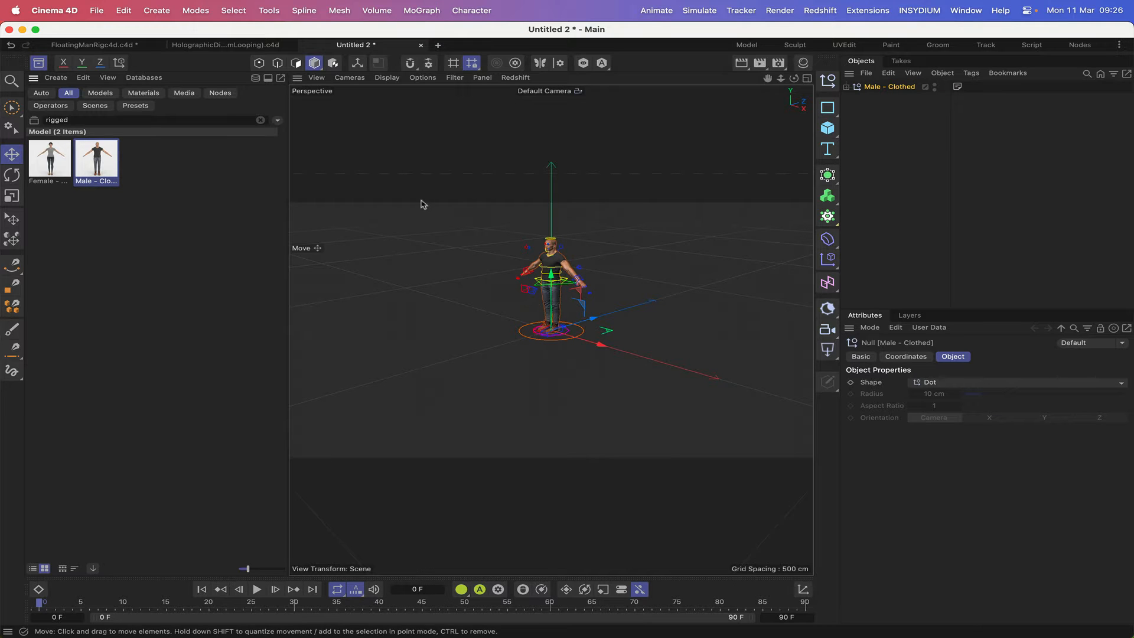
click(39, 63)
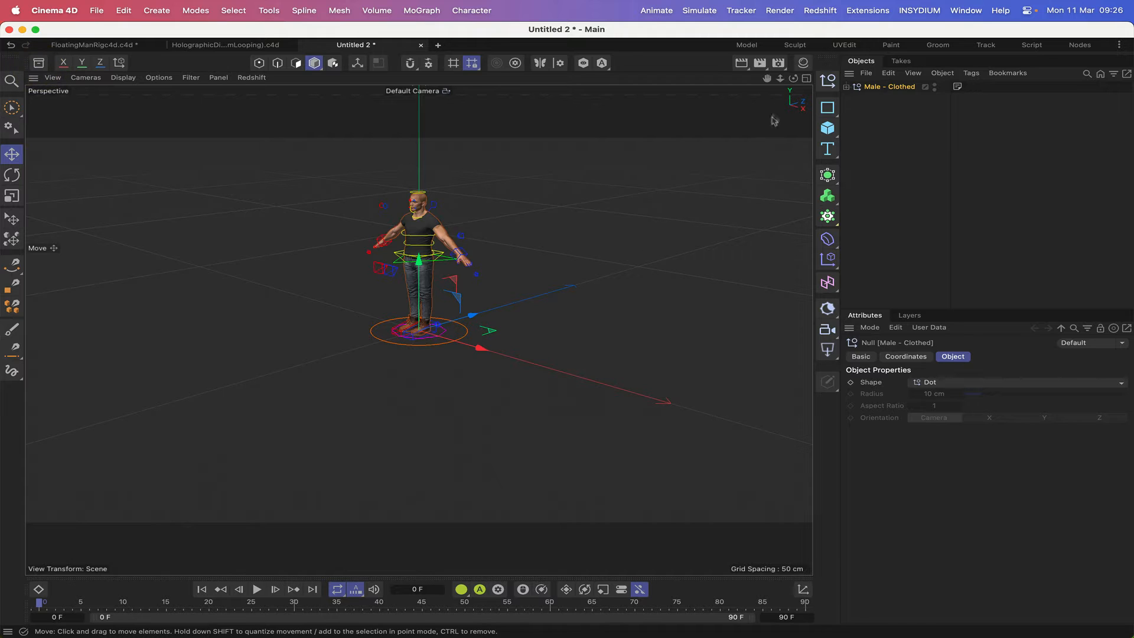
Rotate the Male - Clothed figure so it lies on its back, and view it close up from the feet
click(886, 86)
click(12, 175)
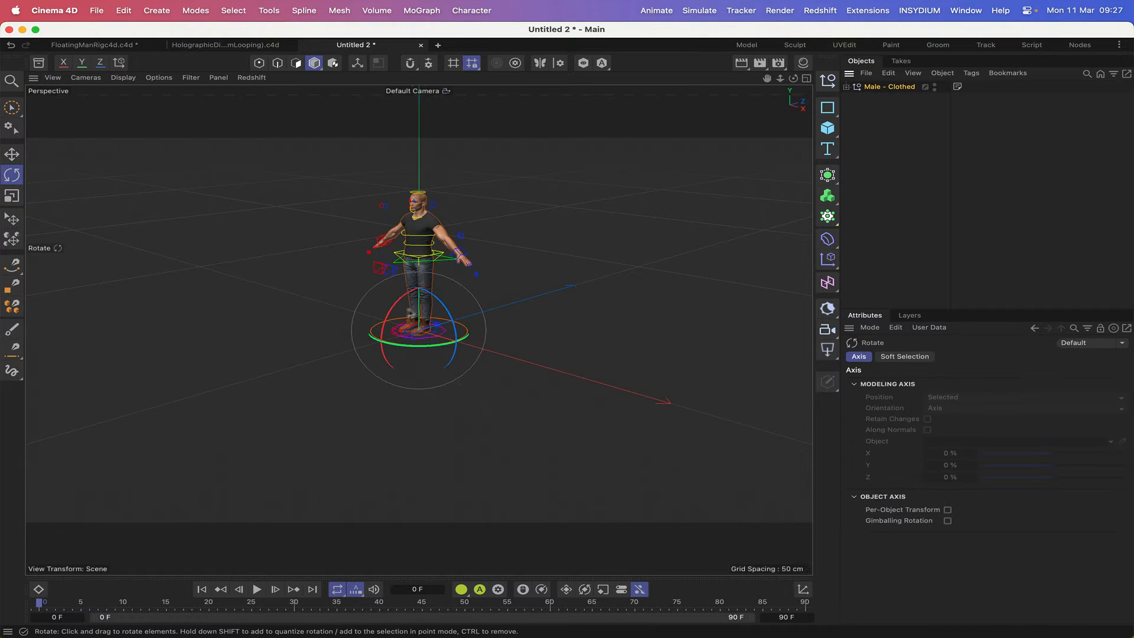
drag(383, 329, 423, 310)
drag(793, 79, 848, 94)
drag(766, 78, 777, 95)
scroll(418, 330, up, 10)
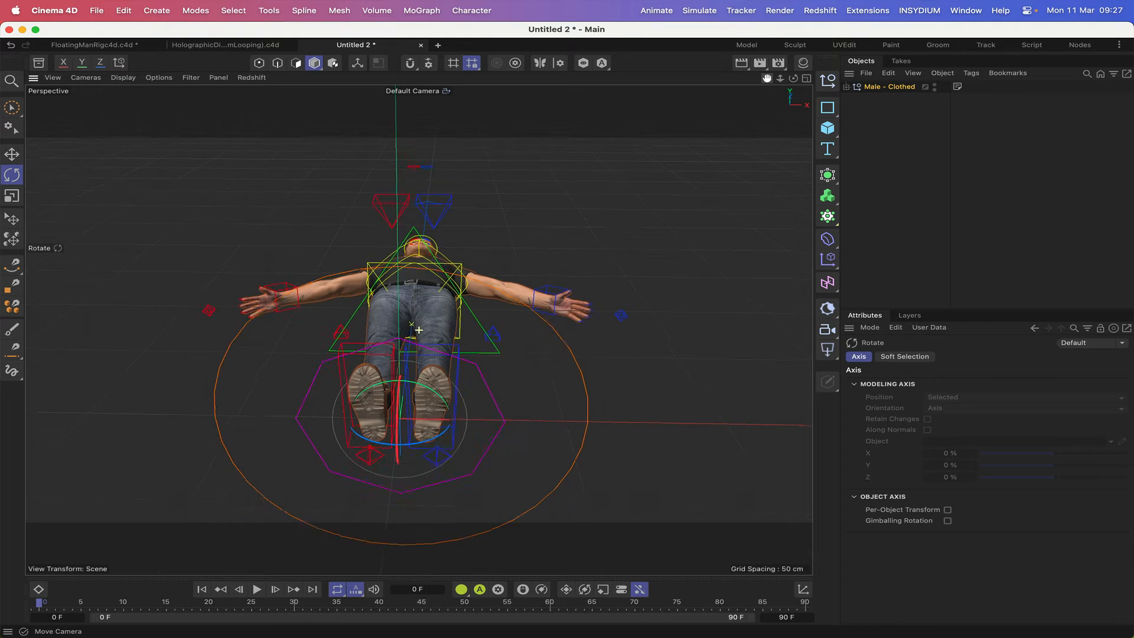
scroll(569, 328, up, 6)
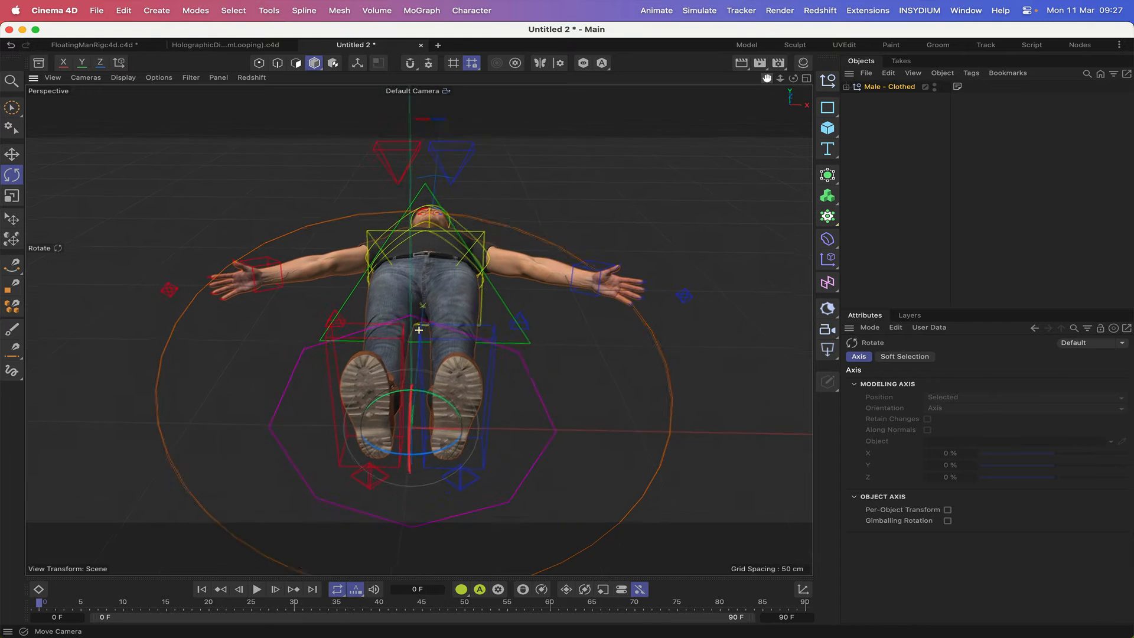
Move the right leg's IK control (R_IK_Leg_con+) sideways, away from the left foot
click(378, 353)
click(384, 342)
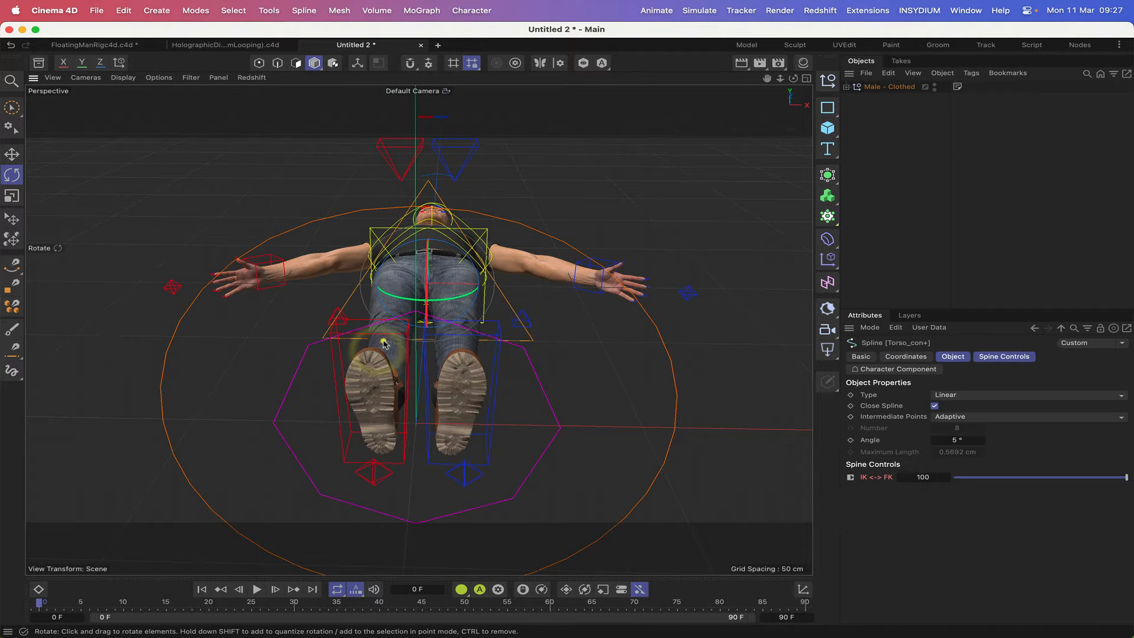
click(382, 340)
click(353, 337)
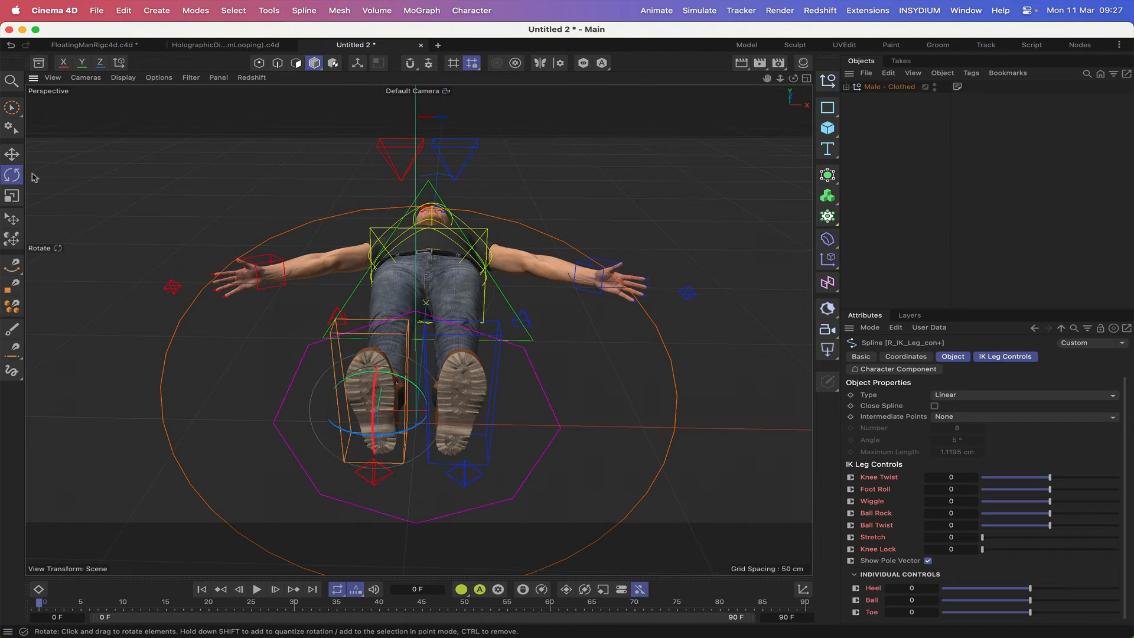
click(12, 155)
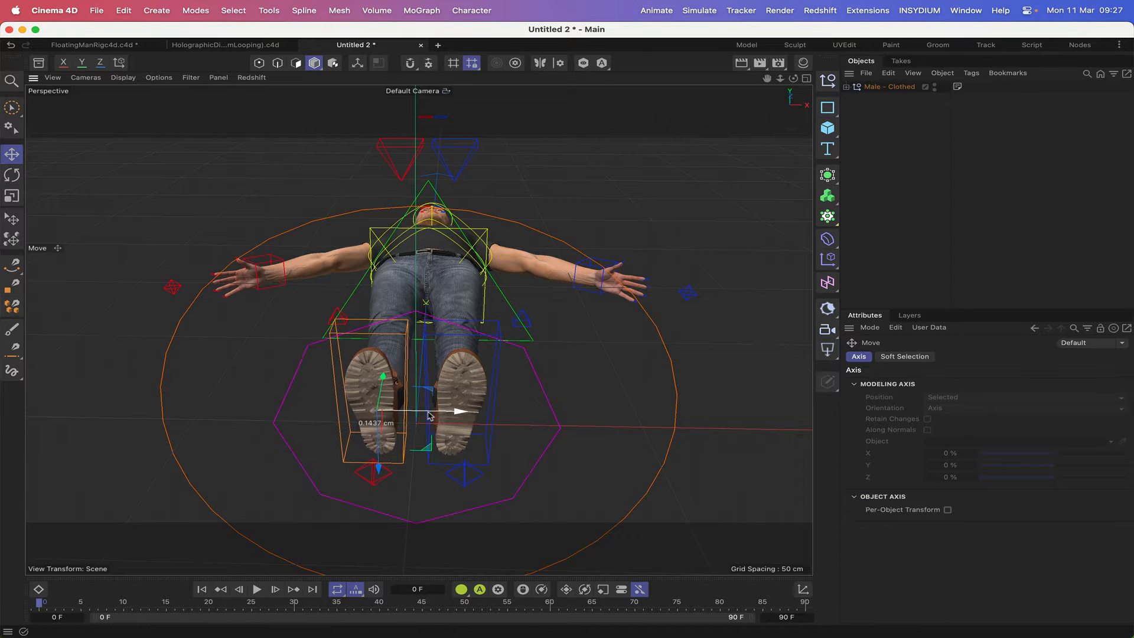
drag(430, 411, 362, 394)
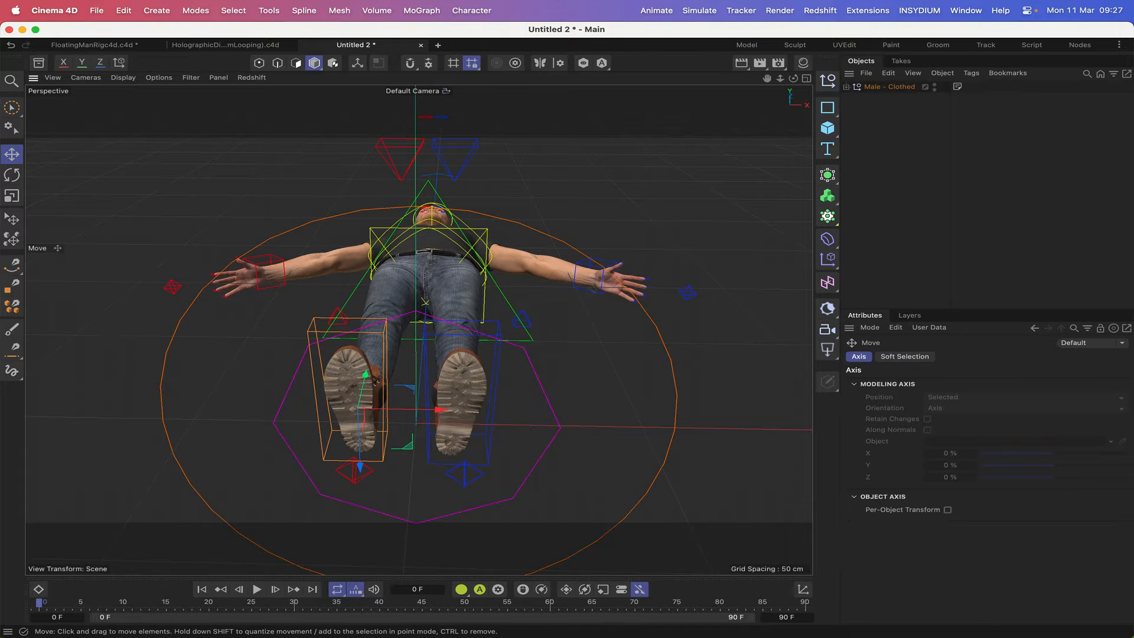
Move the left leg's IK control (L_IK_Leg_con+) outward so the legs are spread roughly evenly
click(486, 349)
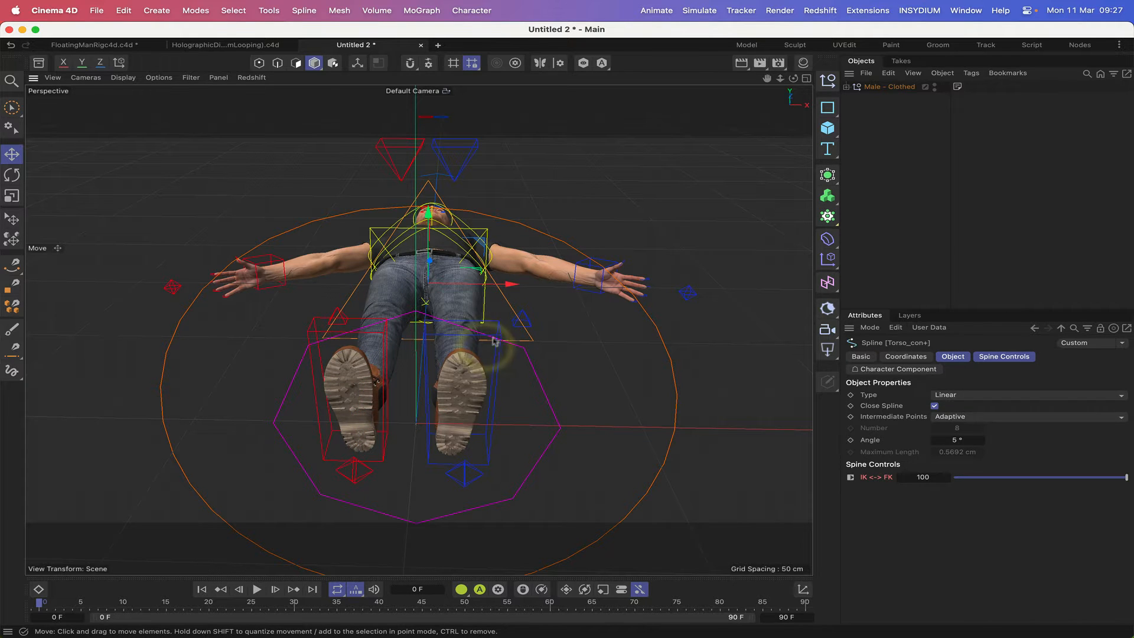
drag(531, 412, 548, 413)
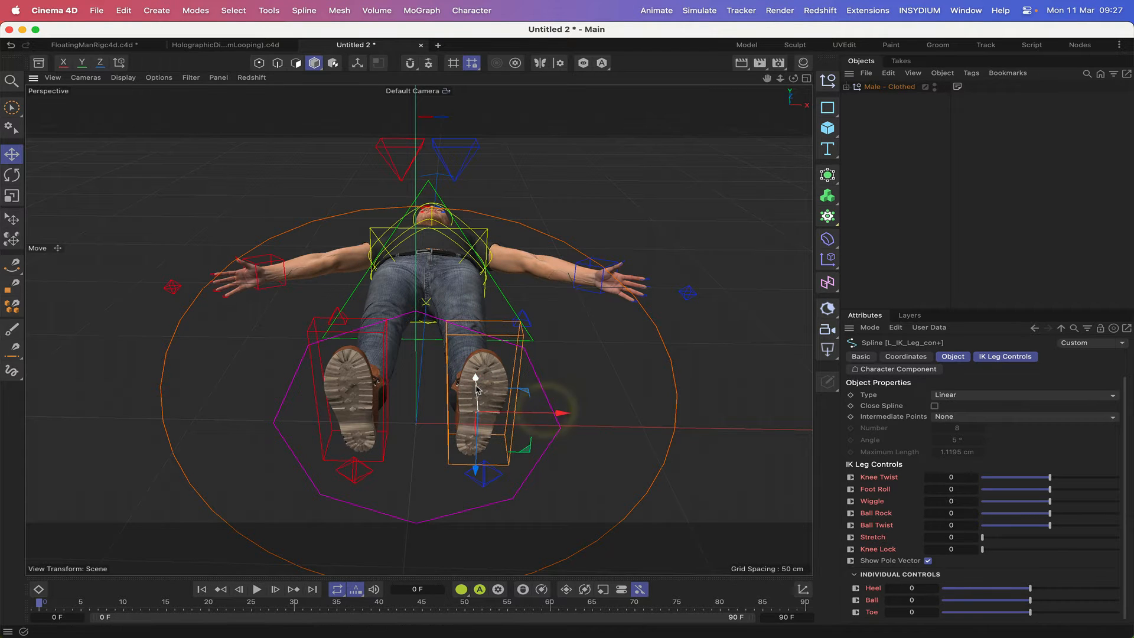
click(476, 385)
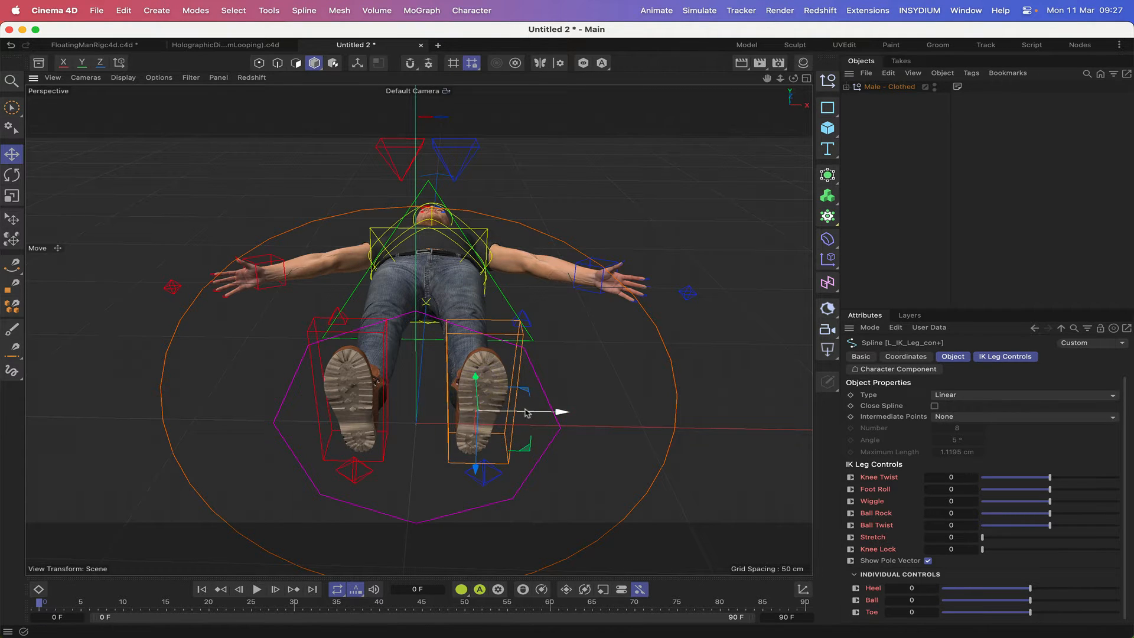
drag(524, 408, 528, 409)
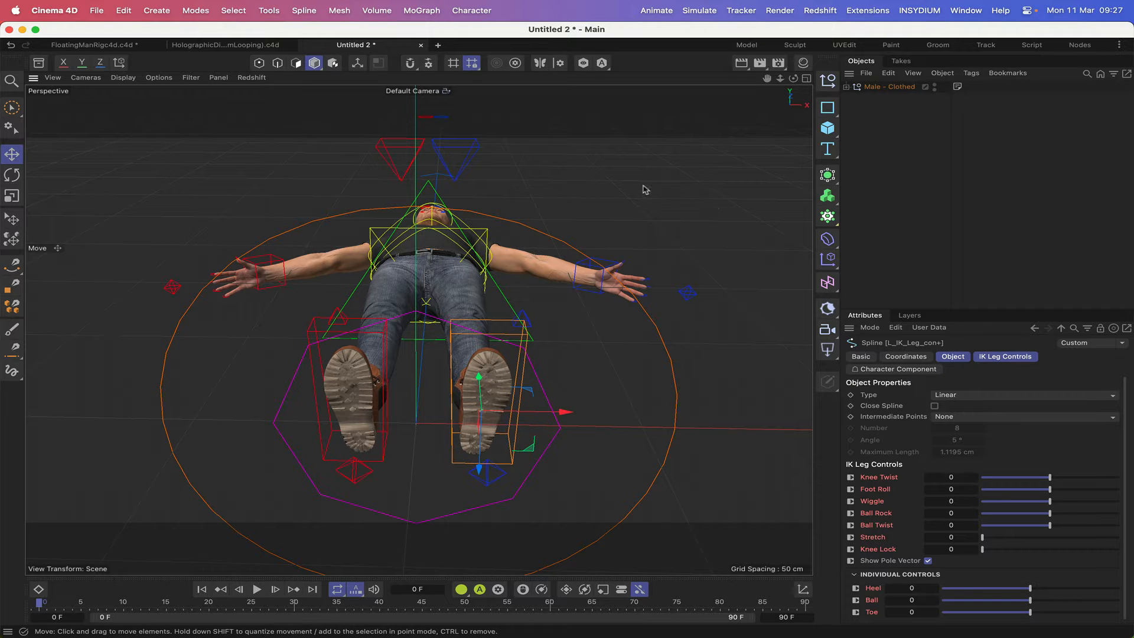
Move the right and left arm IK controls slightly inward toward the body to relax the arms
click(266, 270)
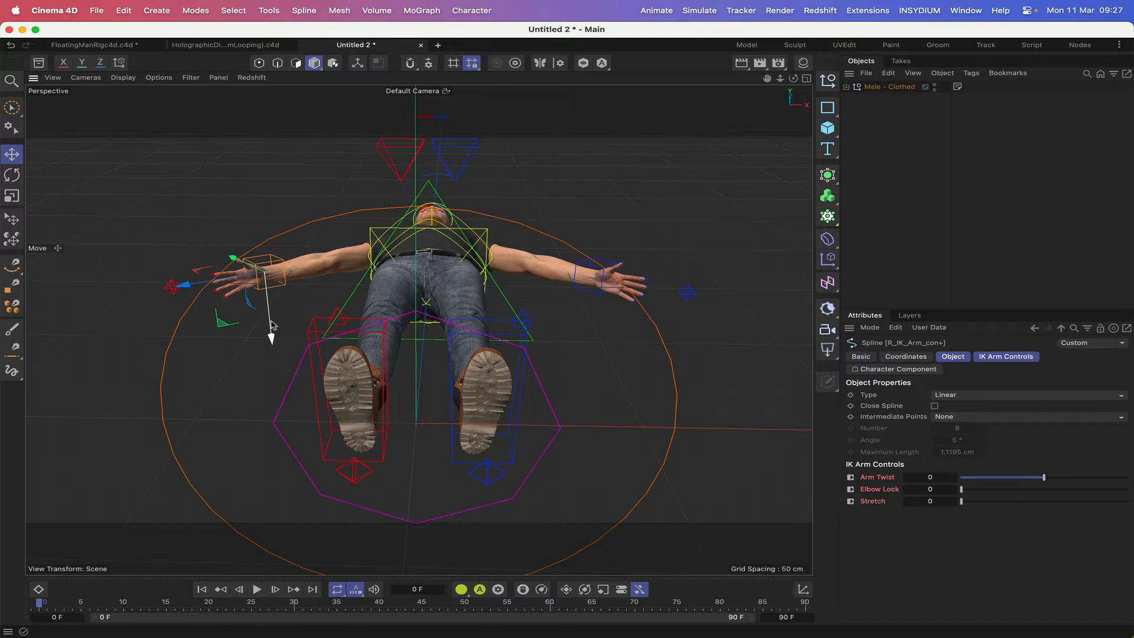
drag(271, 324, 186, 290)
drag(594, 275, 661, 288)
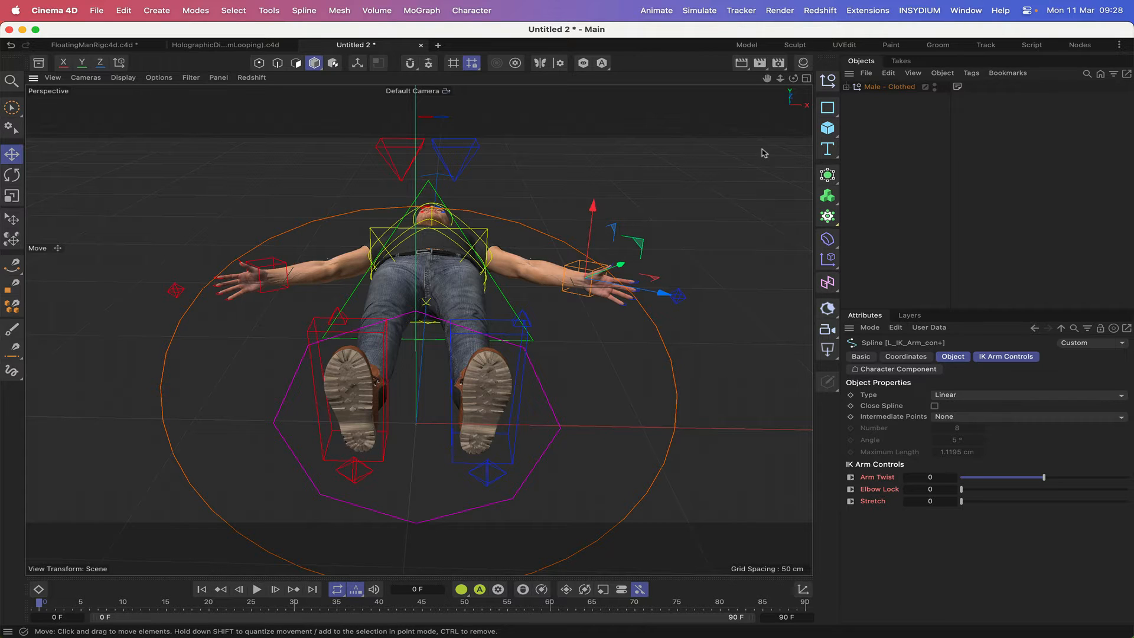
Add a null containing a circle spline with a radius of 5.5 cm
click(829, 83)
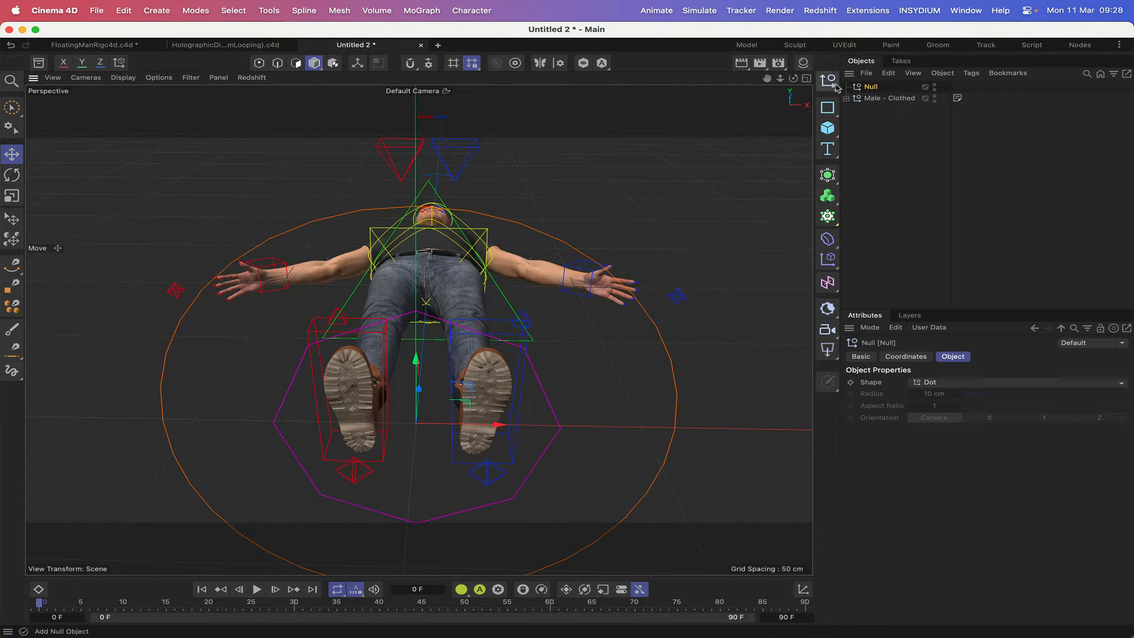
click(828, 112)
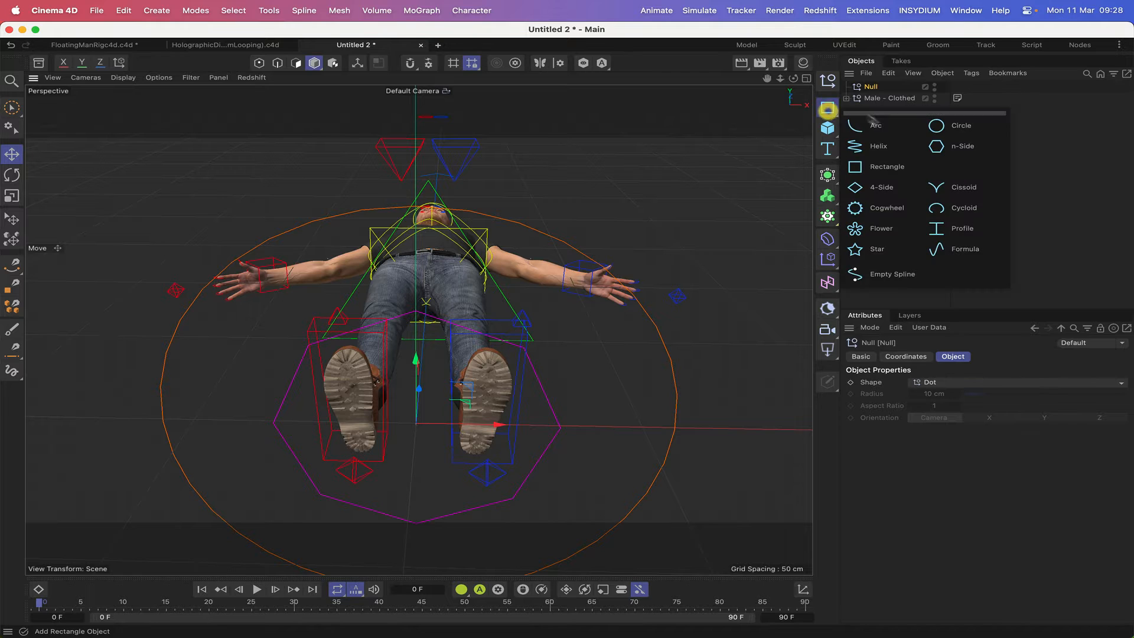
click(958, 122)
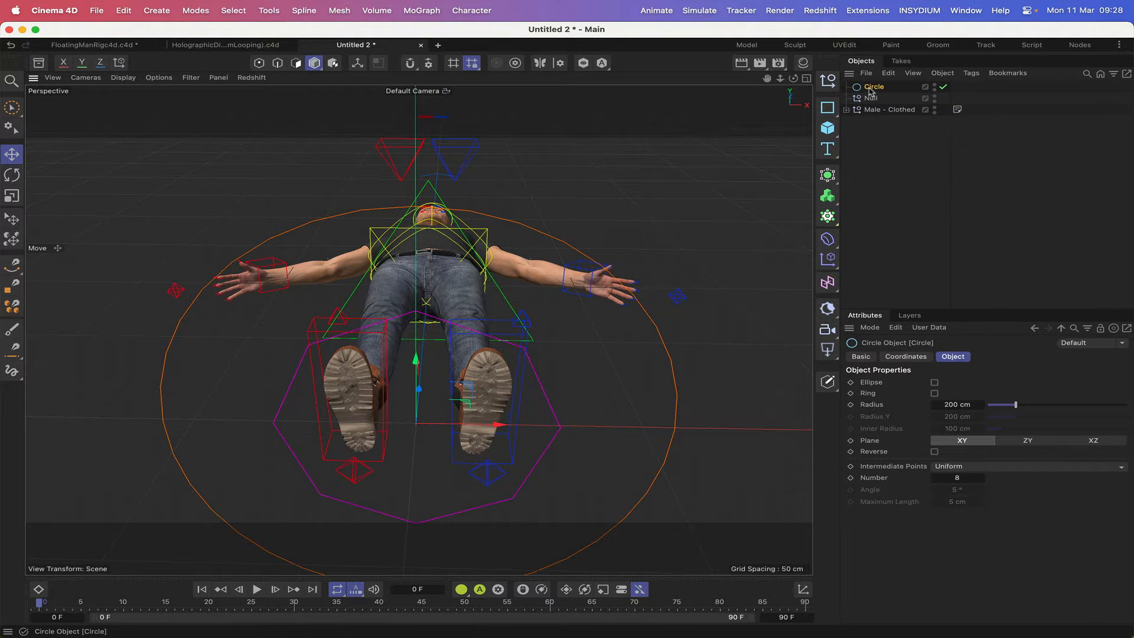
drag(874, 87, 871, 101)
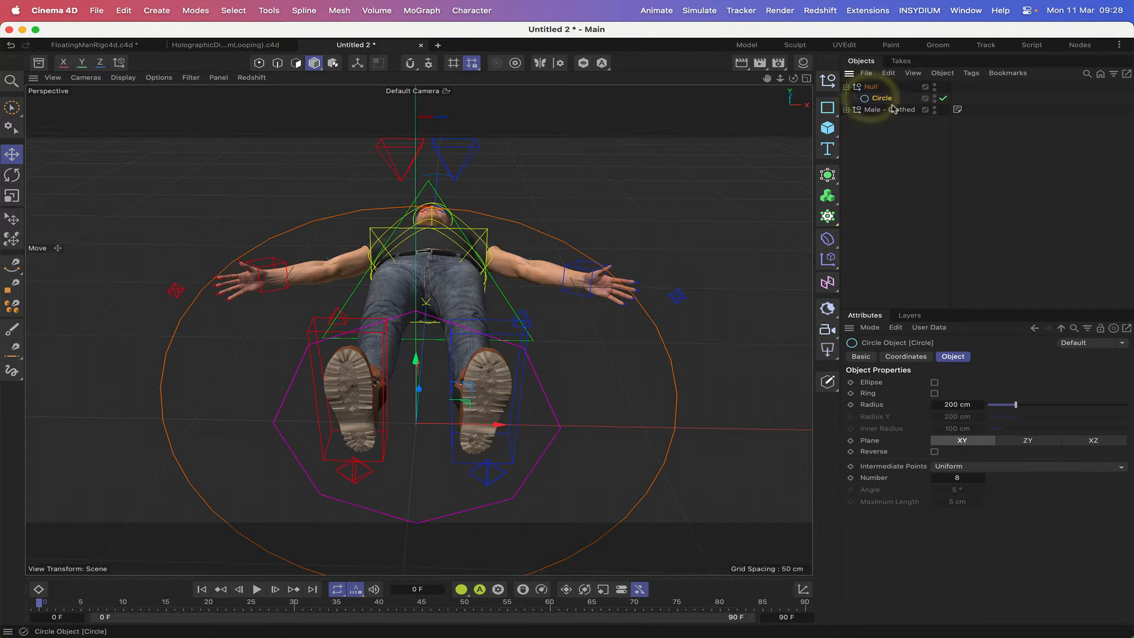
click(957, 407)
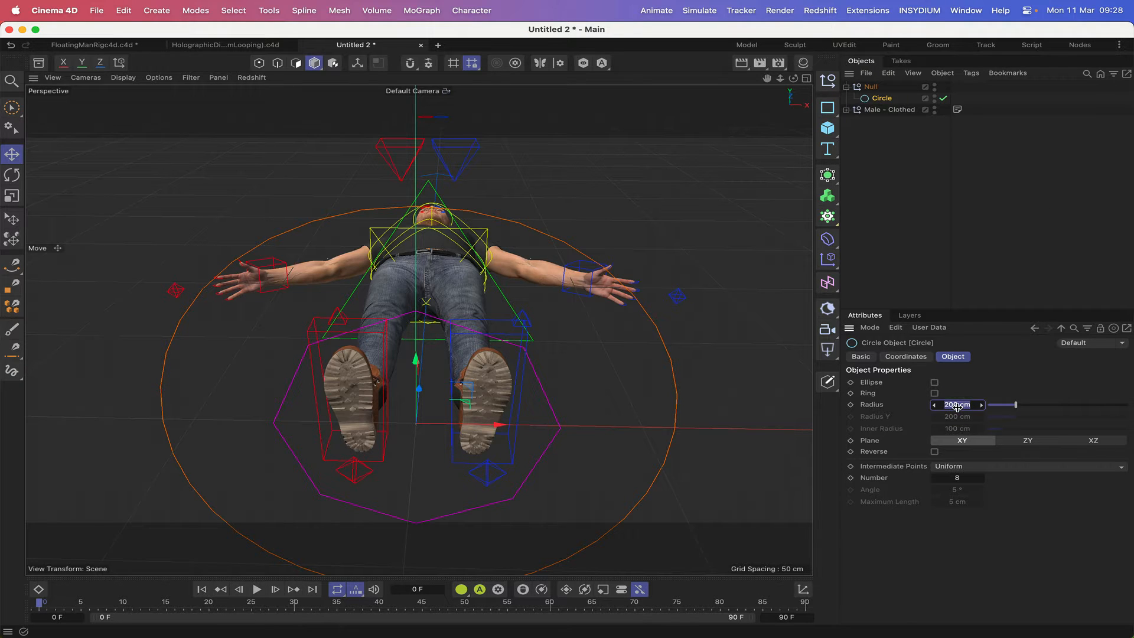
text(5.5)
key(Return)
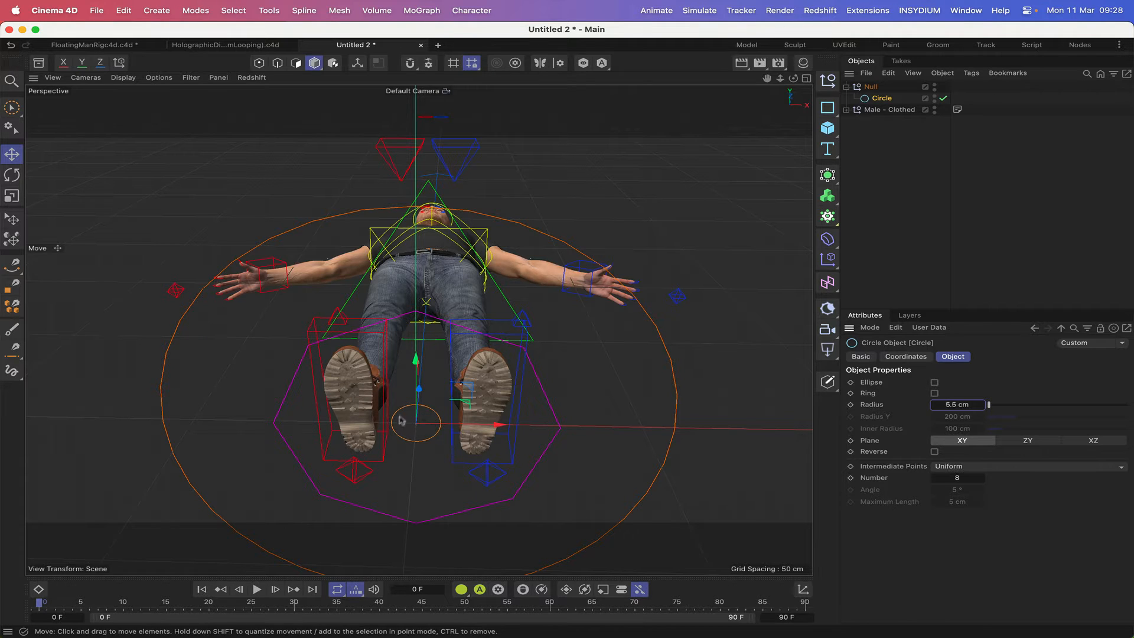
Add four more nulls and nest them inside the first null, below the circle
click(828, 81)
click(828, 82)
click(828, 82)
click(828, 81)
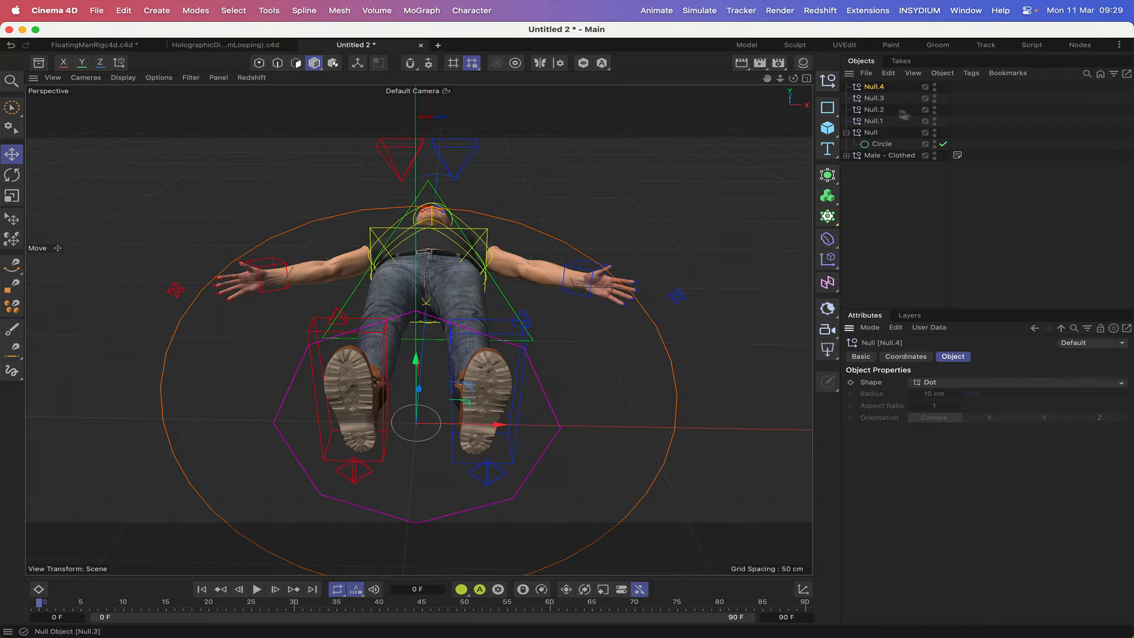
shift+click(885, 121)
drag(871, 87, 880, 146)
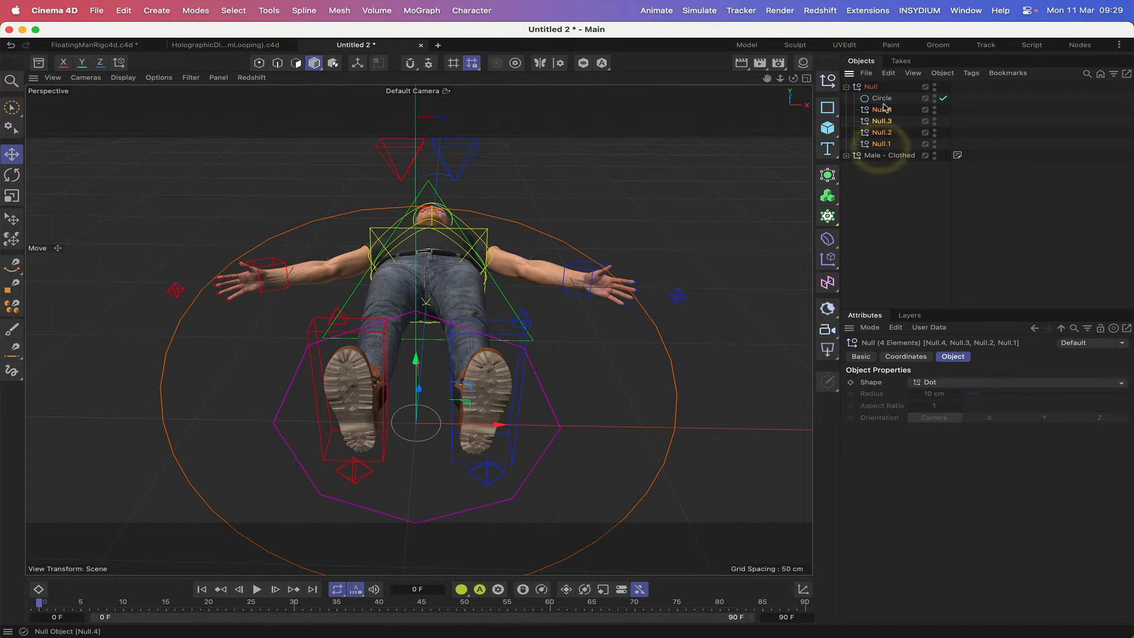
Rename the four nested nulls Z0, Z1, Z2 and Z3 in order down the hierarchy
double_click(881, 111)
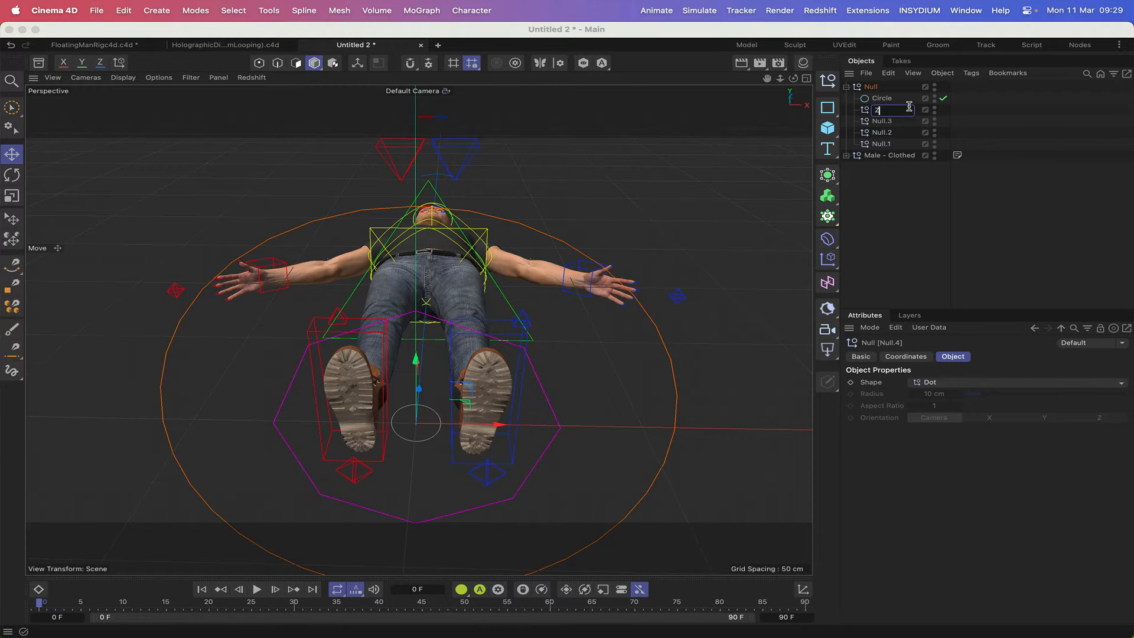
key(Tab)
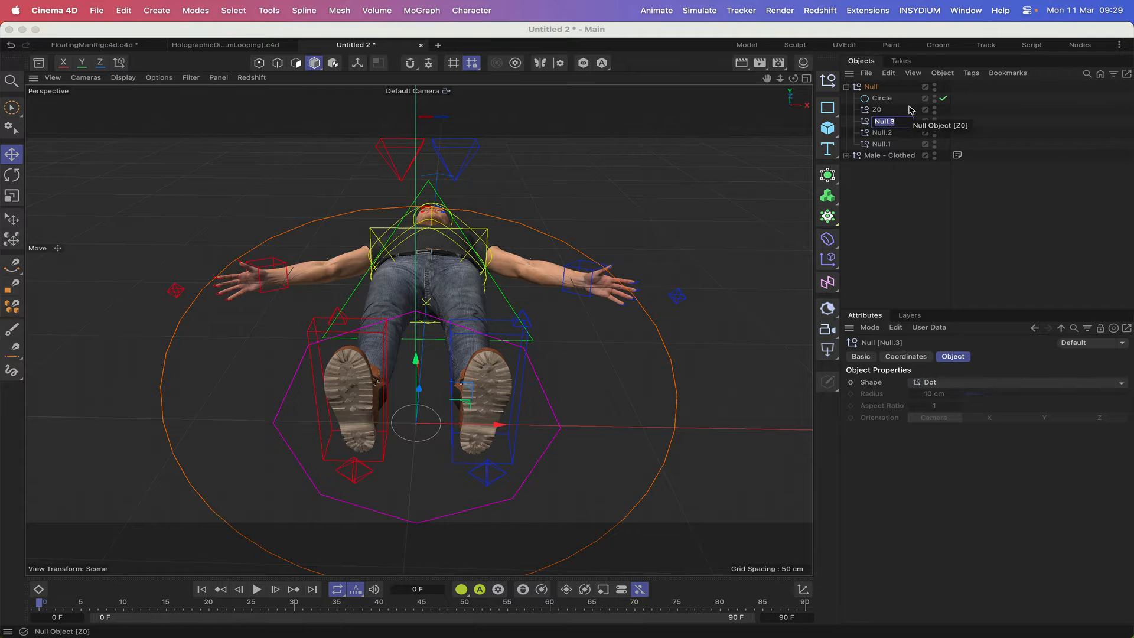
text(z)
key(BackSpace)
key(Tab)
text(Z2)
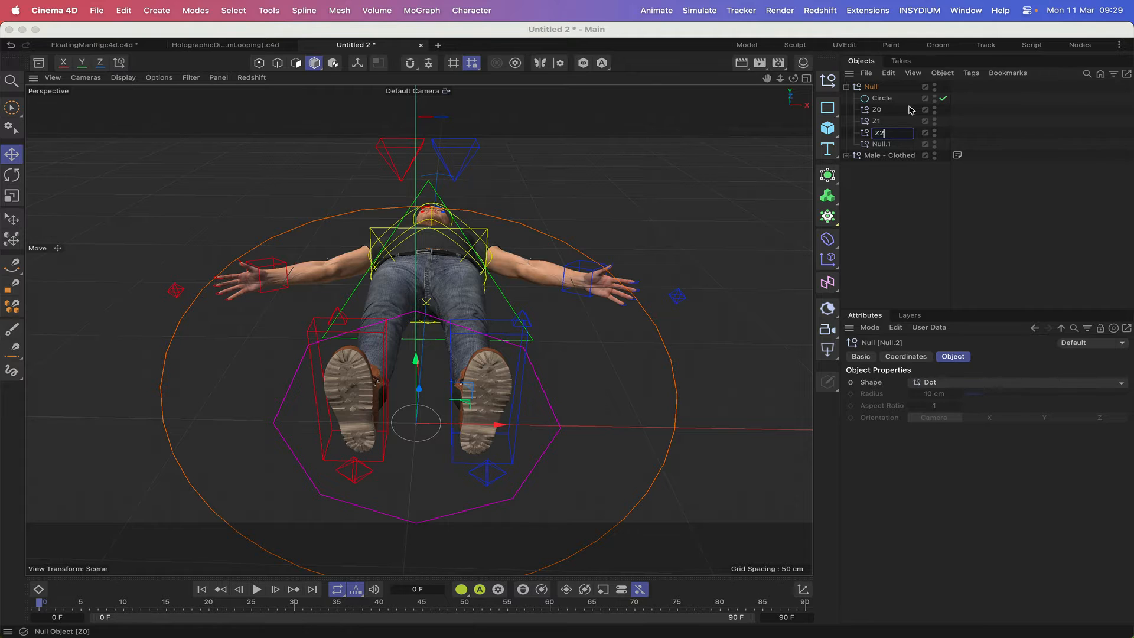
key(Tab)
text(Z3)
key(Return)
Duplicate the Z nulls so one copy sits directly below each of Z0 to Z3, deleting the surplus Z0 copy
click(876, 111)
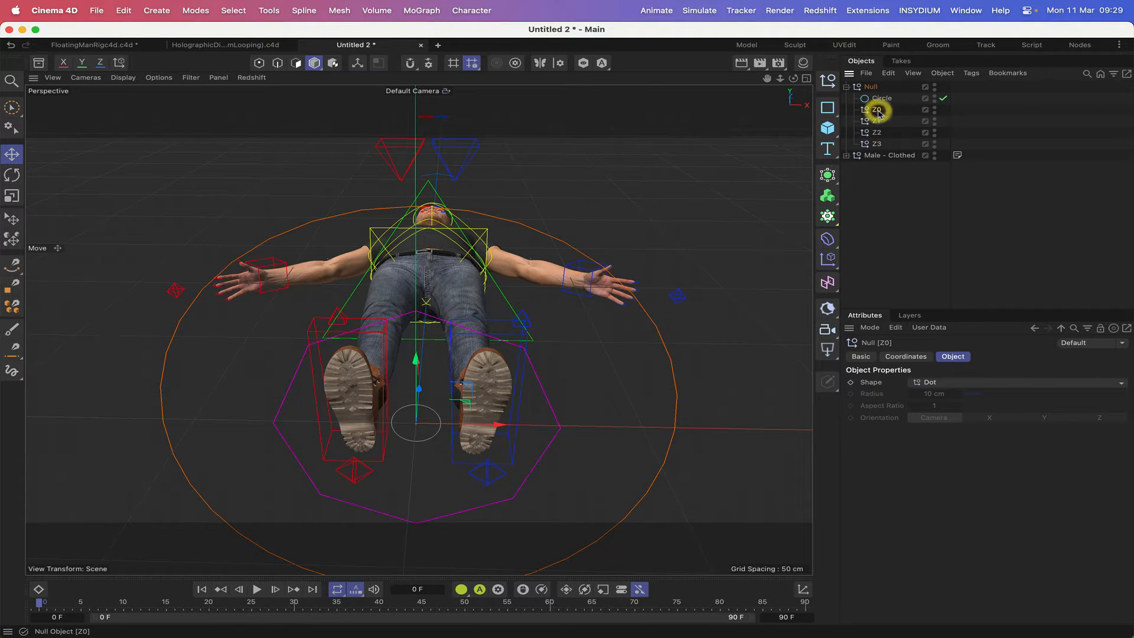
ctrl+drag(878, 117, 878, 139)
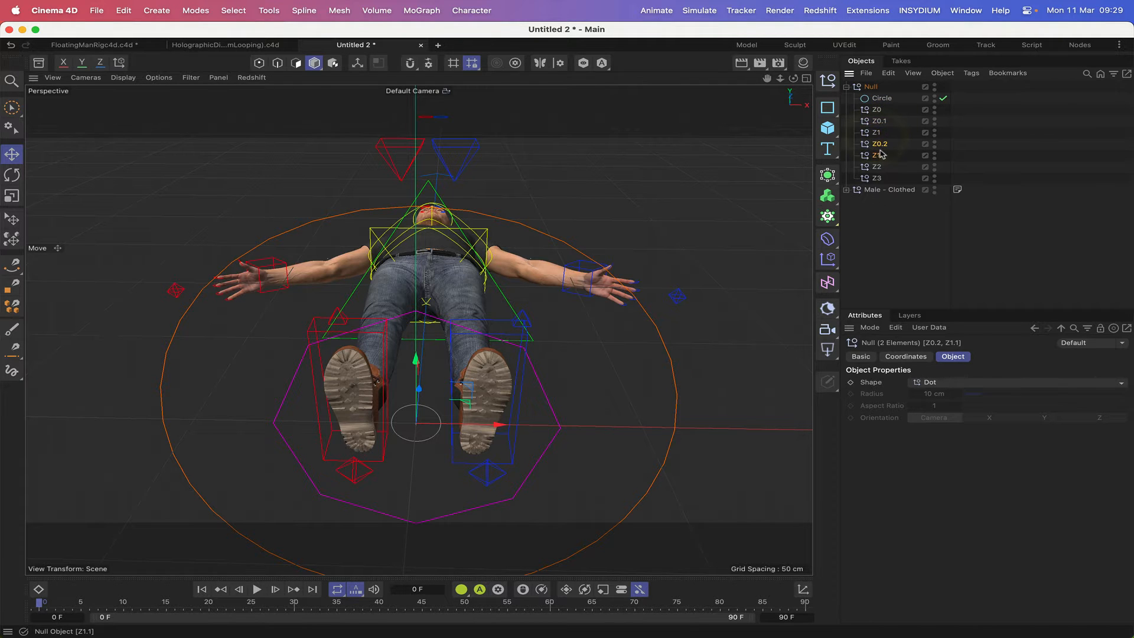
click(879, 144)
key(Delete)
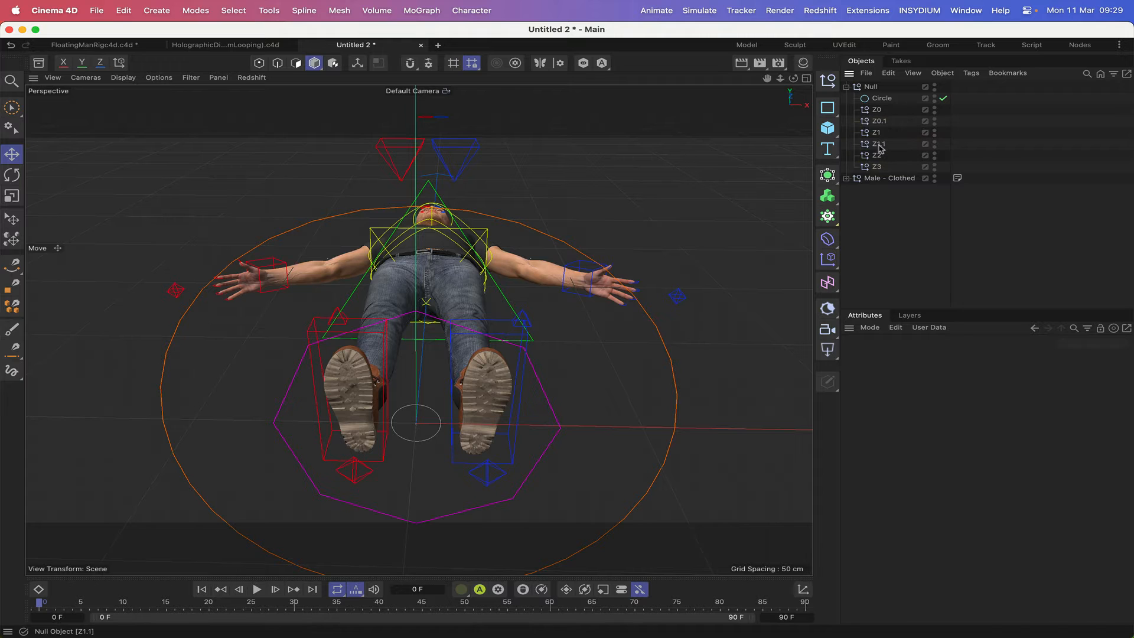
ctrl+drag(879, 153, 879, 187)
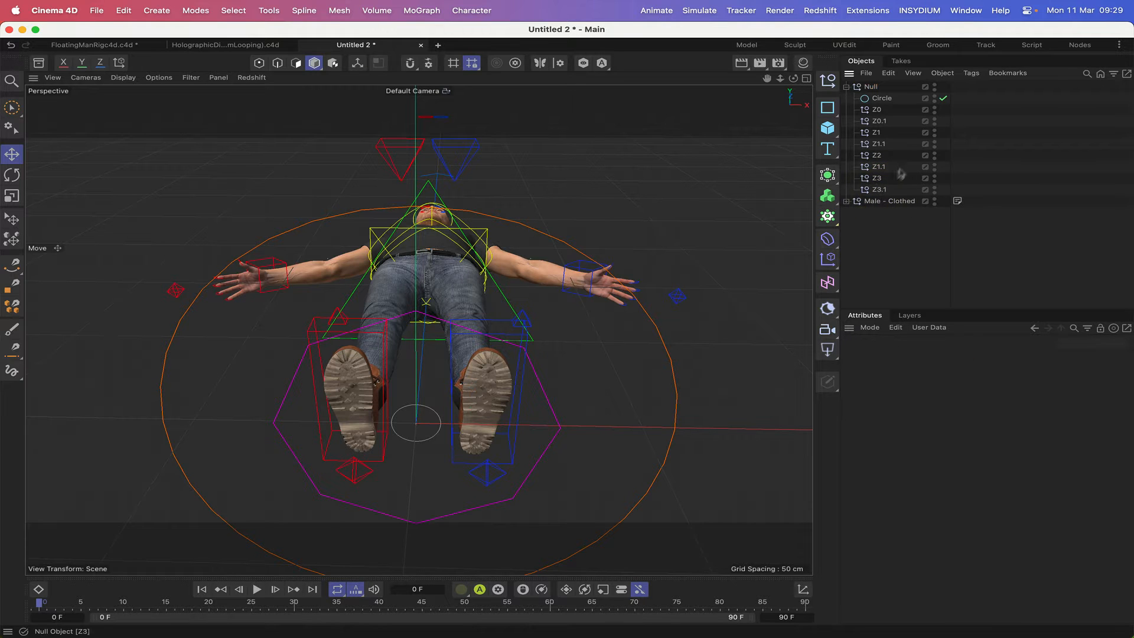
Rename the duplicate nulls below Z0, Z1 and Z2 as O0, O1 and )2
double_click(878, 121)
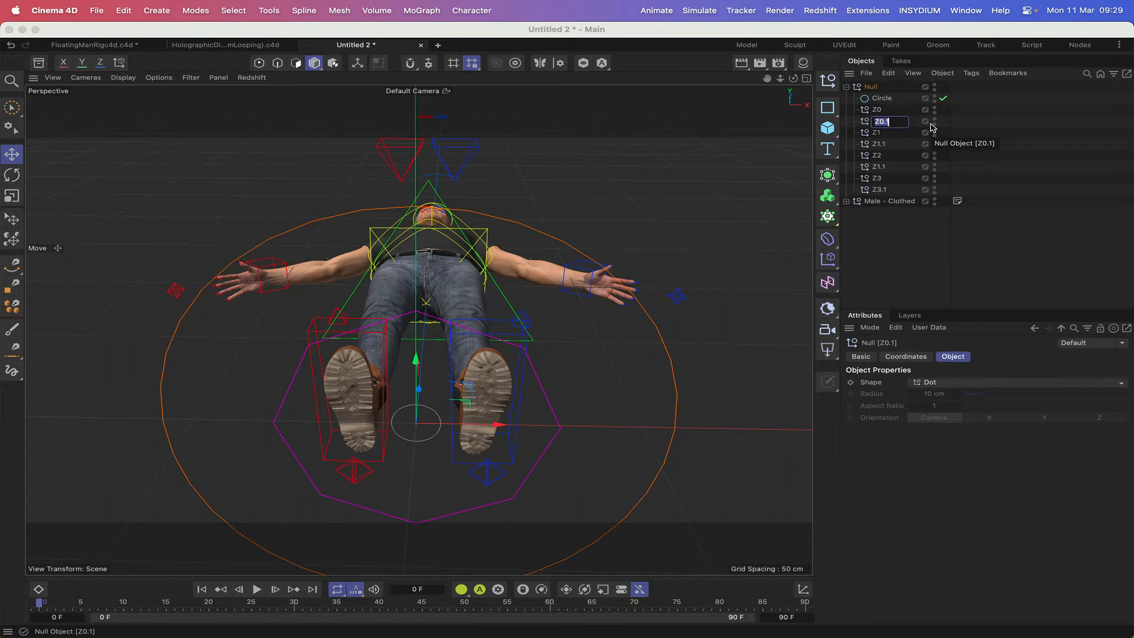
text(O0)
key(Return)
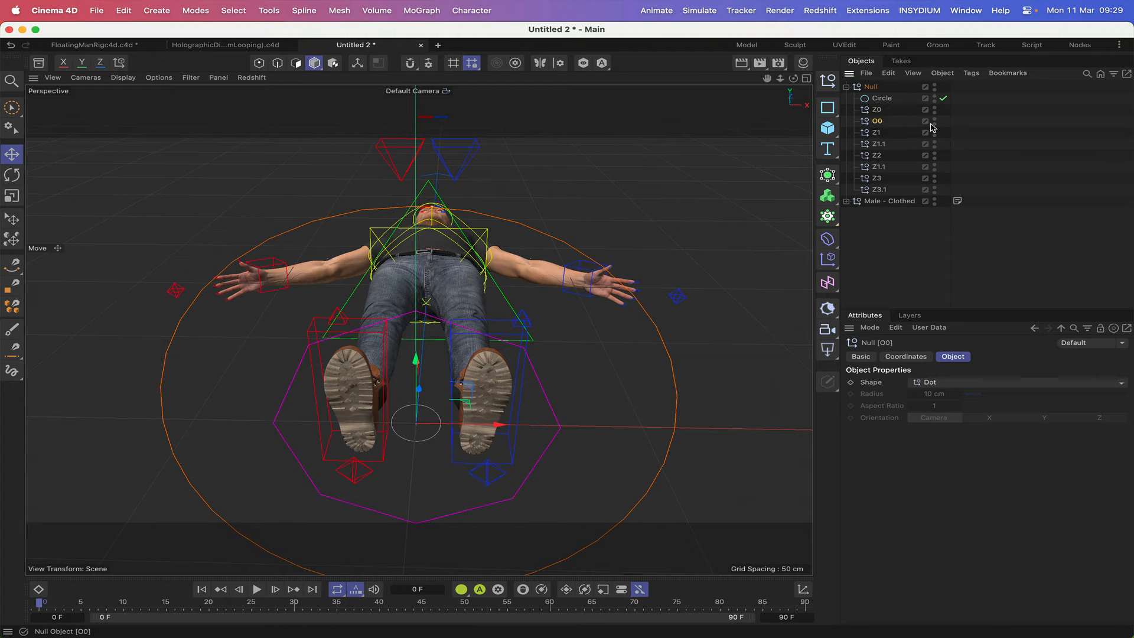
double_click(878, 145)
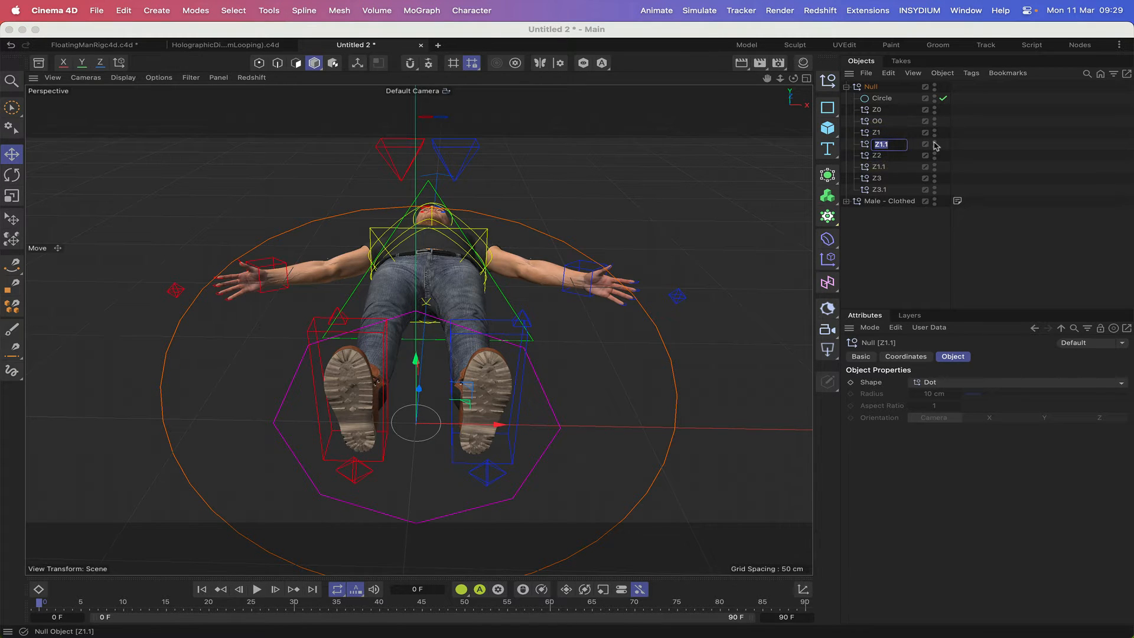
text(O1)
key(Return)
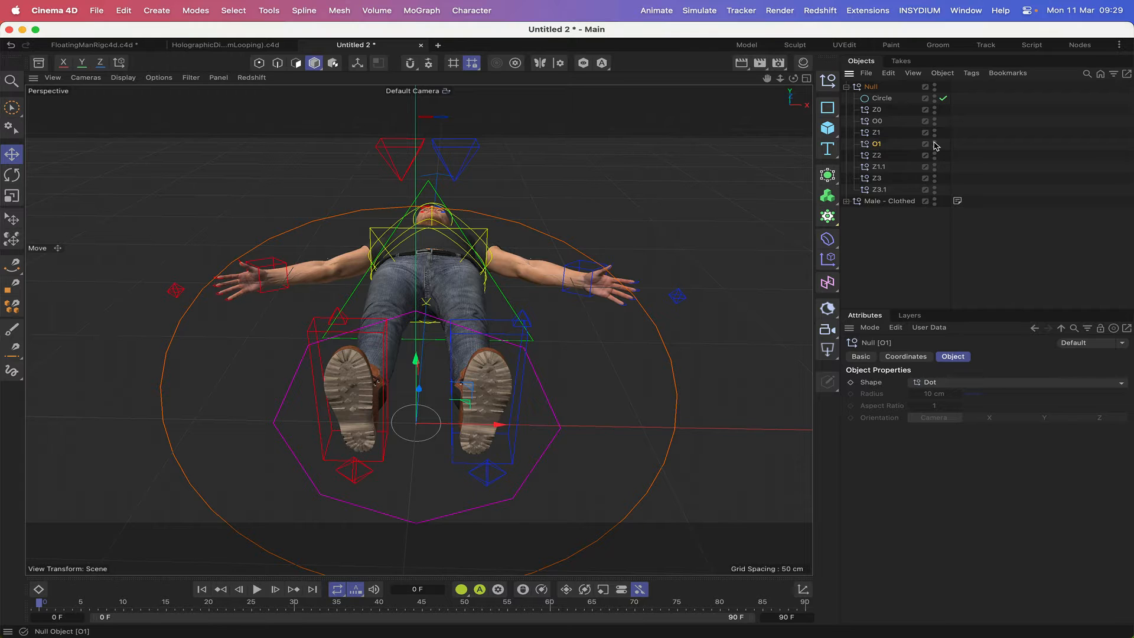
double_click(878, 168)
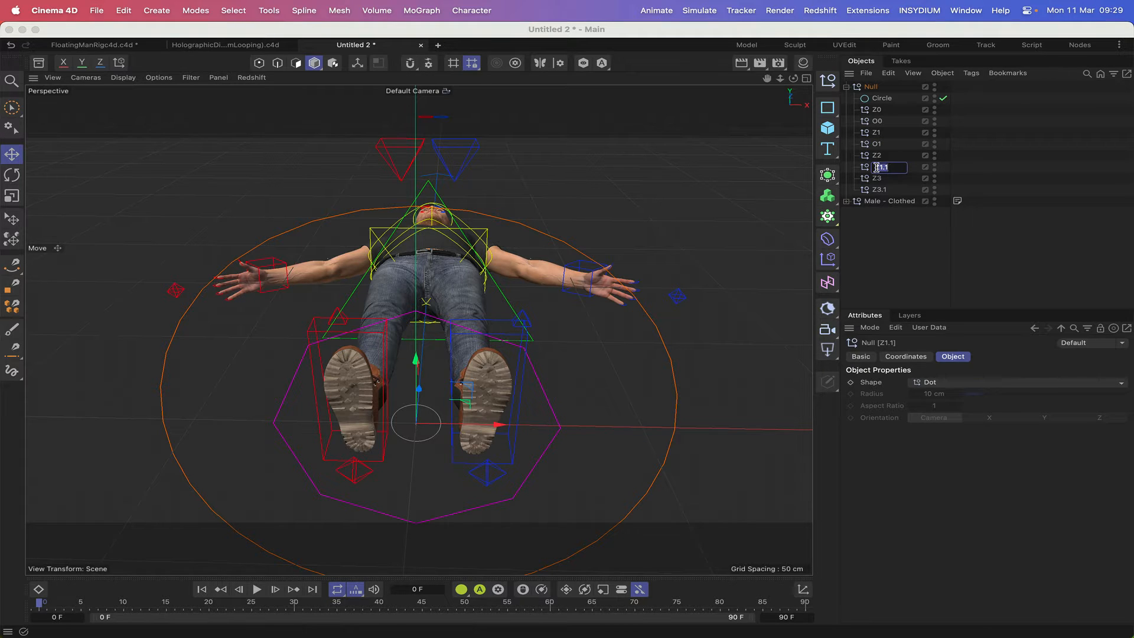
text(J2)
key(Return)
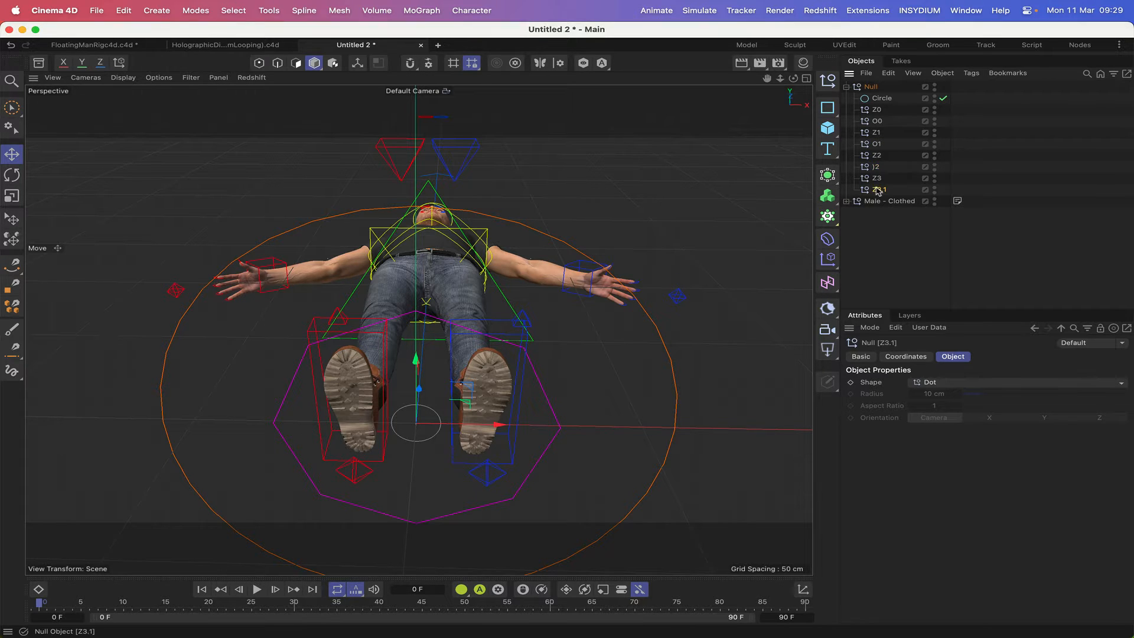
Rename the duplicate null below Z3 as O3, using the letter O
double_click(878, 189)
key(Return)
double_click(876, 188)
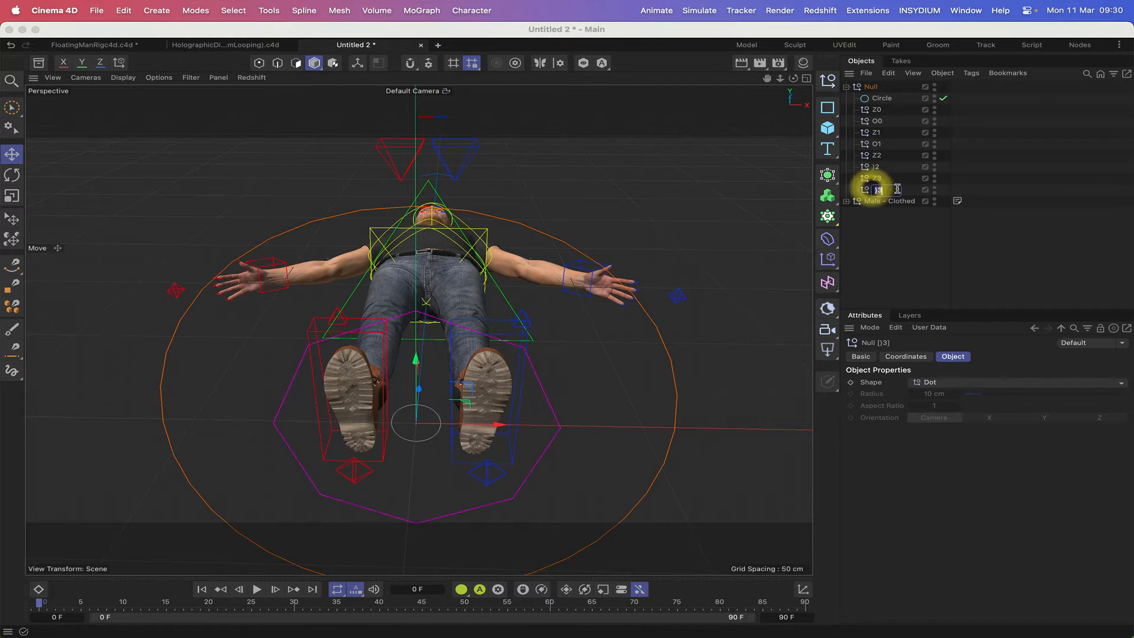
key(Return)
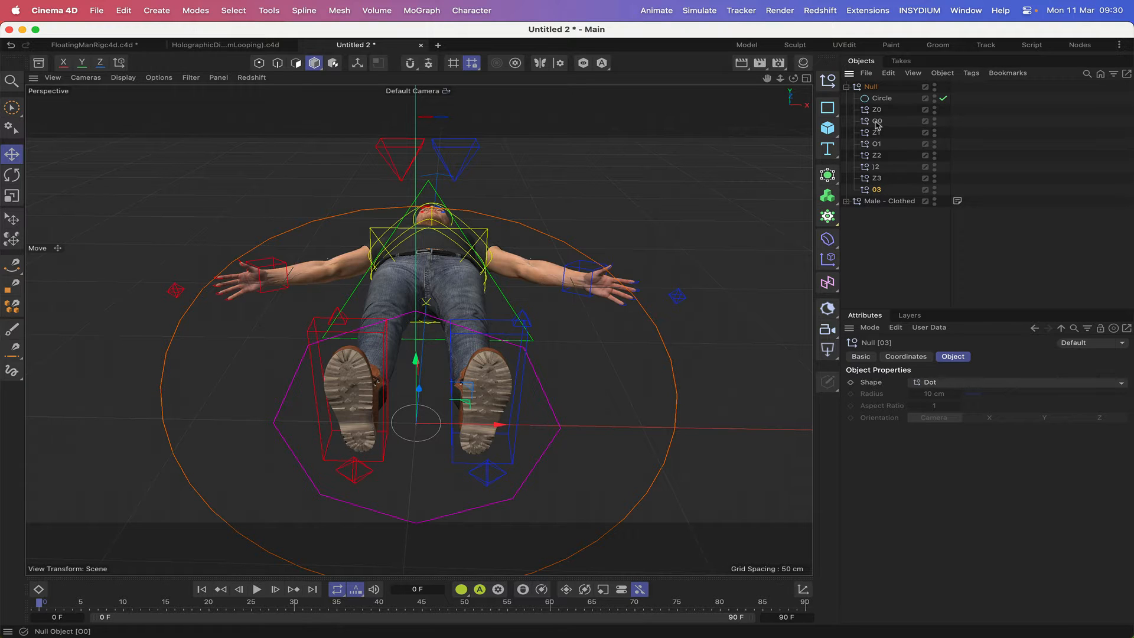
click(875, 190)
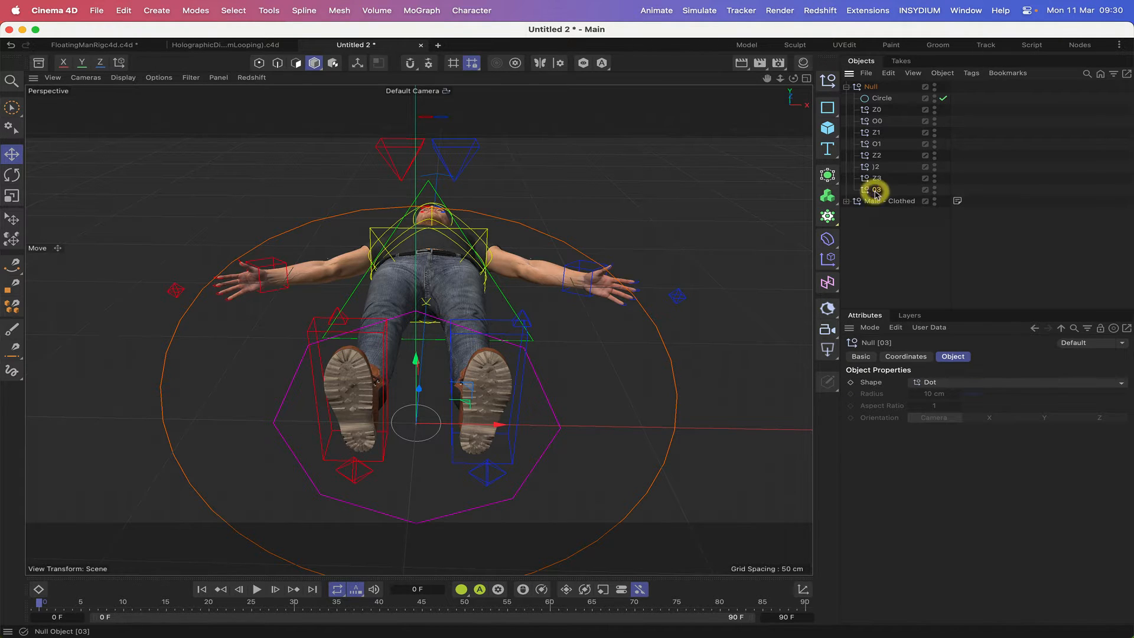
double_click(875, 189)
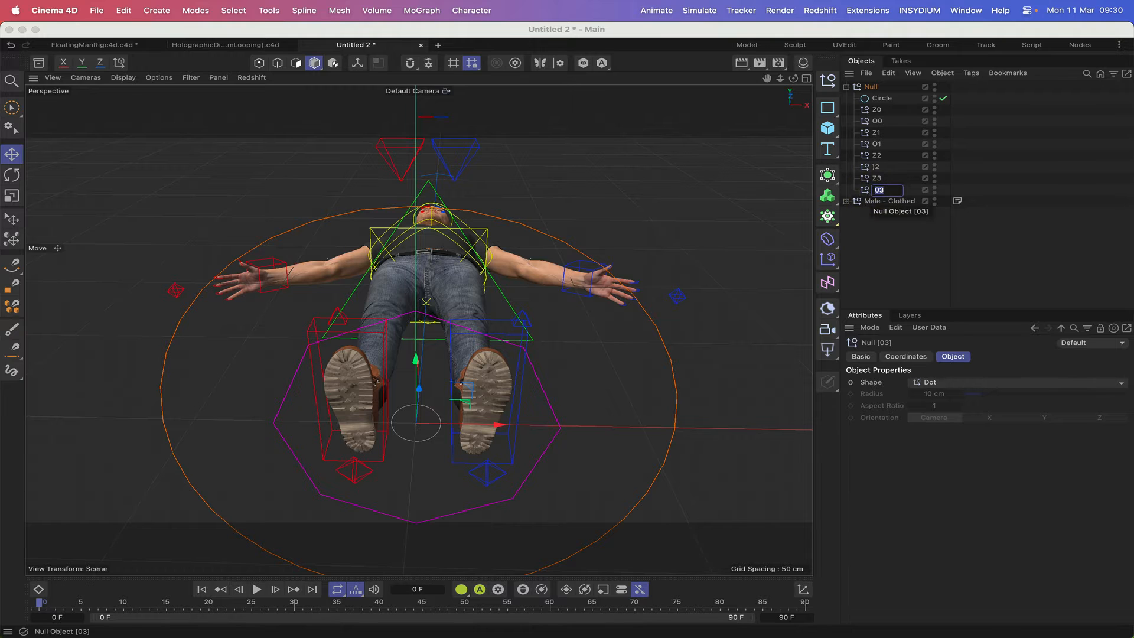
text(O2)
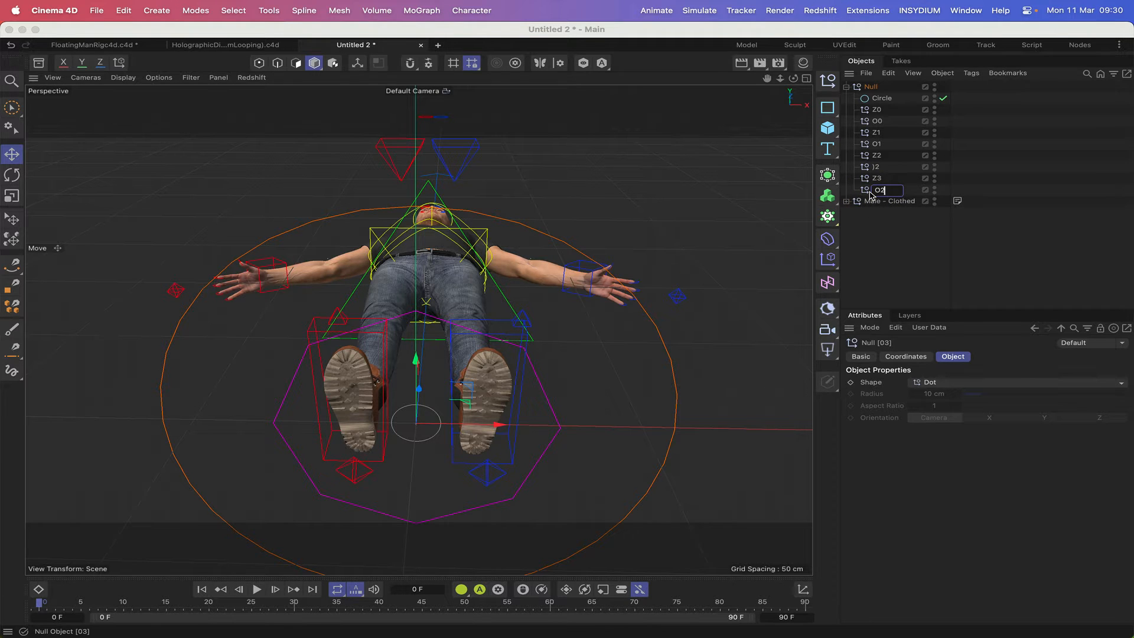
key(Return)
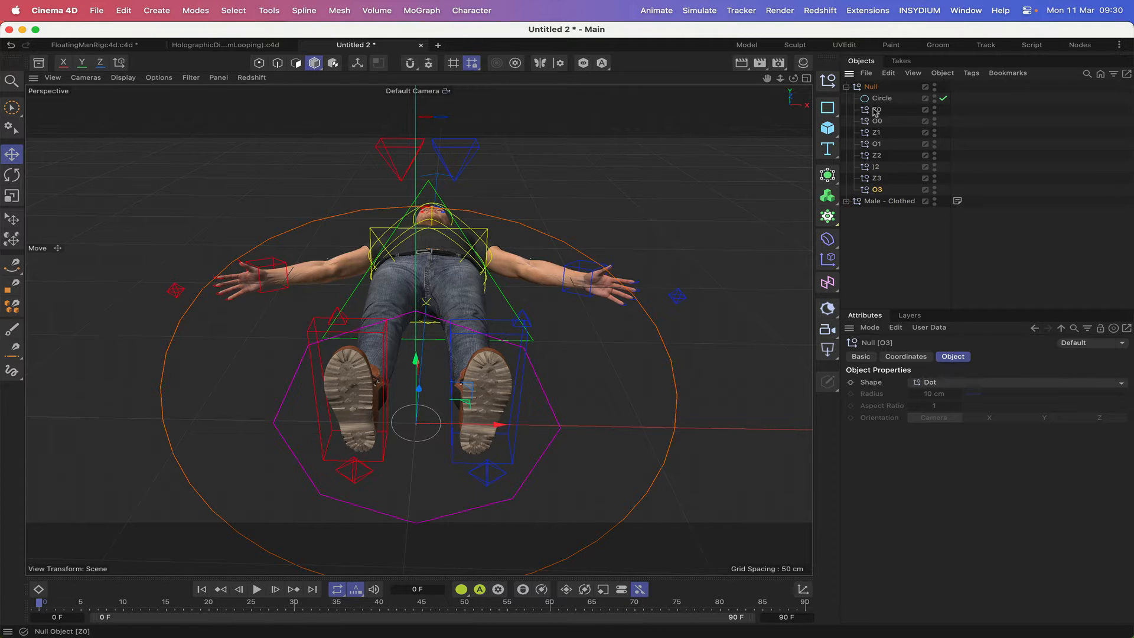
Nest each duplicate null inside the Z null directly above it and collapse the Z0 to Z3 groups
drag(877, 123, 876, 178)
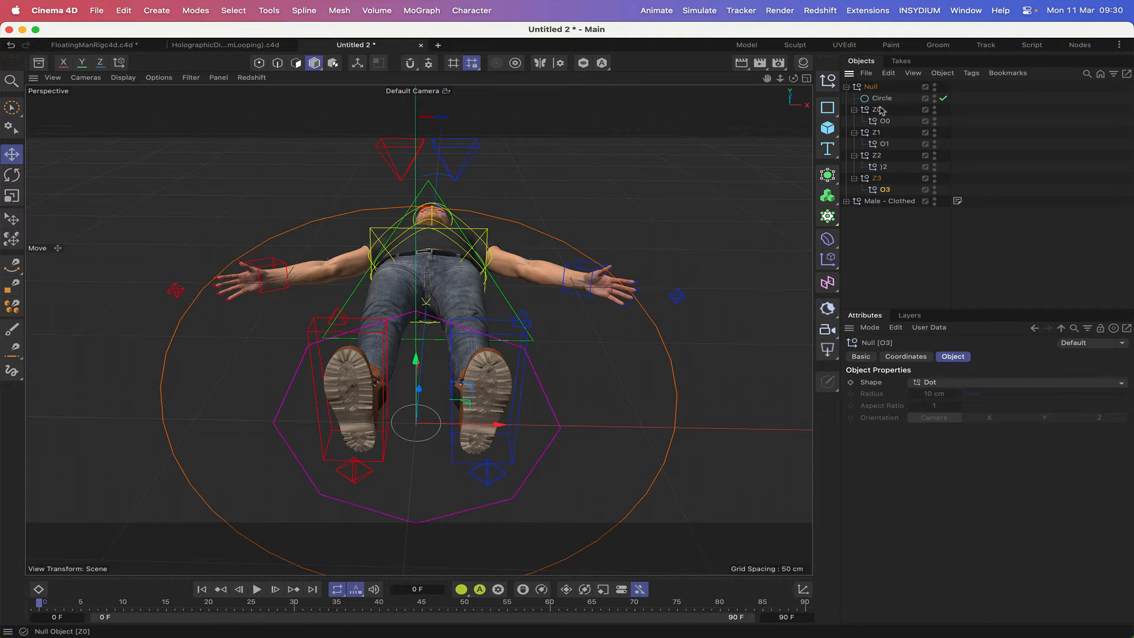
click(854, 110)
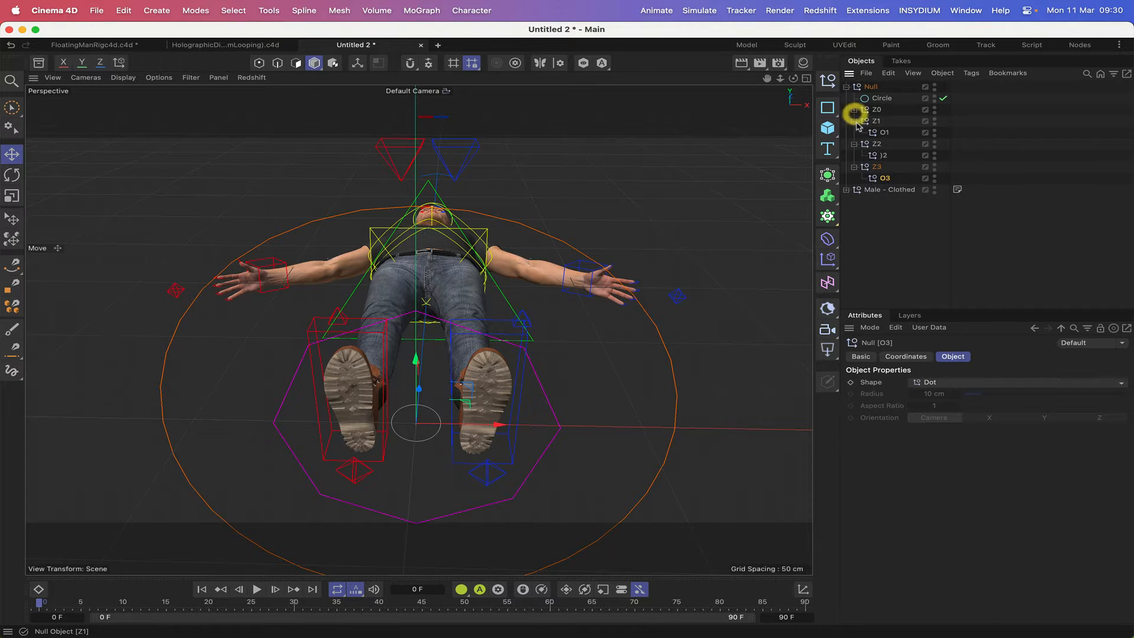
click(854, 121)
click(854, 133)
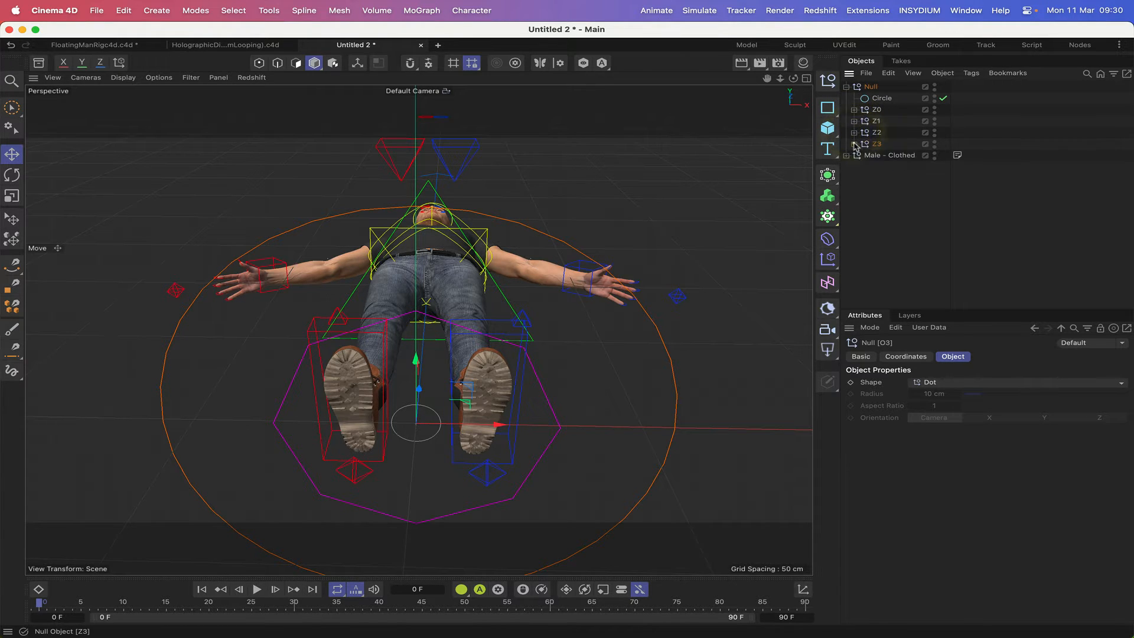
click(854, 144)
Arrange the Z0, Z1, Z2 and Z3 nulls together along the Circle spline and return to the Move tool
drag(874, 140, 874, 143)
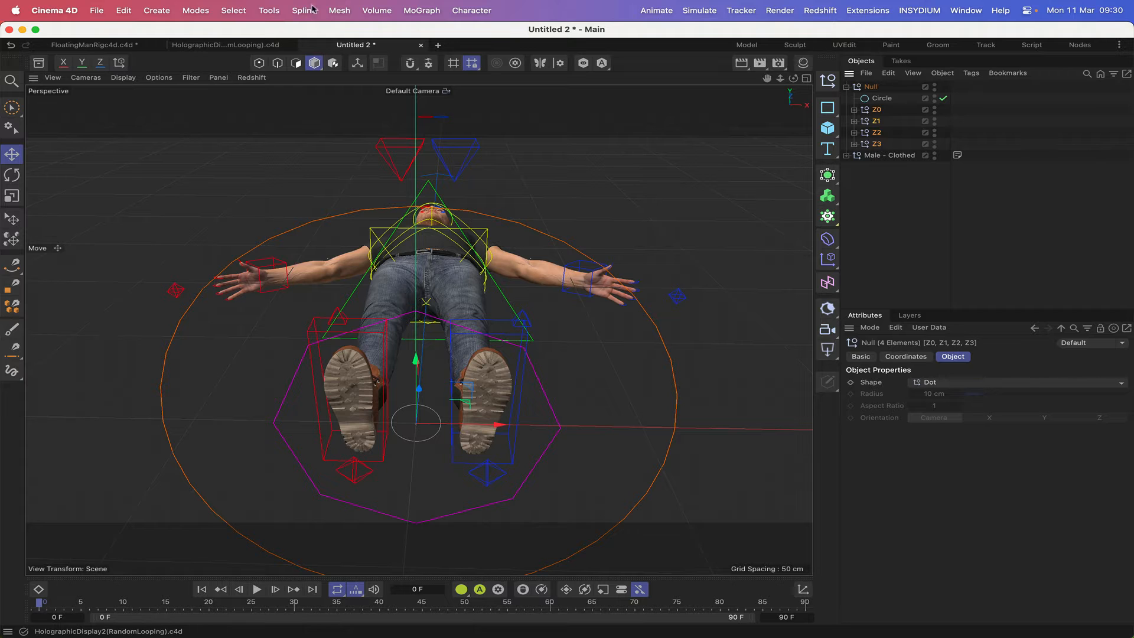
click(273, 12)
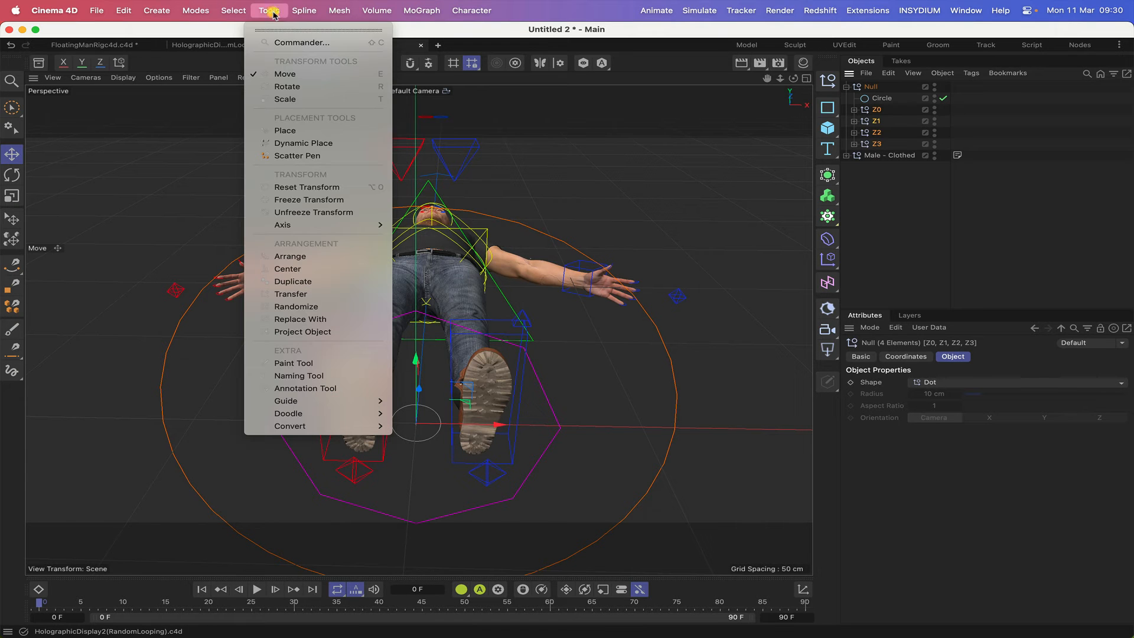
click(302, 259)
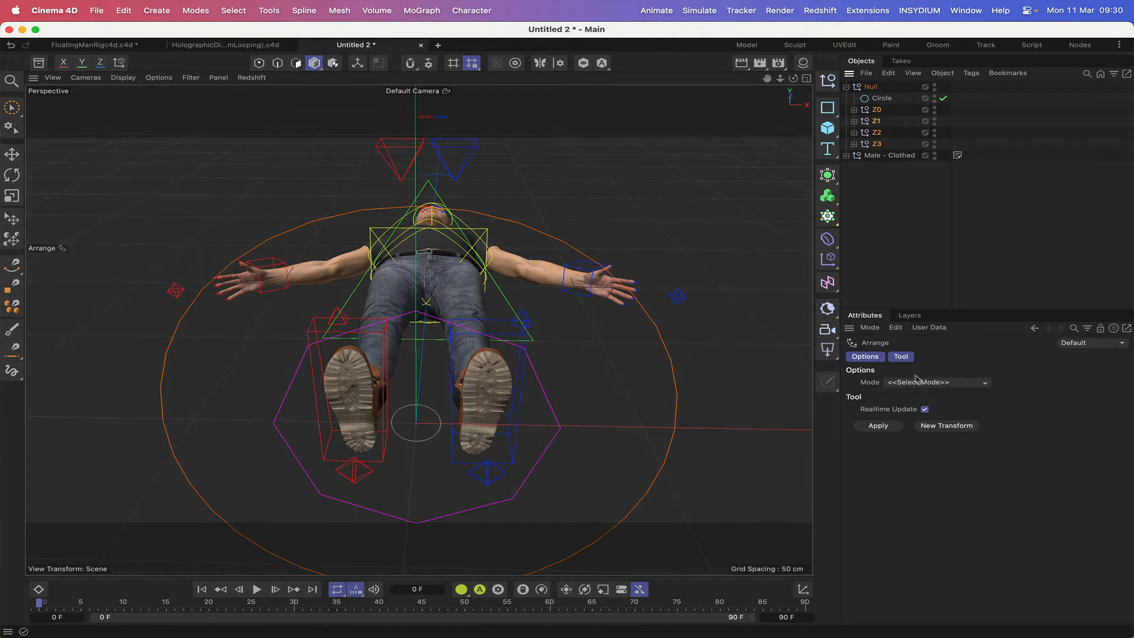
click(935, 383)
click(938, 431)
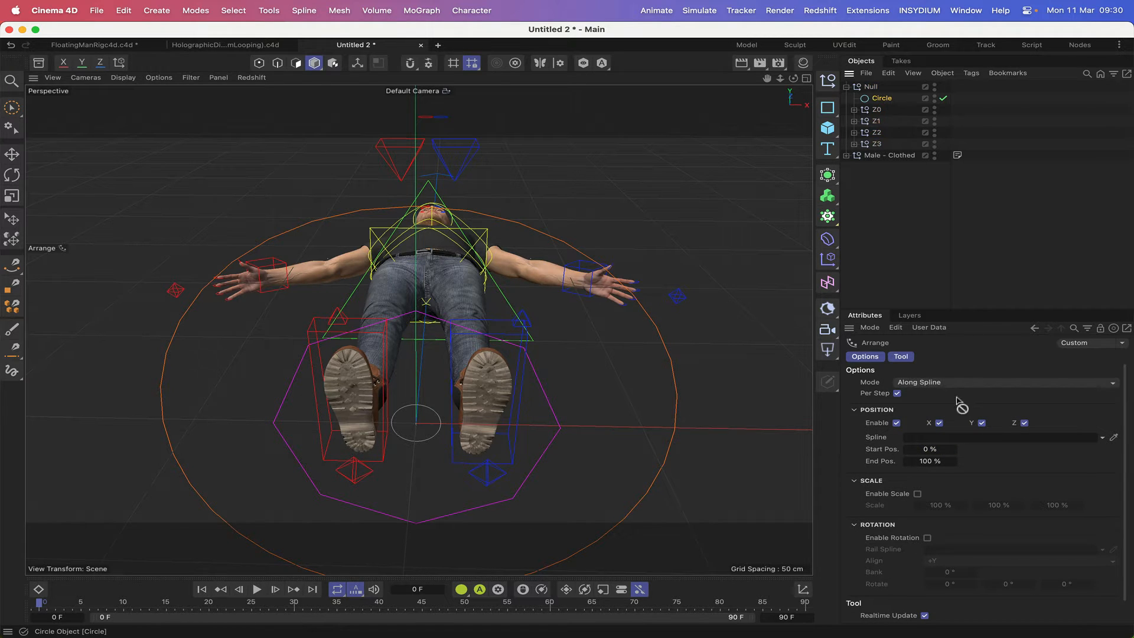
drag(941, 437, 941, 435)
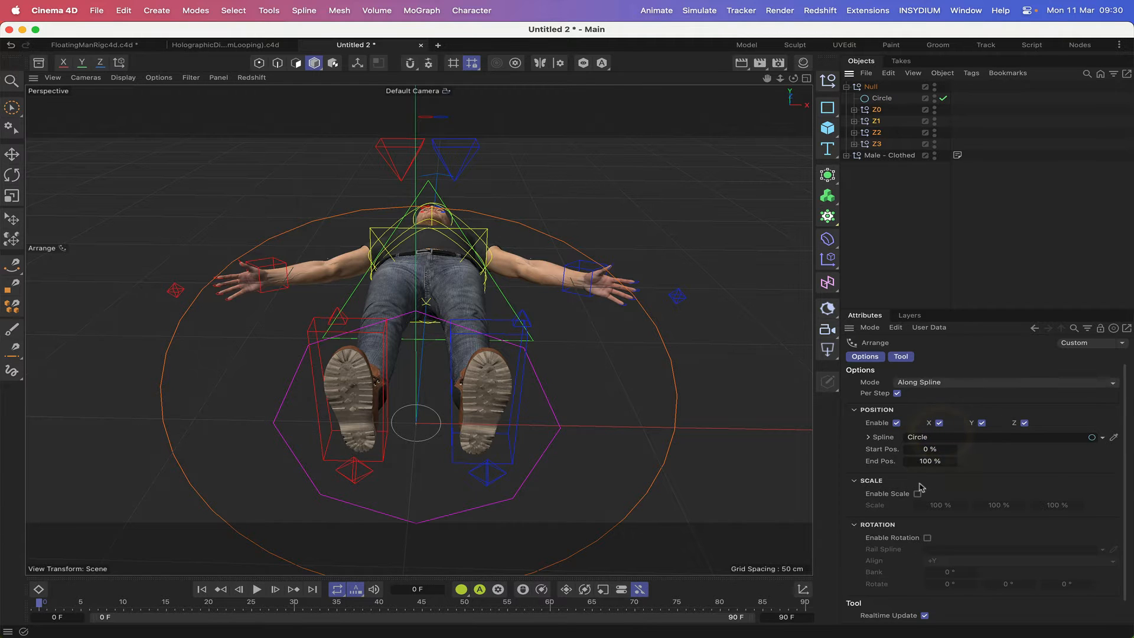
scroll(920, 485, down, 3)
click(882, 610)
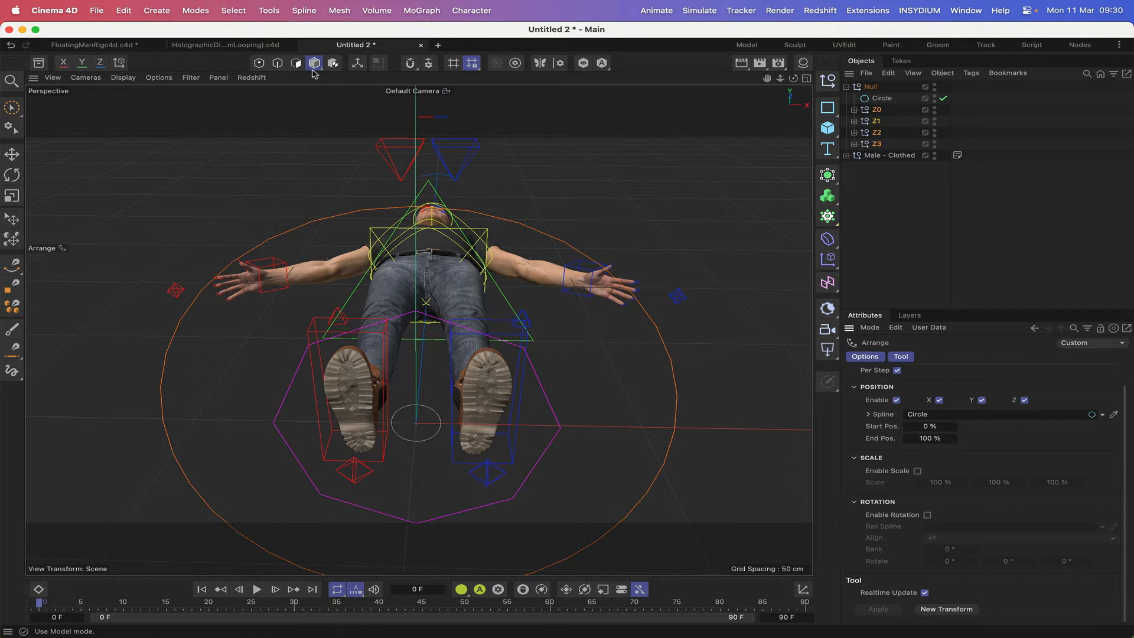
click(12, 154)
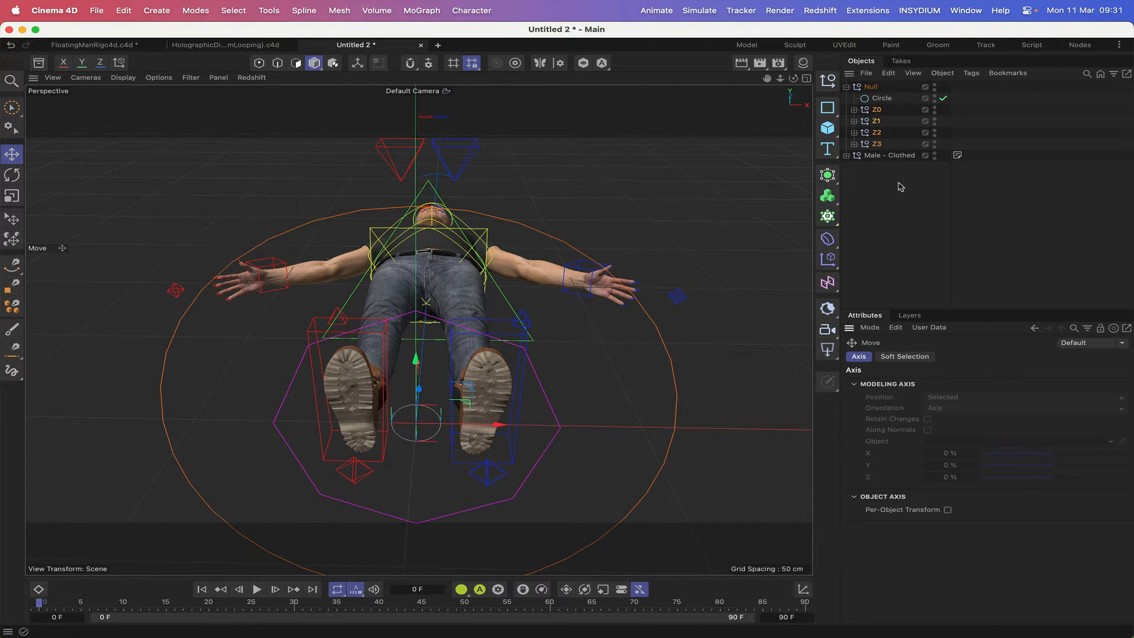
Display the Z0 to Z3 nulls as circles with a radius of 1 cm
drag(875, 122, 872, 140)
click(861, 356)
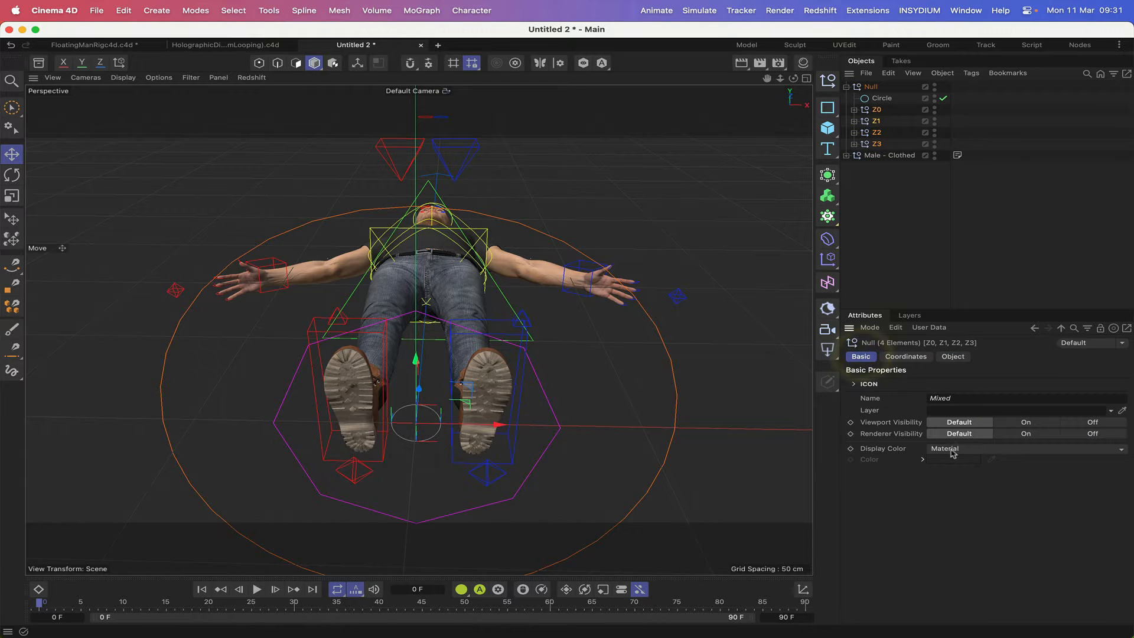
click(952, 357)
click(933, 384)
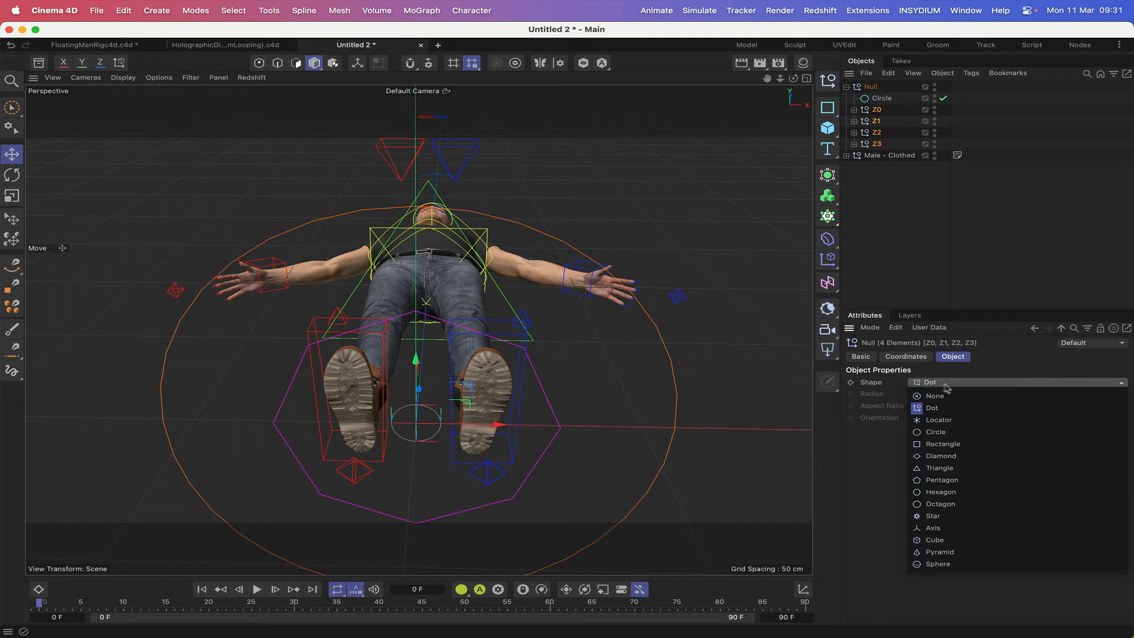
click(941, 431)
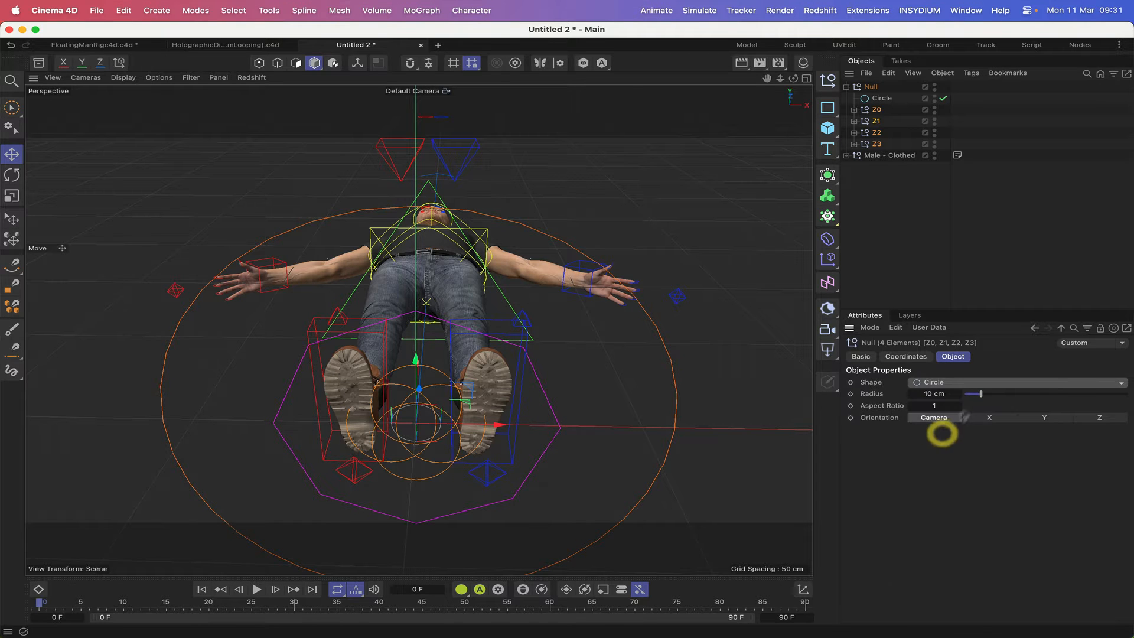
click(933, 394)
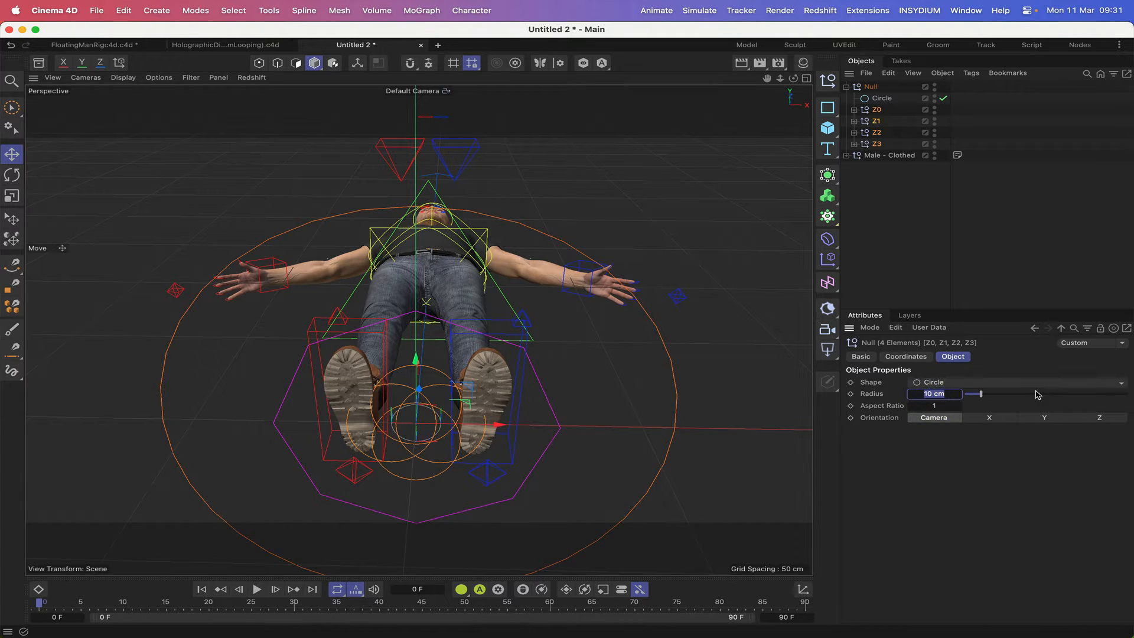
text(1)
key(Return)
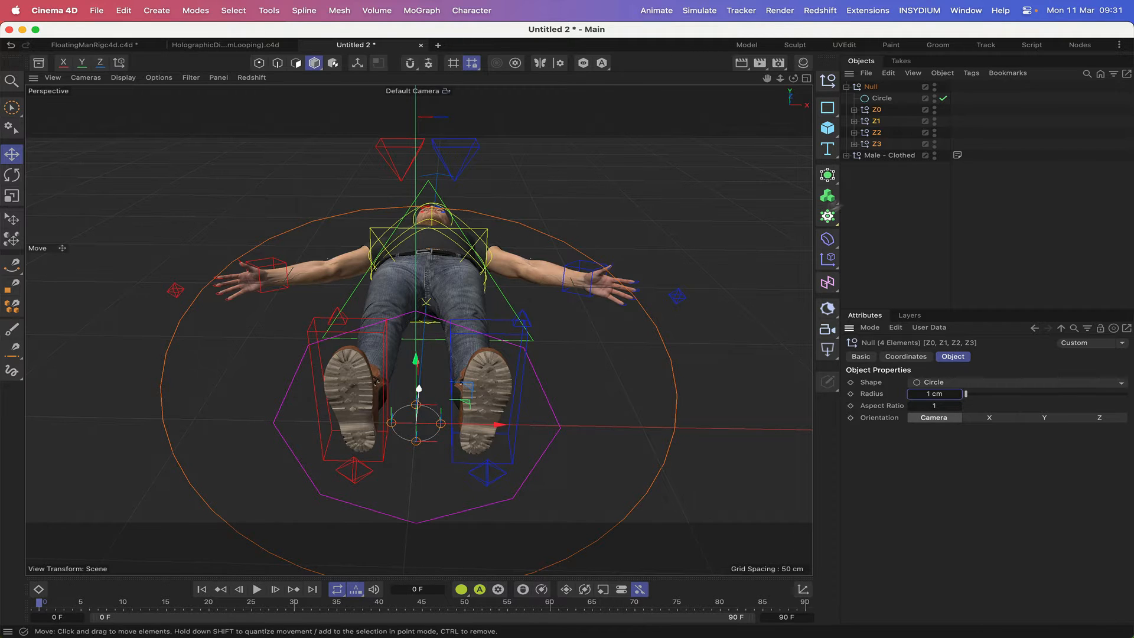
Set the Z nulls' display color to Automatic with yellow (RGB 255, 255, 0) and clear the selection
click(861, 356)
click(945, 448)
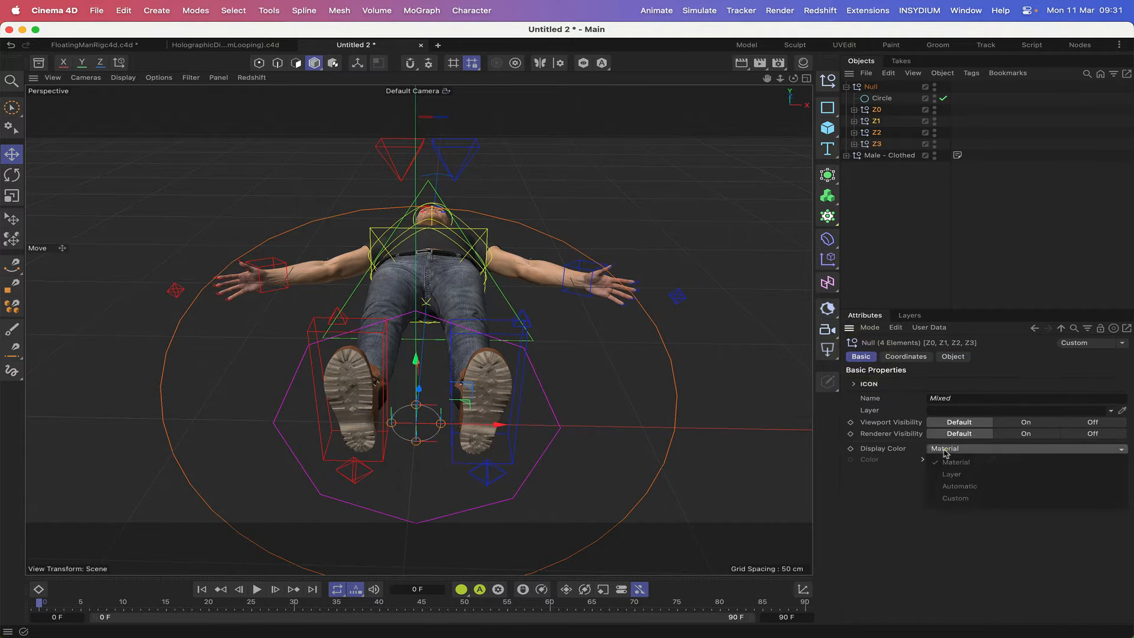
click(965, 490)
click(953, 459)
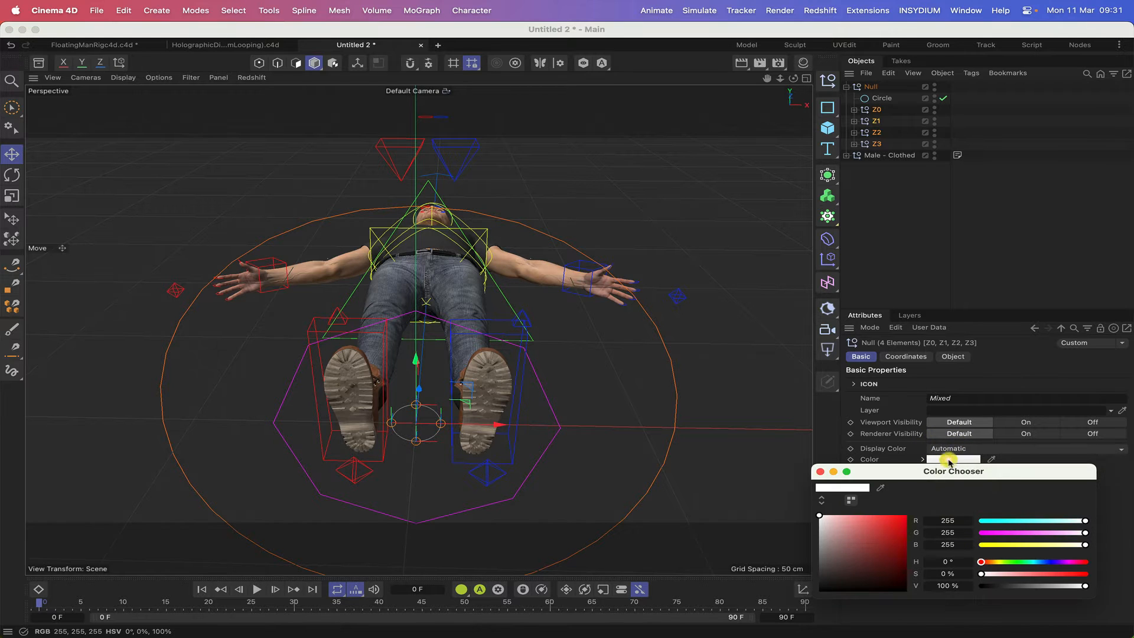
drag(982, 543, 943, 538)
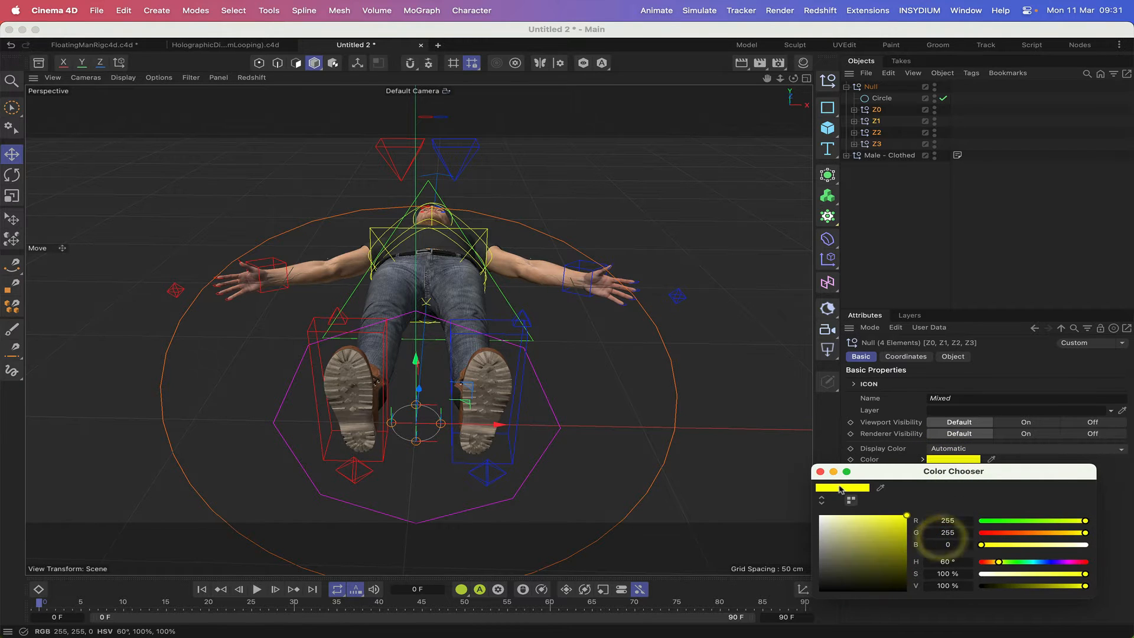
click(819, 472)
click(890, 185)
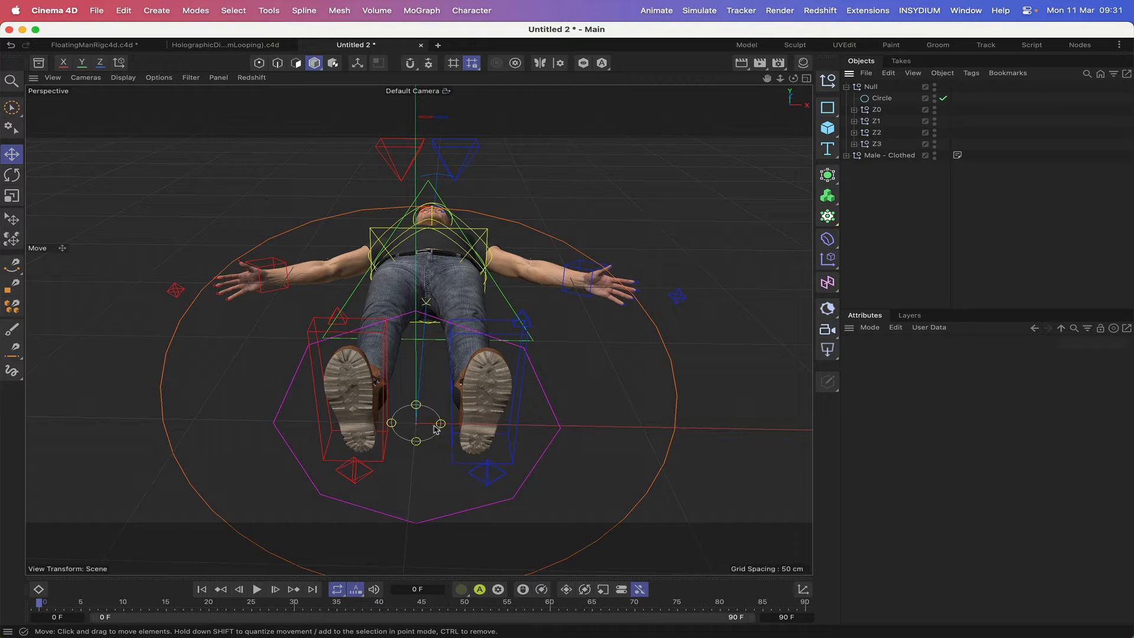
Expand the Z0 to Z3 groups and rename the null inside Z2 as O2
click(854, 109)
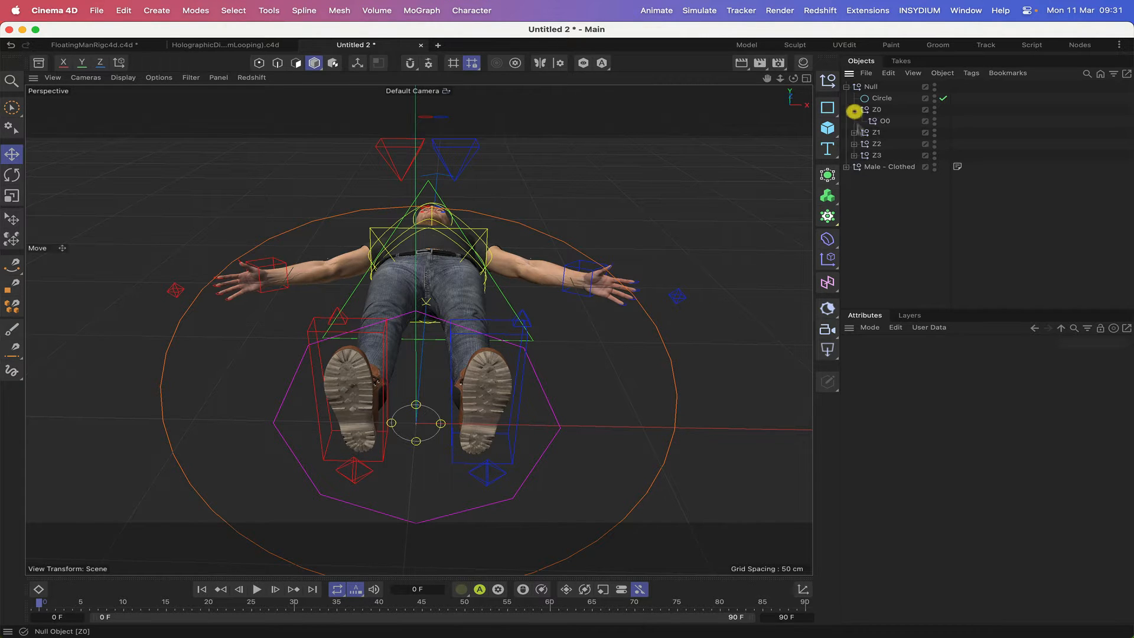
click(854, 133)
click(854, 155)
click(854, 178)
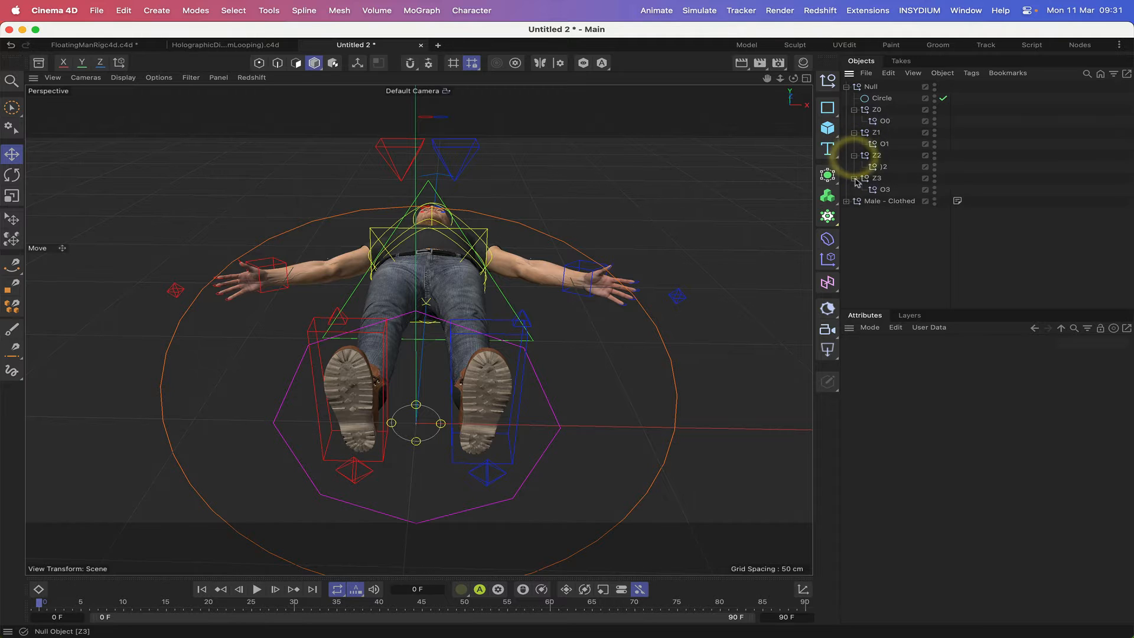
drag(891, 133, 891, 195)
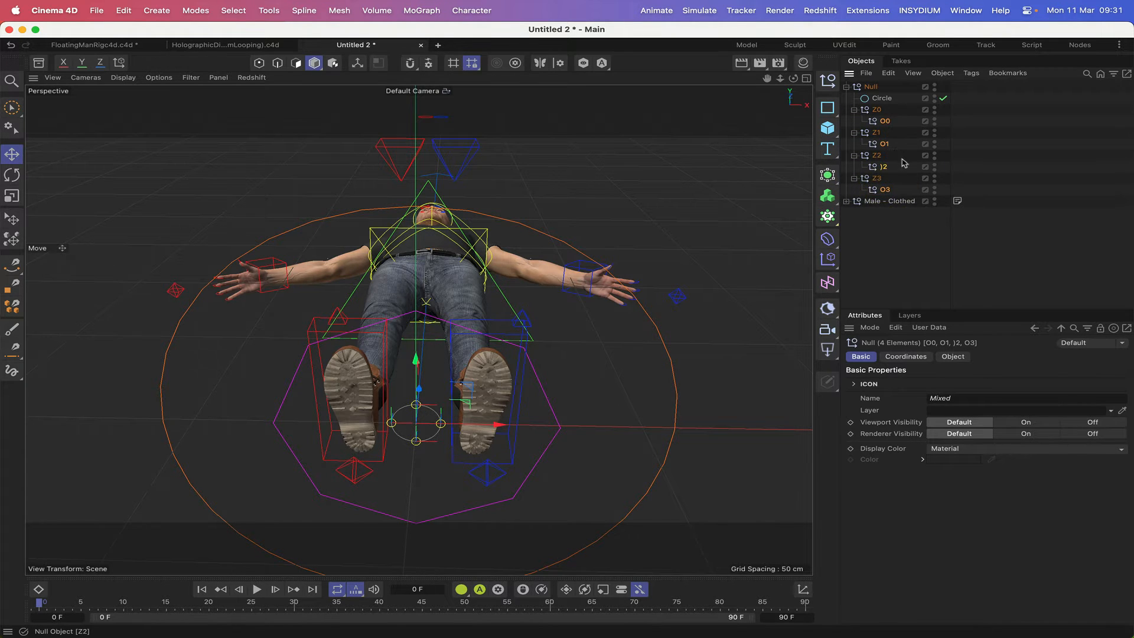
double_click(884, 167)
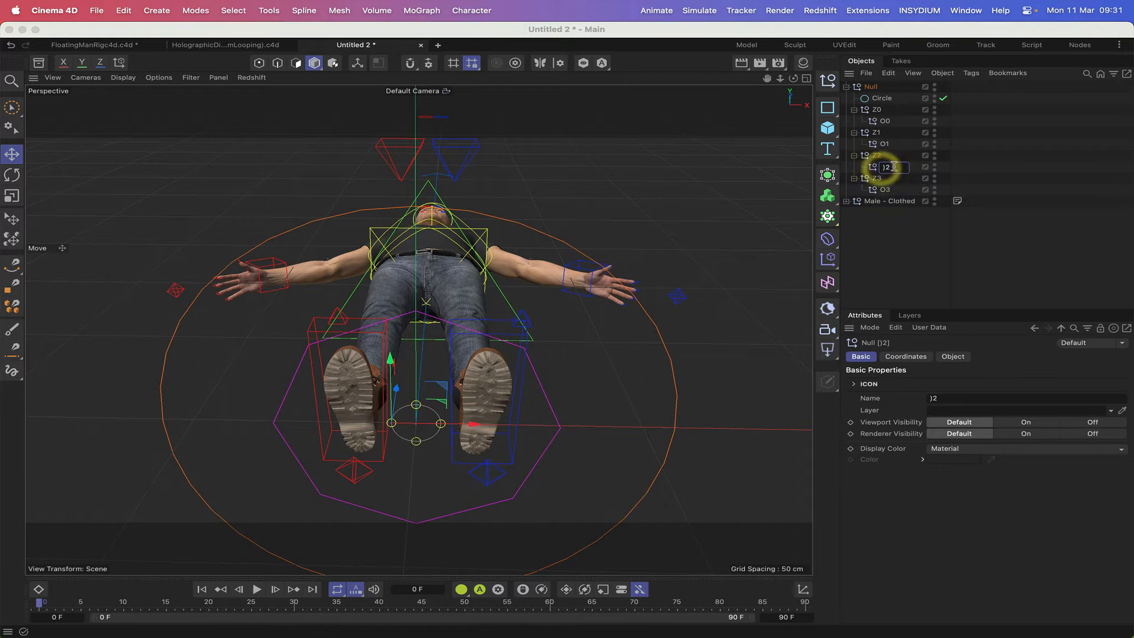
text(2)
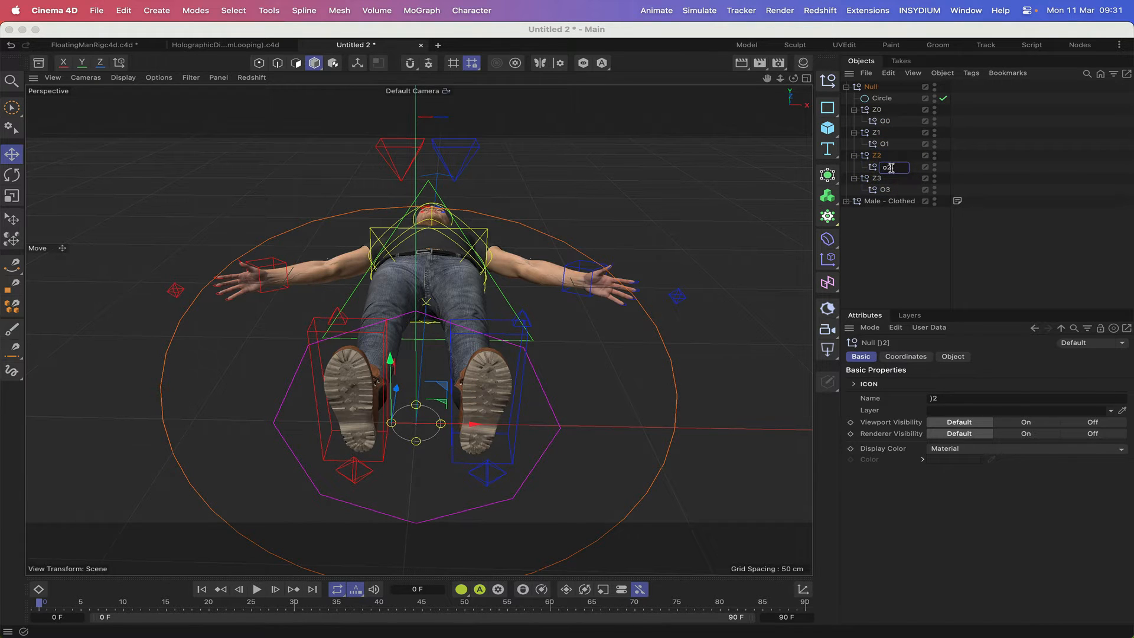
key(Return)
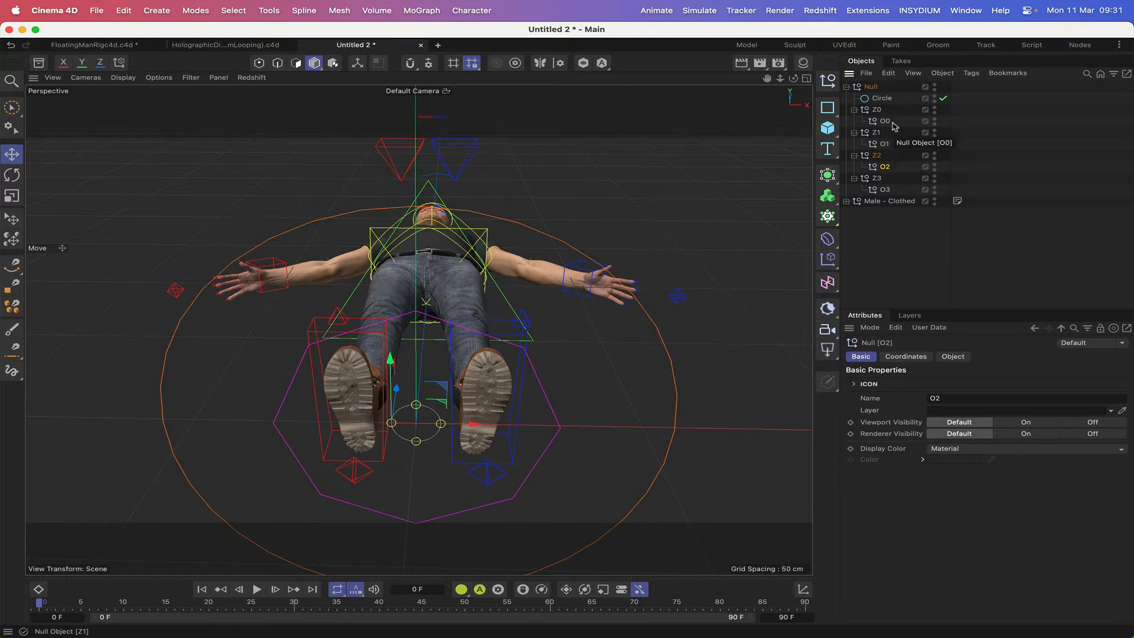
Display the O0 to O3 nulls as diamonds with a radius of 1 cm
drag(897, 115, 884, 188)
click(947, 356)
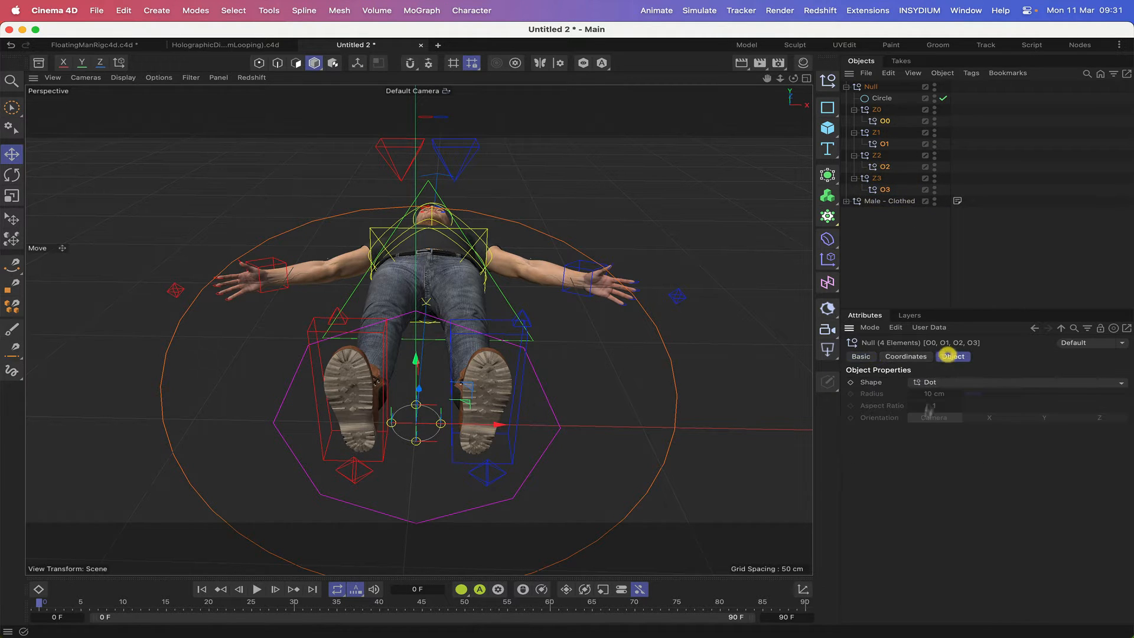
click(936, 382)
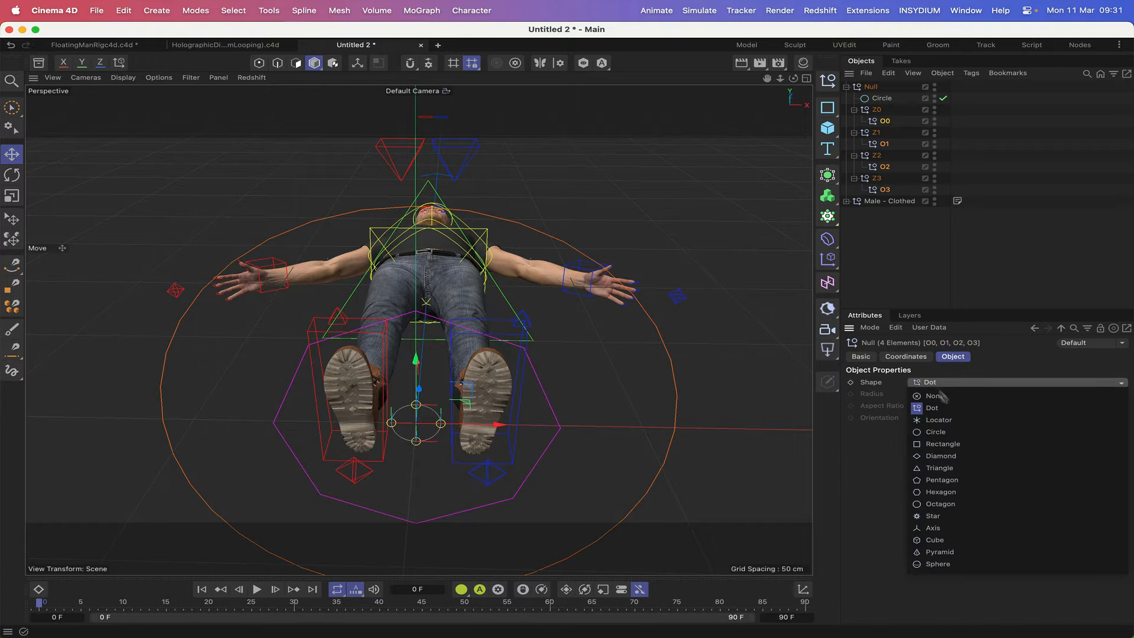
click(945, 457)
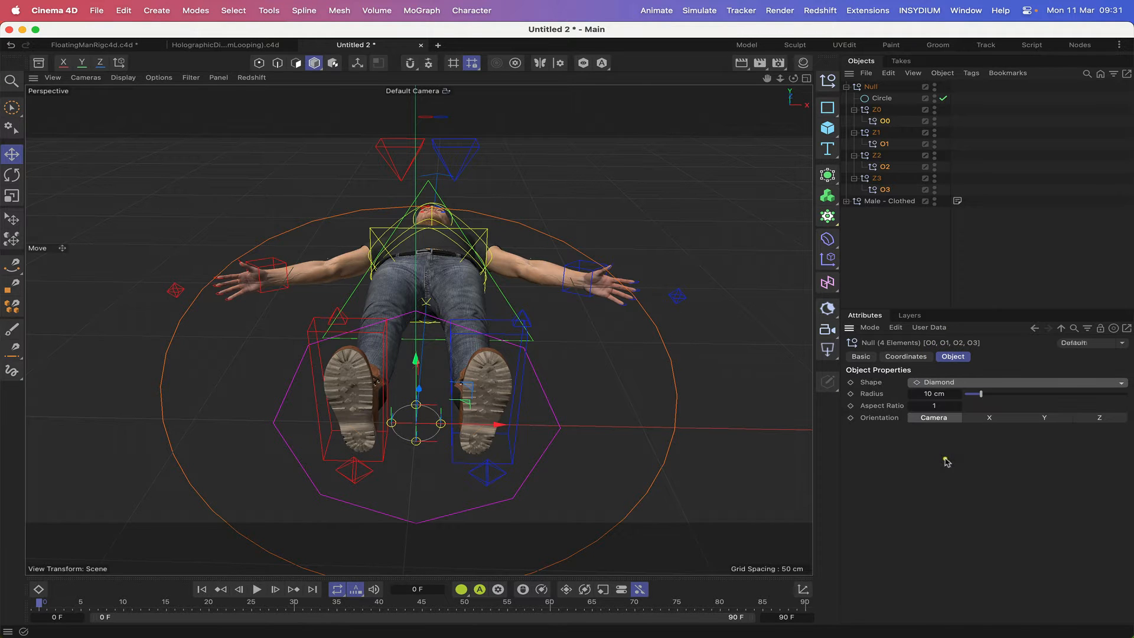
double_click(932, 393)
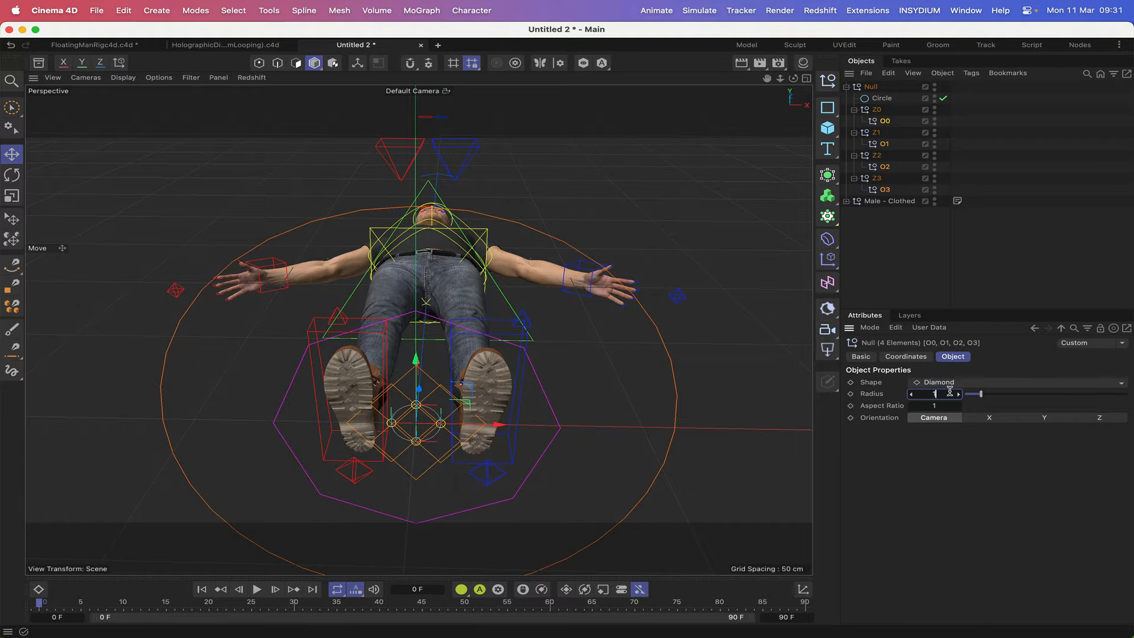
text(1)
key(Return)
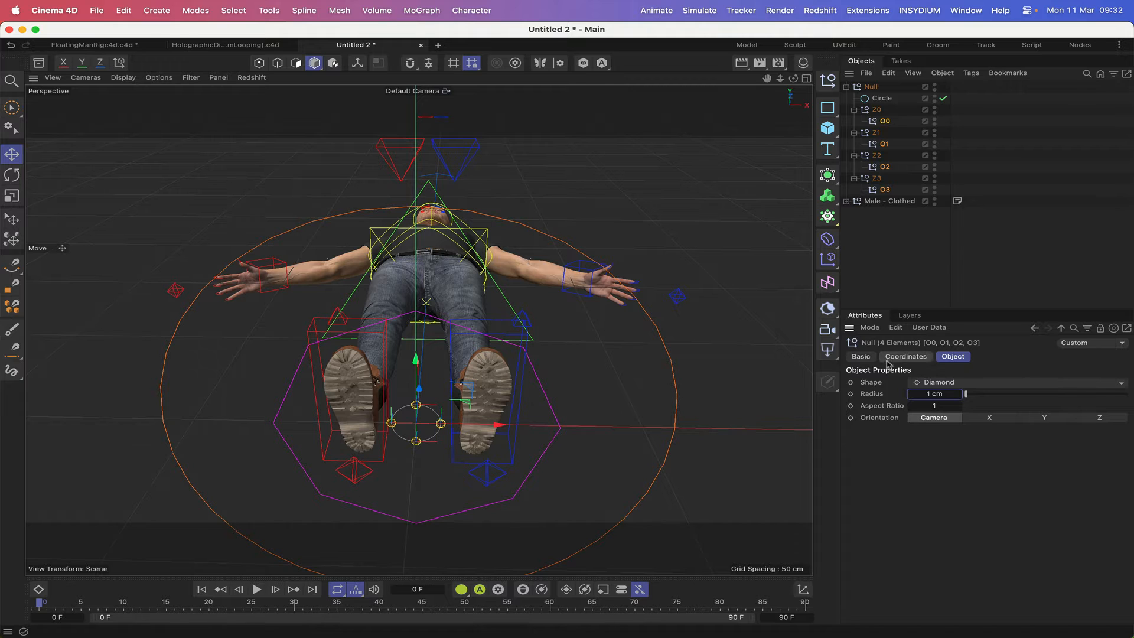
Set the O nulls' display color to Automatic with pure green and clear the selection
click(861, 356)
click(951, 448)
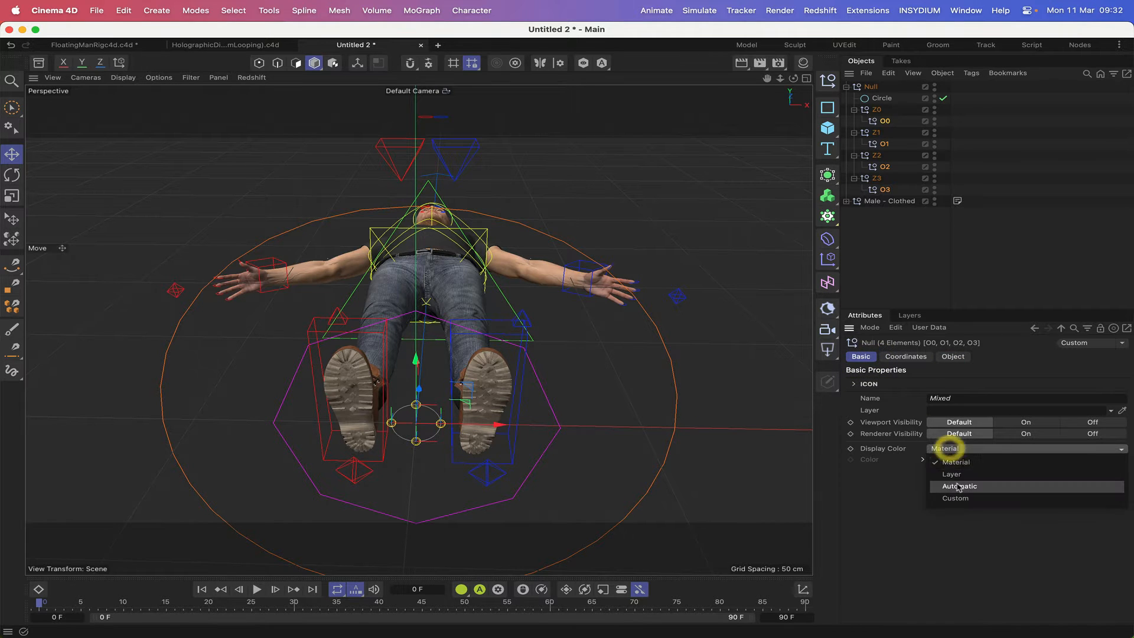
click(956, 479)
click(951, 460)
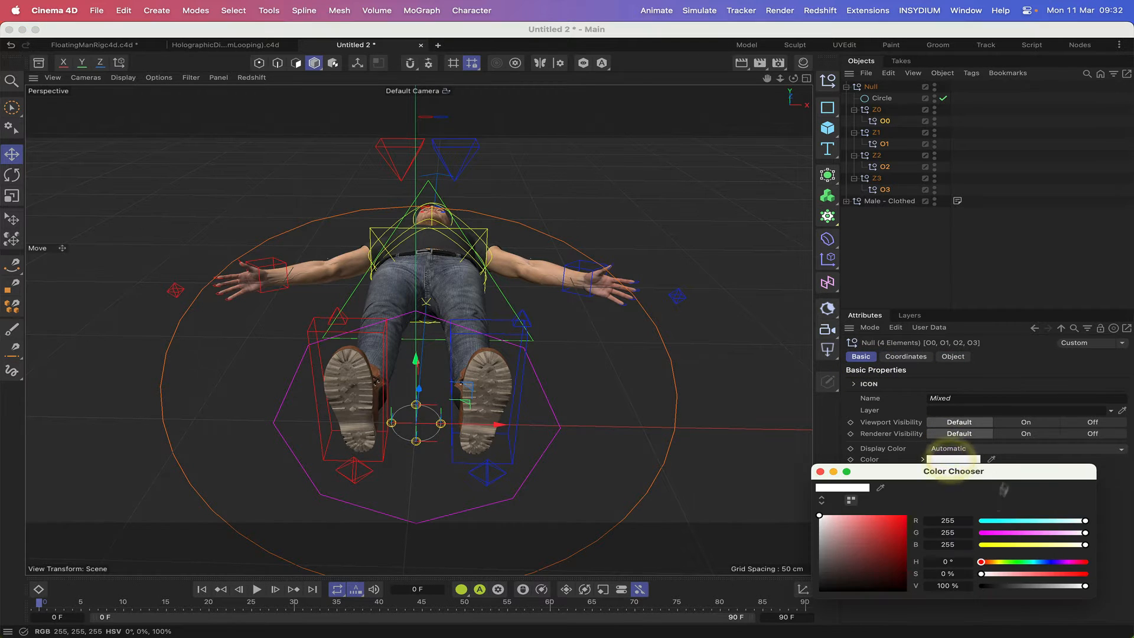
drag(986, 522, 955, 544)
click(820, 471)
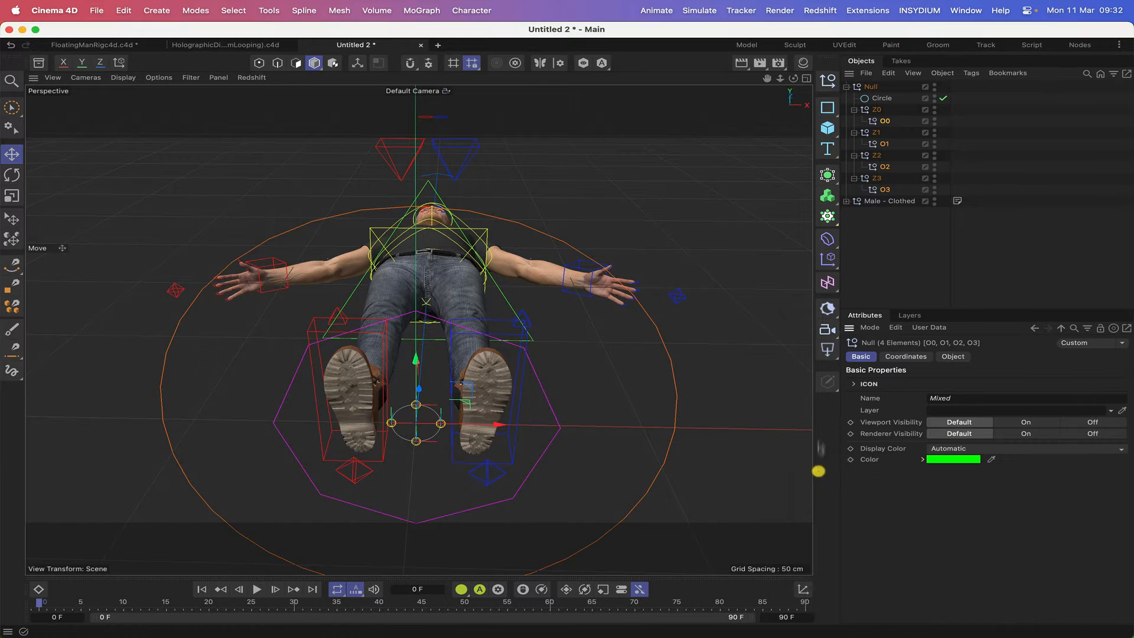
click(878, 246)
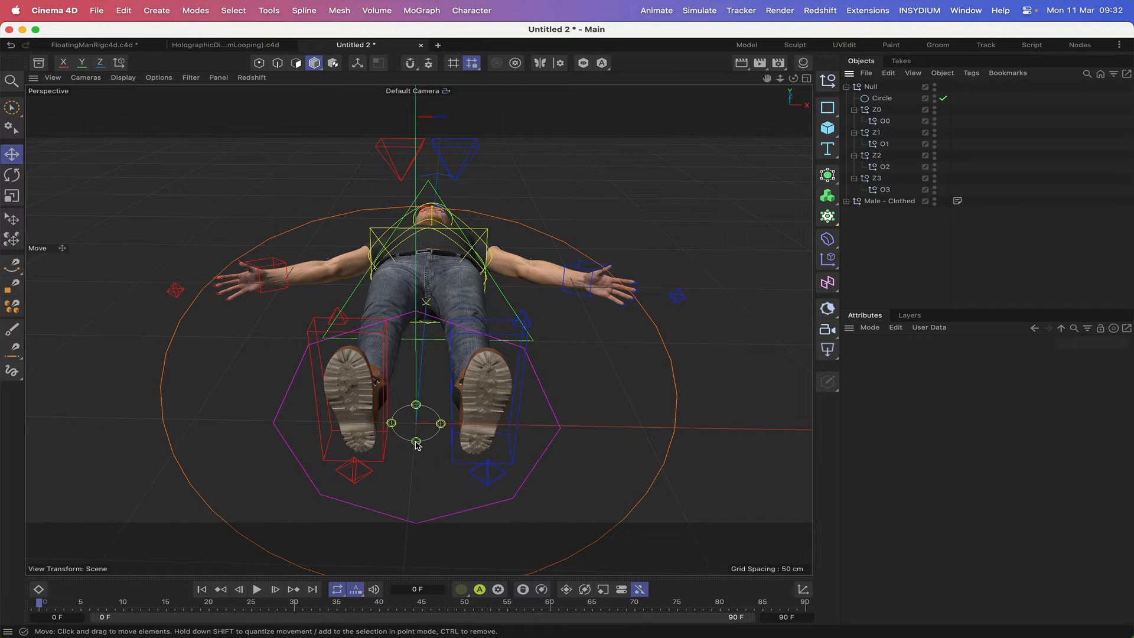
Try offsetting the O0 null inside Z0 to -2 cm on X, and restore its original position
click(877, 110)
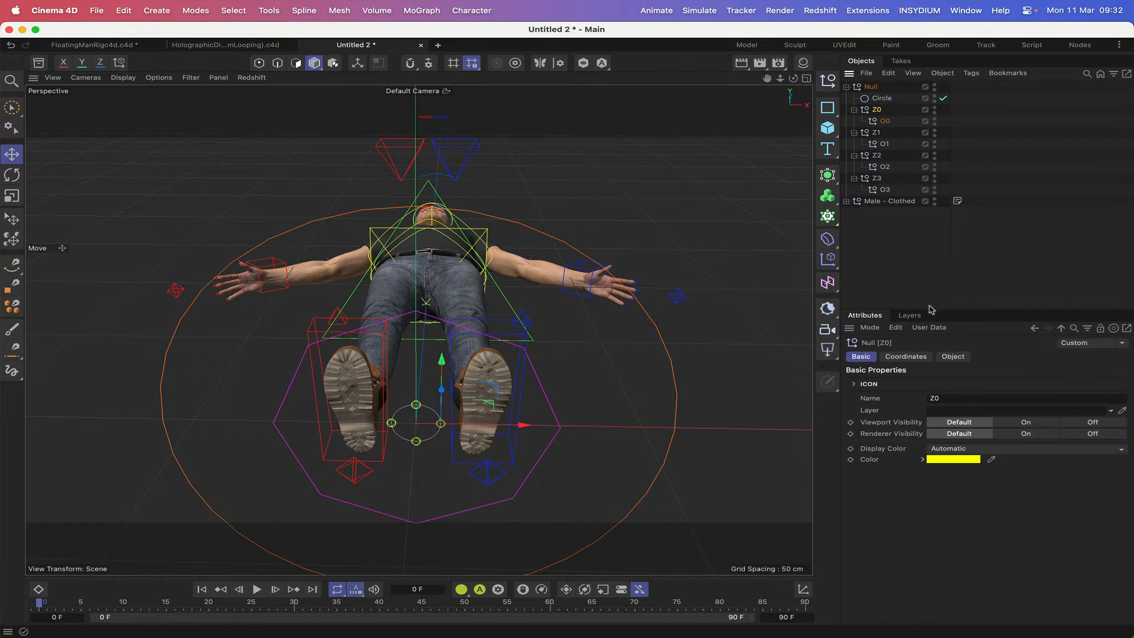
click(884, 121)
click(910, 355)
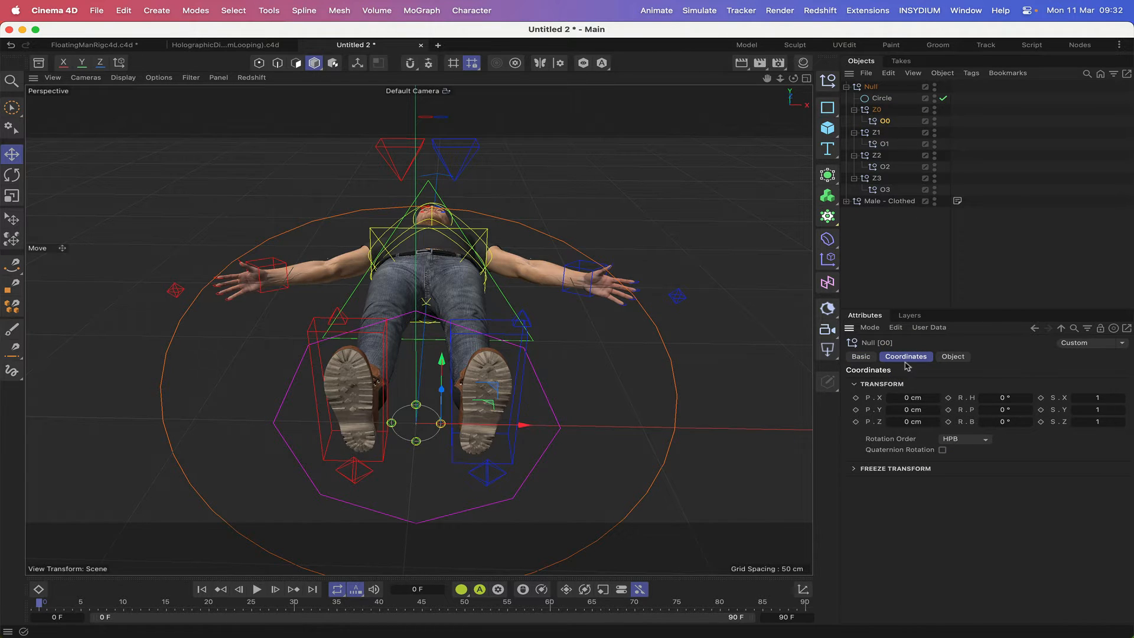
drag(938, 399, 891, 400)
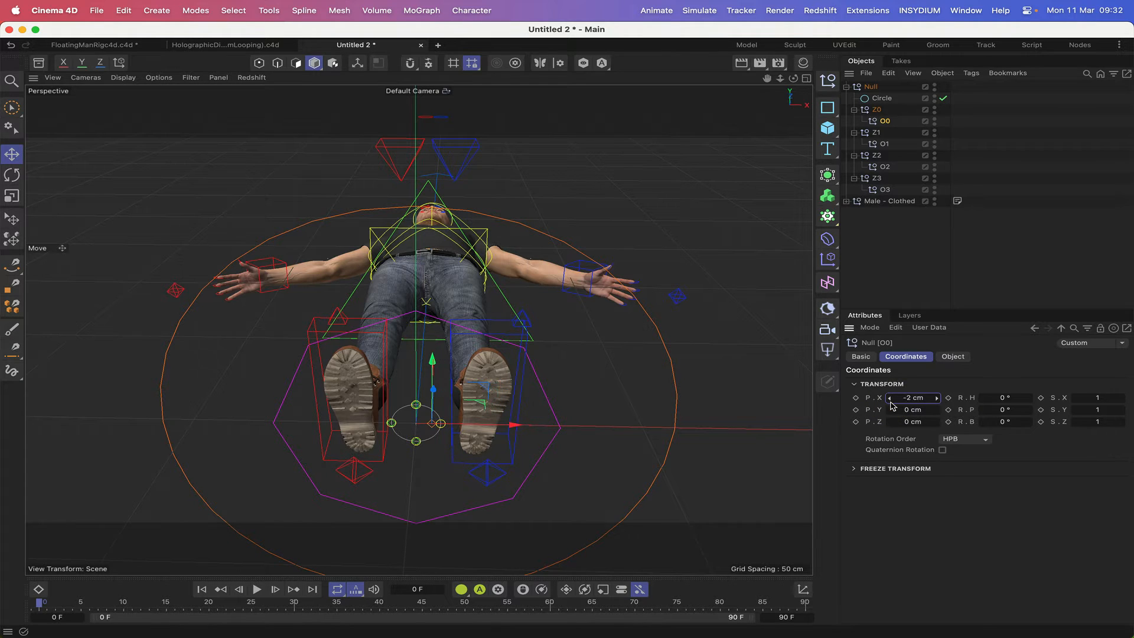
click(937, 400)
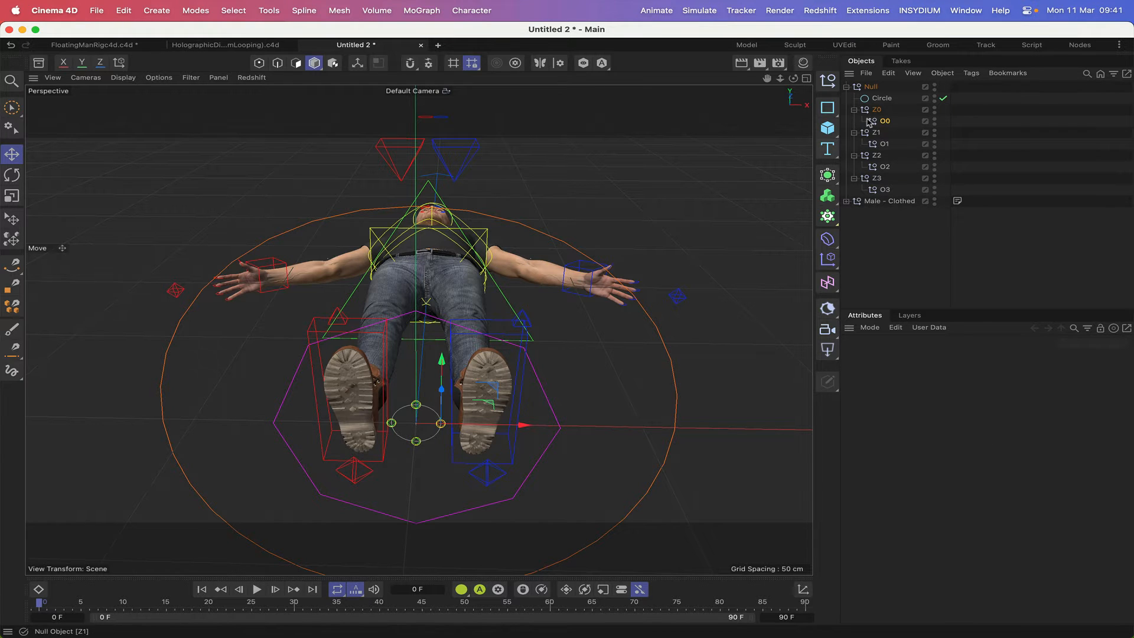
Convert the Circle into an editable spline and show its points and object properties
click(881, 99)
key(c)
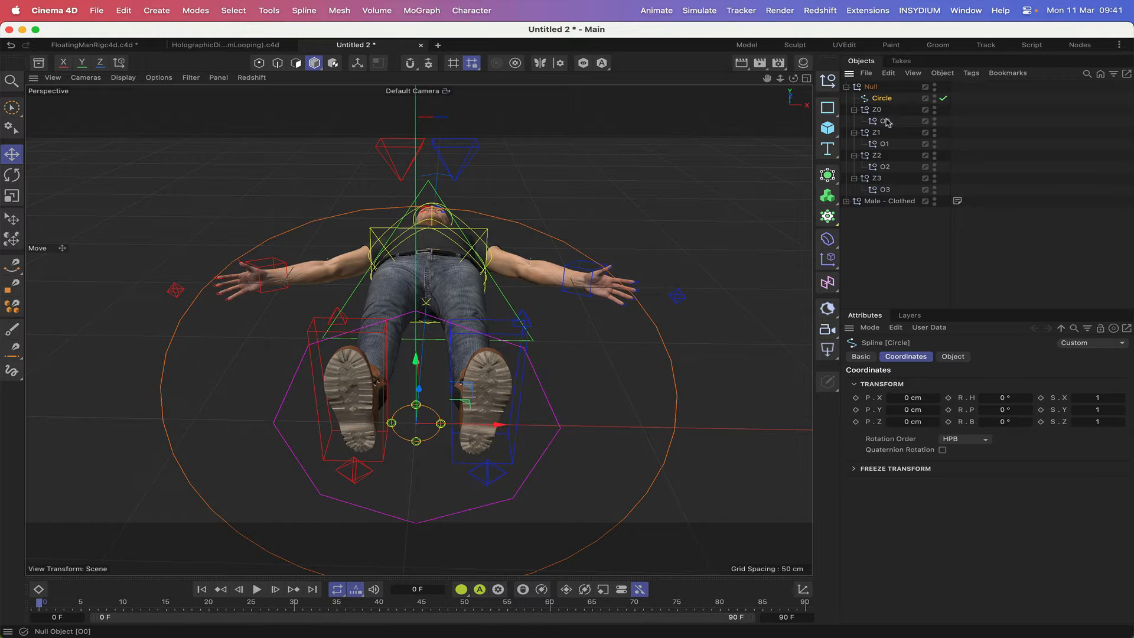
click(258, 64)
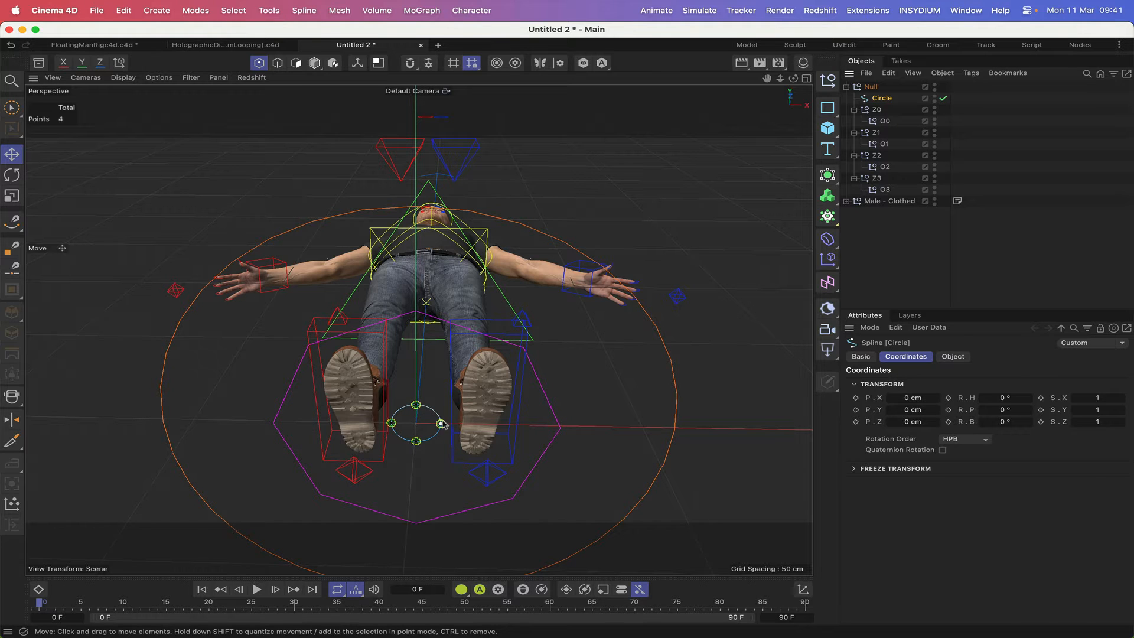
click(953, 356)
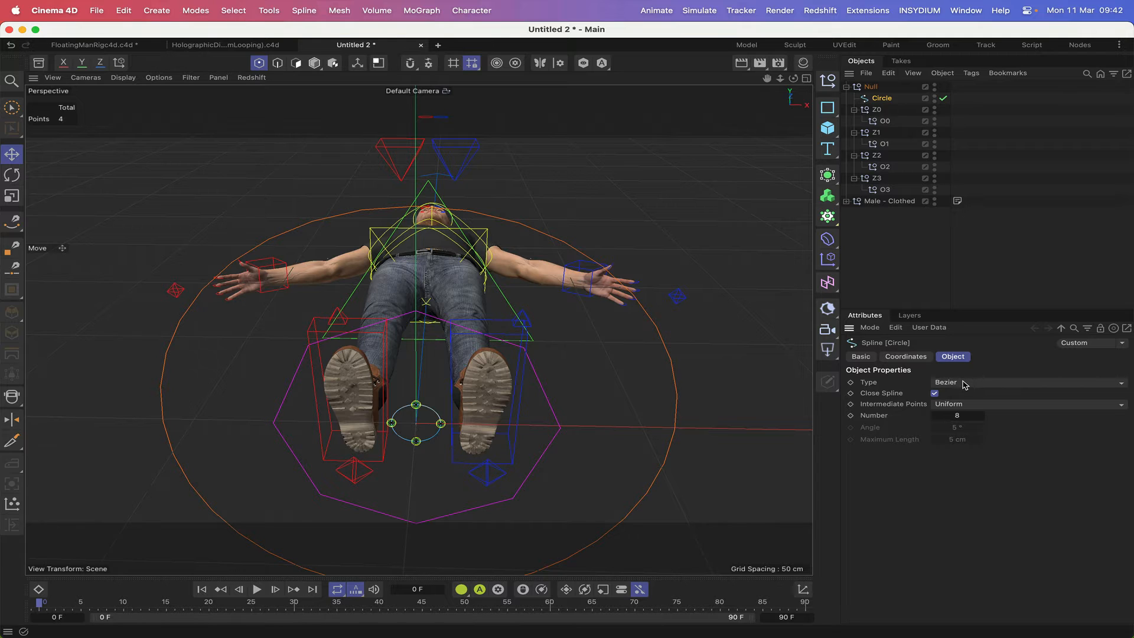
Add a new null inside the Null group and give it an Align to Spline tag with Circle as the spline path
click(828, 82)
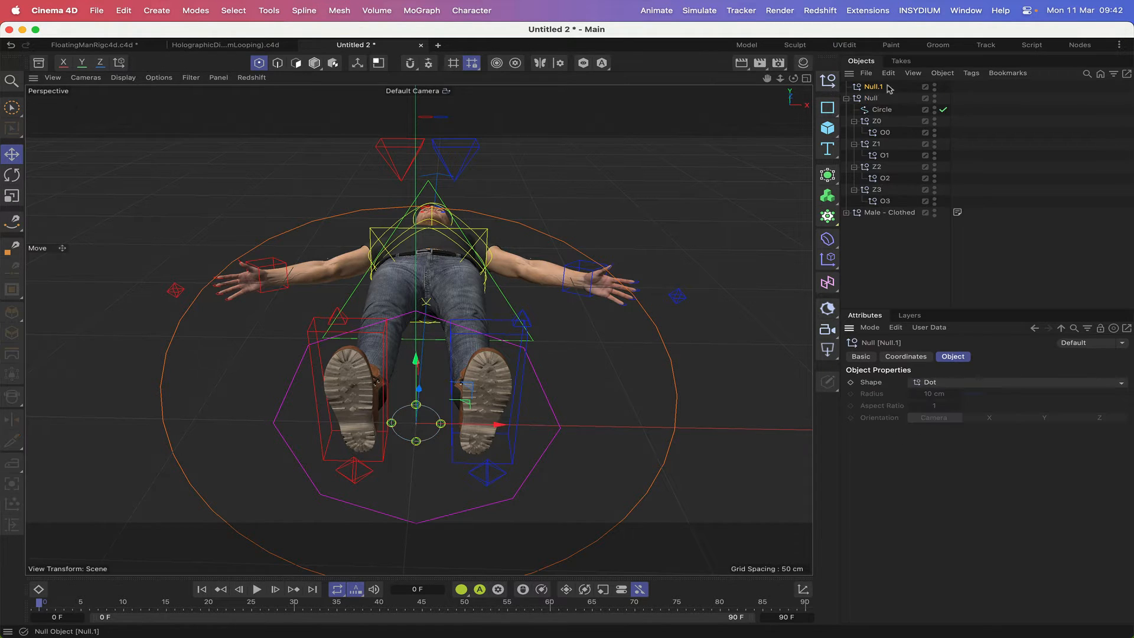
drag(880, 89, 874, 99)
click(971, 72)
mouse_move(1005, 94)
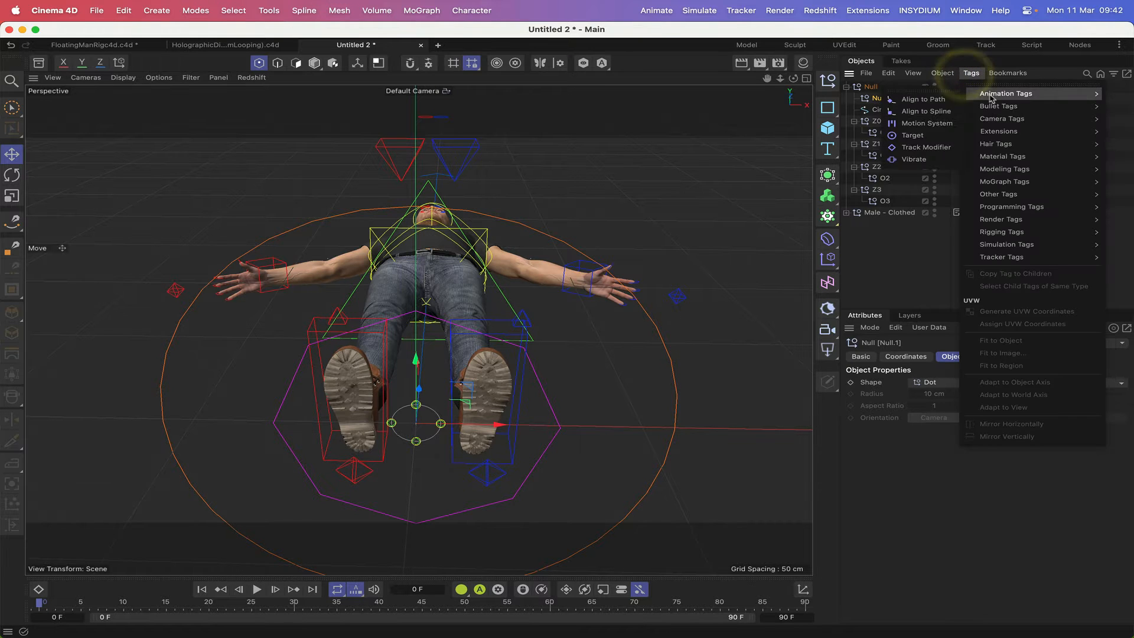
click(919, 112)
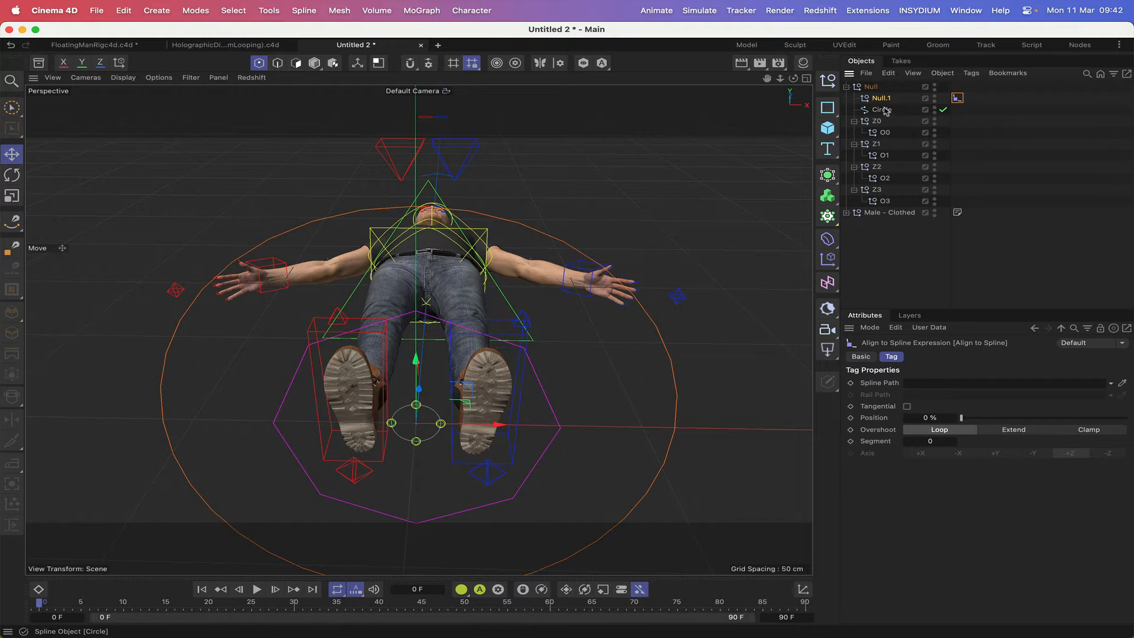
drag(885, 111, 926, 383)
Rename the null that carries the Align to Spline tag as Guide
click(876, 101)
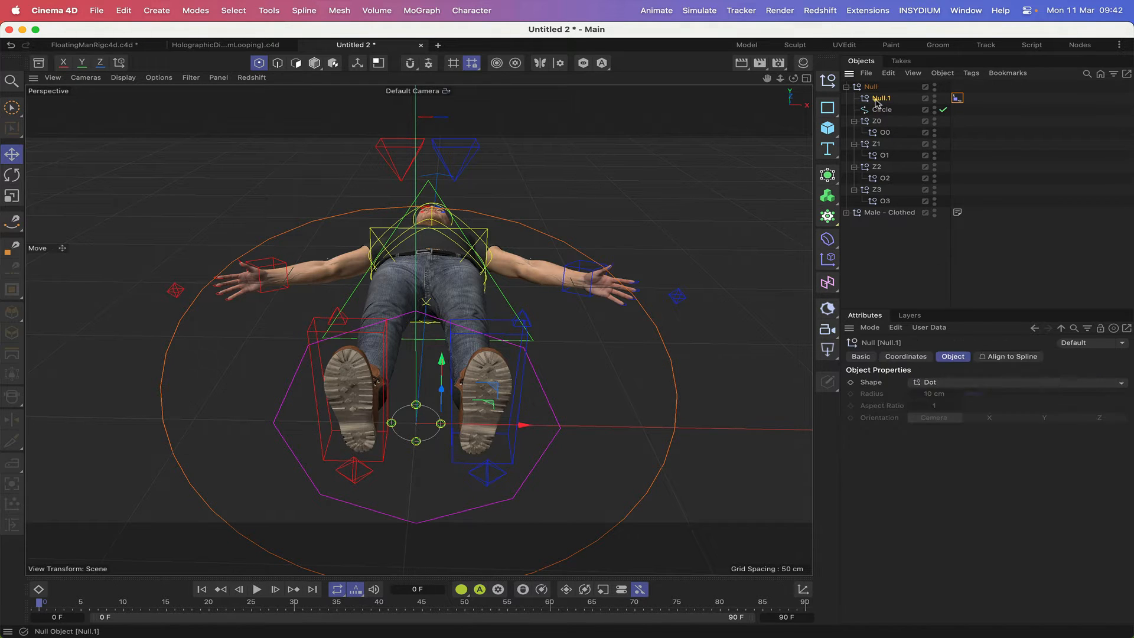
double_click(876, 101)
text(Gu)
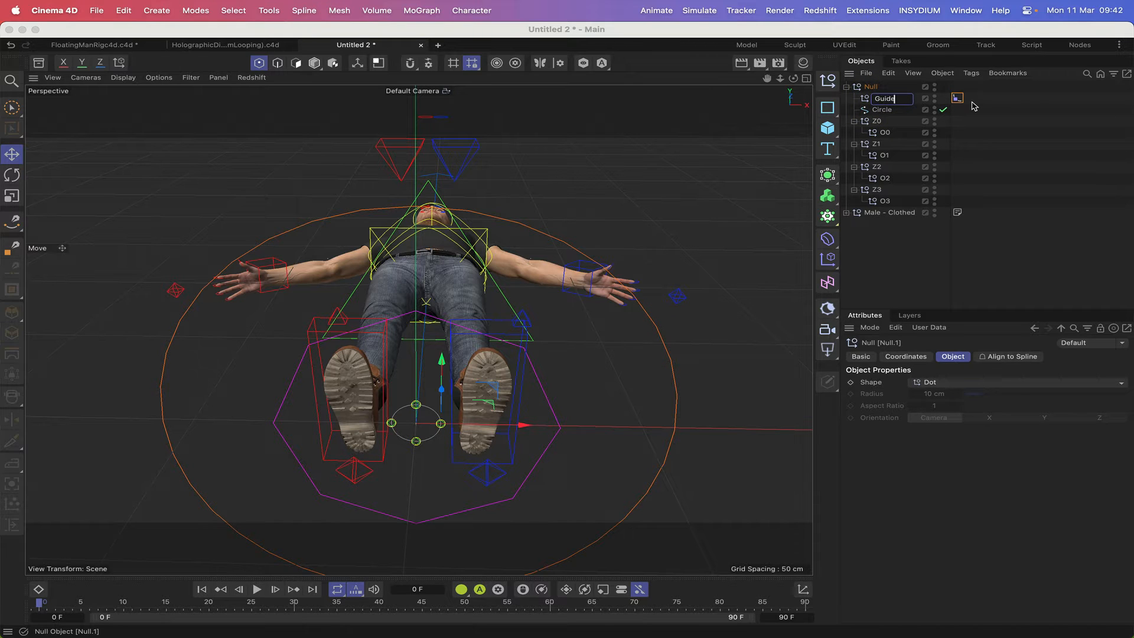
text(ide)
key(Return)
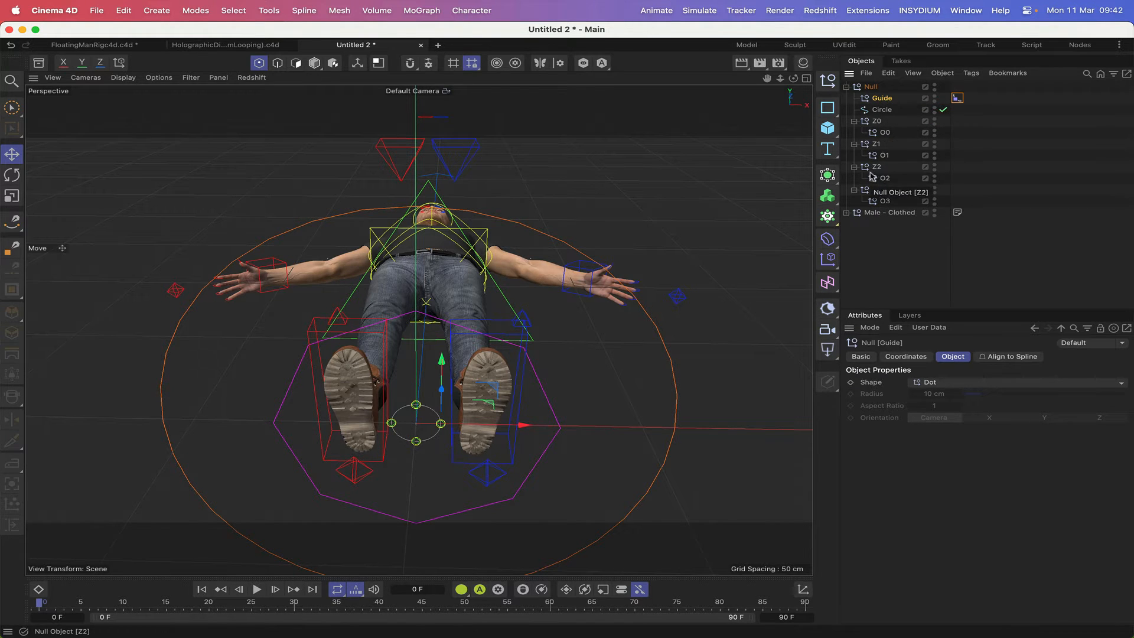
Add another null at the top level of the hierarchy and name it Xpresso
click(826, 81)
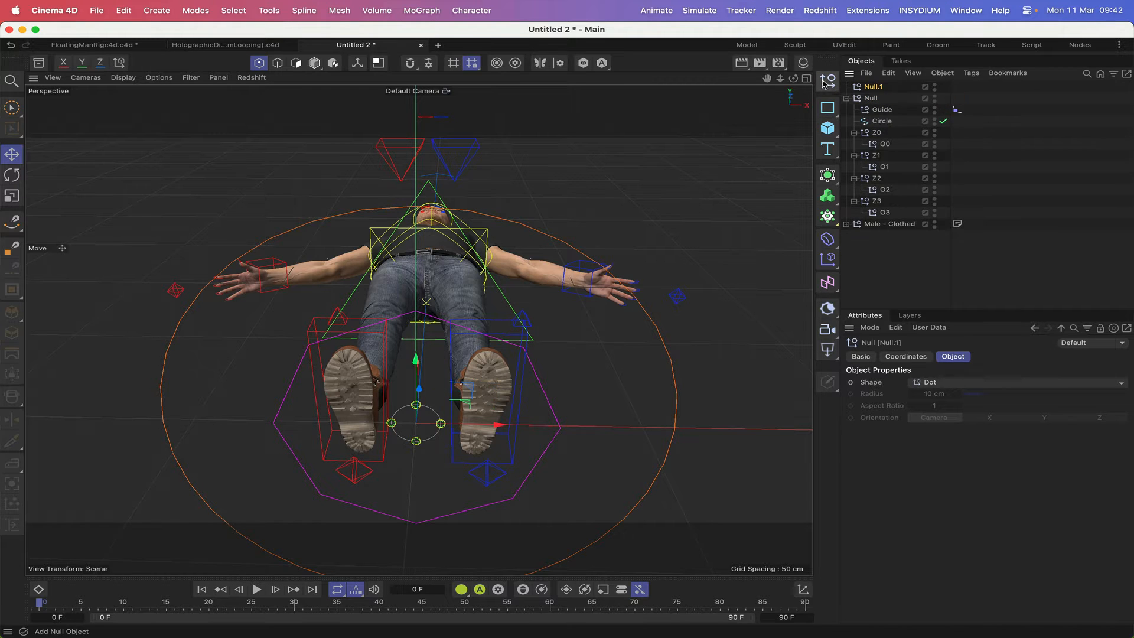
double_click(871, 87)
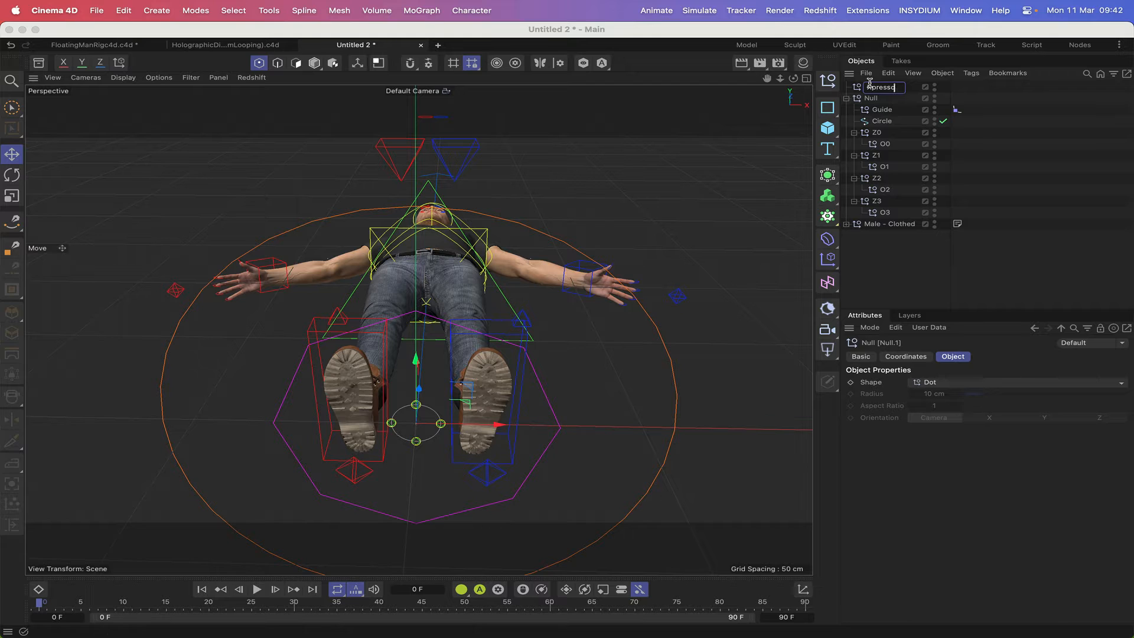
text(Xpresso)
key(Return)
Add an XPresso tag to the Xpresso null, and move and shrink the XPresso Editor to uncover the object list and figure
click(970, 72)
mouse_move(994, 210)
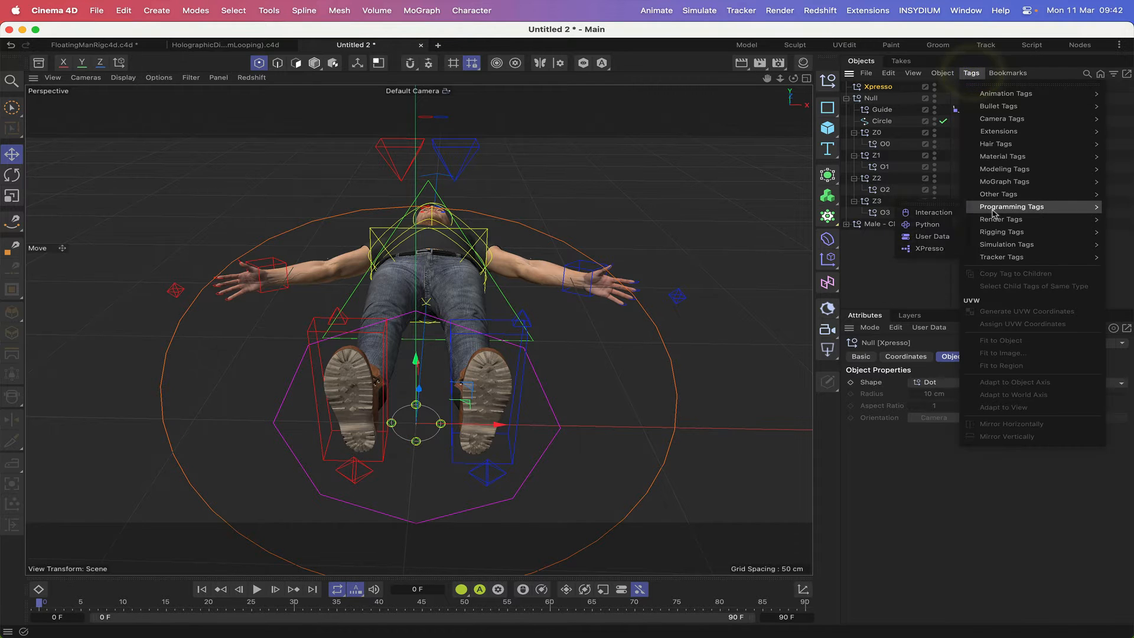
click(933, 249)
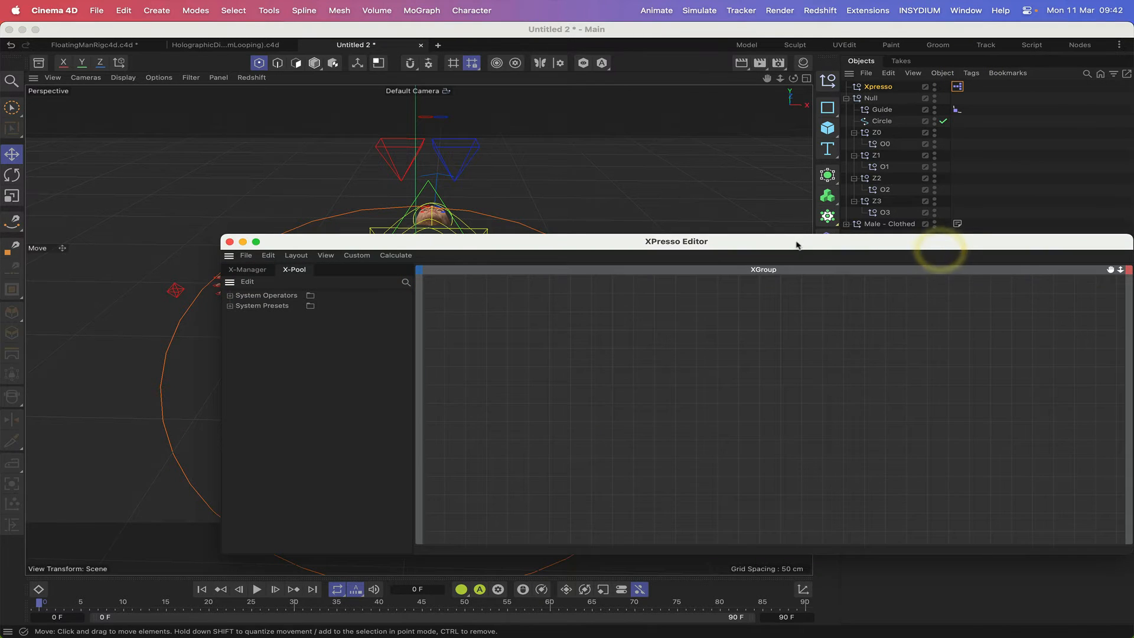
drag(796, 245, 539, 12)
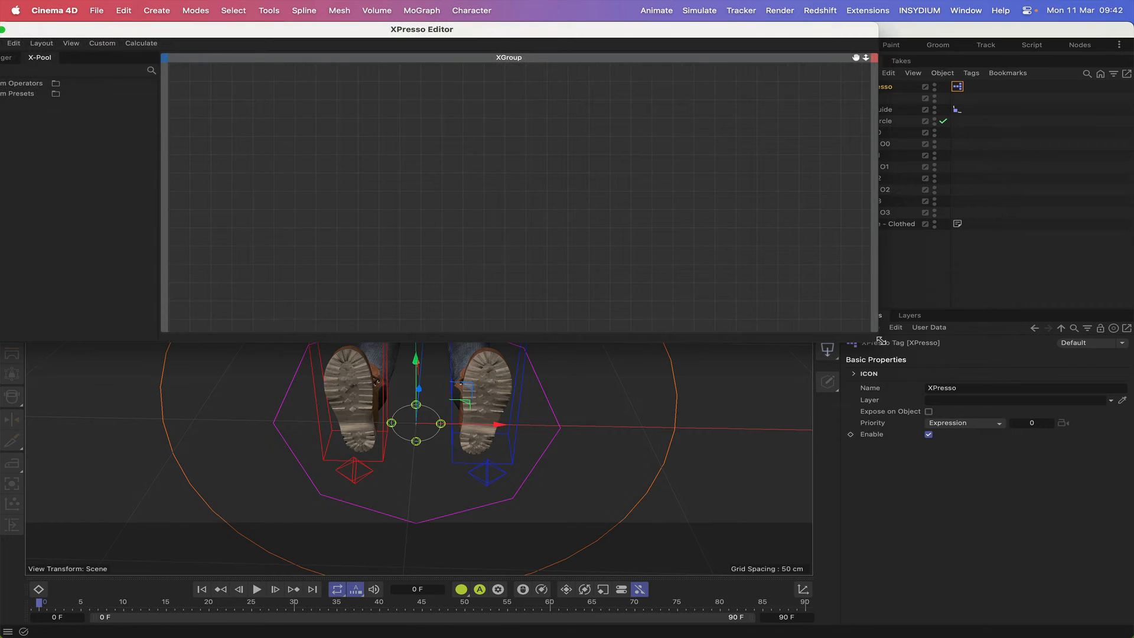
drag(878, 341, 713, 195)
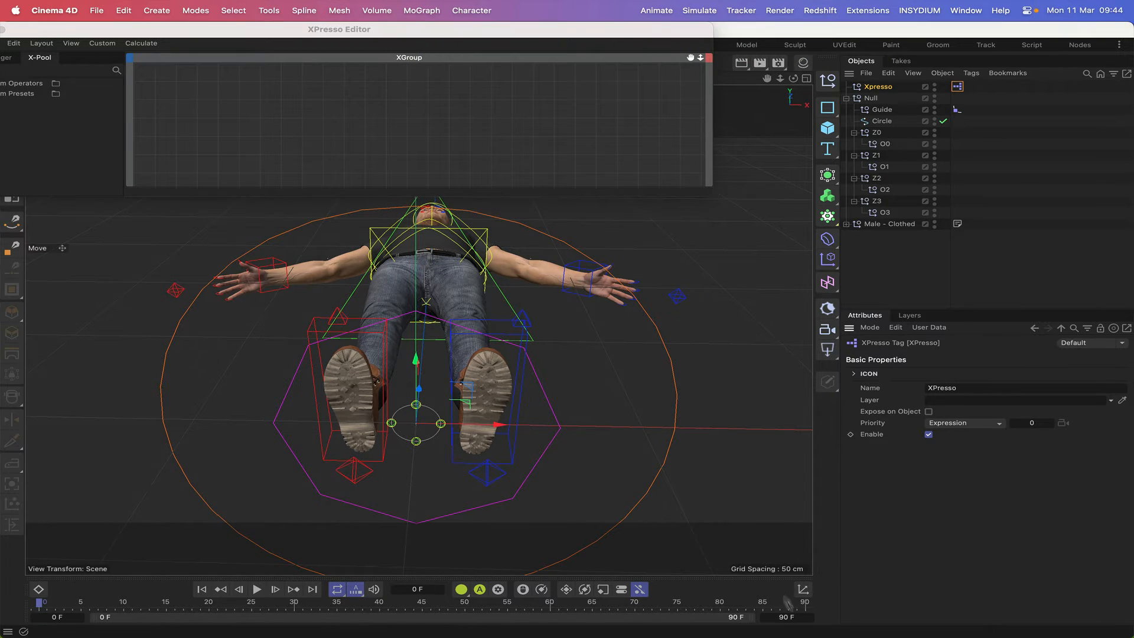
Extend the animation's end to frame 900
double_click(788, 617)
text(900)
key(Return)
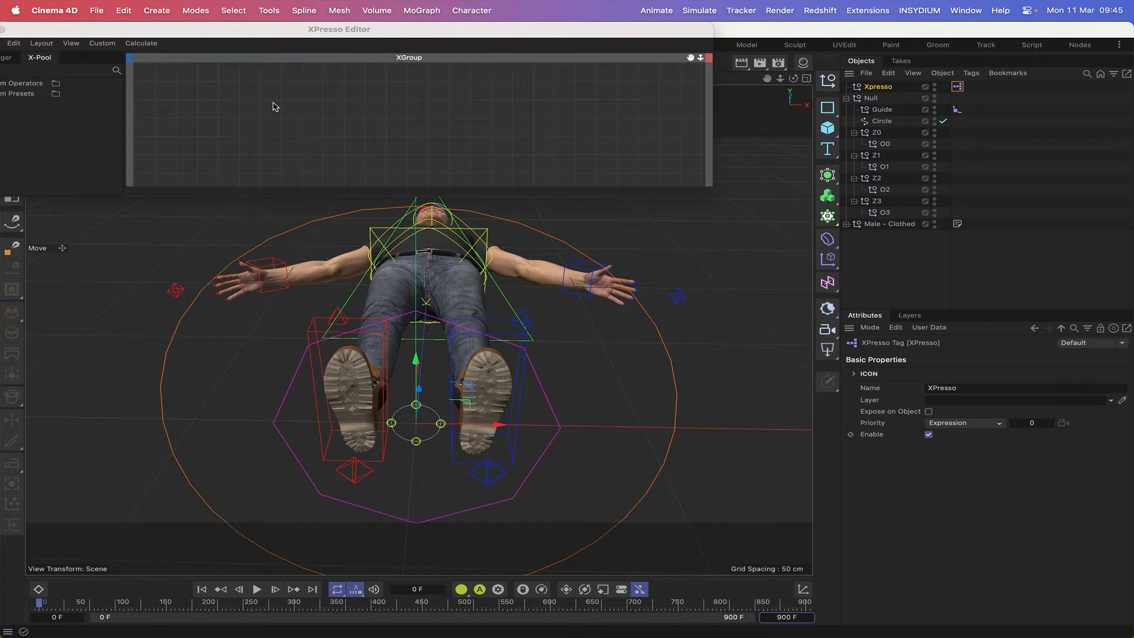
Add a Time node to the empty XPresso graph
right_click(161, 104)
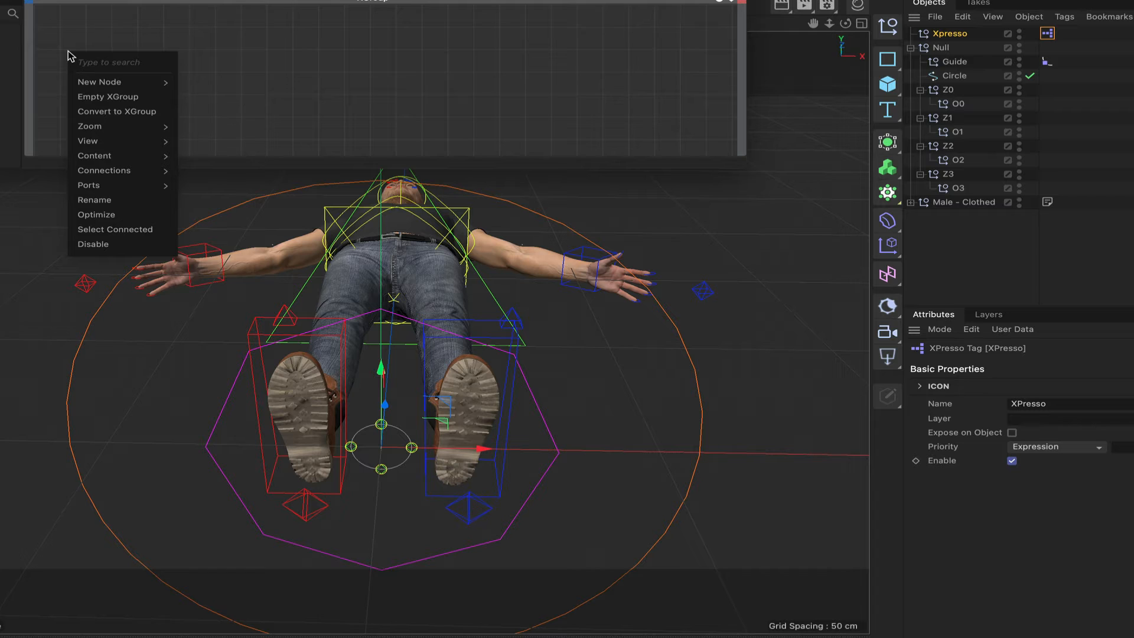
mouse_move(118, 81)
mouse_move(217, 87)
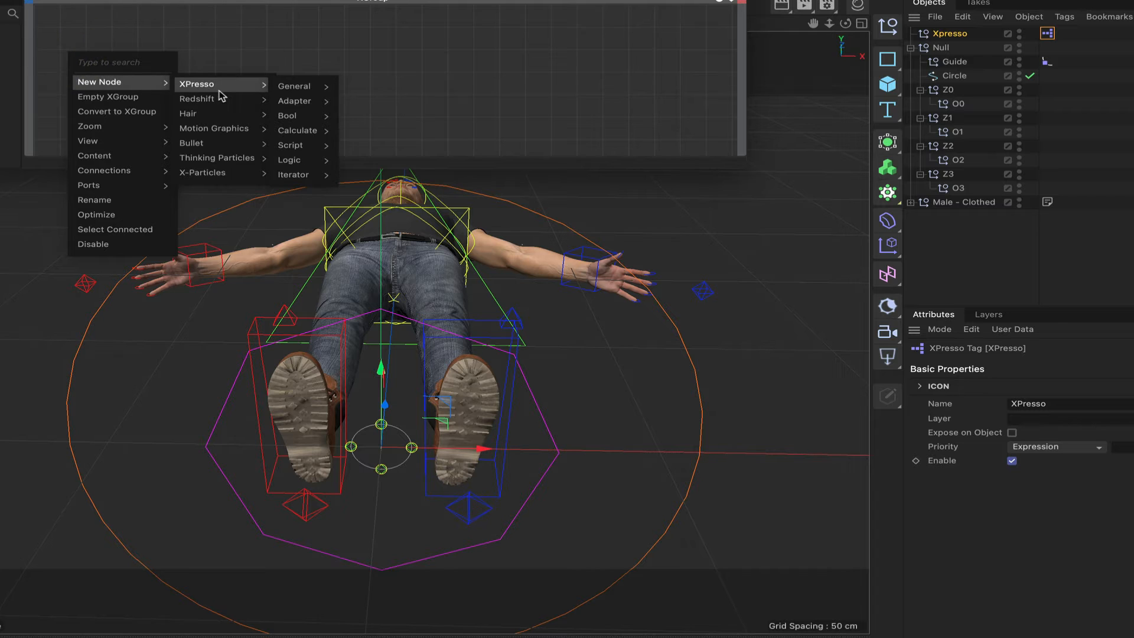
mouse_move(299, 87)
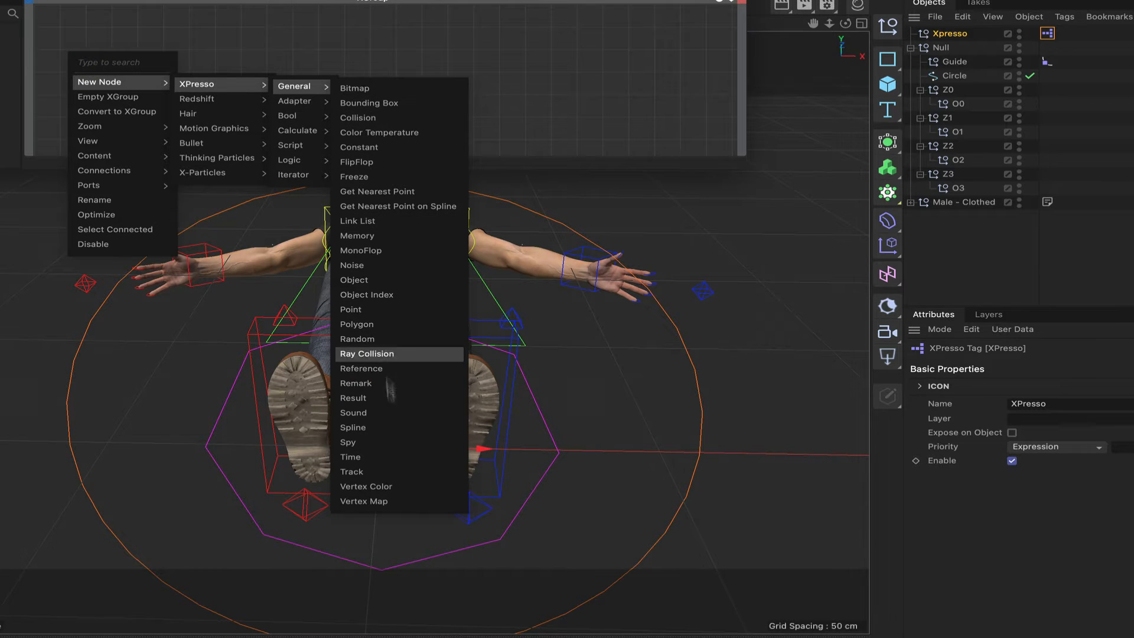
click(394, 466)
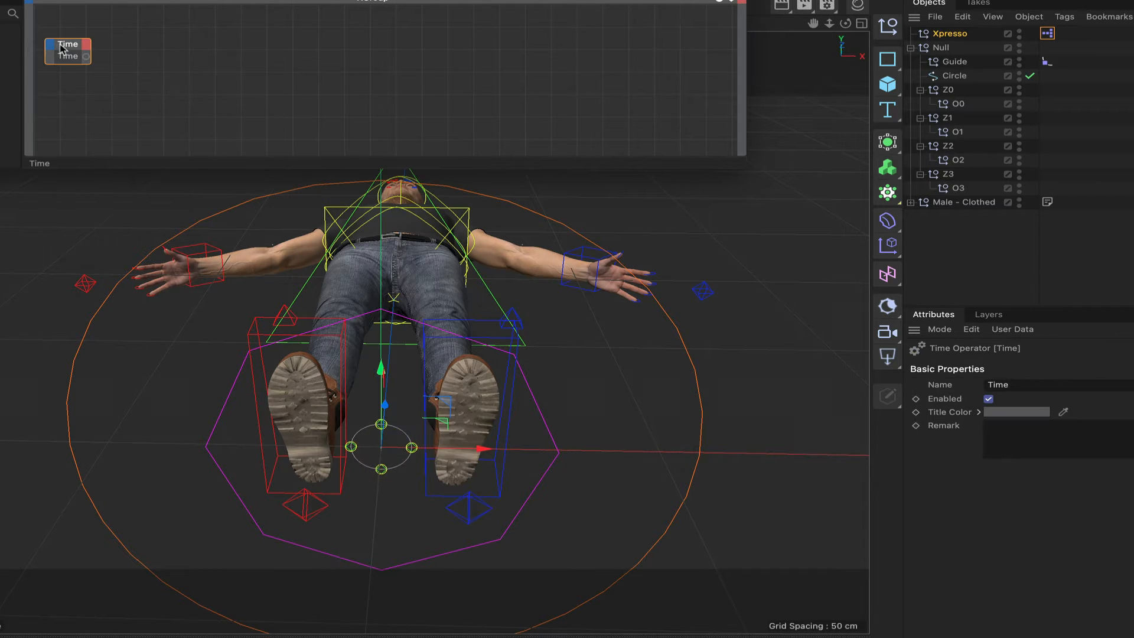
Add a Frame output port to the Time node, and enlarge the XPresso Editor to give the graph more room
drag(74, 41, 130, 35)
click(146, 31)
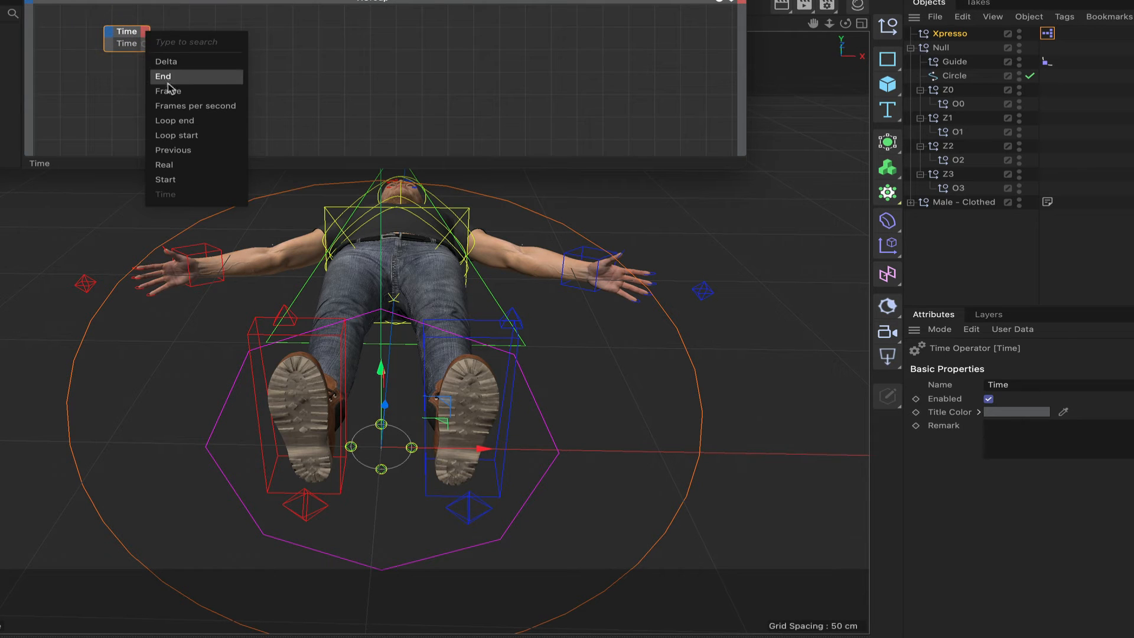
click(169, 87)
double_click(131, 33)
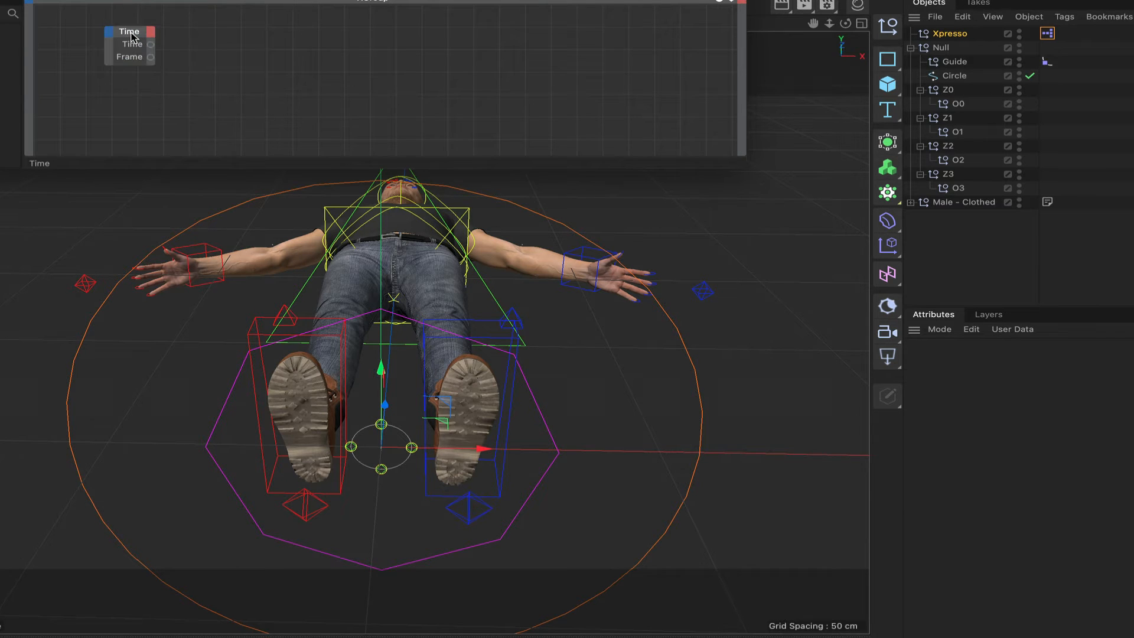
drag(131, 37, 104, 34)
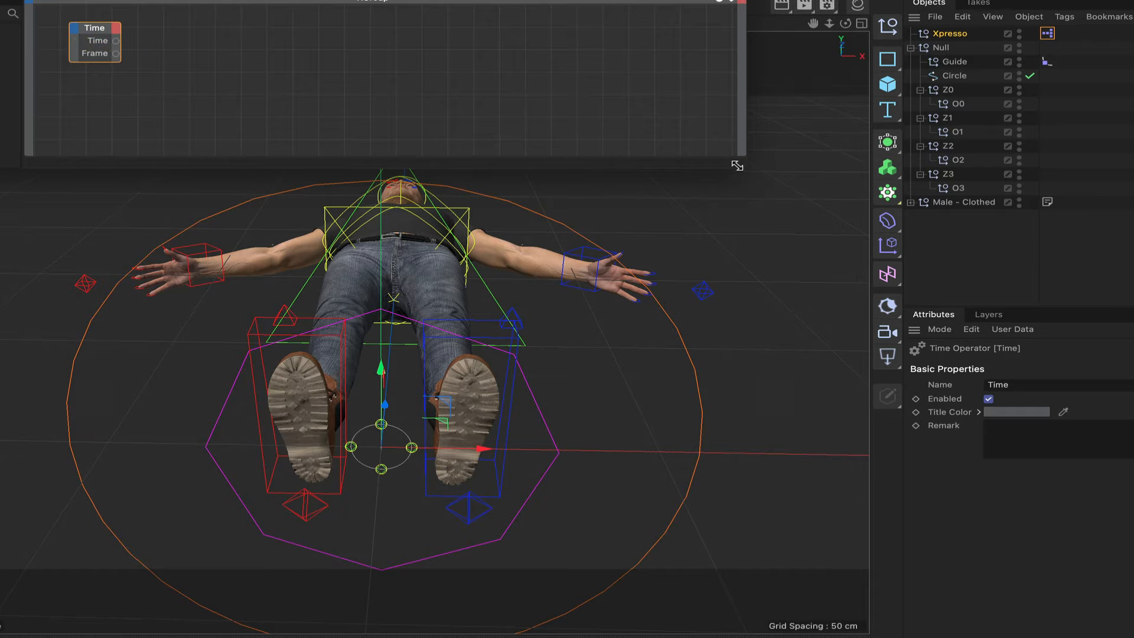
drag(737, 166, 789, 187)
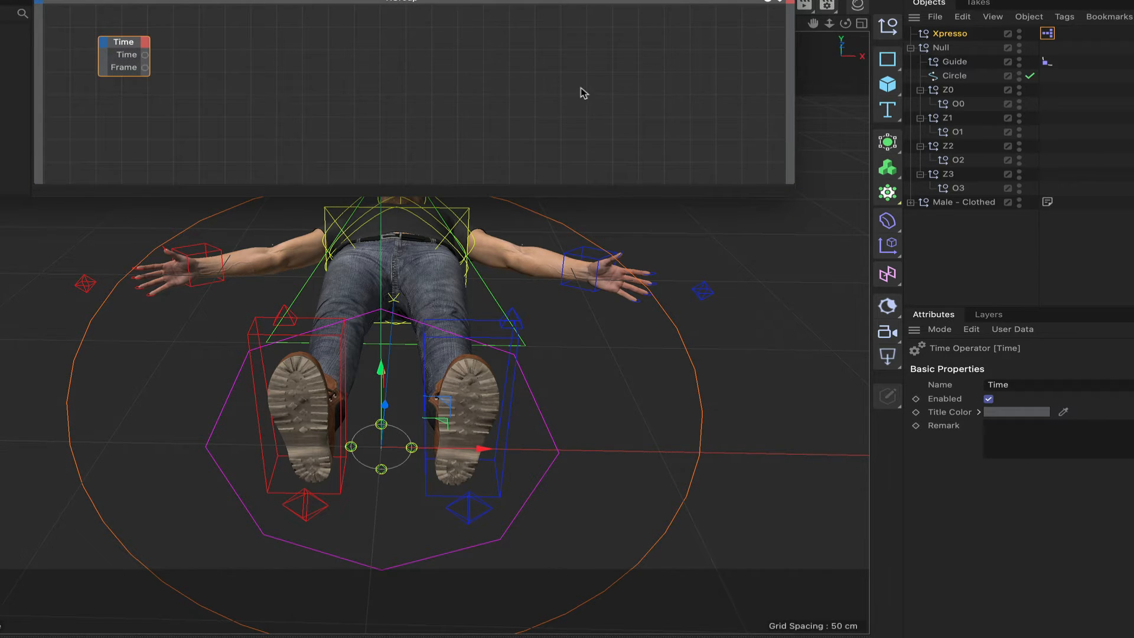
drag(123, 41, 101, 32)
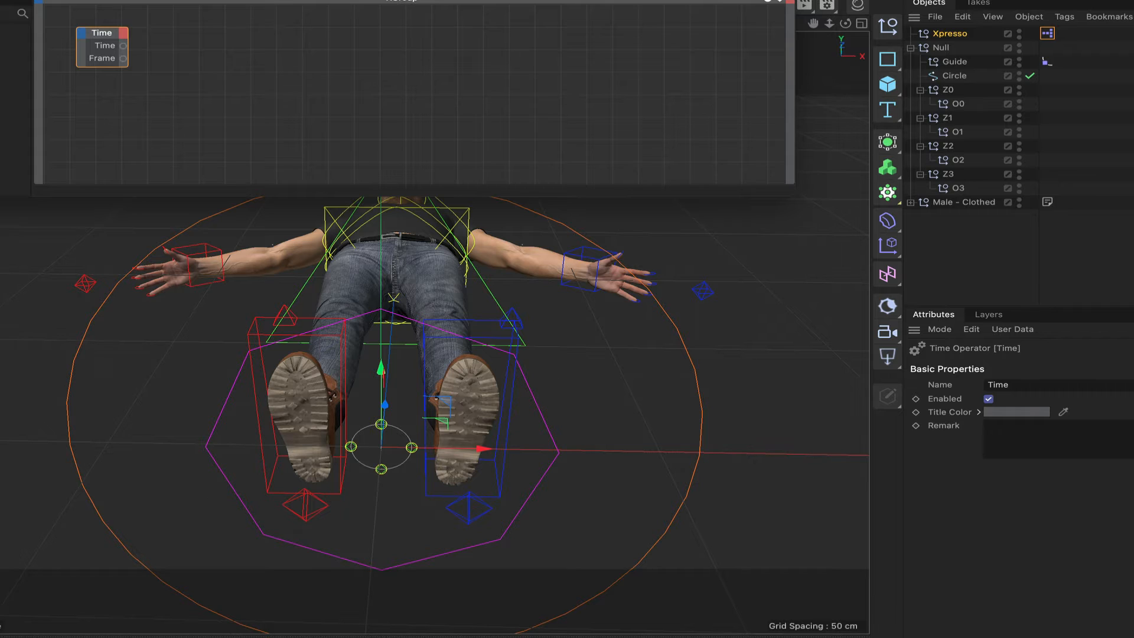
Add a Math node to the graph beside the Time node
right_click(173, 63)
mouse_move(222, 92)
mouse_move(345, 101)
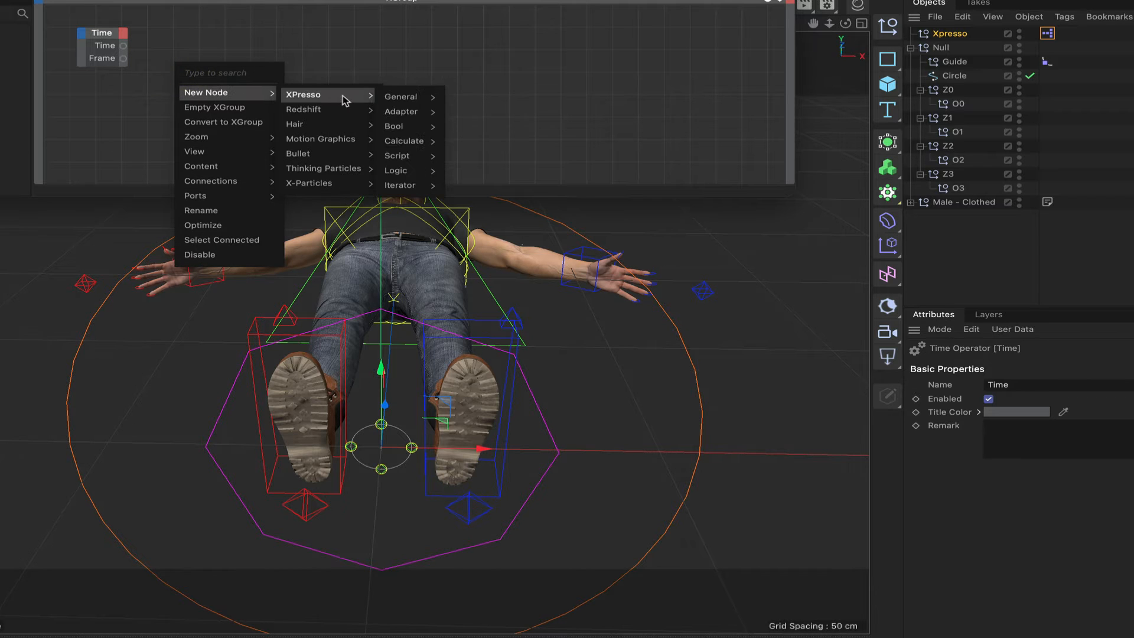
mouse_move(425, 143)
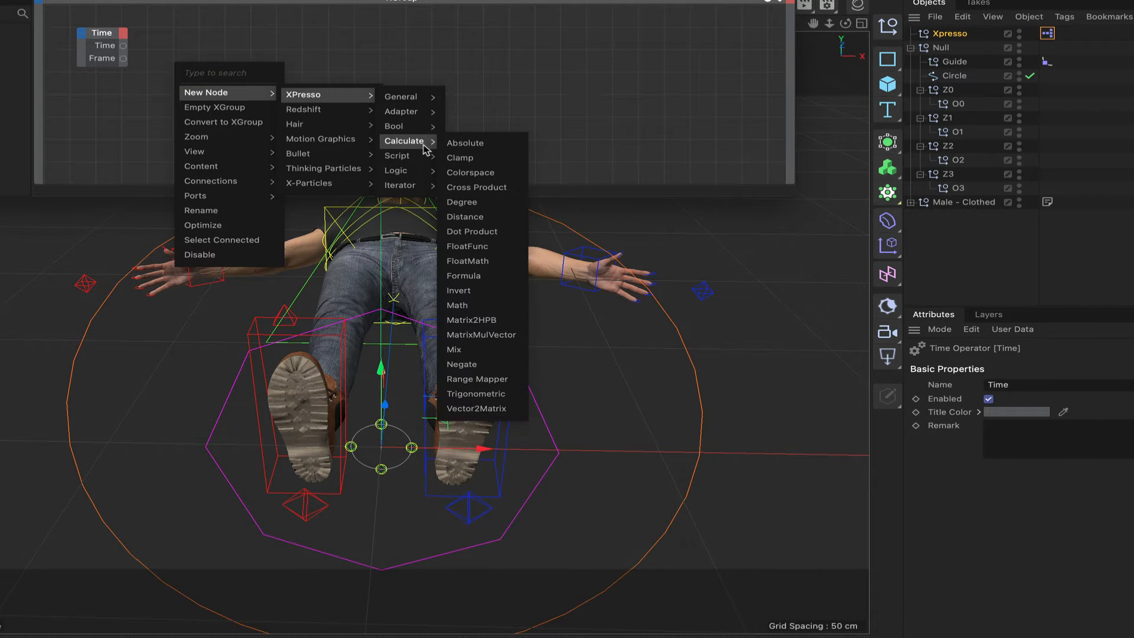
click(467, 306)
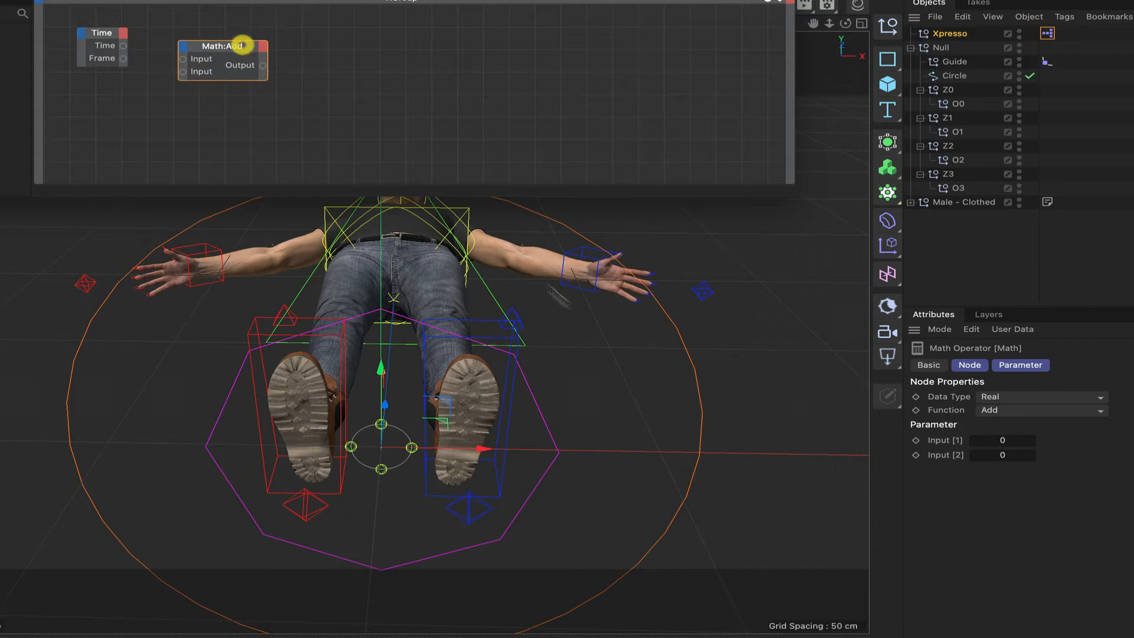
Set the Math node to Modulo with Input [2] at 300, and wire the Time node's Frame output to its first input
click(1002, 413)
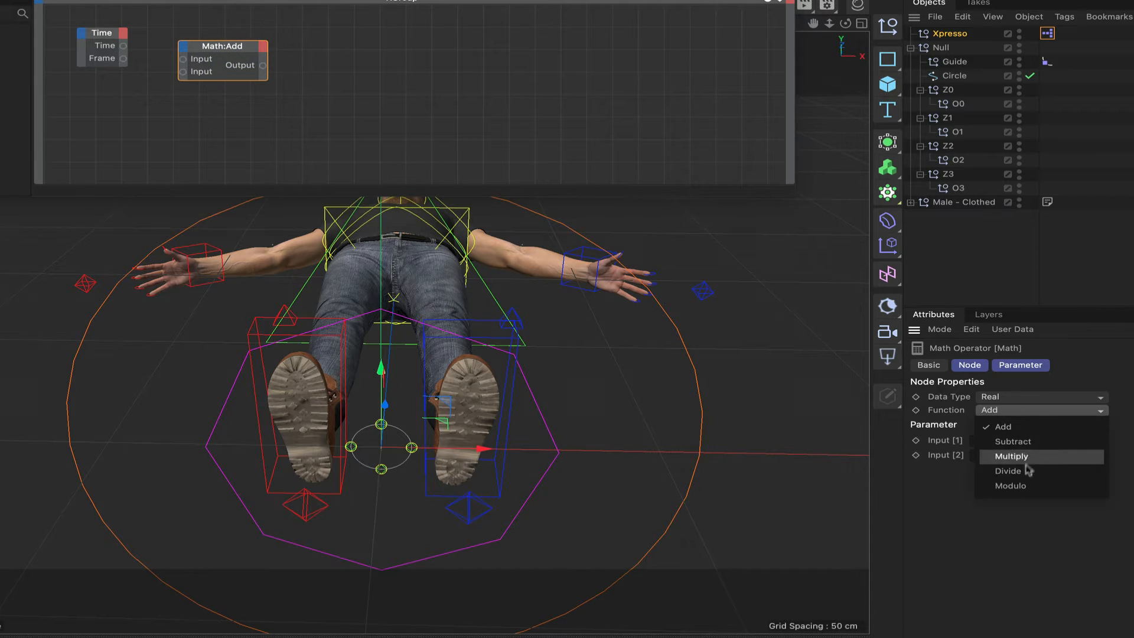
click(1022, 487)
click(1001, 455)
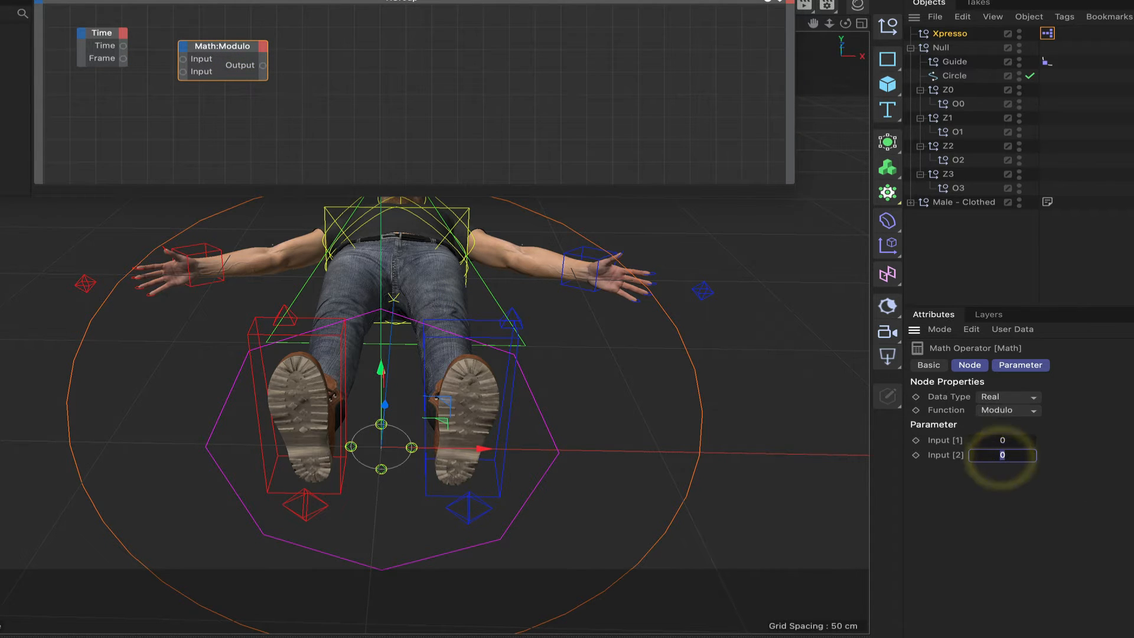
text(300)
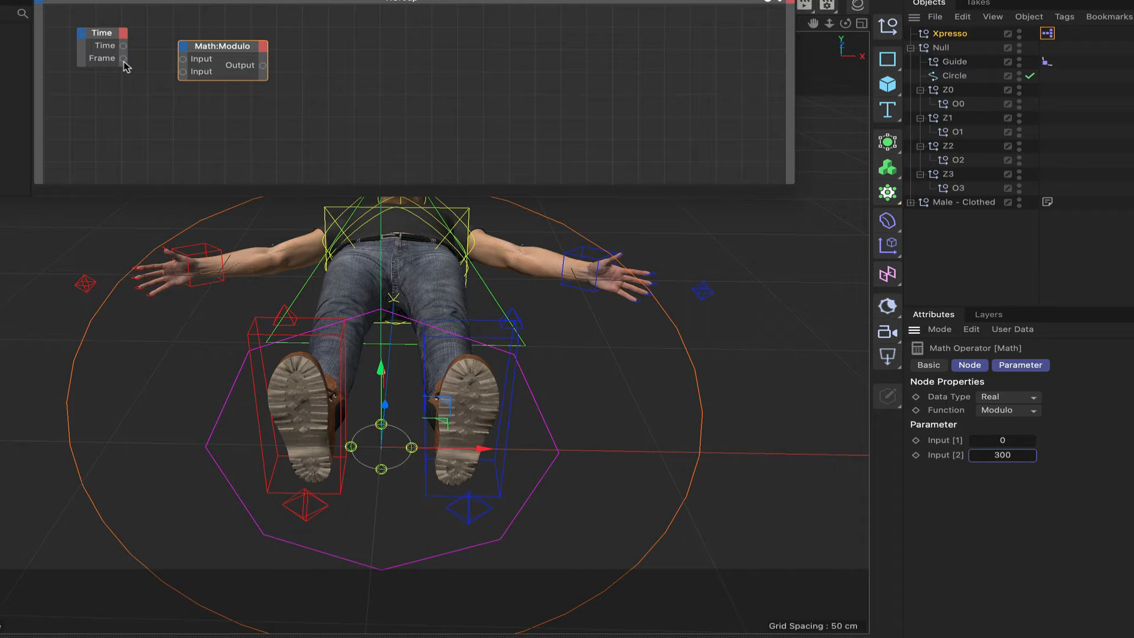
drag(123, 59, 237, 42)
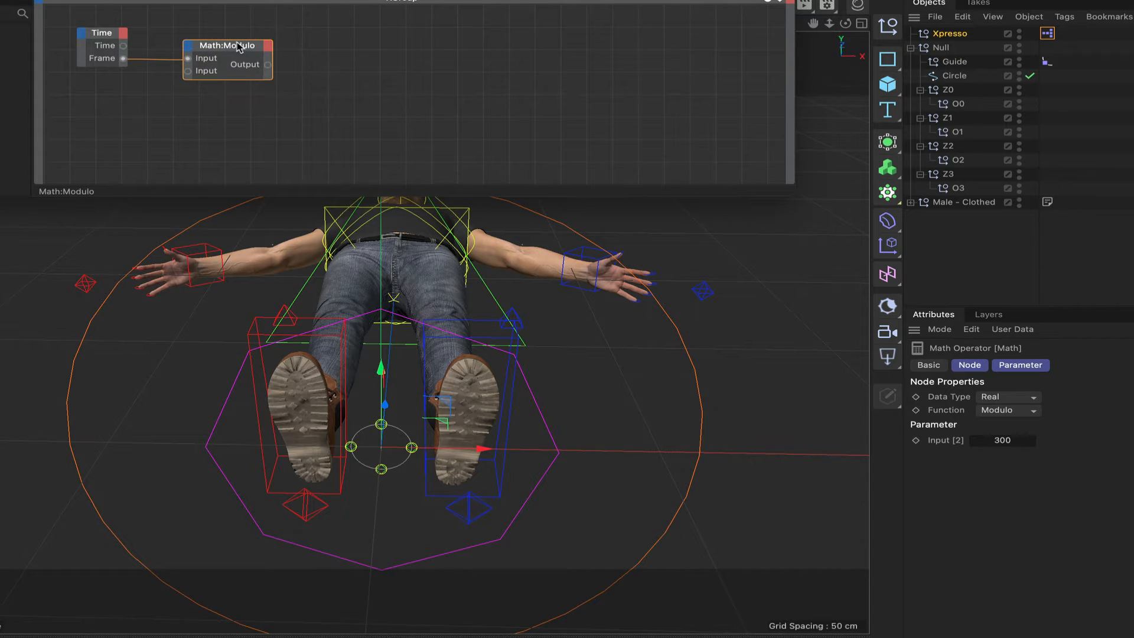
click(239, 47)
Add an Iteration node below the Time node and set its Iteration End to 2
right_click(104, 150)
mouse_move(172, 181)
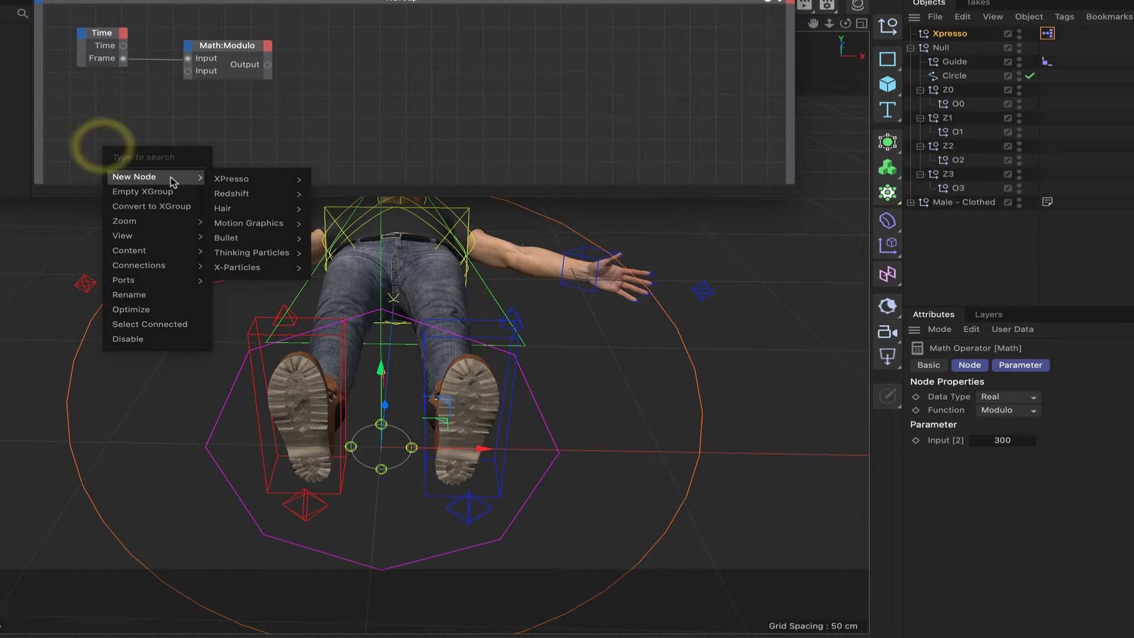
mouse_move(284, 179)
mouse_move(359, 188)
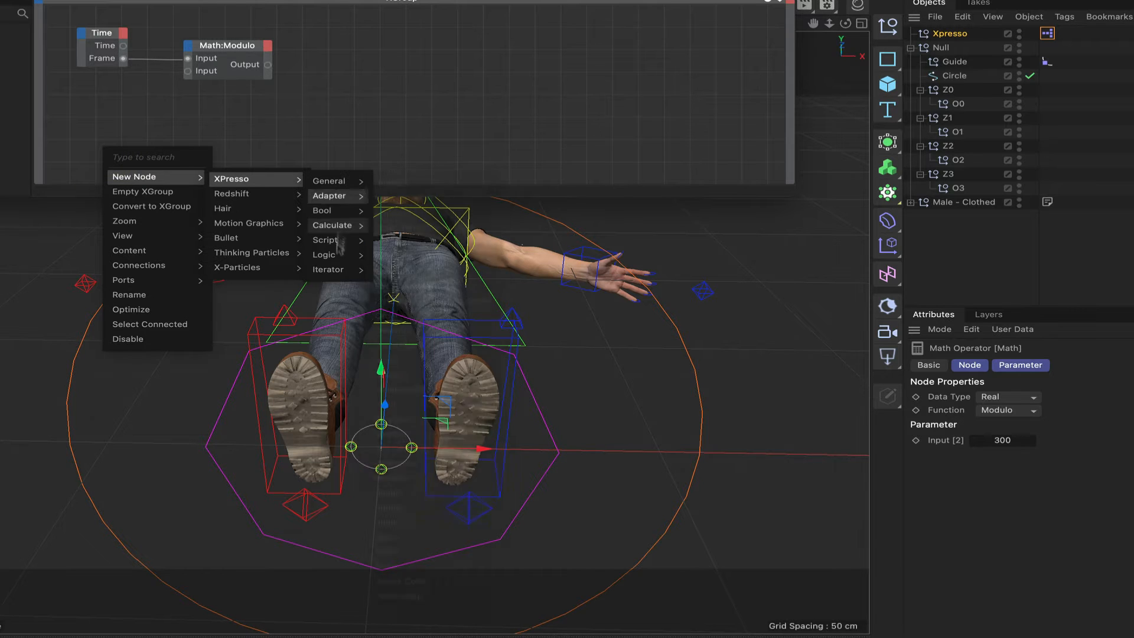
mouse_move(340, 270)
click(392, 286)
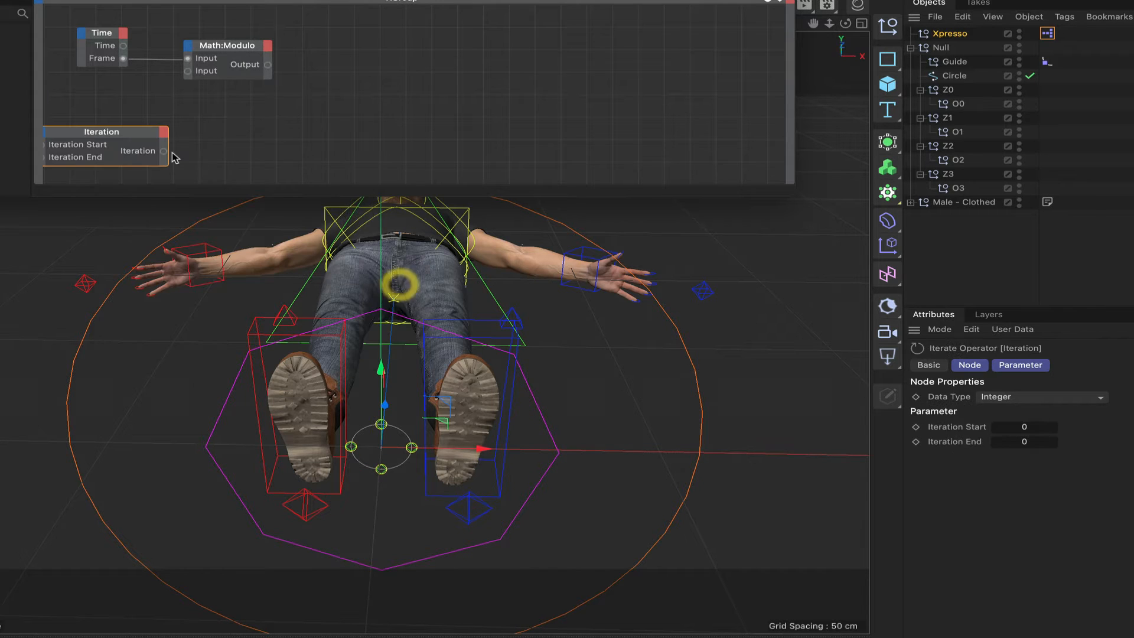
click(175, 131)
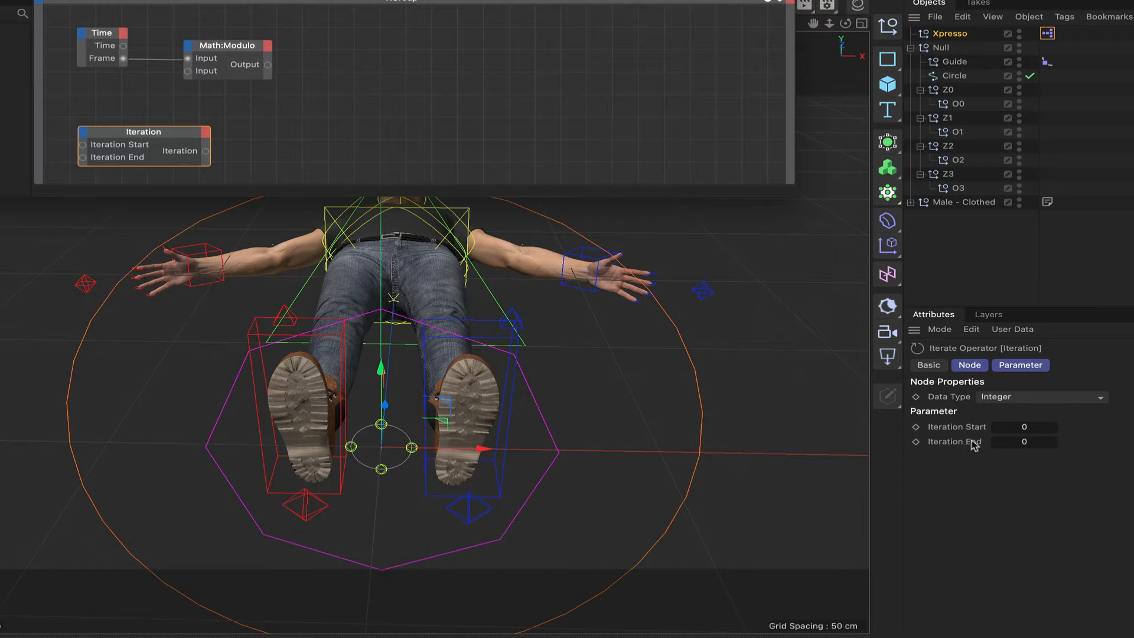
click(1023, 442)
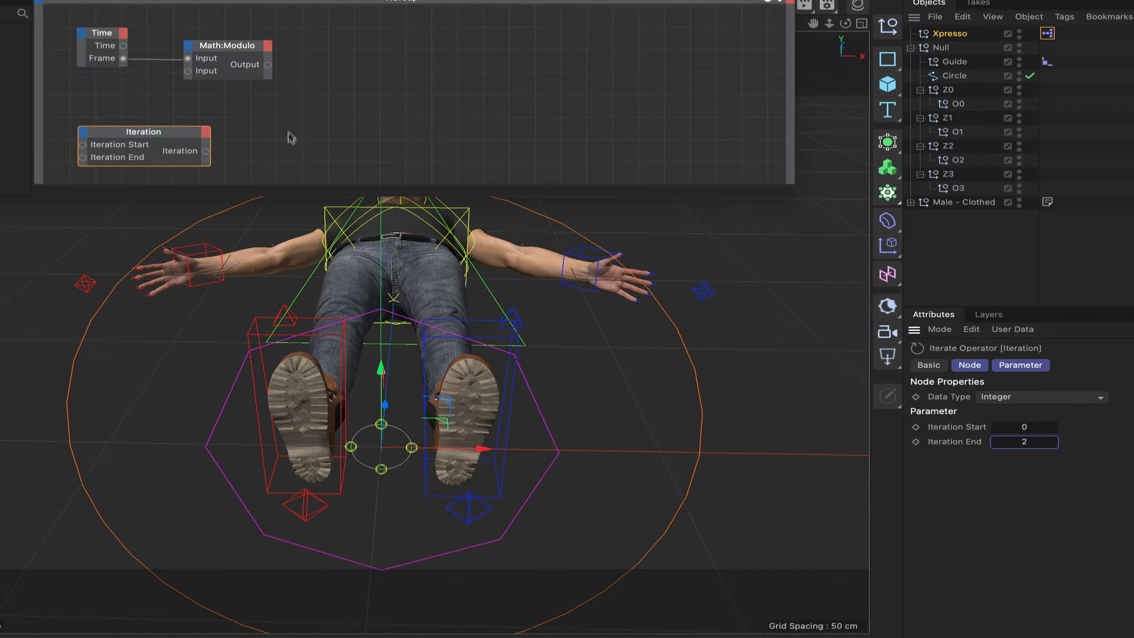
Add a Link List node and connect the Iteration node's output to its Index input
right_click(258, 170)
mouse_move(295, 195)
mouse_move(414, 198)
mouse_move(512, 204)
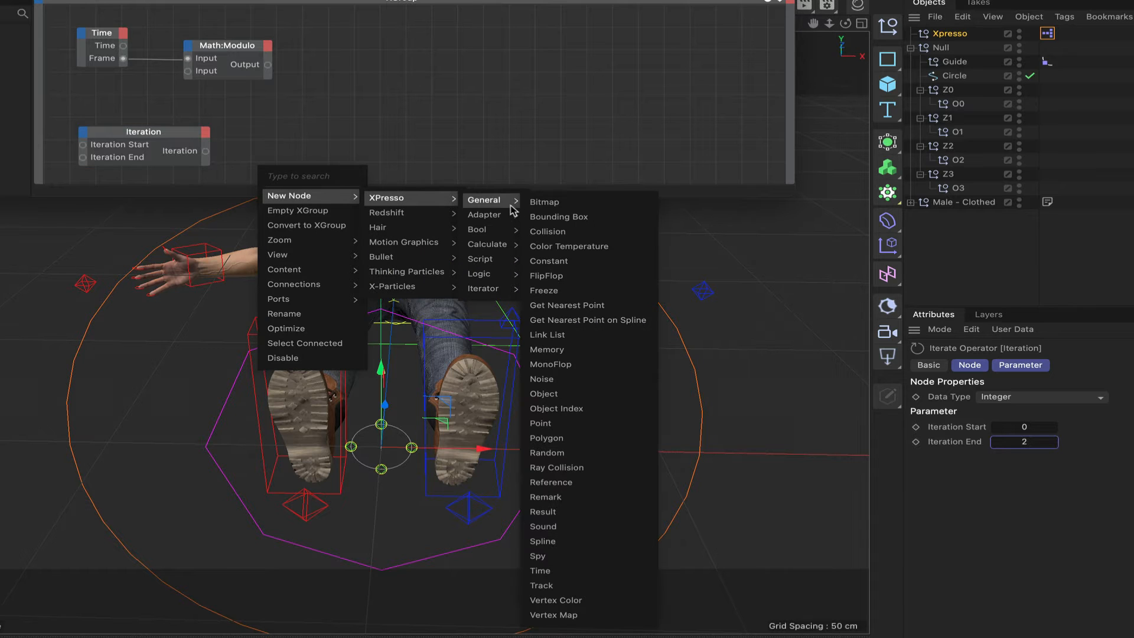
click(561, 334)
drag(268, 159, 292, 145)
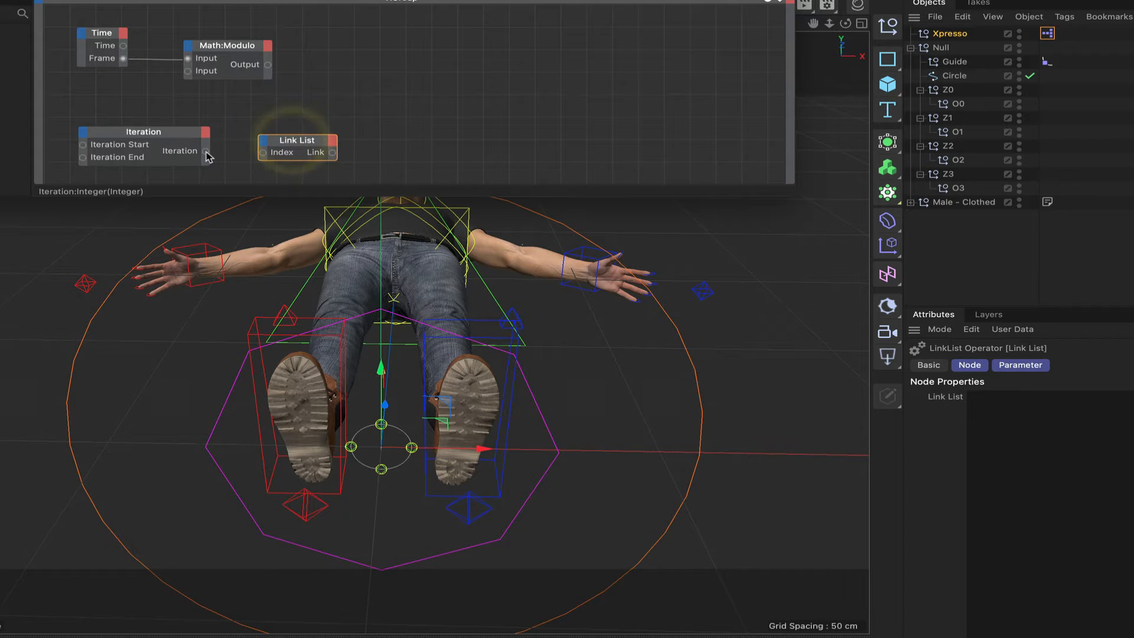
drag(209, 151, 313, 141)
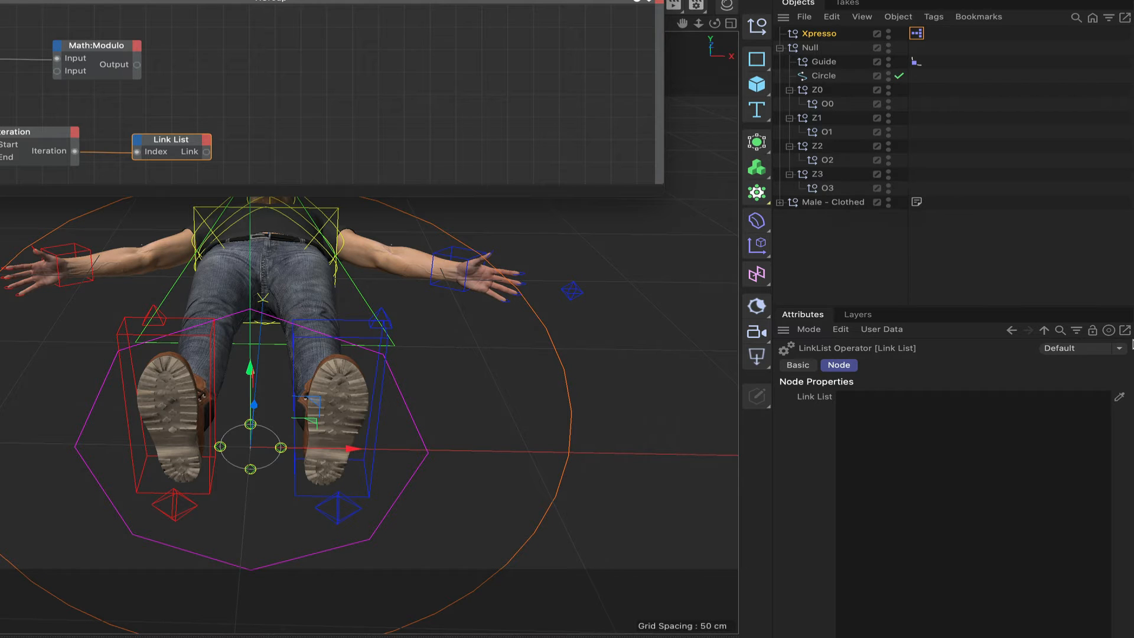
Add the nulls O1, O2 and O3 to the Link List node's list in that order
click(1118, 396)
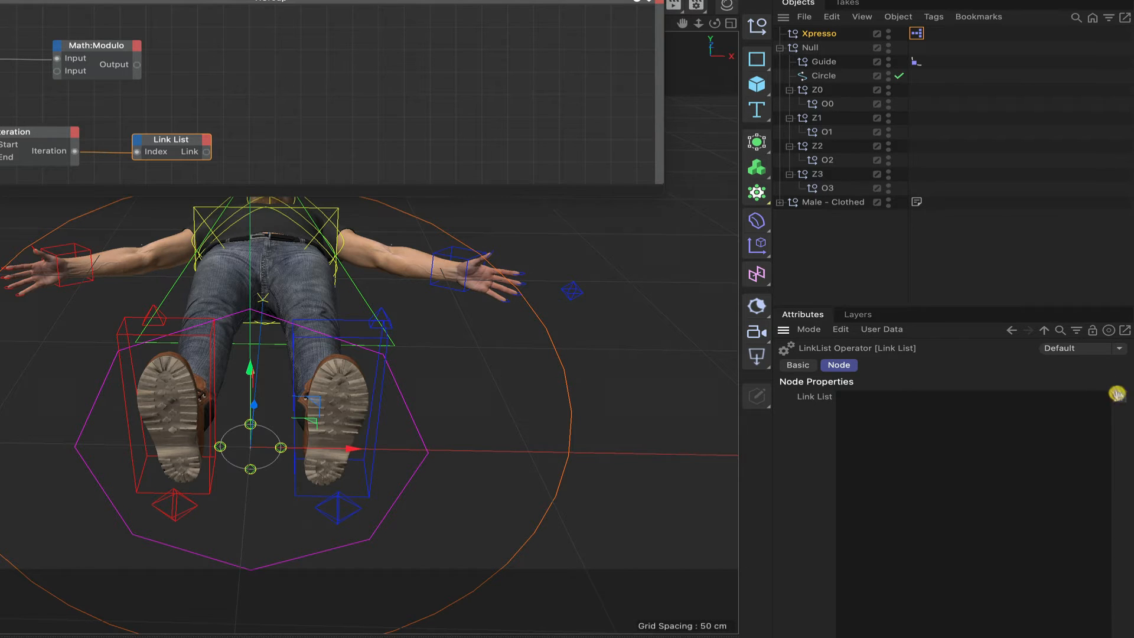
click(832, 132)
click(828, 160)
click(833, 188)
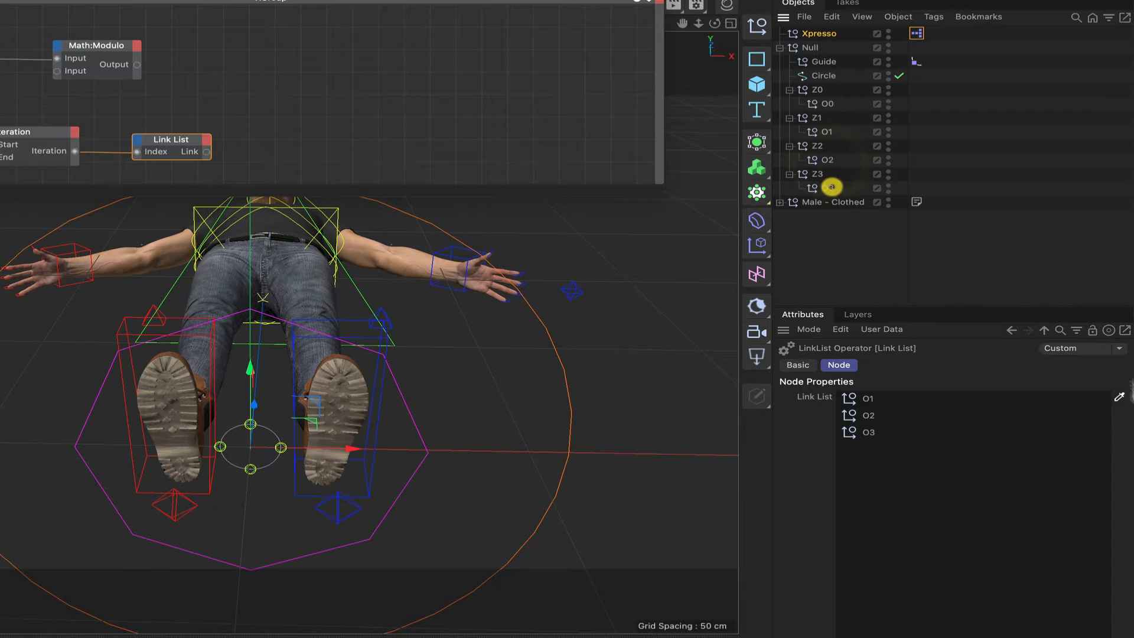
click(1118, 396)
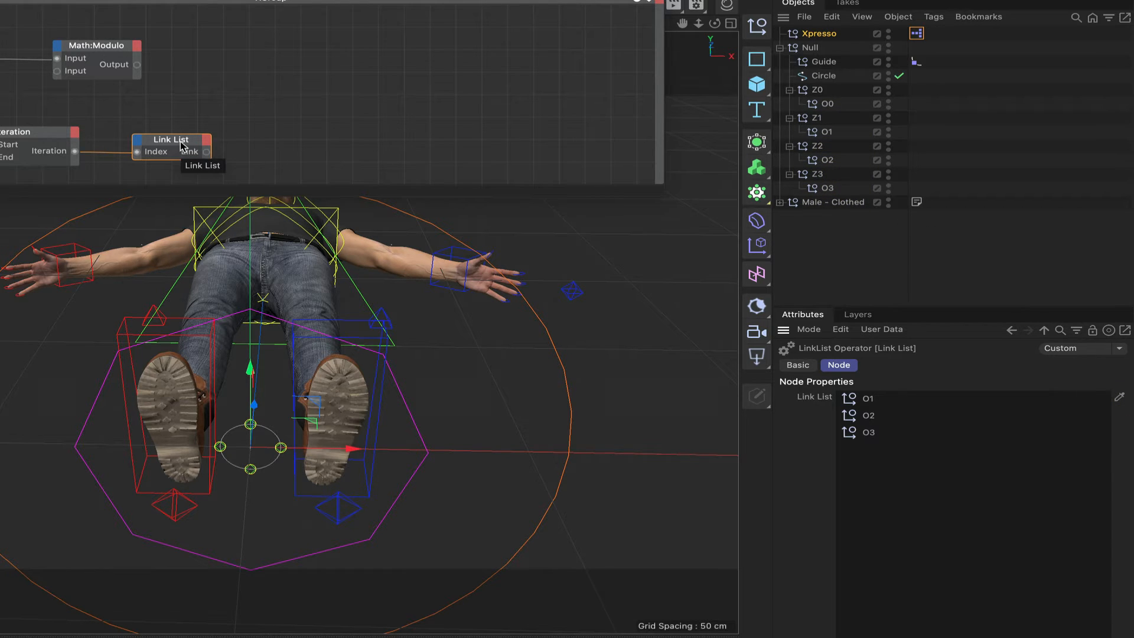
Add a Python node and place it beside the Math:Modulo node
right_click(198, 90)
mouse_move(253, 115)
mouse_move(383, 118)
mouse_move(446, 125)
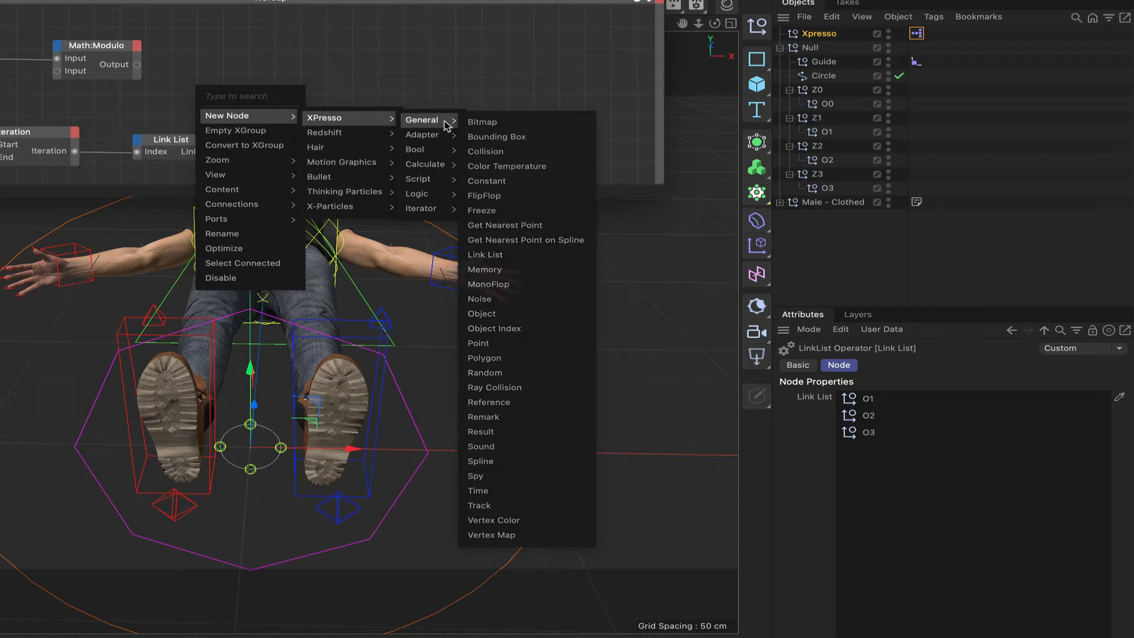
mouse_move(443, 179)
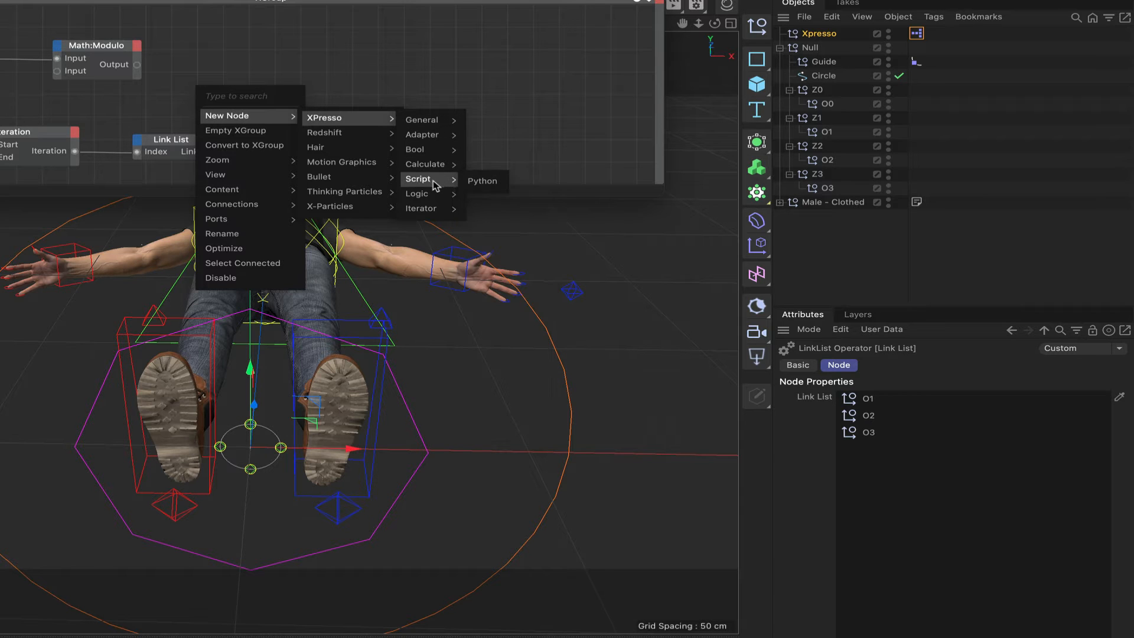
click(497, 186)
drag(198, 74, 240, 60)
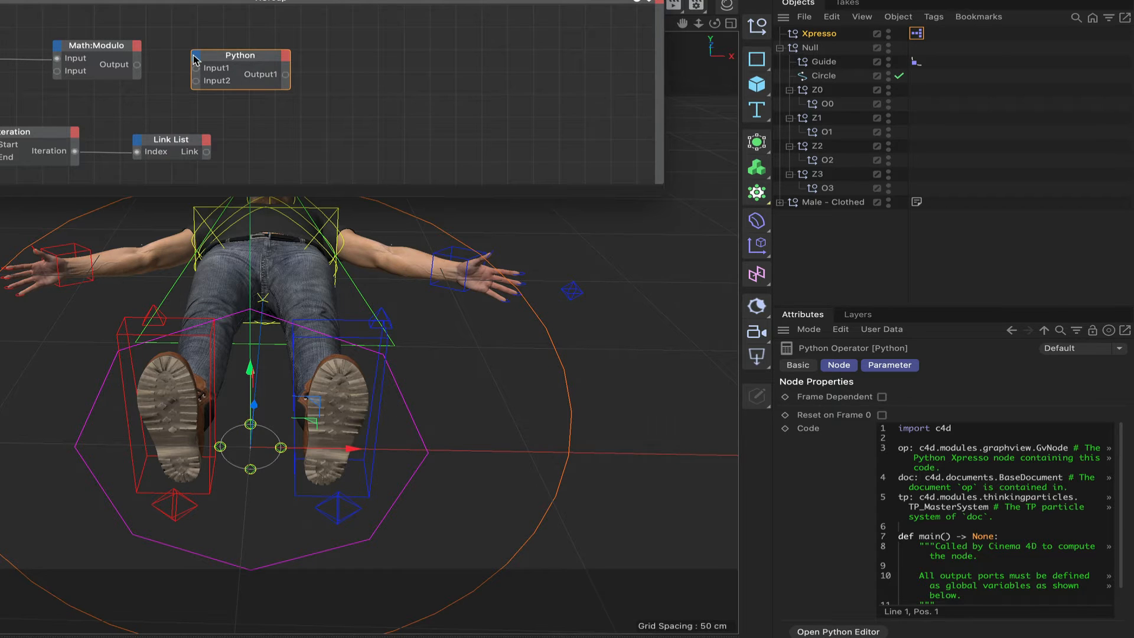
Delete the default Input1 and Input2 ports from the Python node
right_click(195, 72)
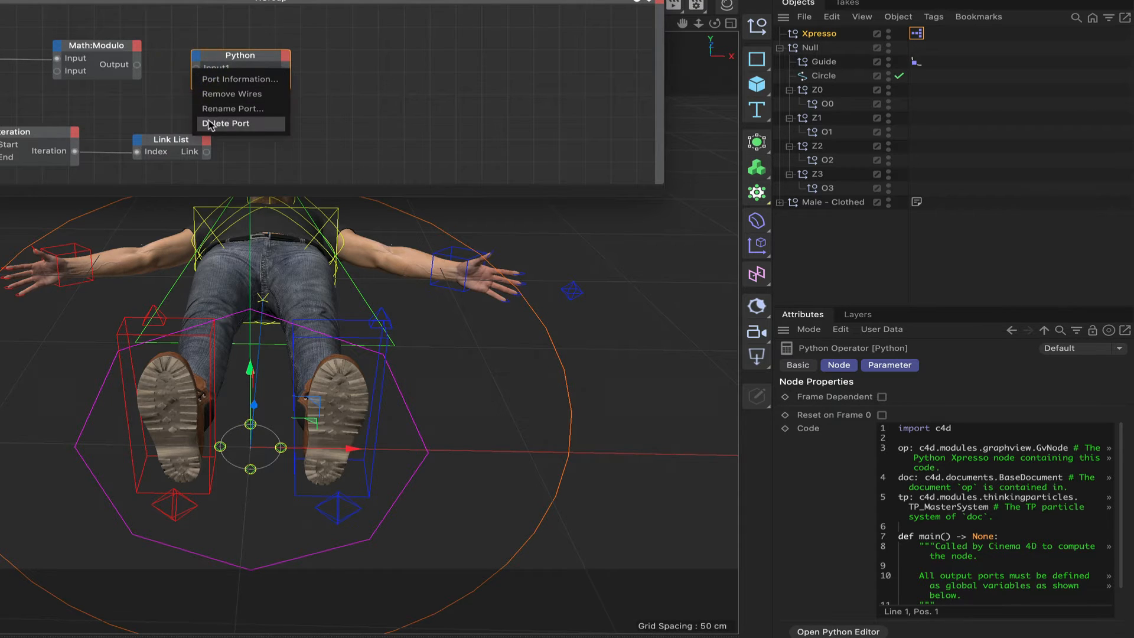
click(209, 121)
right_click(197, 73)
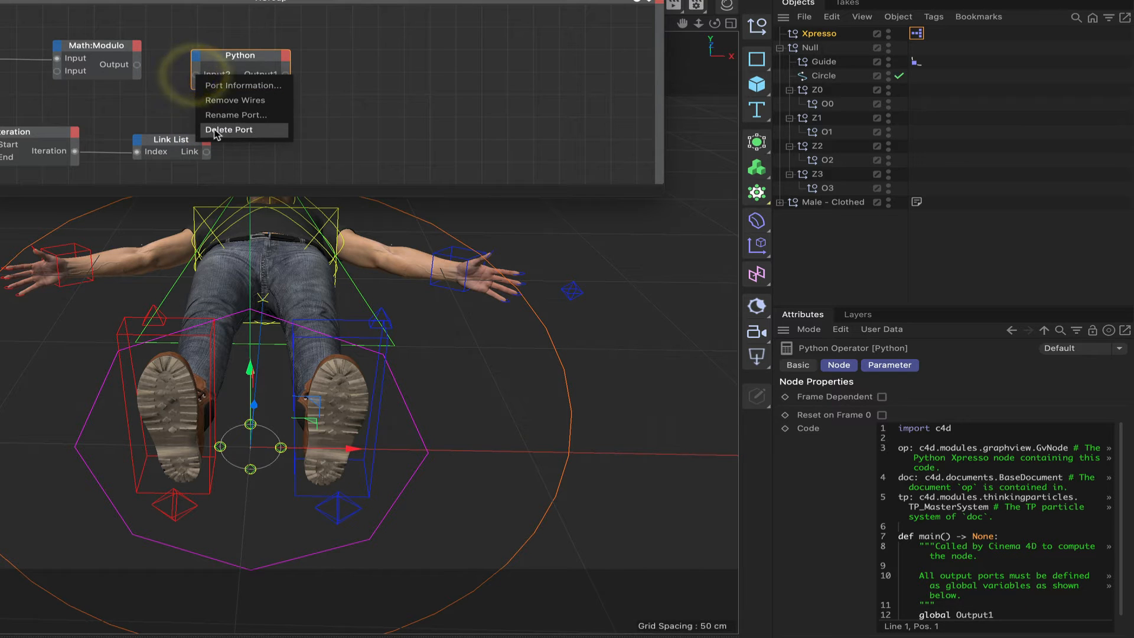
click(212, 128)
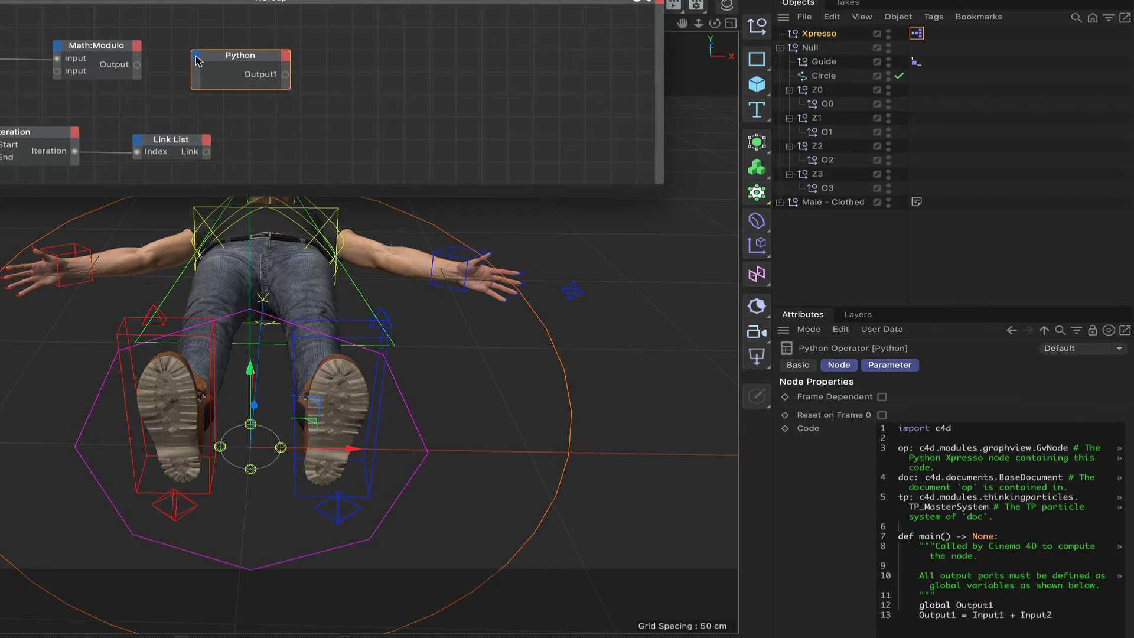
Add two Integer input ports to the Python node
click(197, 61)
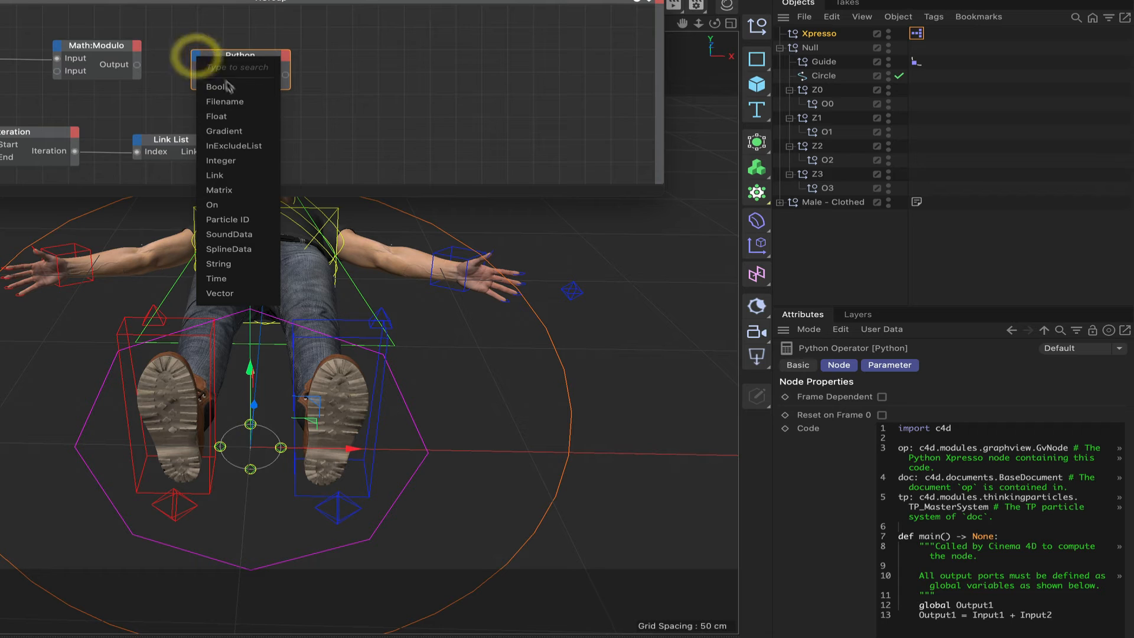
click(236, 168)
click(199, 62)
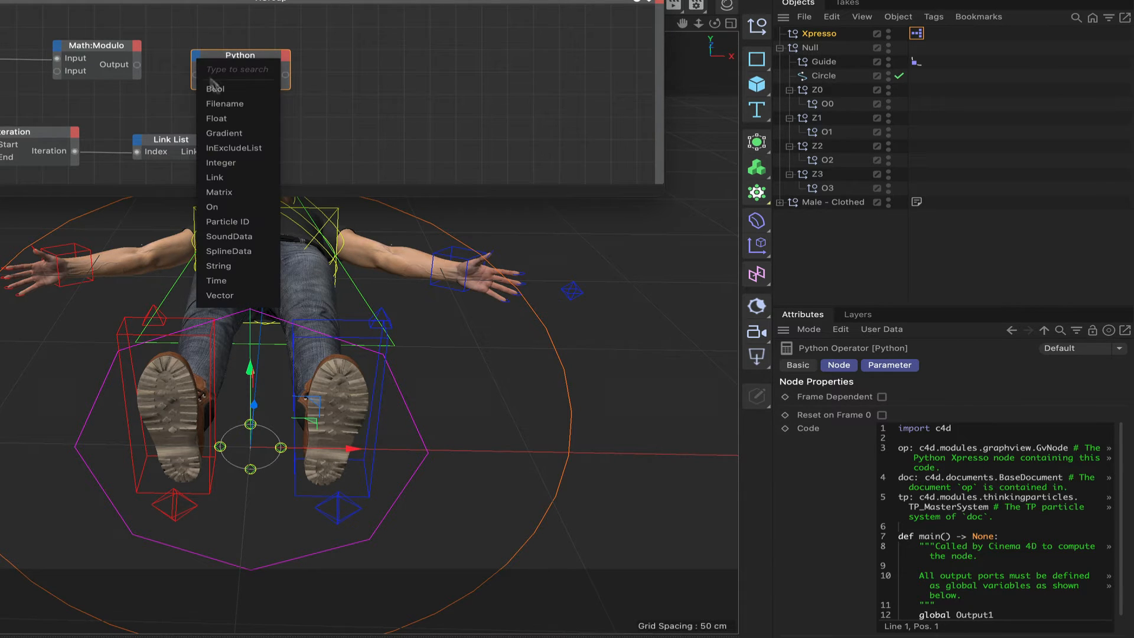
click(221, 161)
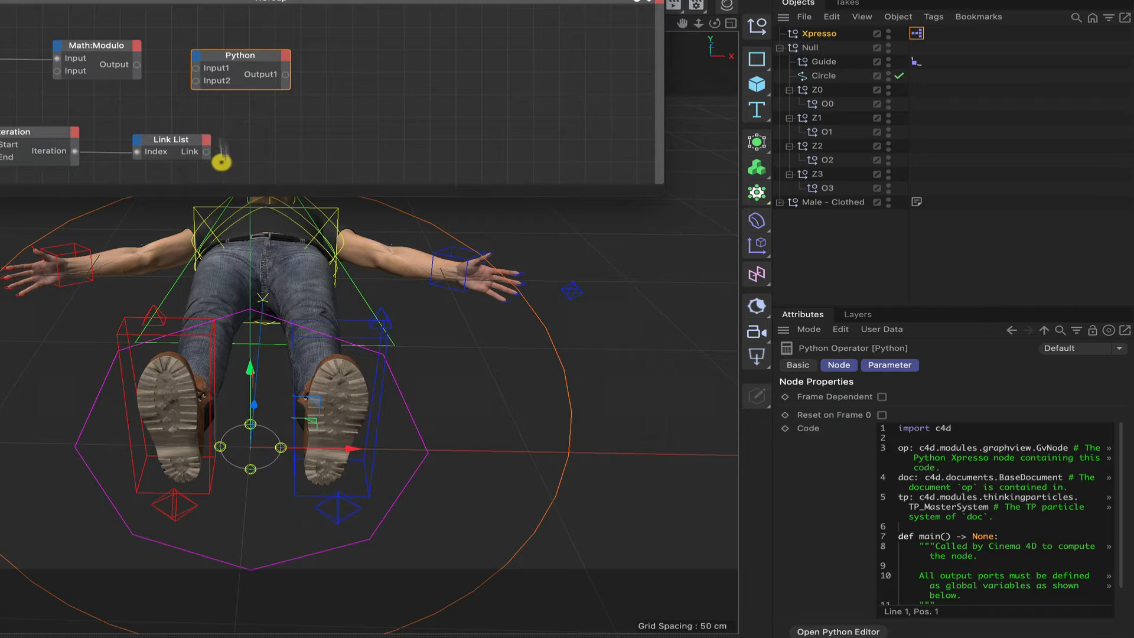
Rename the Python node's input ports to trigger and index, in that order
right_click(212, 74)
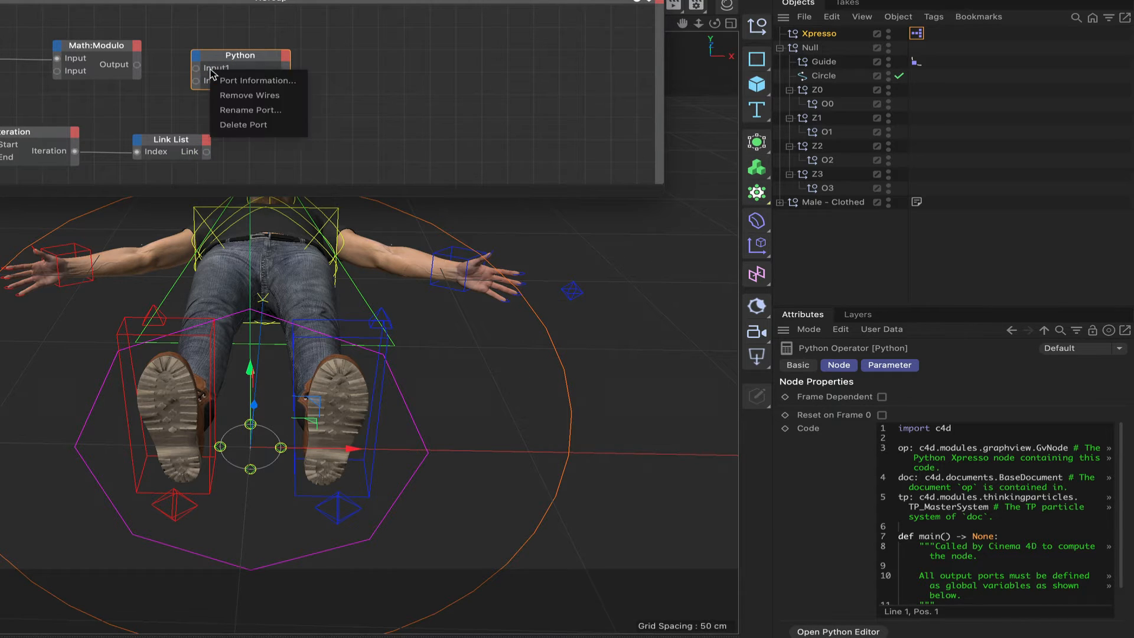
click(236, 110)
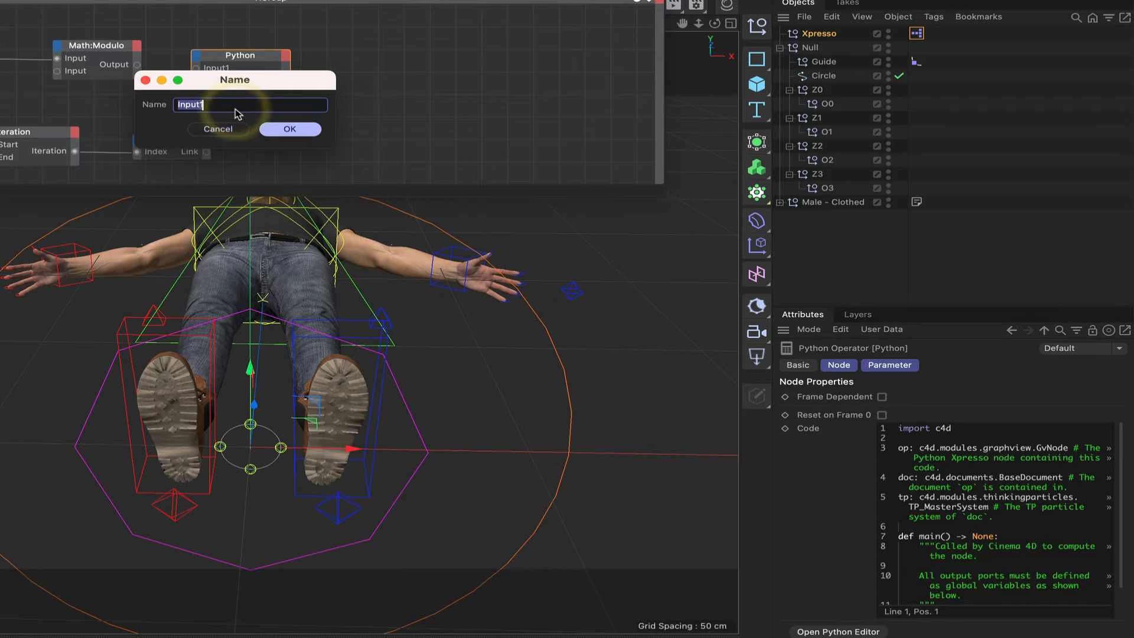
text(trigger)
key(Return)
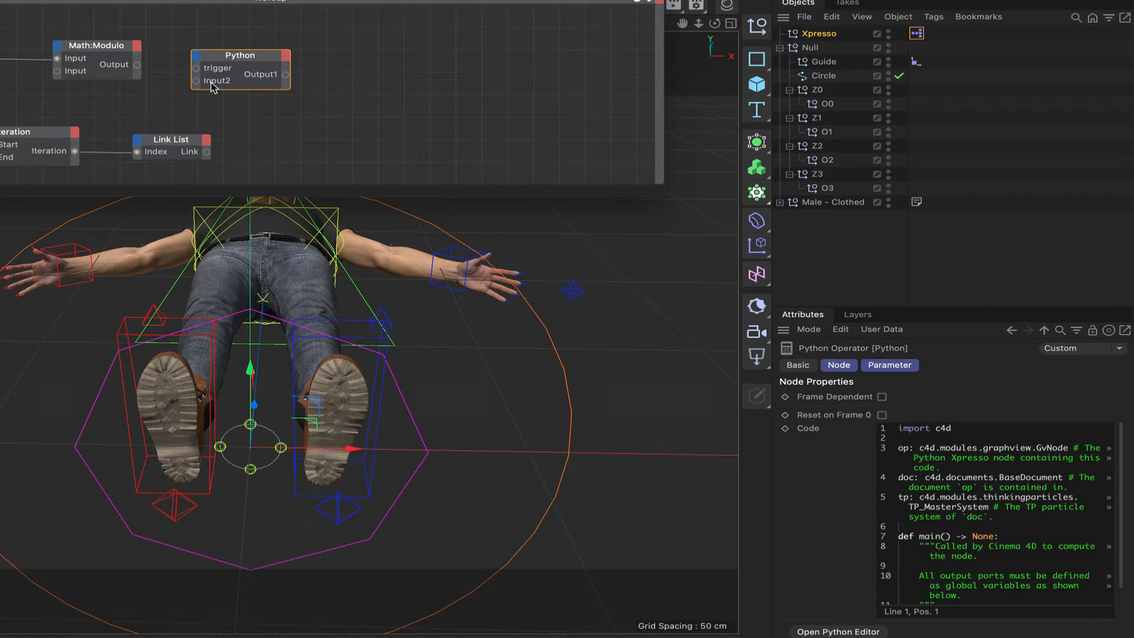
right_click(211, 84)
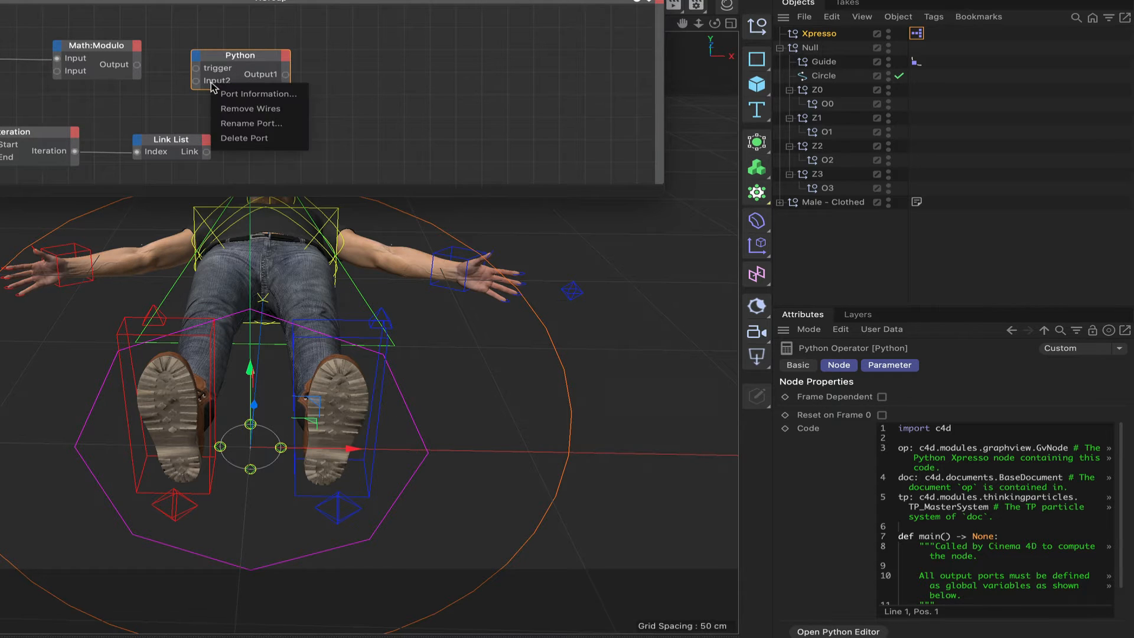
click(233, 119)
text(index)
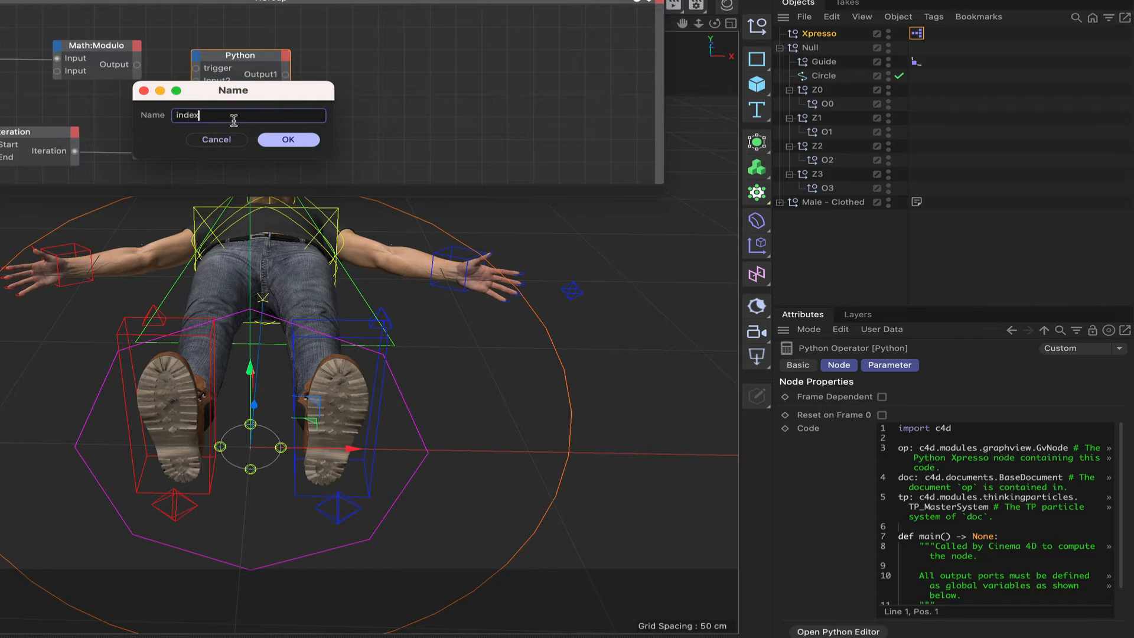
key(Return)
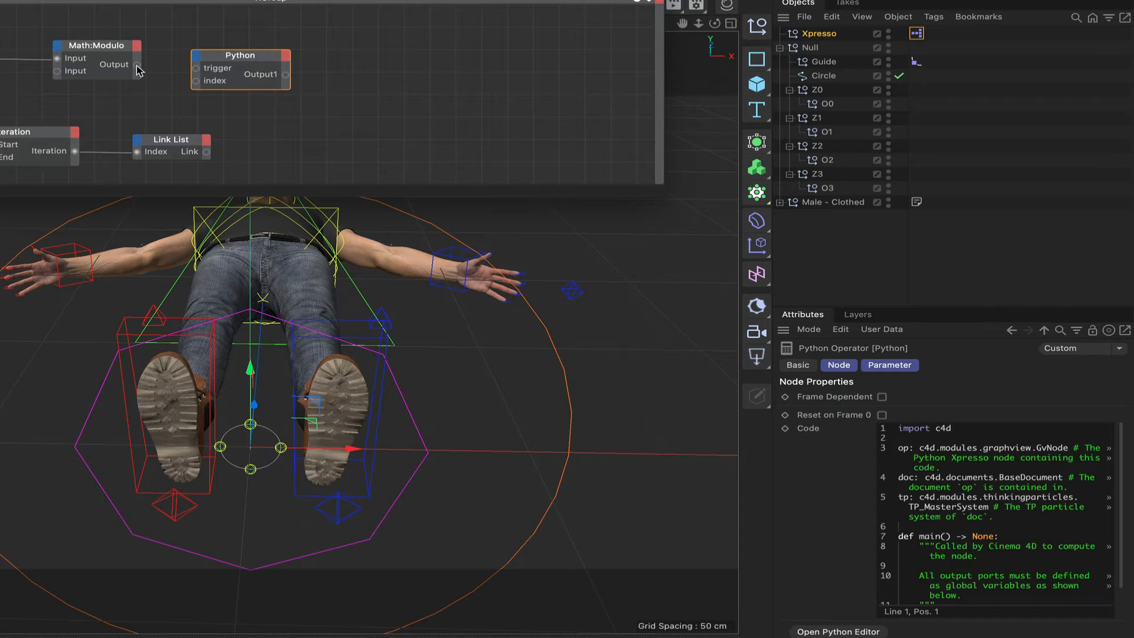
Connect the Math:Modulo output to the Python node's trigger input and the Iteration output to its index input
drag(137, 66, 256, 51)
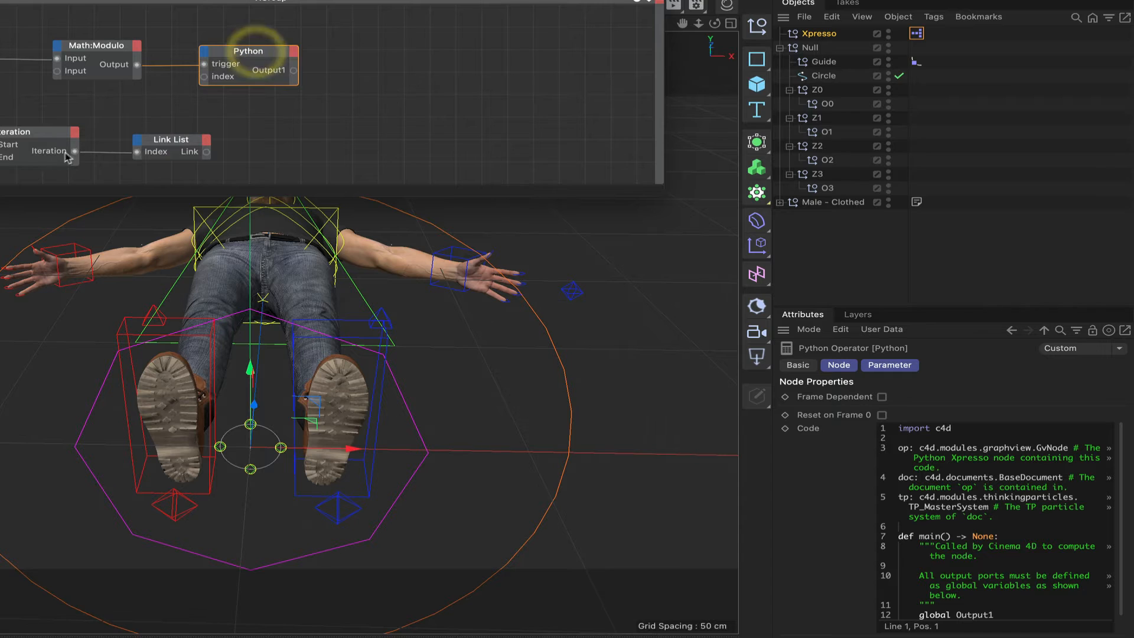
drag(75, 152, 205, 77)
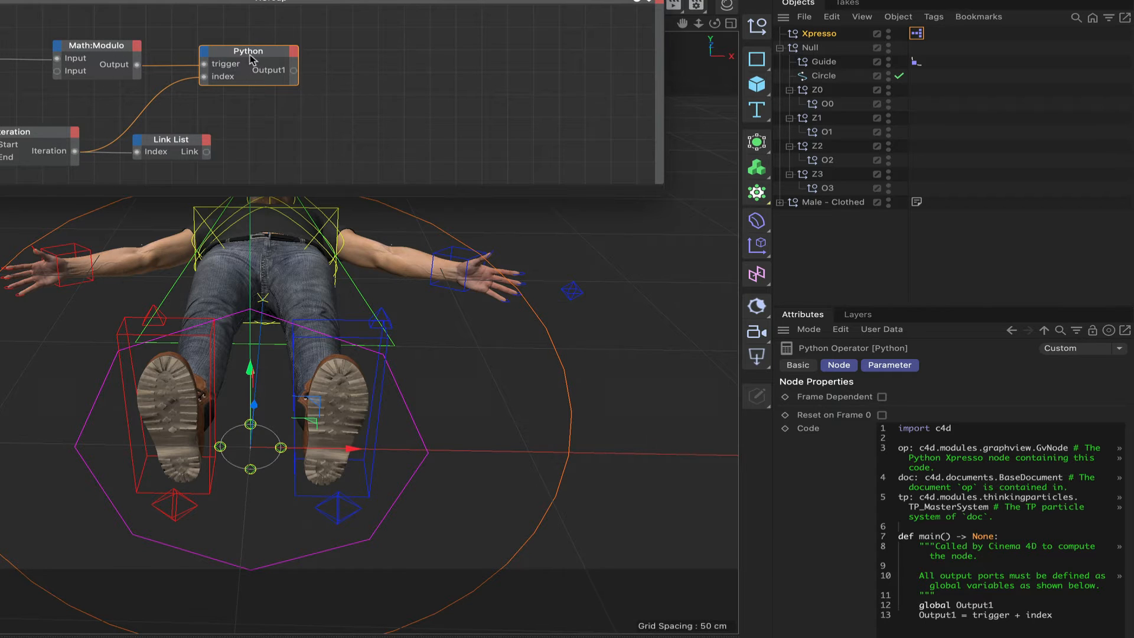
Check the Output1 port's type, add two Float output ports to the Python node and fit the node to its ports
click(293, 53)
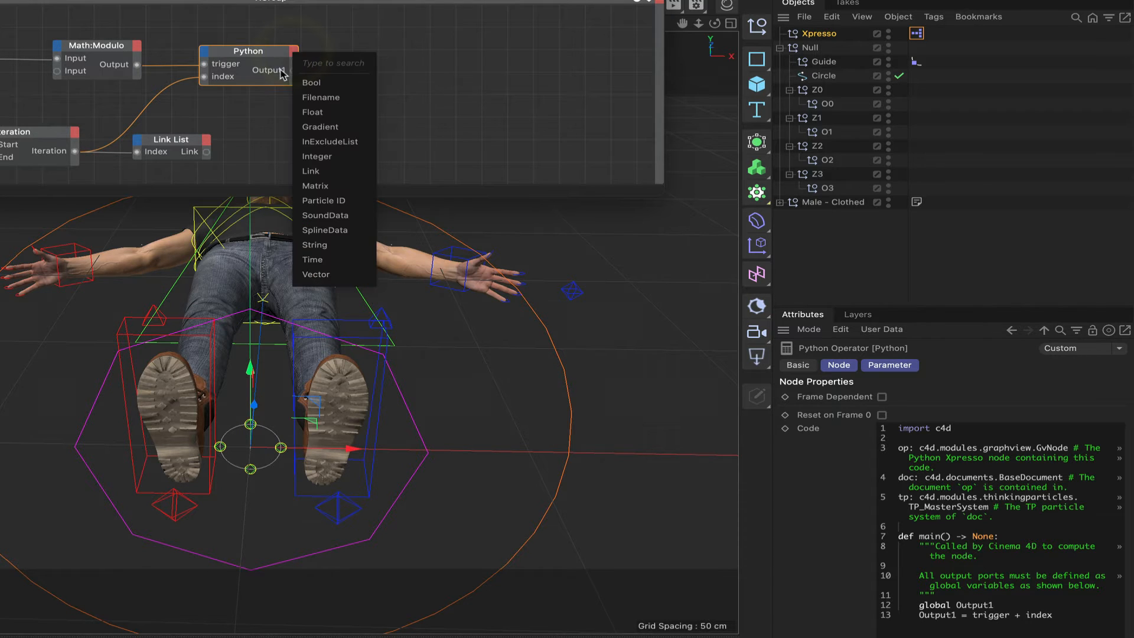
click(281, 72)
right_click(283, 71)
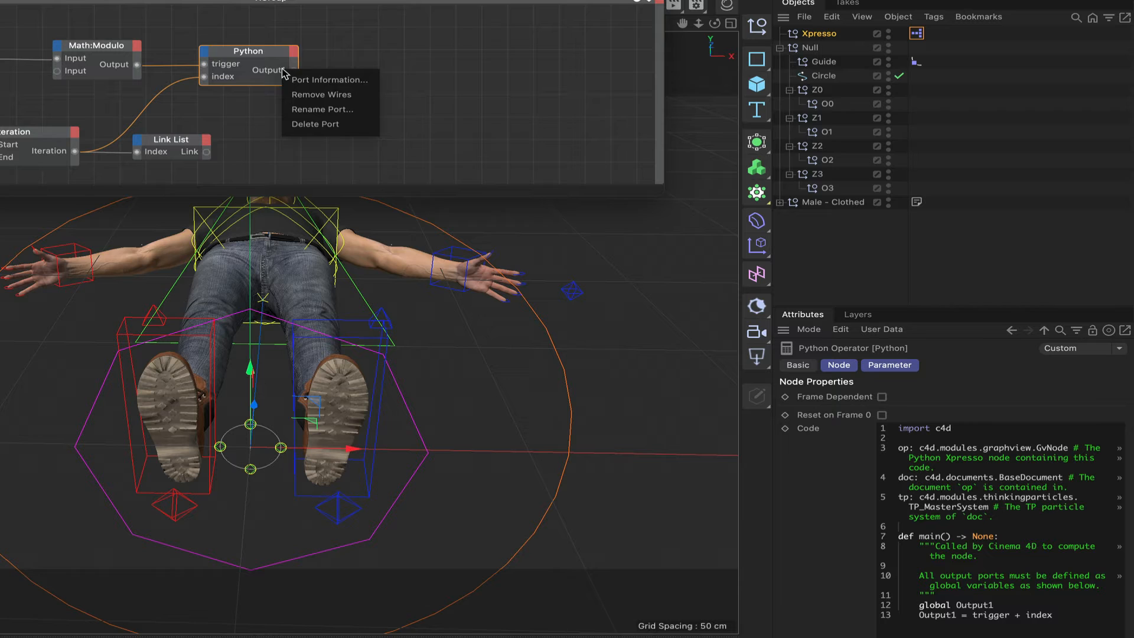
click(311, 79)
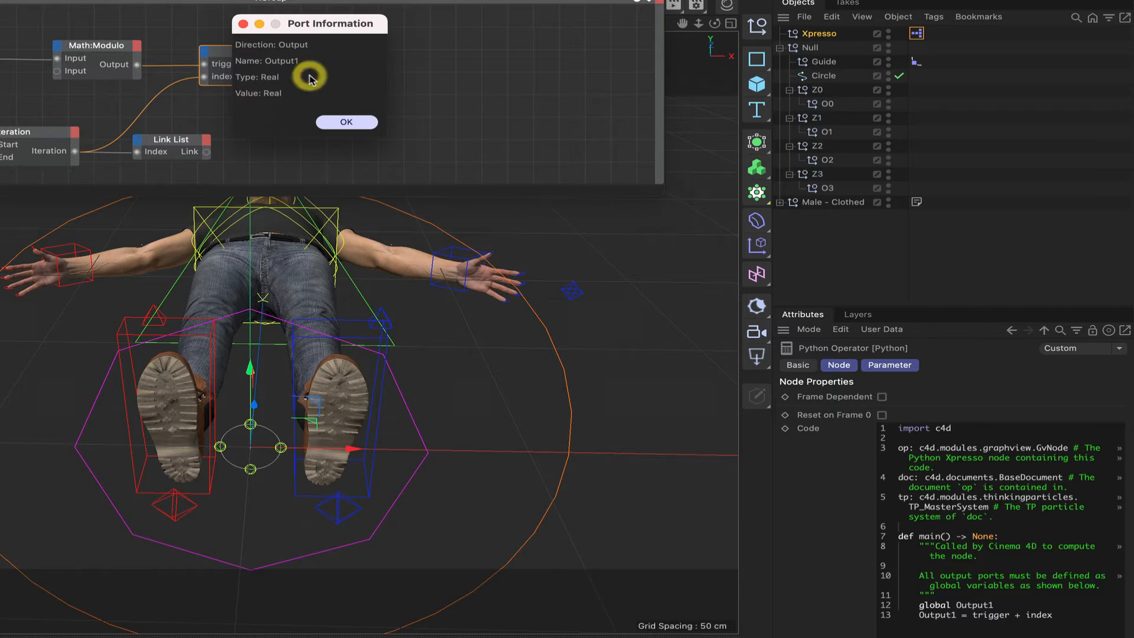
click(359, 121)
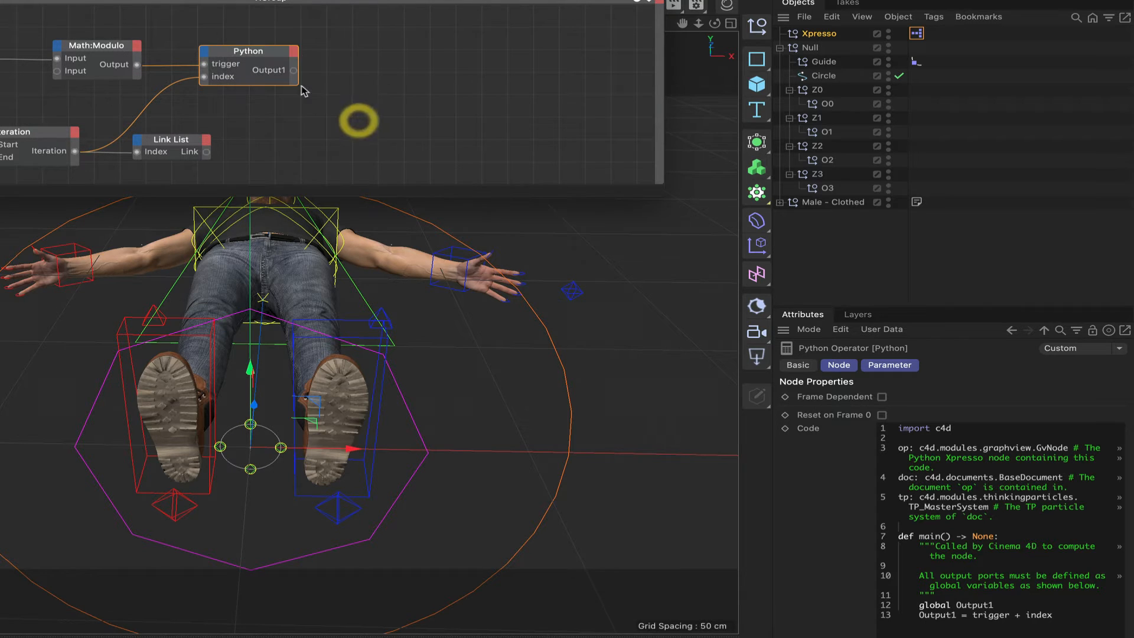
click(293, 52)
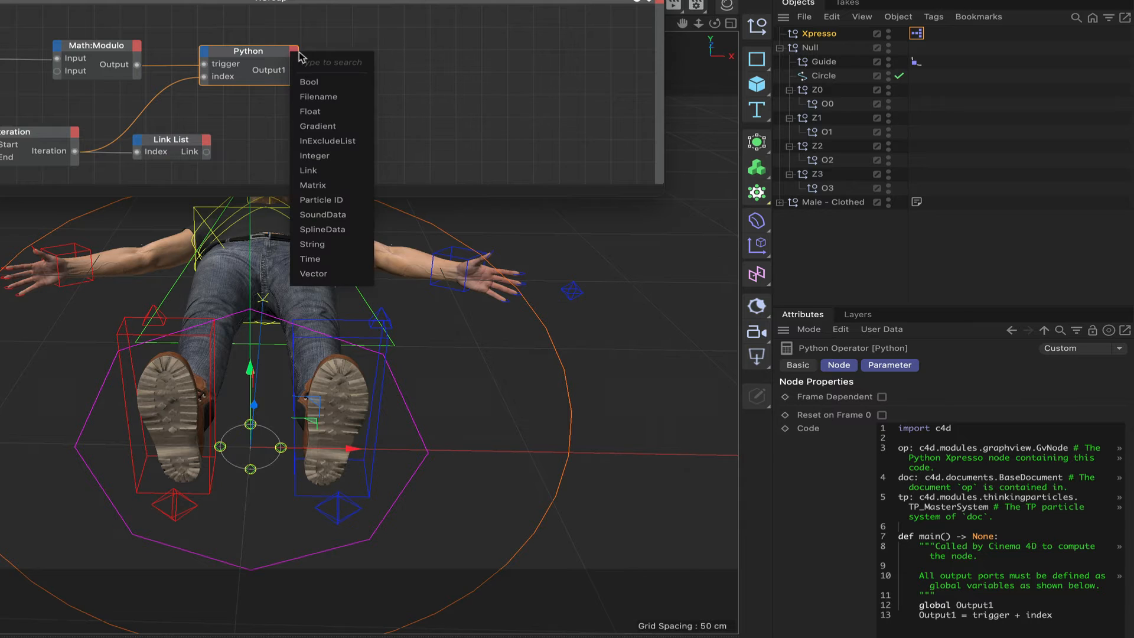
click(314, 109)
click(295, 52)
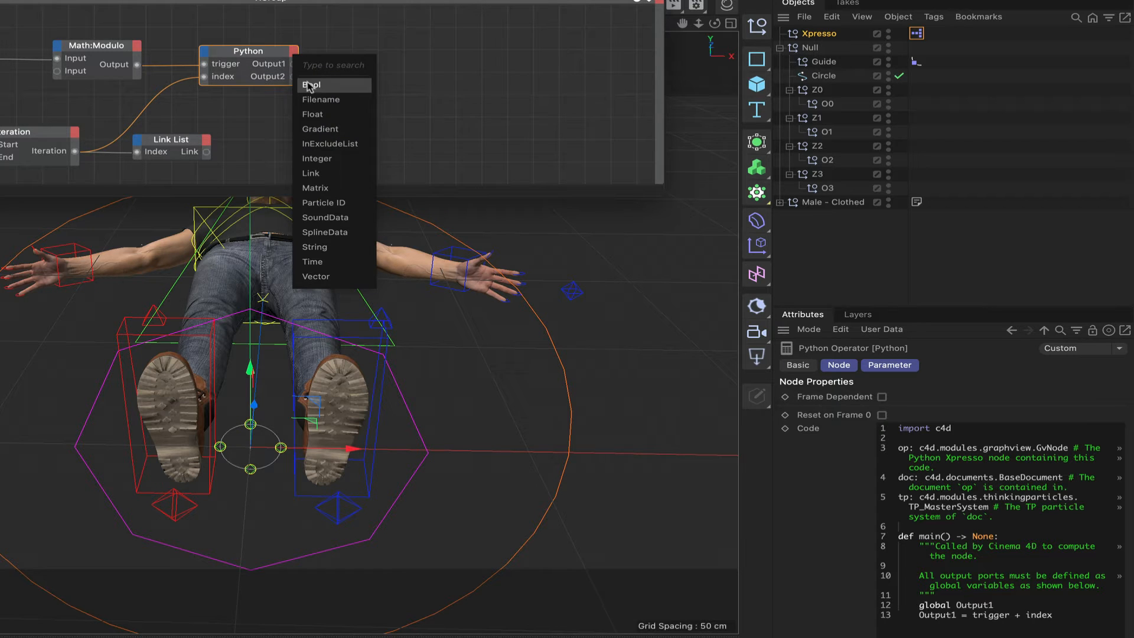
click(312, 114)
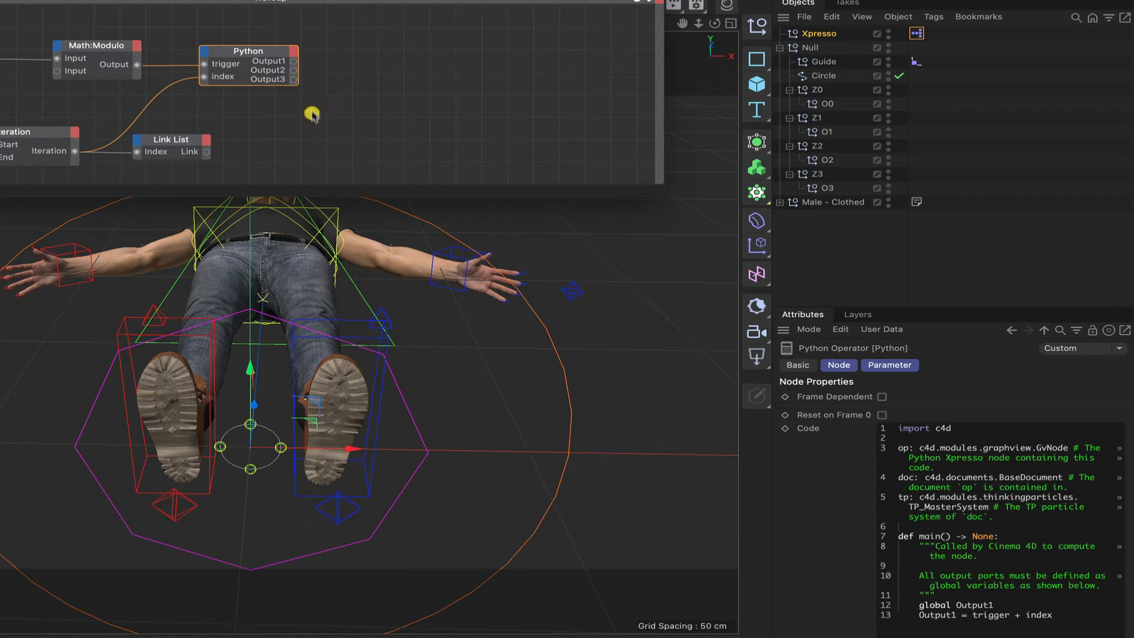
double_click(280, 54)
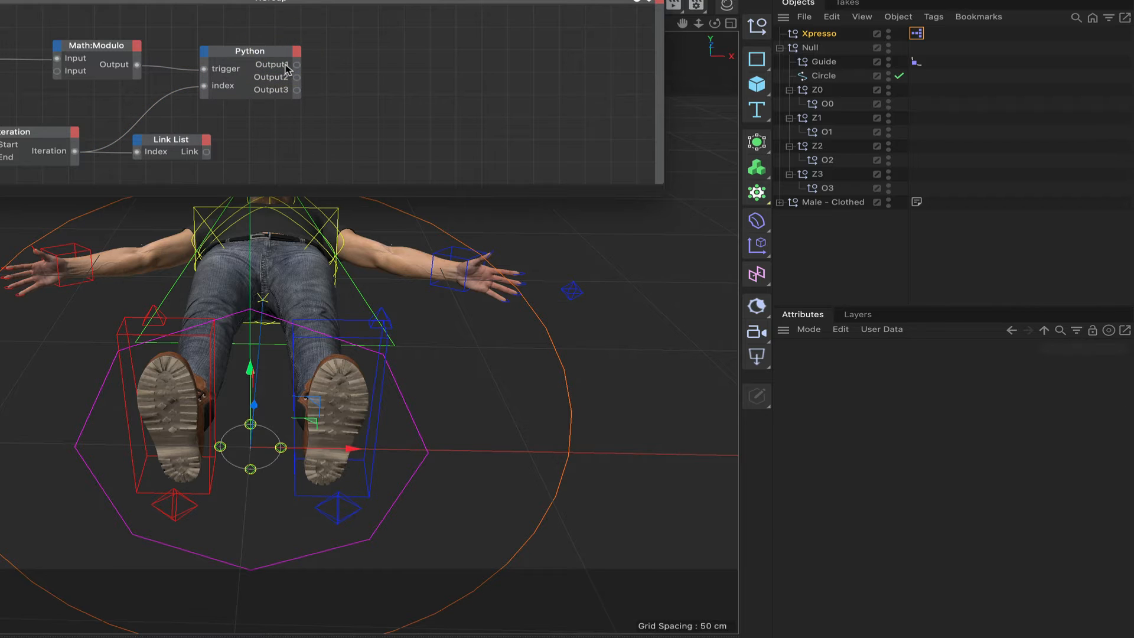
Rename the Python node's first output port to x
right_click(285, 65)
click(325, 106)
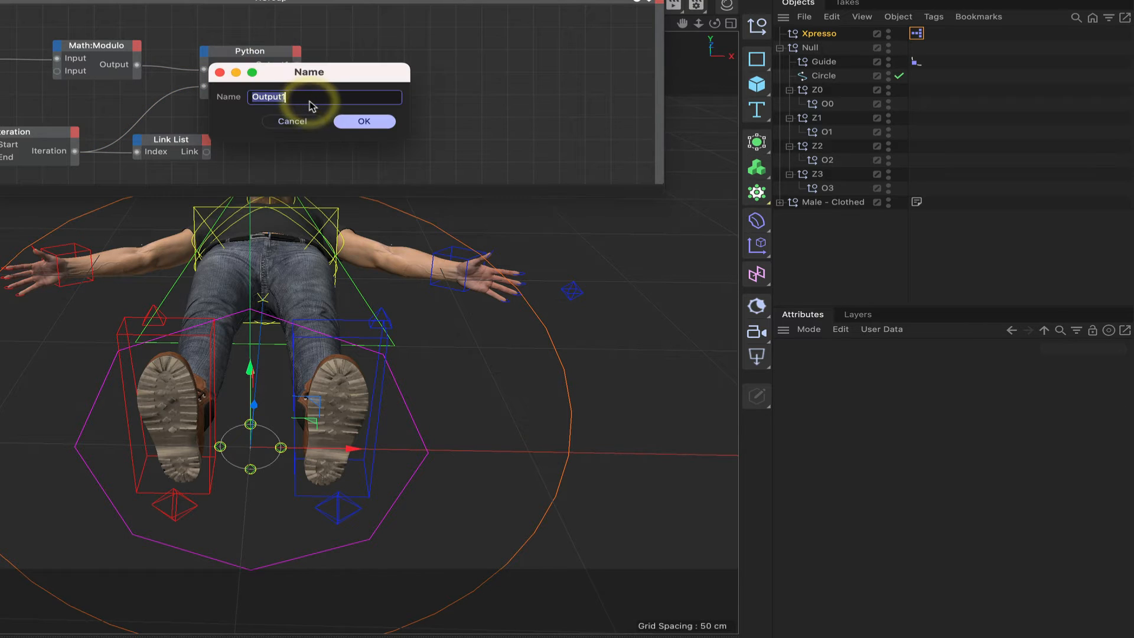
text(x)
key(Return)
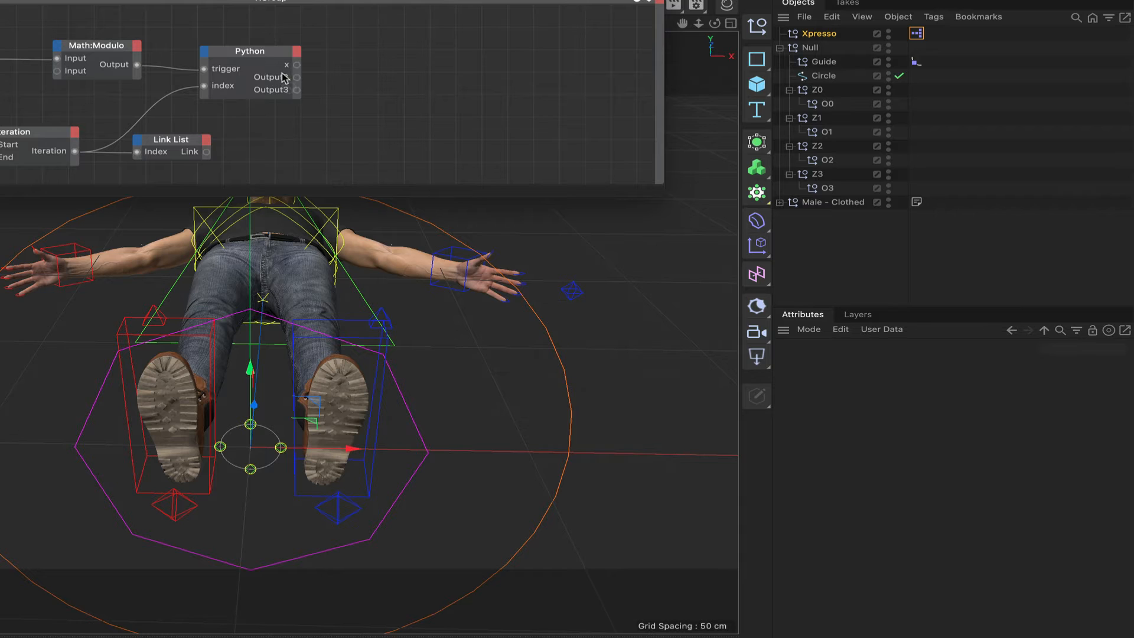
Rename the Python node's second output port to y
right_click(281, 74)
right_click(284, 87)
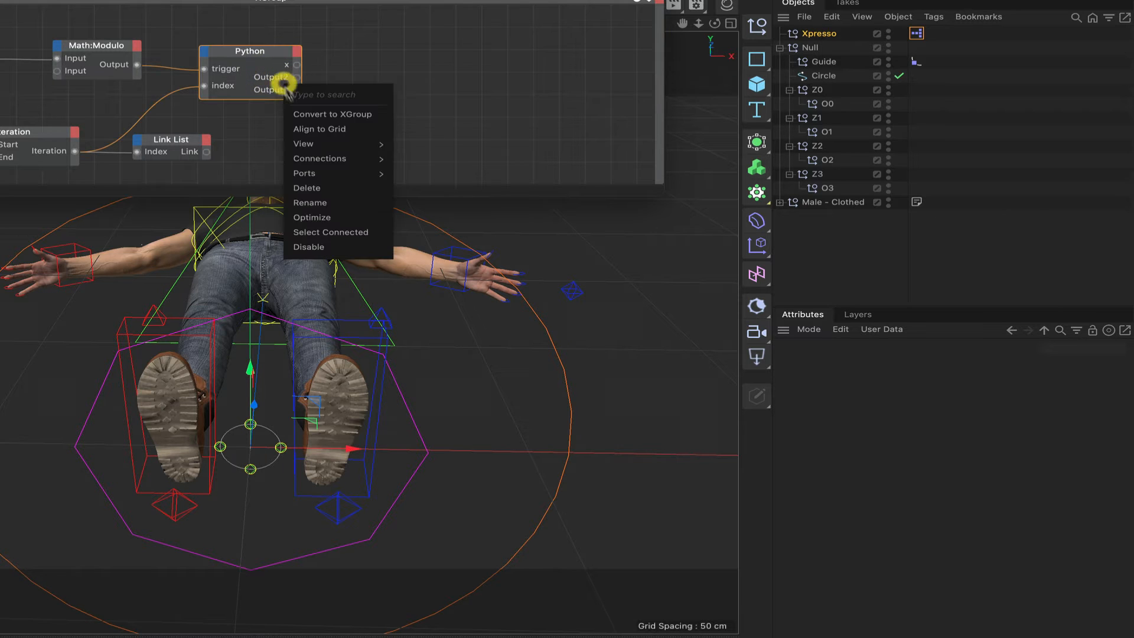
click(268, 115)
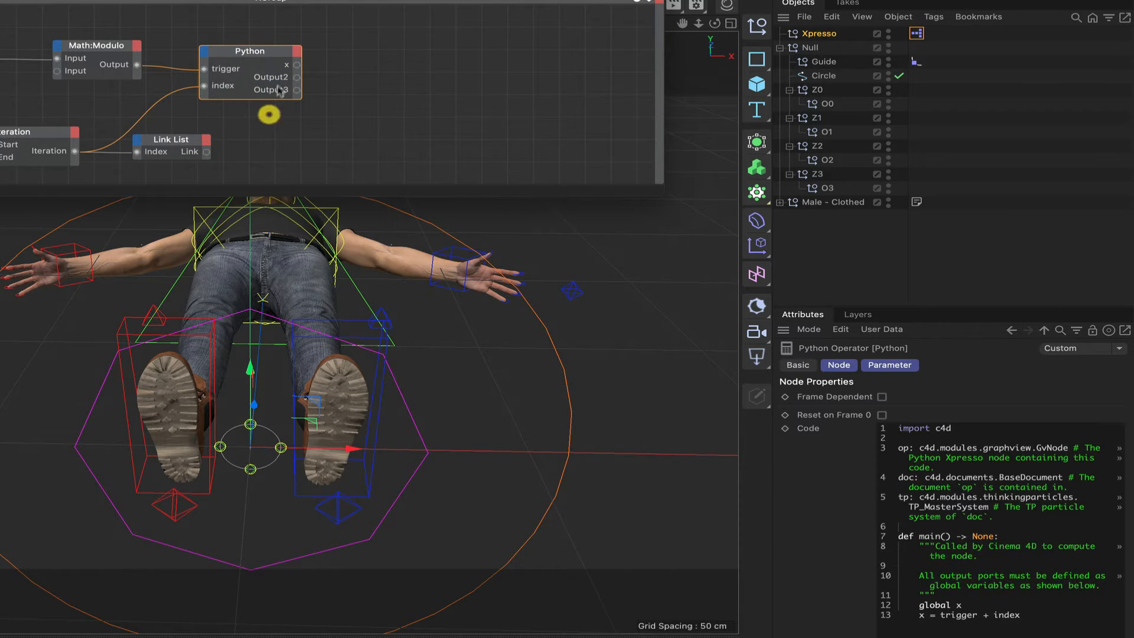
right_click(283, 80)
click(300, 117)
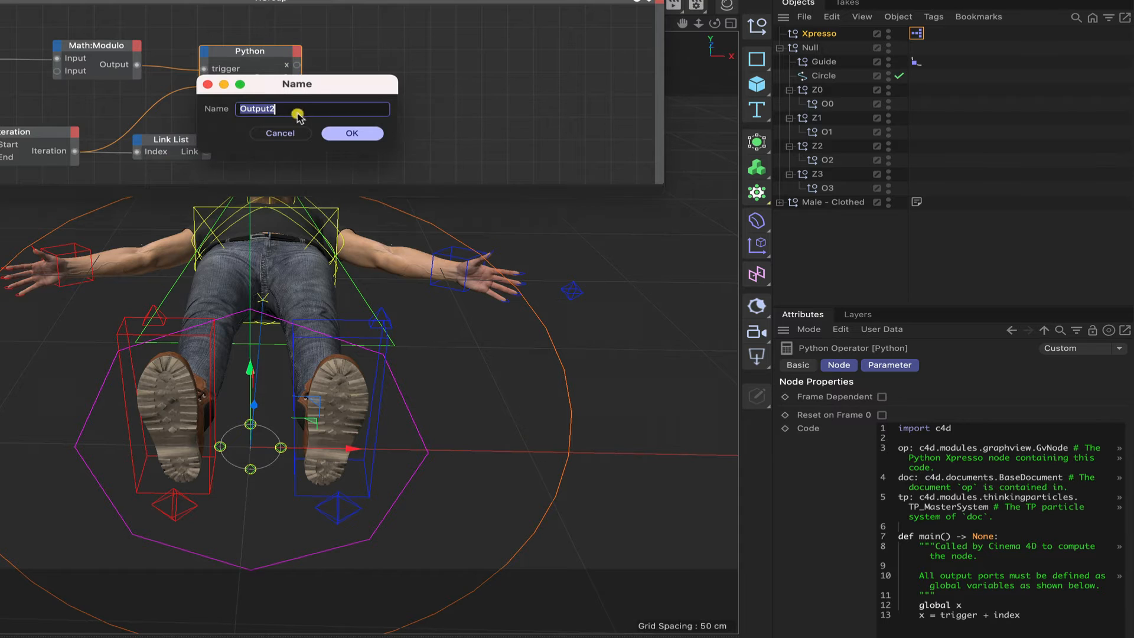
text(y)
key(Return)
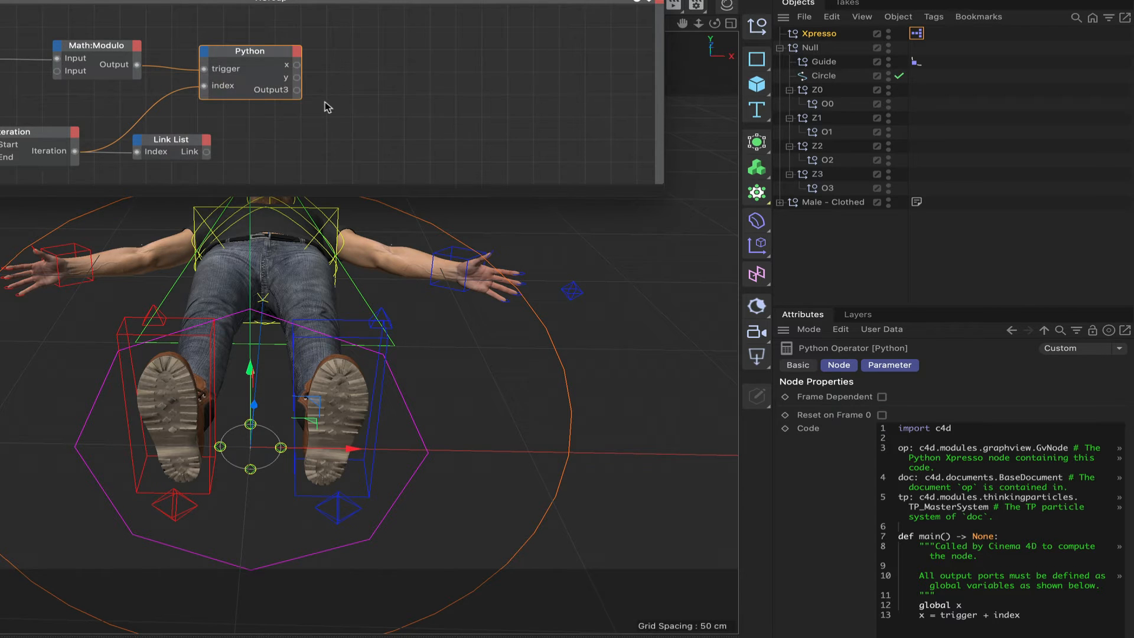
Rename the Python node's third output port to z and shrink the node to fit its port names
right_click(286, 93)
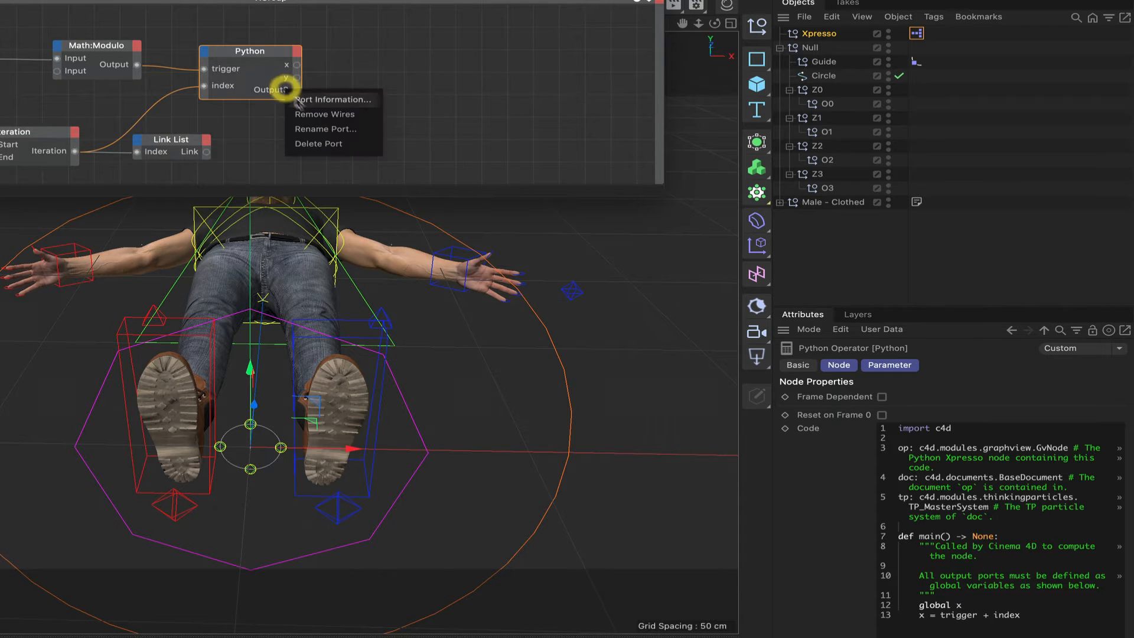
click(305, 129)
text(z)
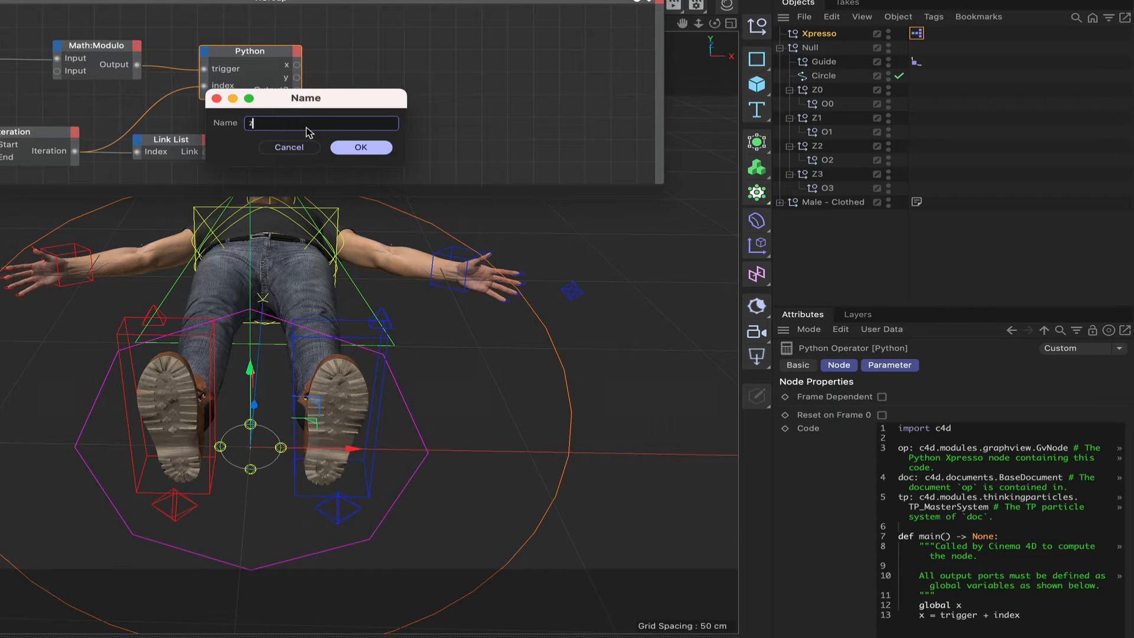
key(Return)
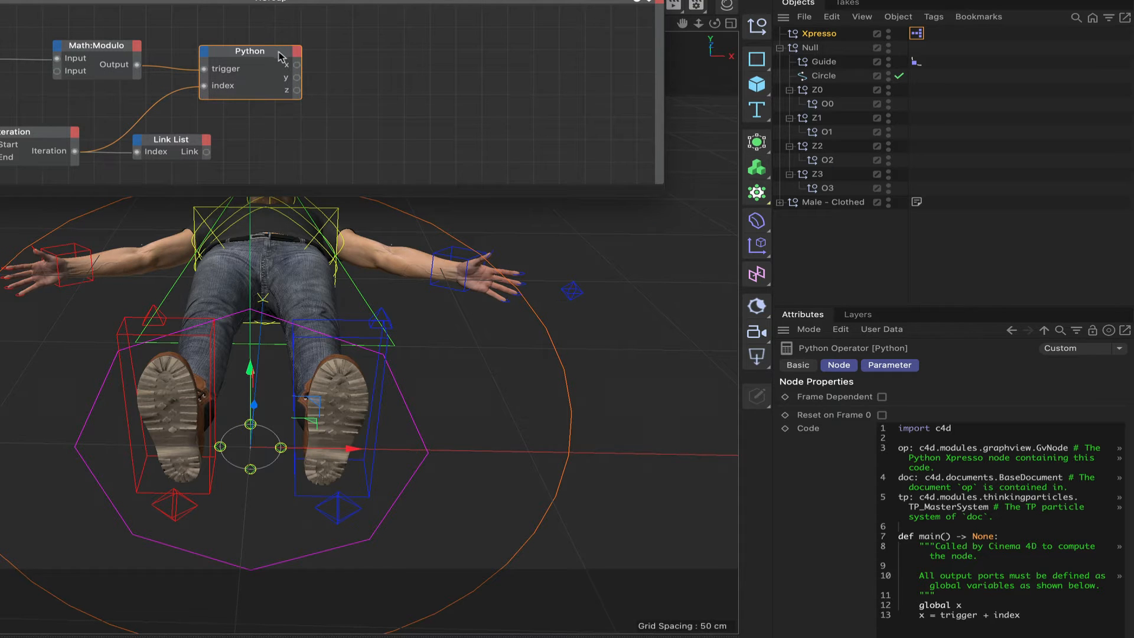
double_click(275, 51)
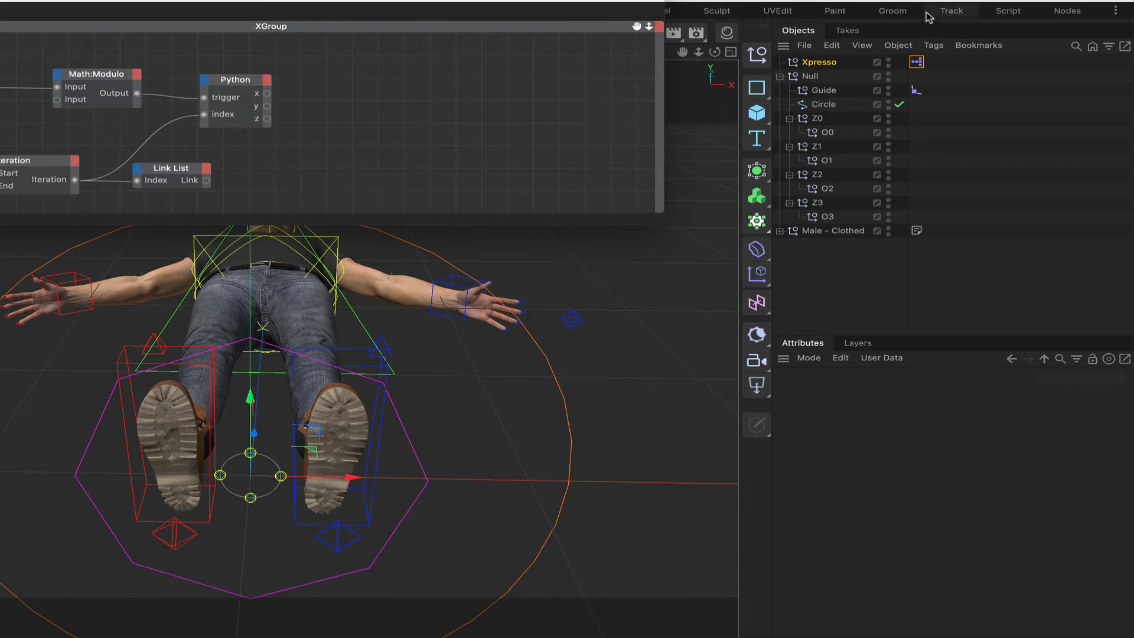
Switch to the Script layout and widen the viewport beside the Script Manager
click(1008, 11)
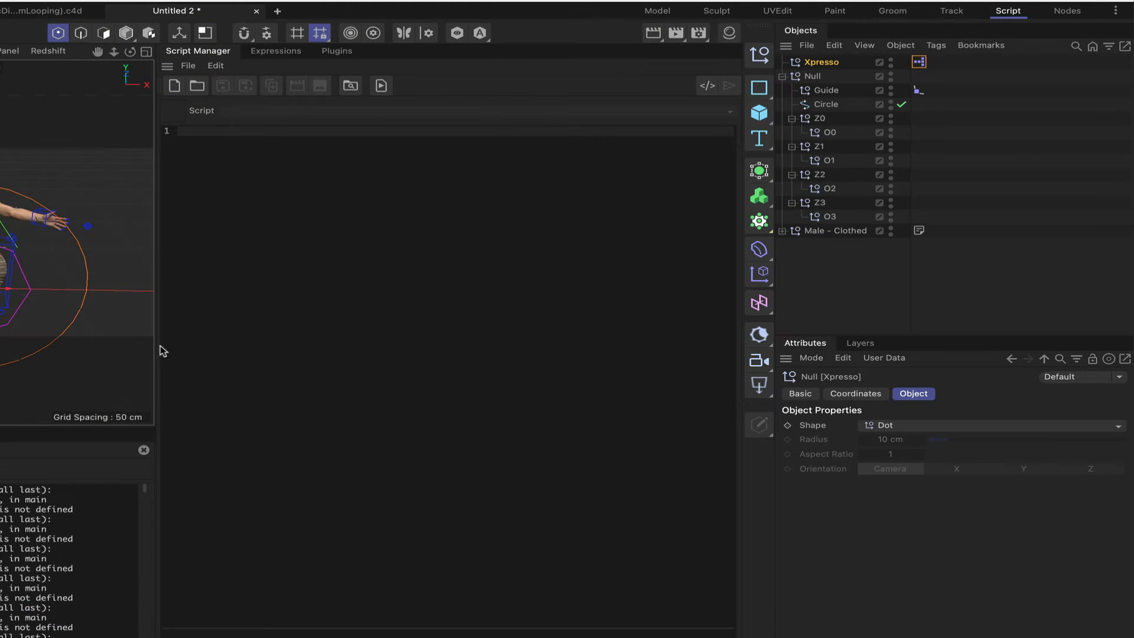
drag(155, 345, 387, 346)
click(549, 319)
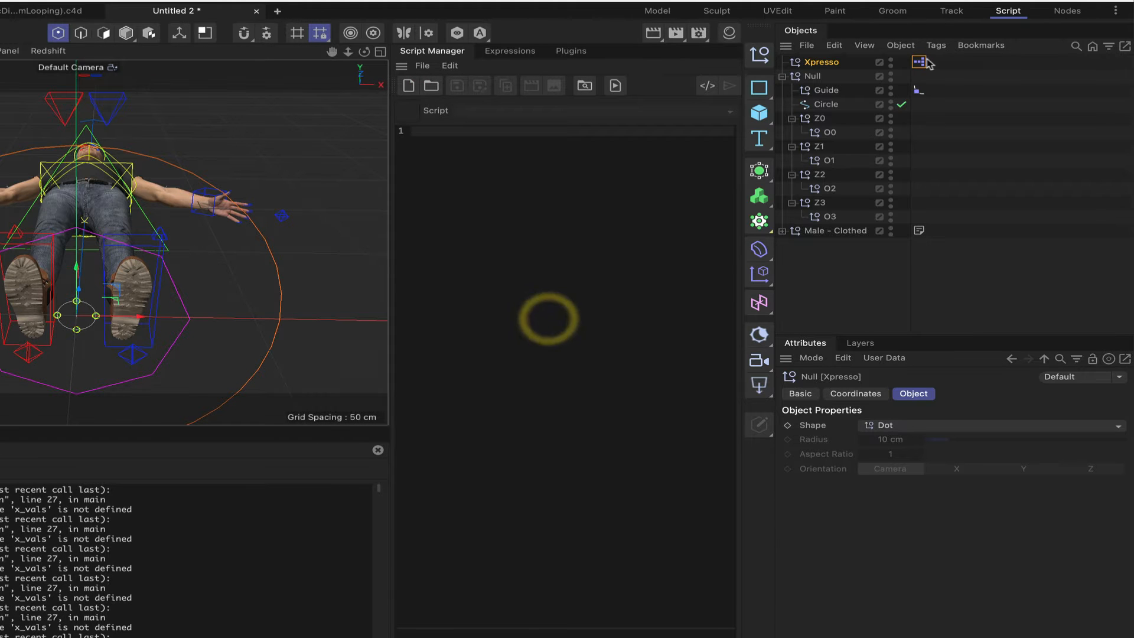
Reopen the XPresso graph, open the Python node's code in the Python editor and move the graph window clear of the code
double_click(919, 61)
drag(918, 52, 808, 0)
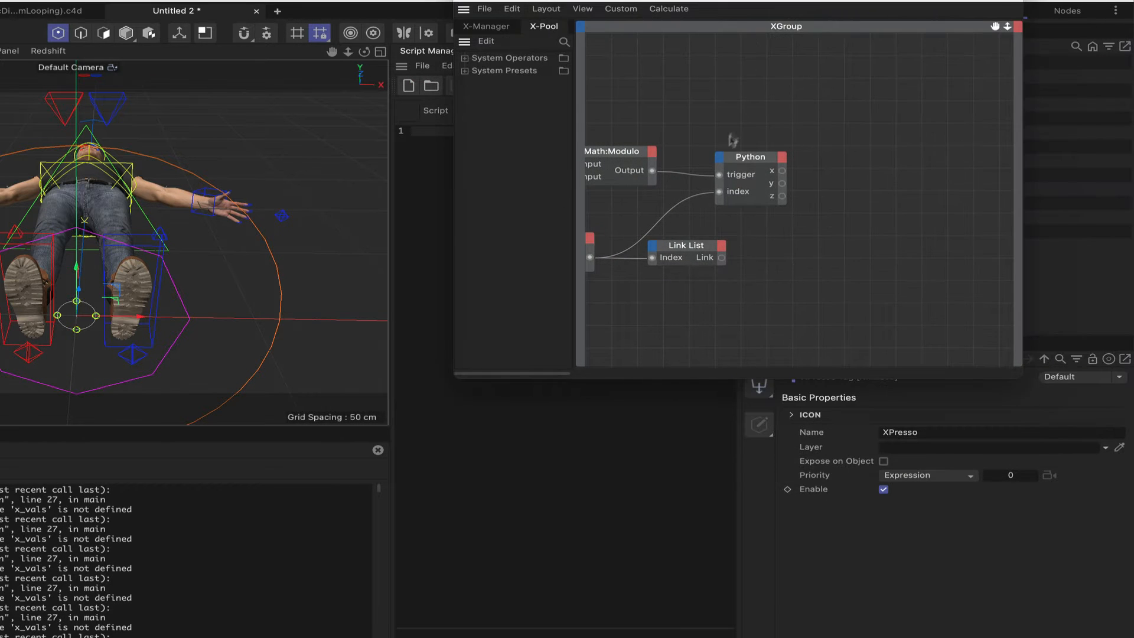
click(742, 140)
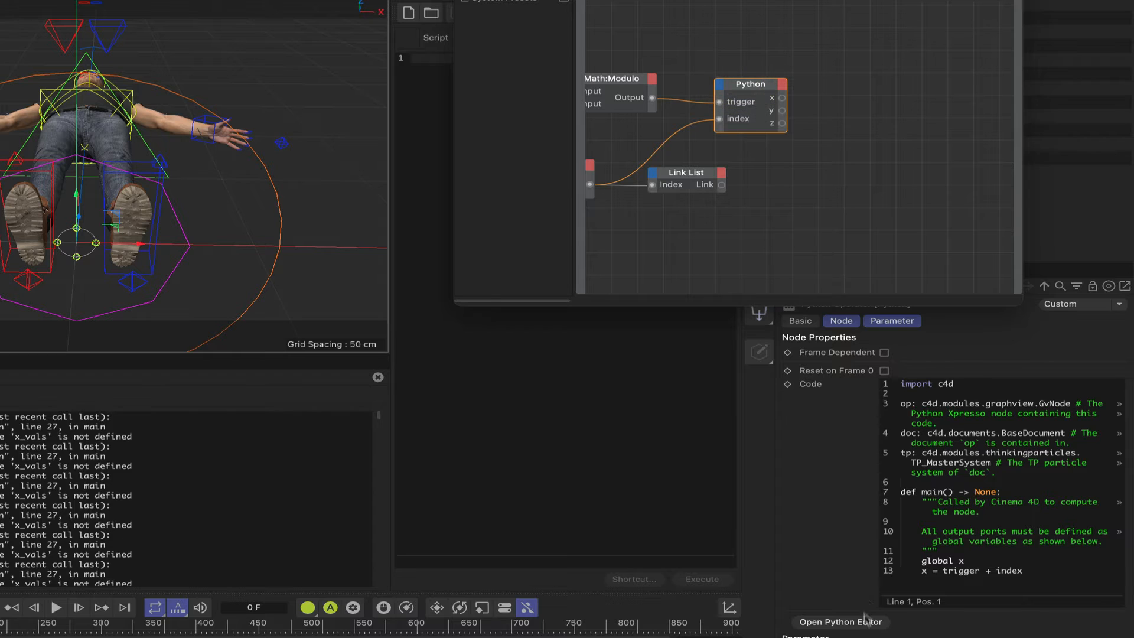
click(867, 625)
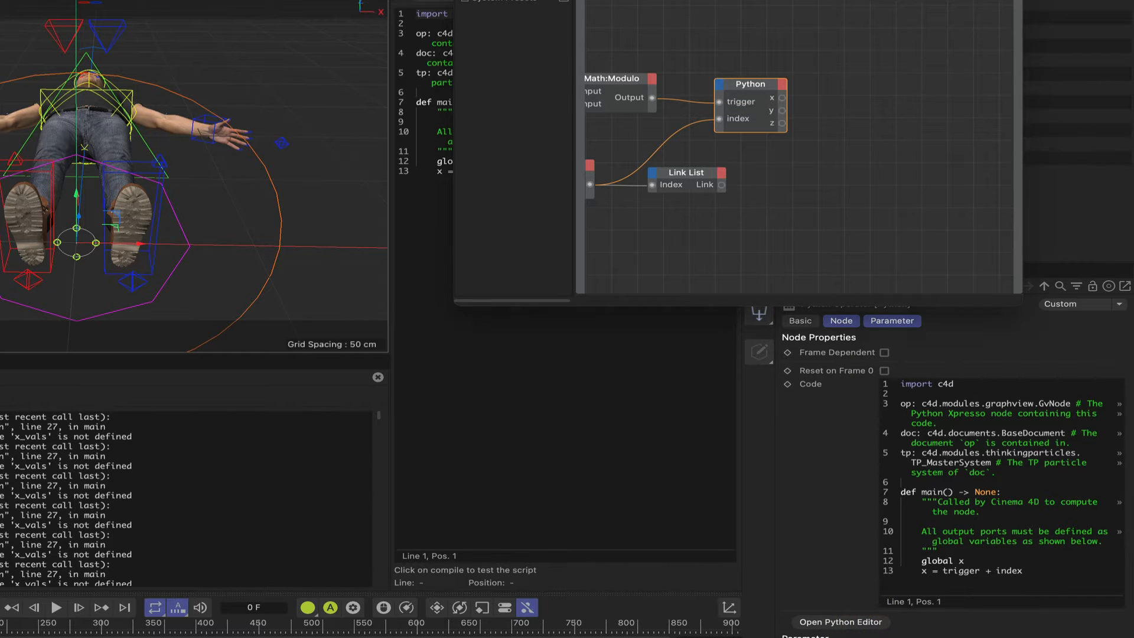
drag(809, 0, 104, 0)
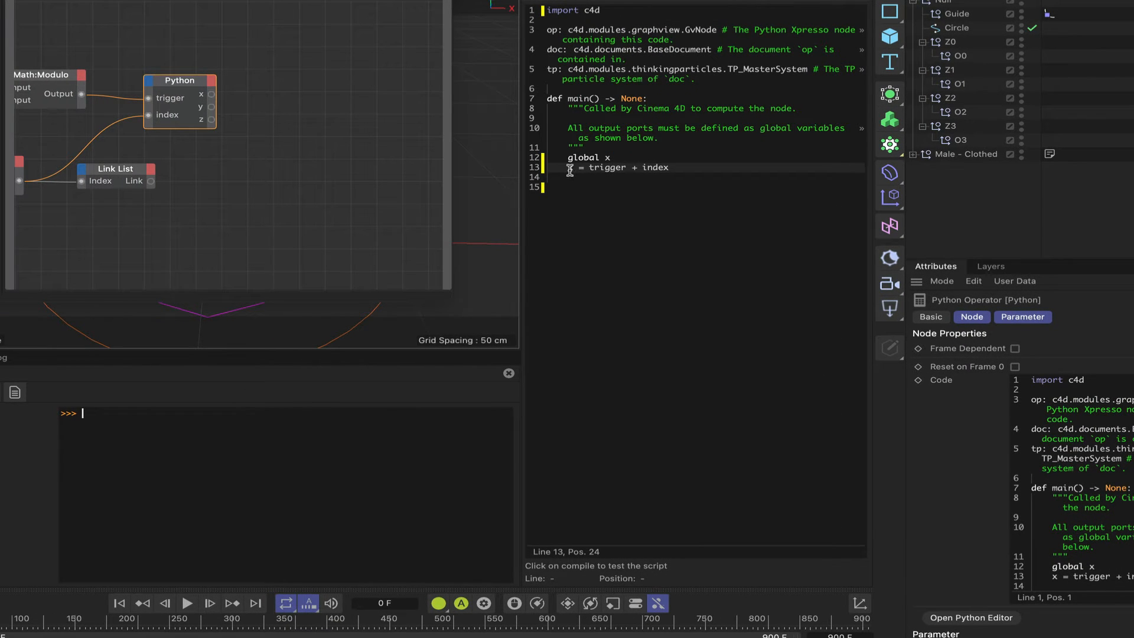
Import the random module alongside c4d and delete the line x = trigger + index from the Python node's code
click(612, 13)
text(, ra)
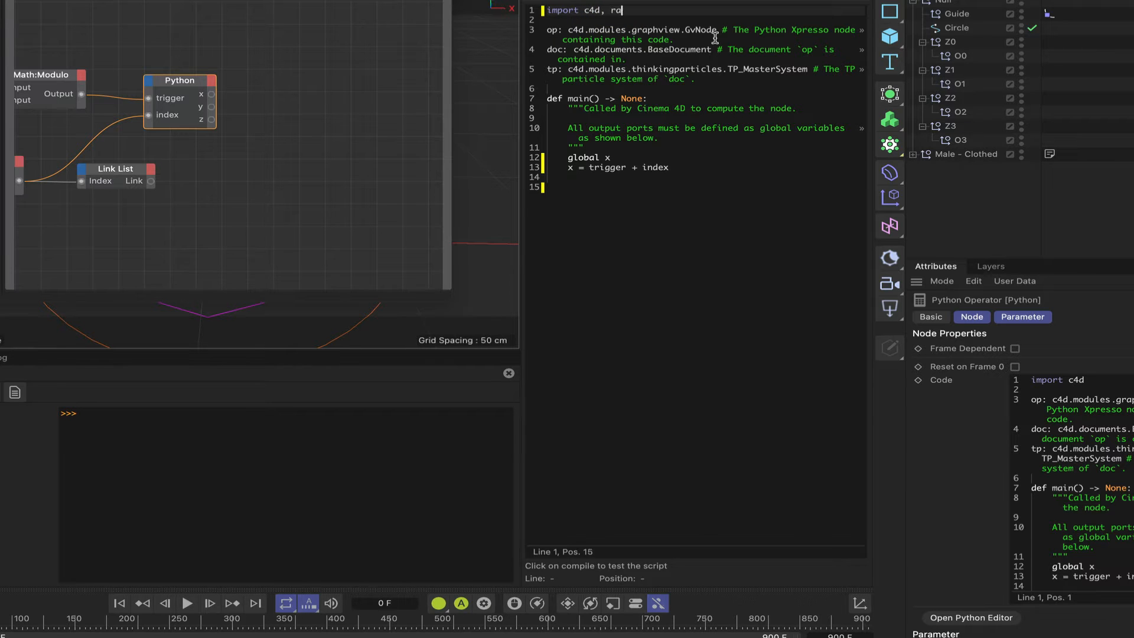
text(ndom)
drag(666, 172, 570, 171)
key(BackSpace)
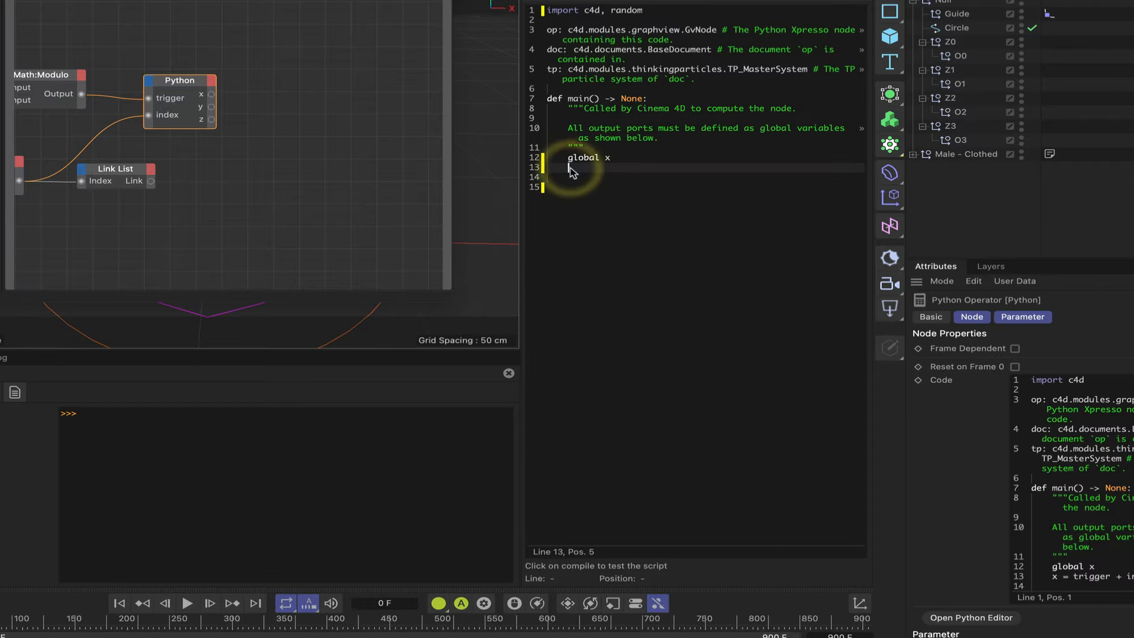
Extend the global declaration to x, y, z, x_vals, y_vals, z_vals and add the condition if trigger == 0: below it
click(615, 158)
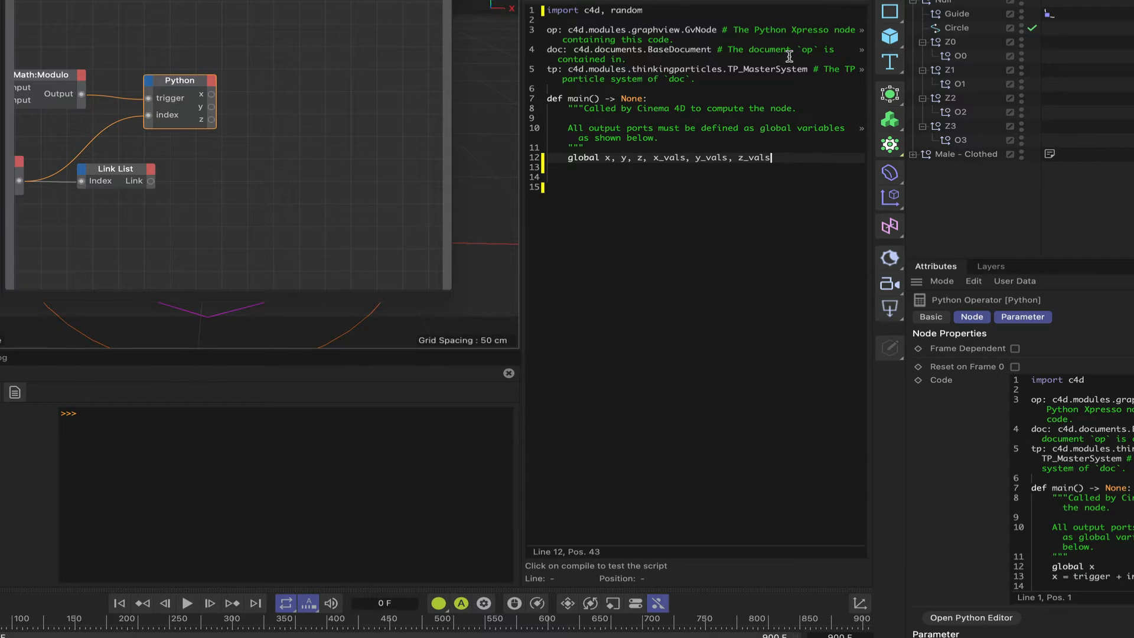
key(Return)
key(Return)
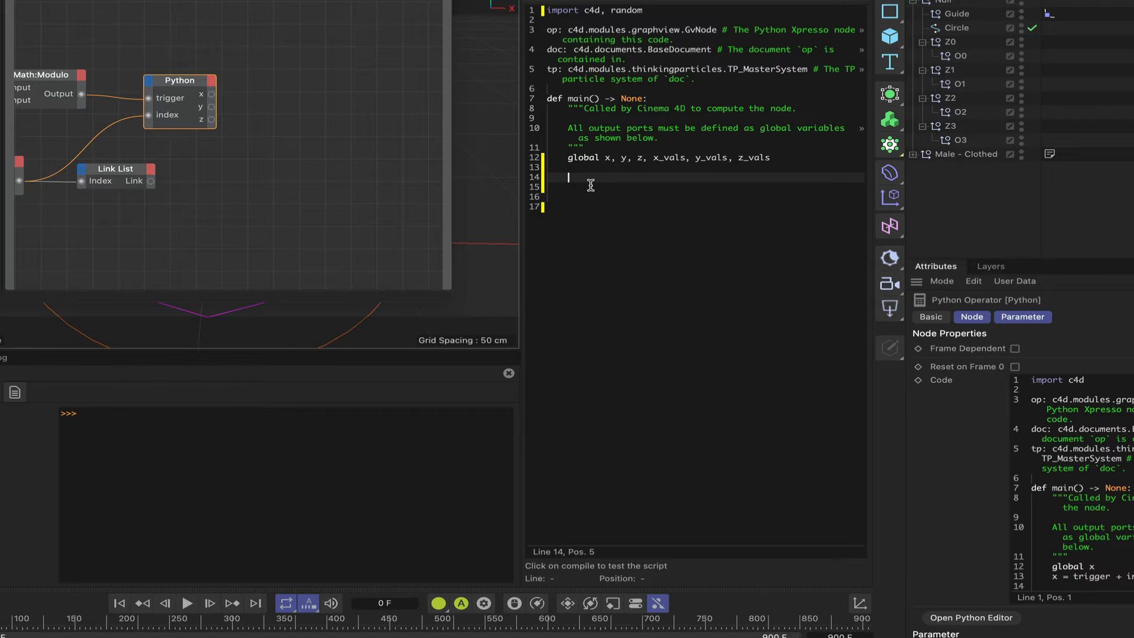
text(trigger == 0:)
key(Return)
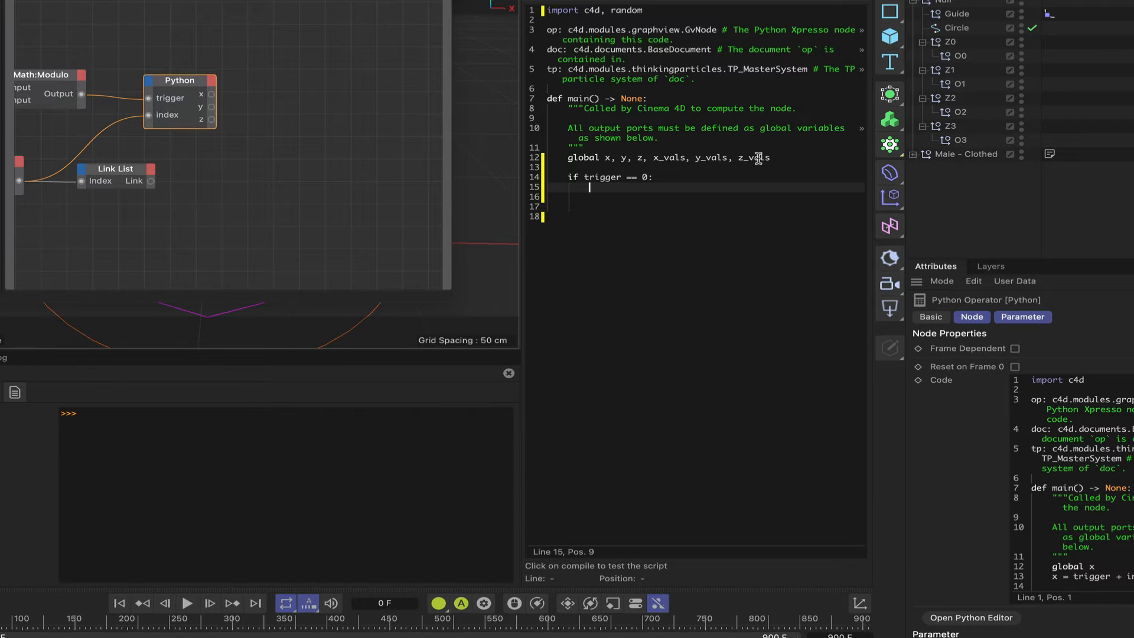
Initialise x_vals and y_vals as empty lists inside the trigger condition
text(x_vals = [)
drag(589, 188, 641, 187)
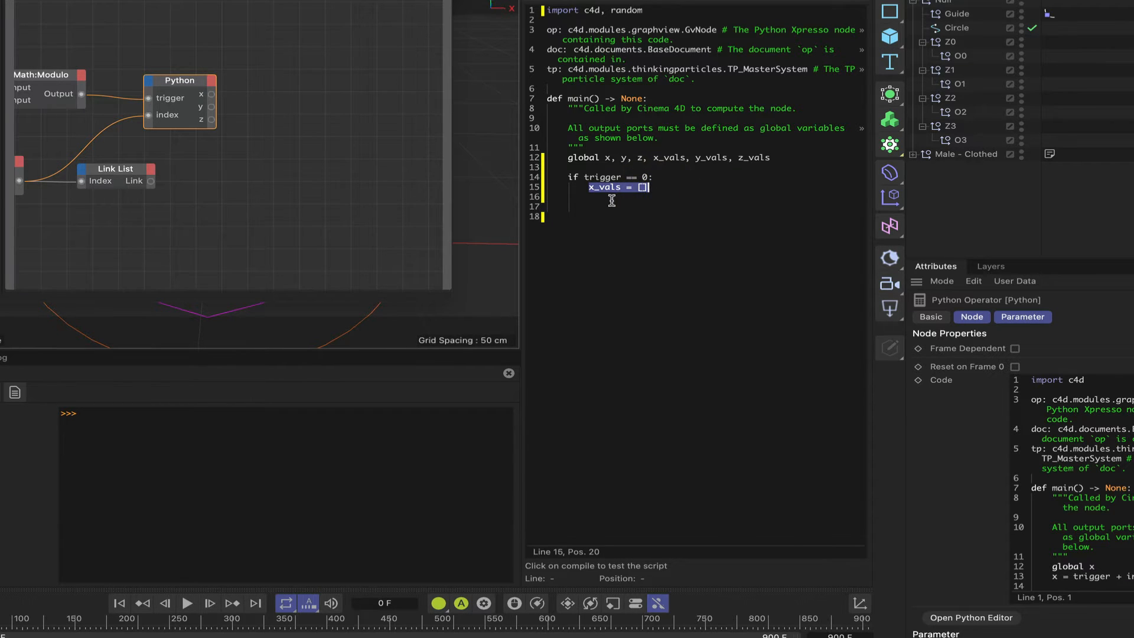
click(611, 200)
text(x_vals = [])
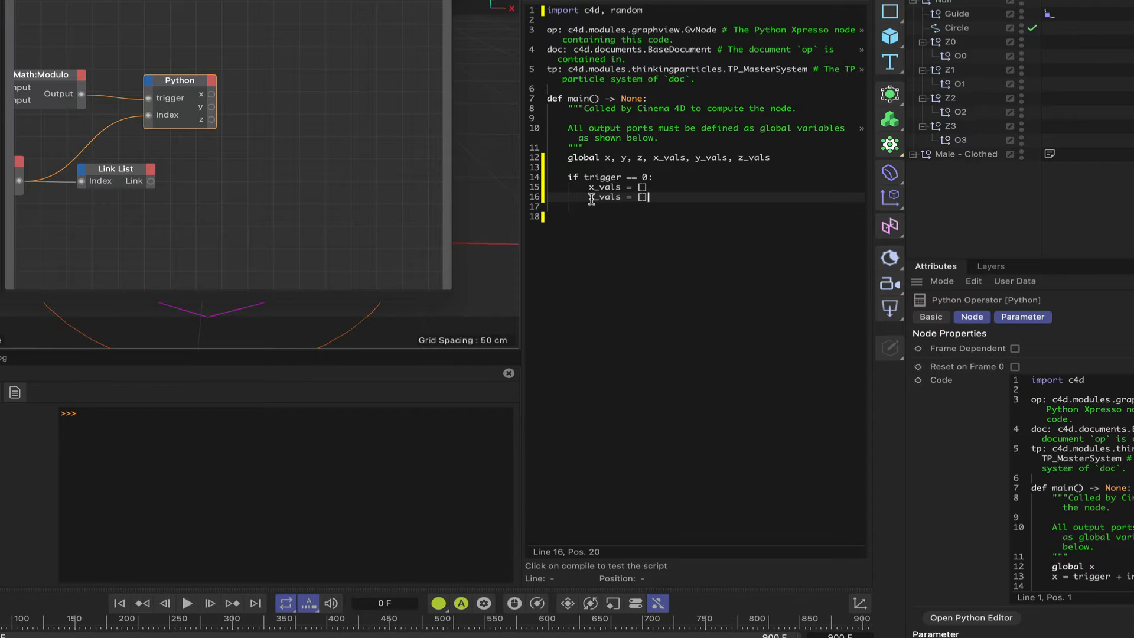
click(611, 198)
key(Delete)
text(y)
key(Down)
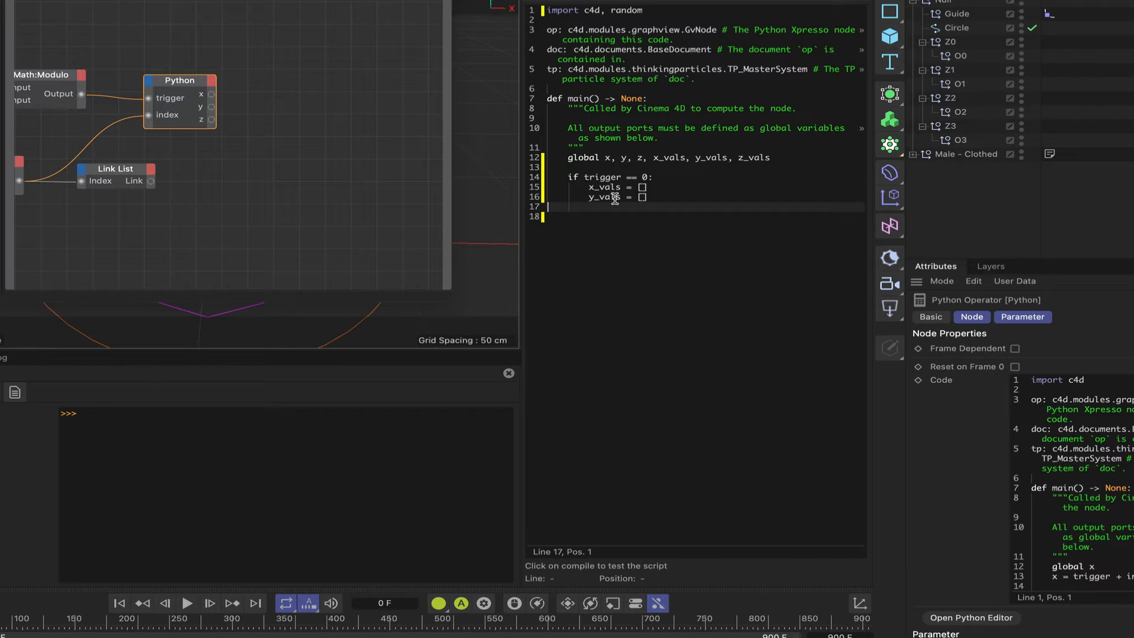
Add z_vals = [] as the third empty list and leave a blank line below it
text(x_vals = [])
click(590, 206)
key(Delete)
text(z)
key(End)
key(Return)
key(Return)
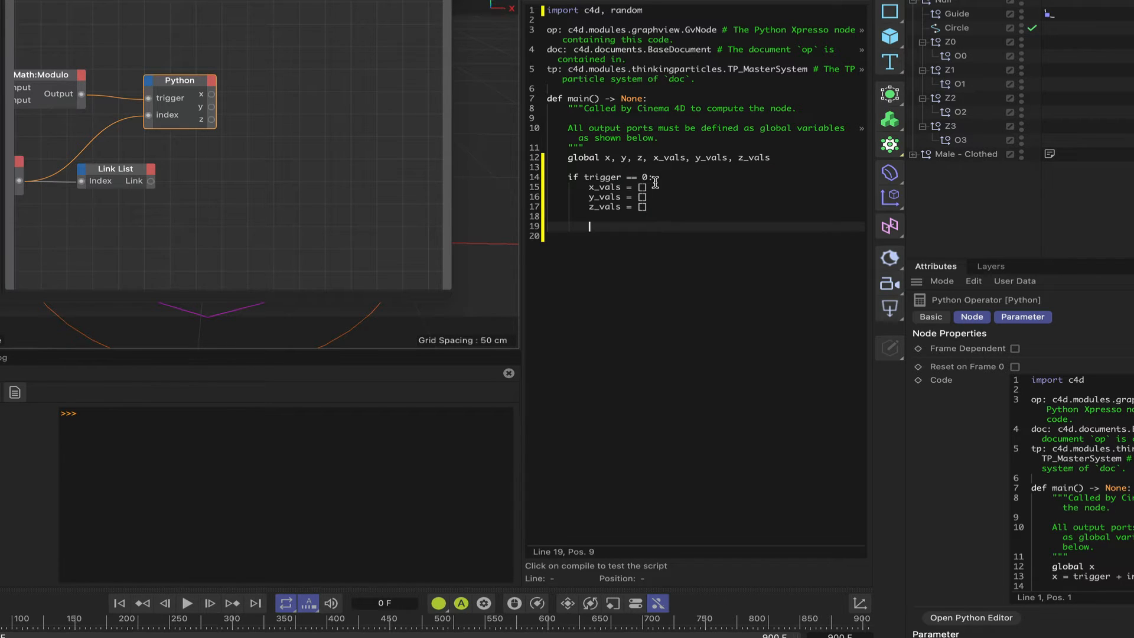
Write the loop for i in range(0, 3): with rnd = random.uniform(-1, 1) and x_vals.append(rnd) in its body
text(for i in range(0, 3):)
key(Return)
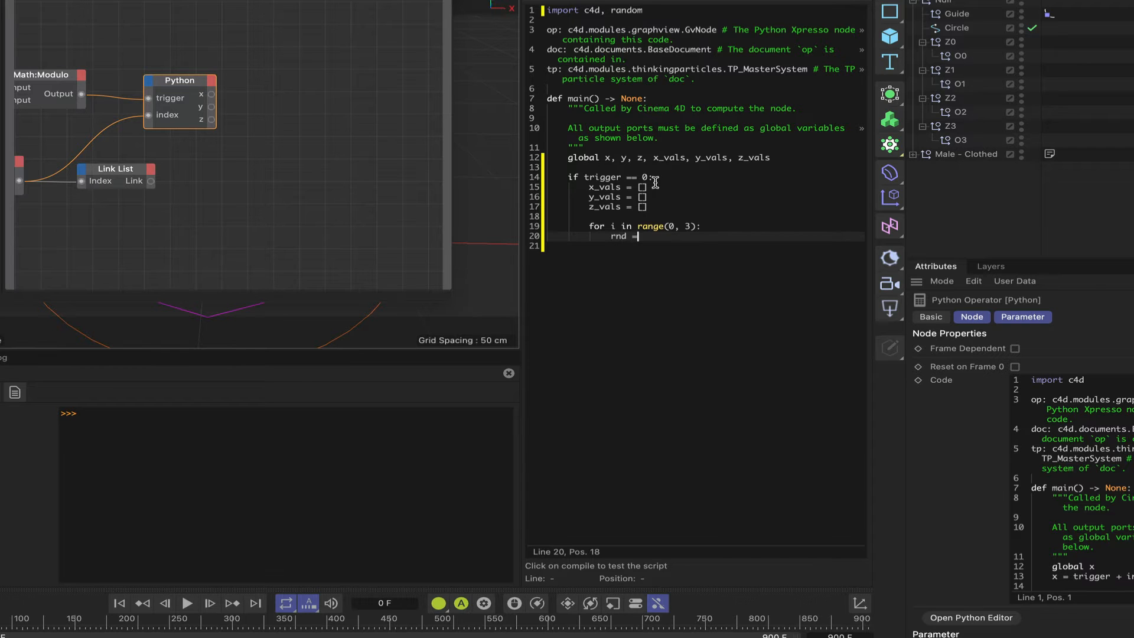
text(random.uni)
text(form(-1, 1)
key(Return)
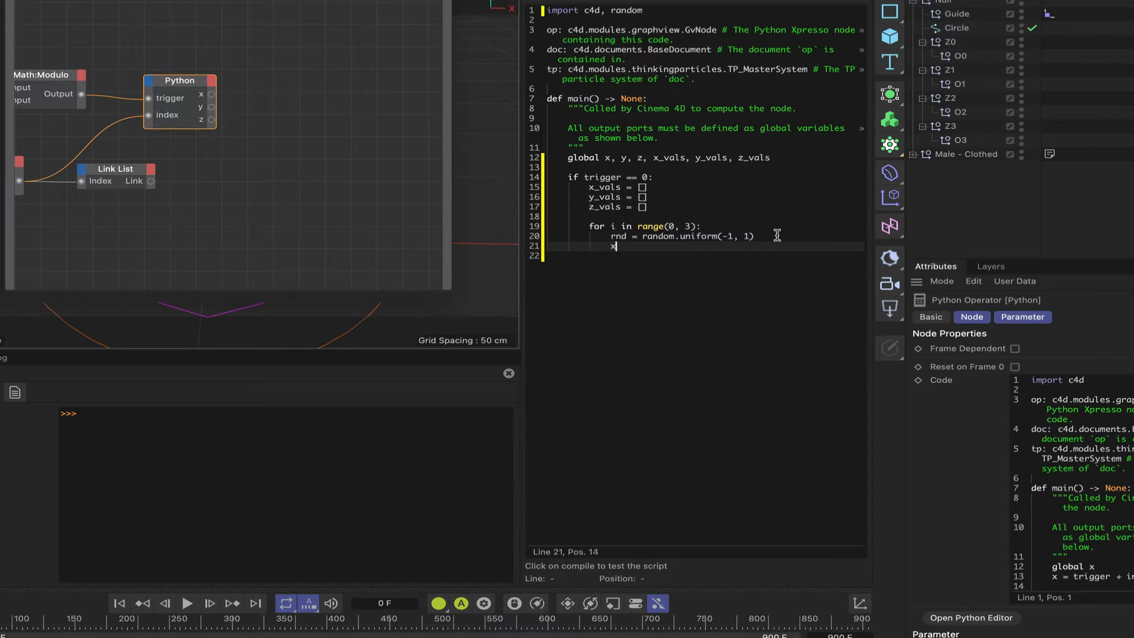
text(x_vals.append(rnd)
Duplicate the rnd and append lines within the loop and change the copy to append to y_vals
drag(709, 246, 611, 237)
key(ctrl+c)
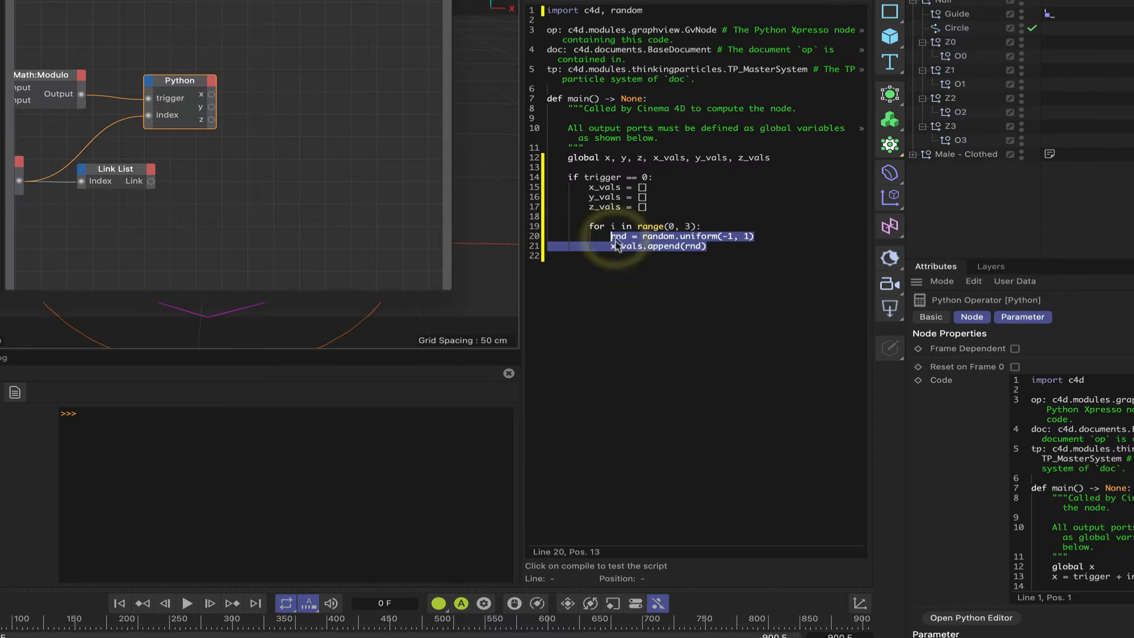
click(617, 253)
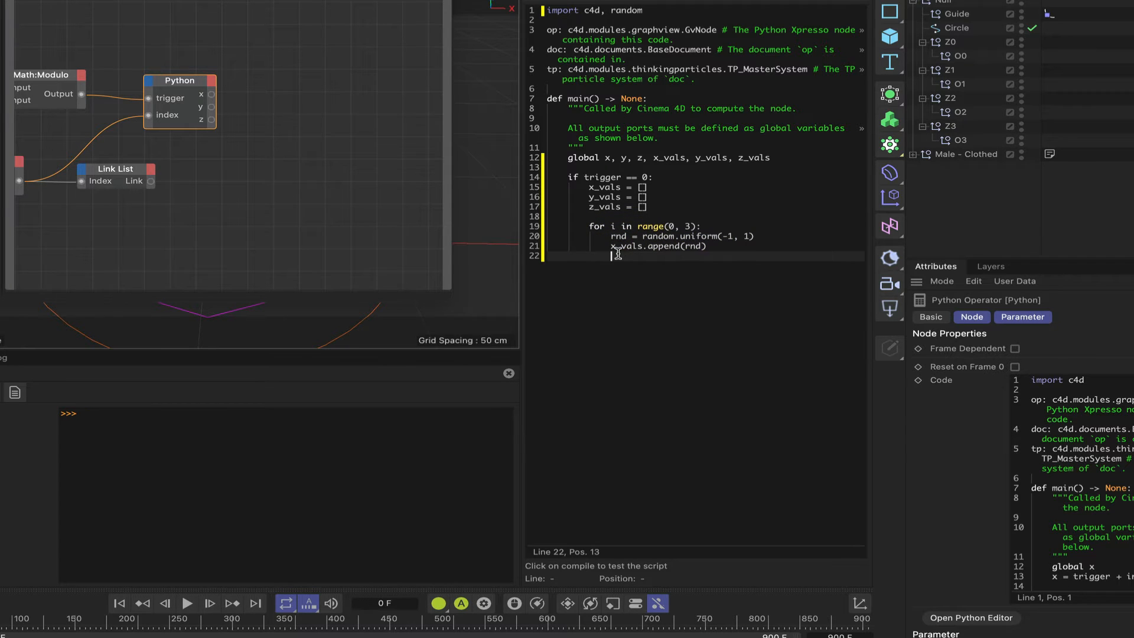
key(ctrl+v)
click(616, 265)
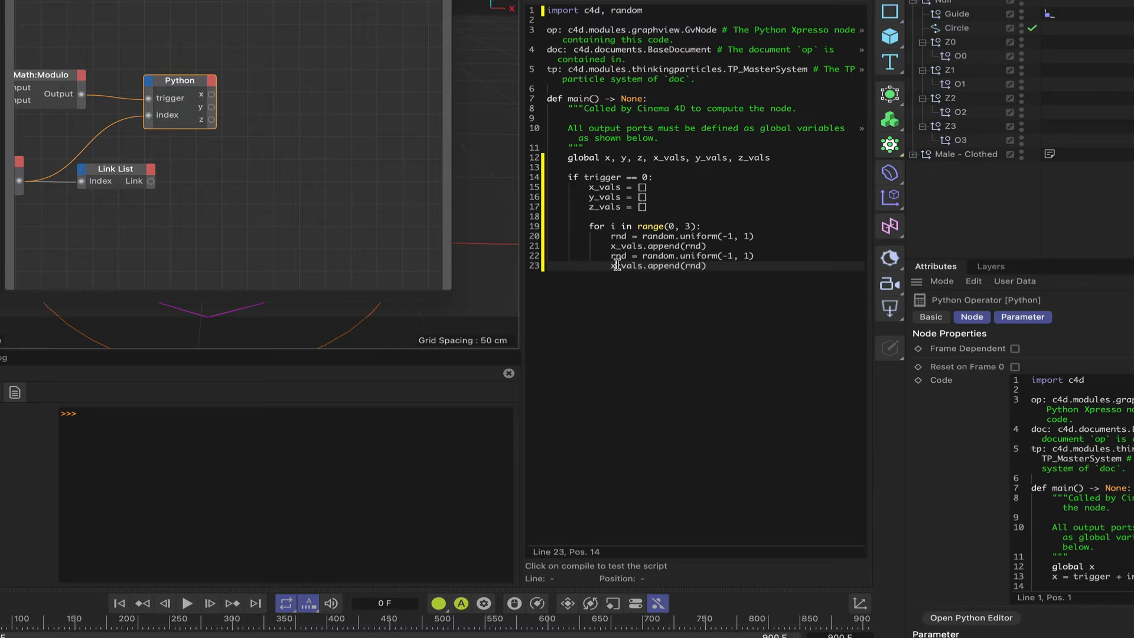
key(BackSpace)
text(y)
key(Return)
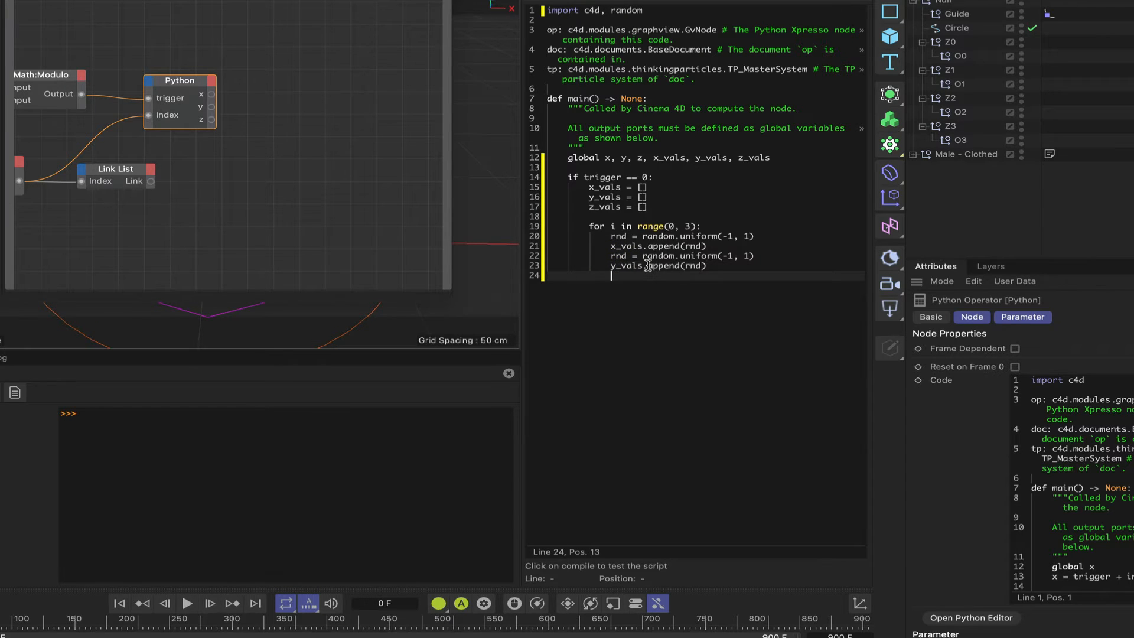
Add another copy of the rnd and append lines to the loop and make it append to z_vals
key(ctrl+v)
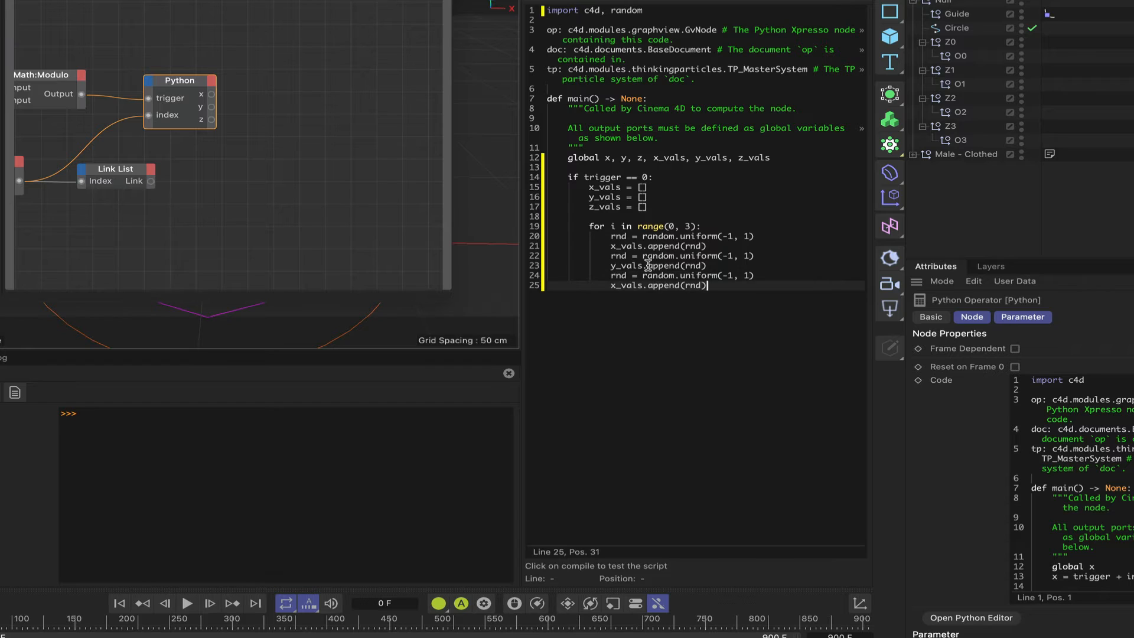
click(616, 287)
key(BackSpace)
text(z)
click(744, 287)
click(734, 286)
Below the loop, at the function's base indentation, assign x = x_vals[index]
key(Return)
key(Return)
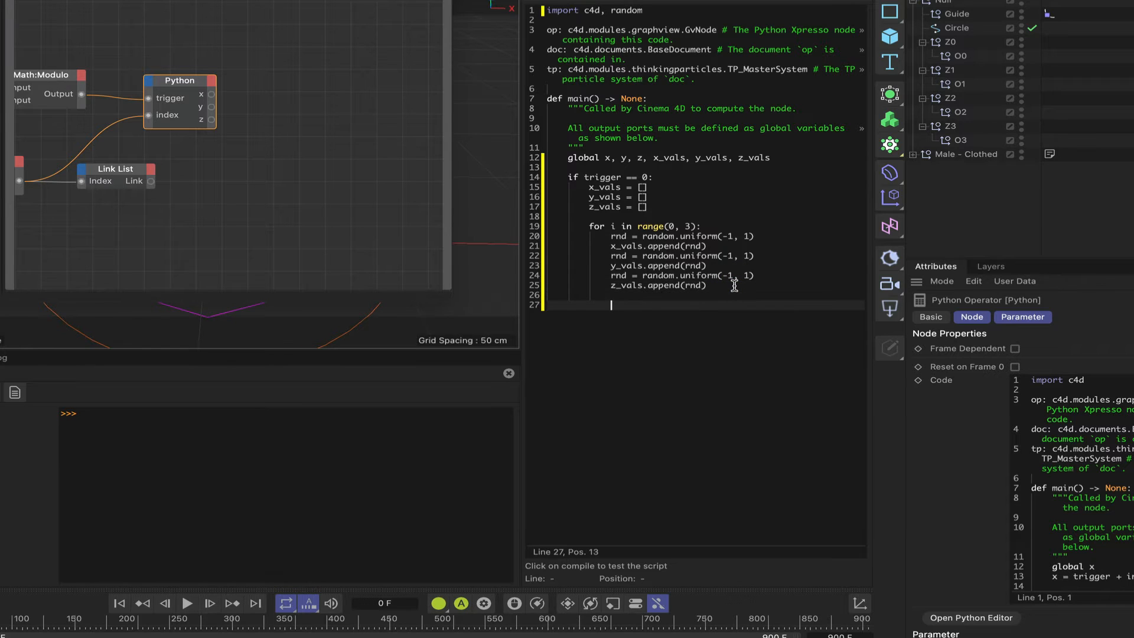
key(BackSpace)
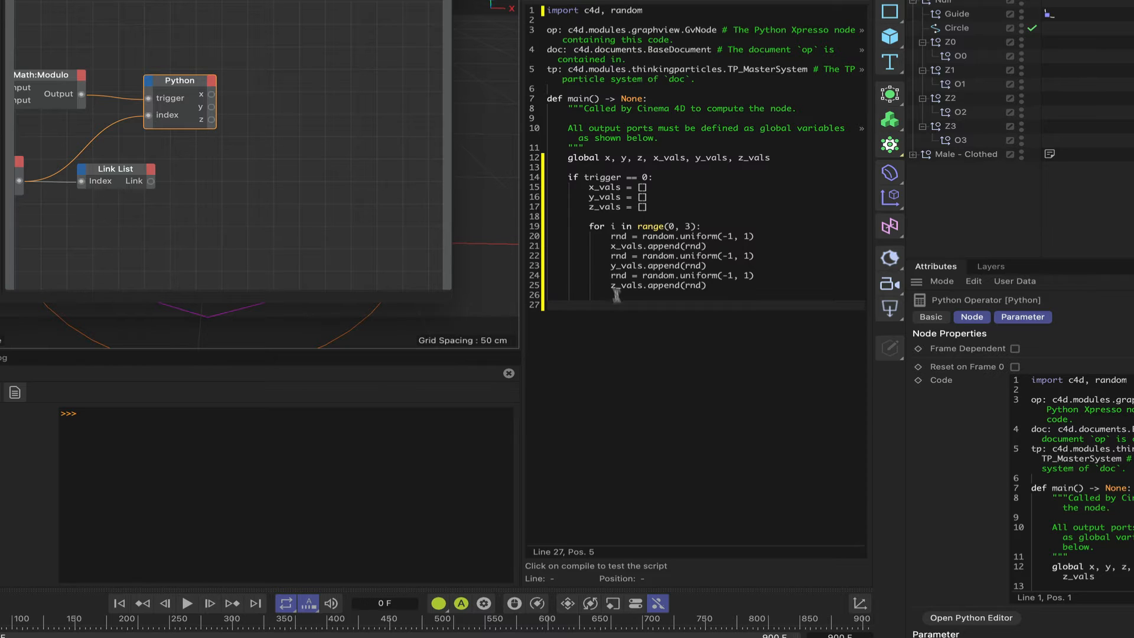
click(575, 305)
text(x = x_vals[index)
middle_drag(452, 284, 560, 278)
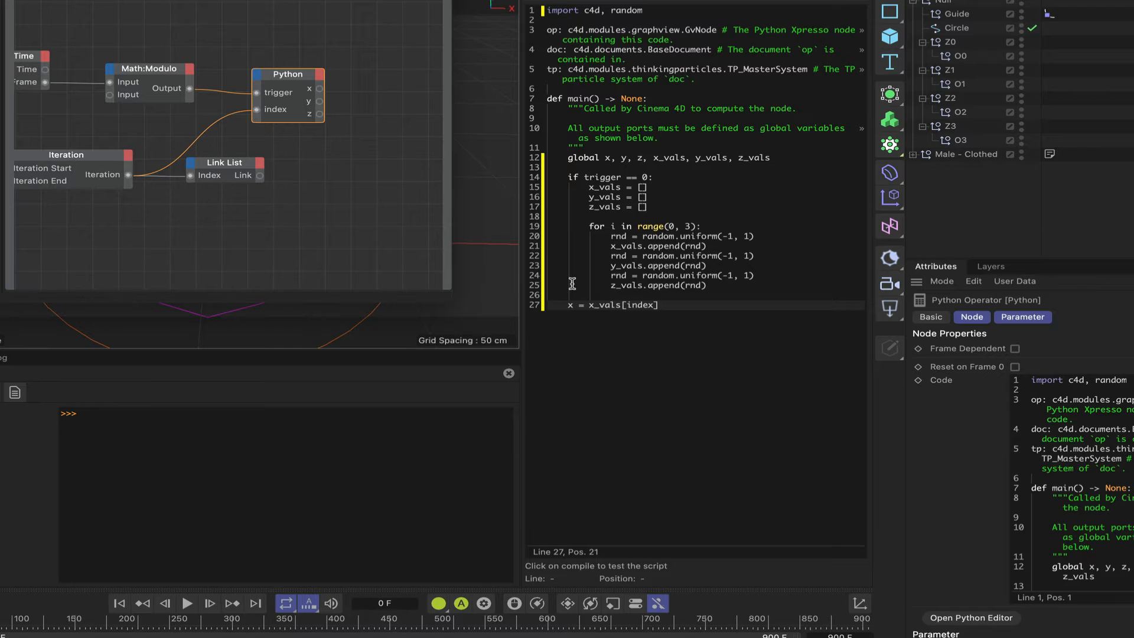
Duplicate the x assignment on a new line and change it to y = y_vals[index]
click(651, 306)
key(Return)
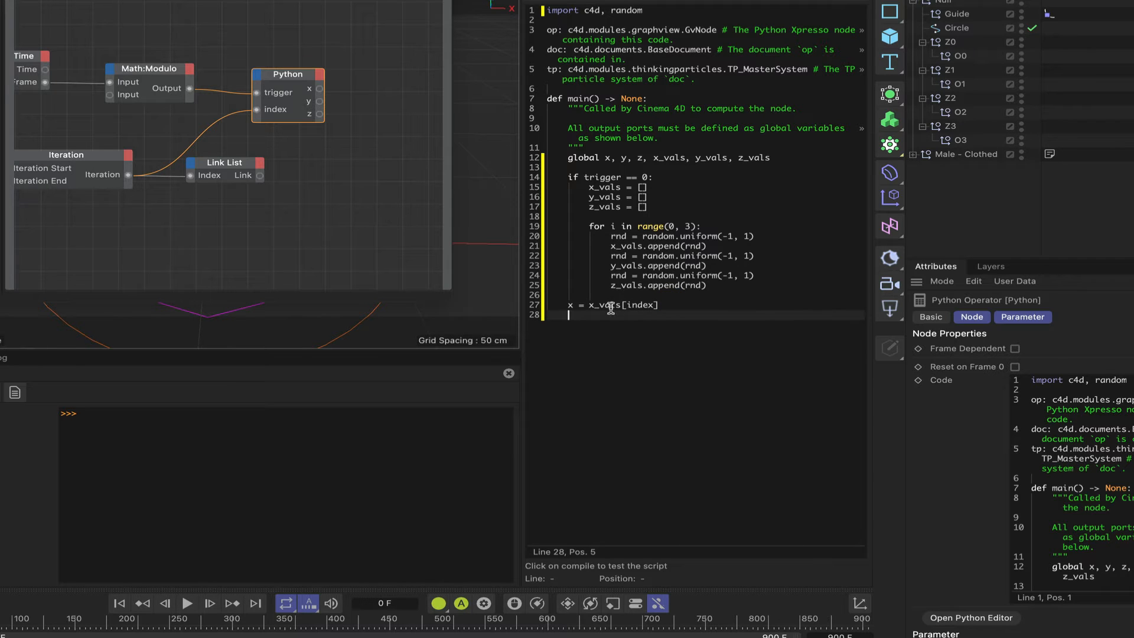
drag(568, 306, 665, 307)
key(ctrl+c)
click(595, 321)
key(ctrl+v)
click(575, 316)
key(BackSpace)
text(y)
key(Right)
key(Right)
key(Right)
key(Right)
key(End)
Add a further copy of the assignment below and change it to z = z_vals[index]
key(Return)
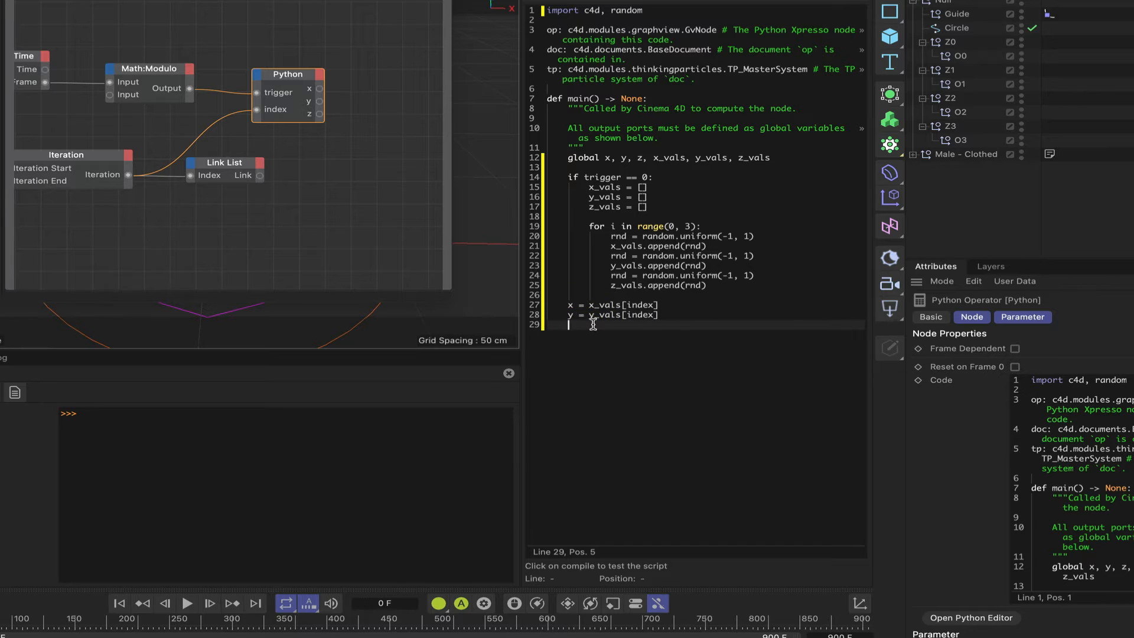
key(ctrl+v)
click(574, 326)
text(z)
key(Delete)
text(z)
click(736, 314)
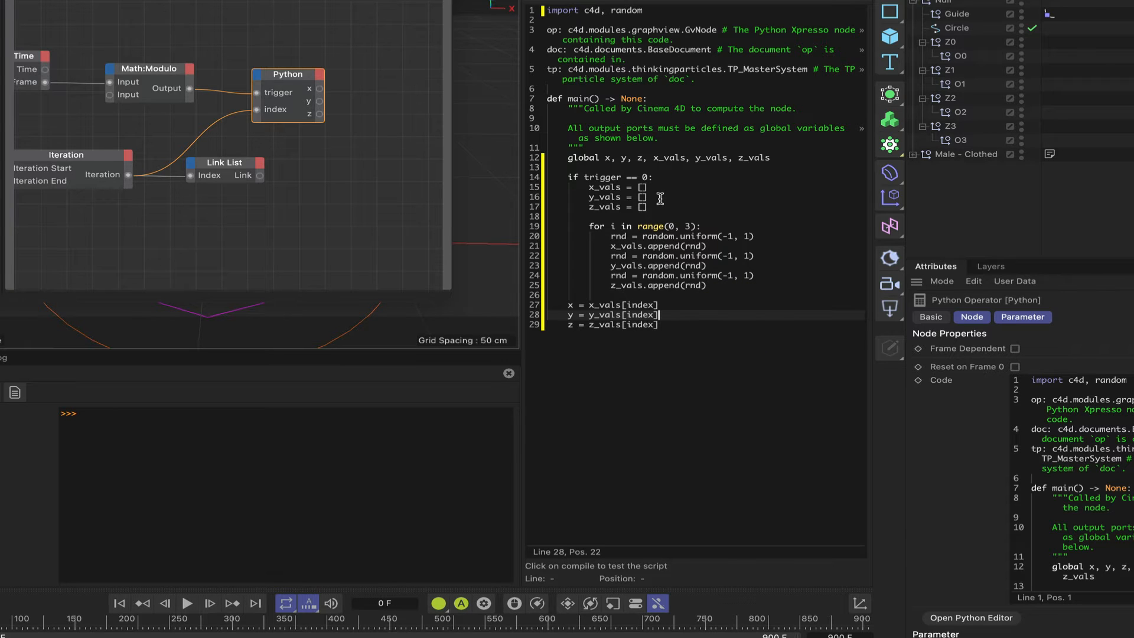
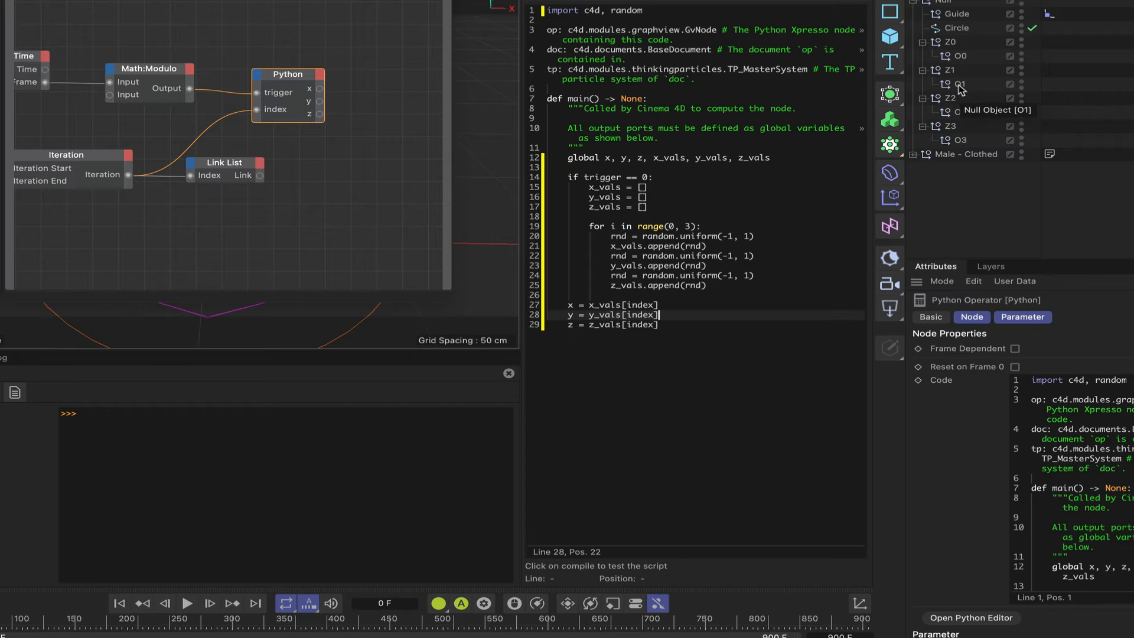
Add the O1 null to the XPresso graph as an object node, widen the graph window and space the node away from Python
drag(960, 88, 395, 87)
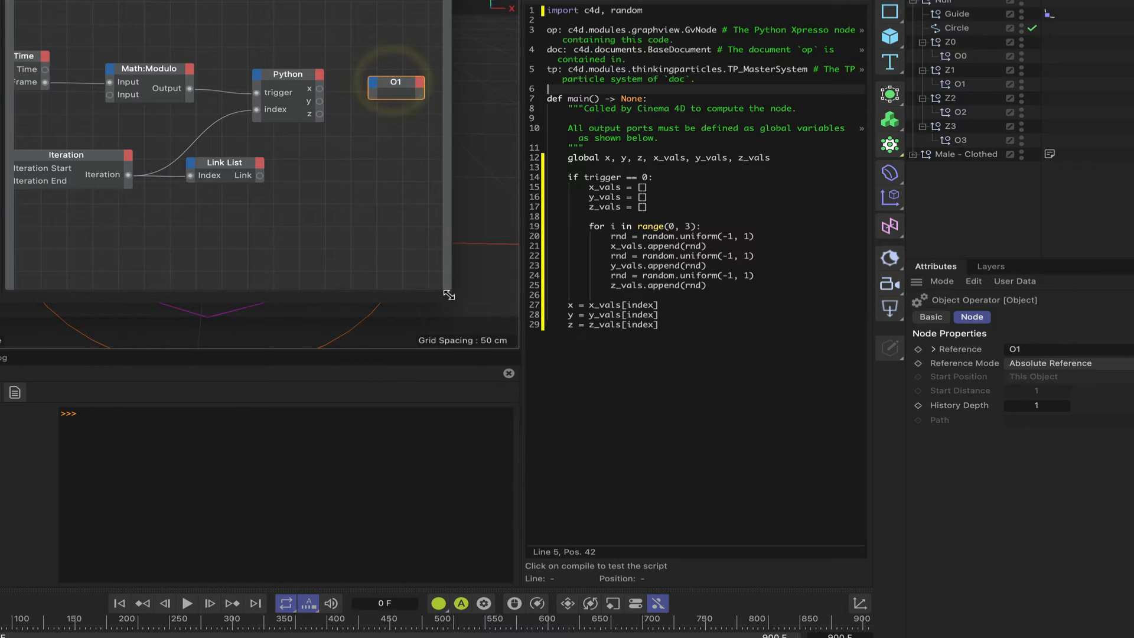
drag(449, 294, 715, 294)
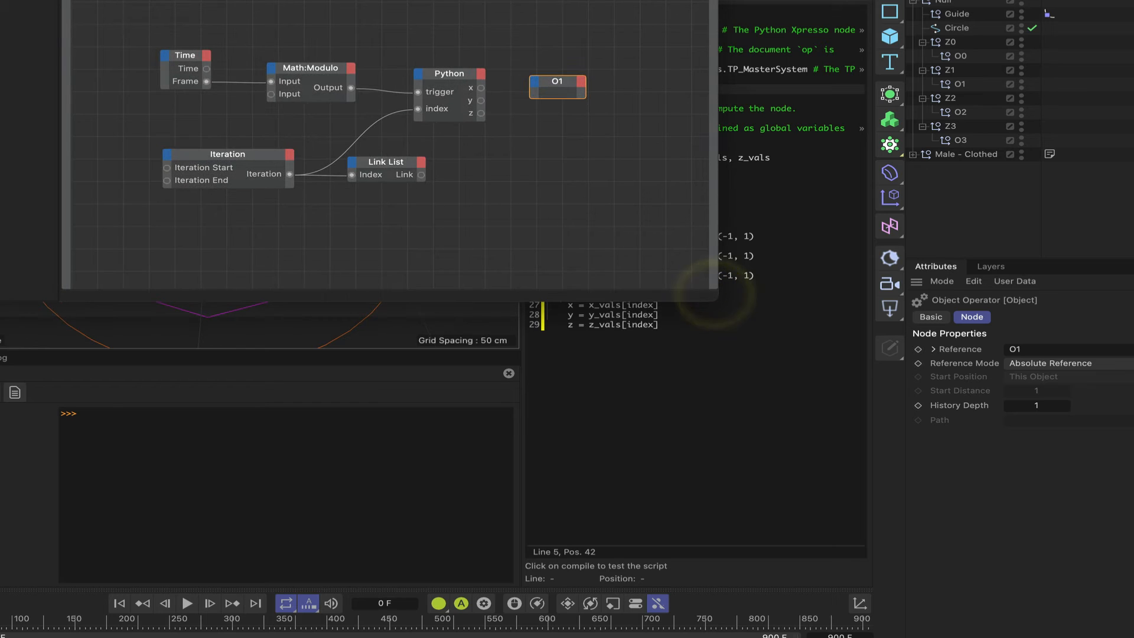
middle_drag(702, 289, 562, 283)
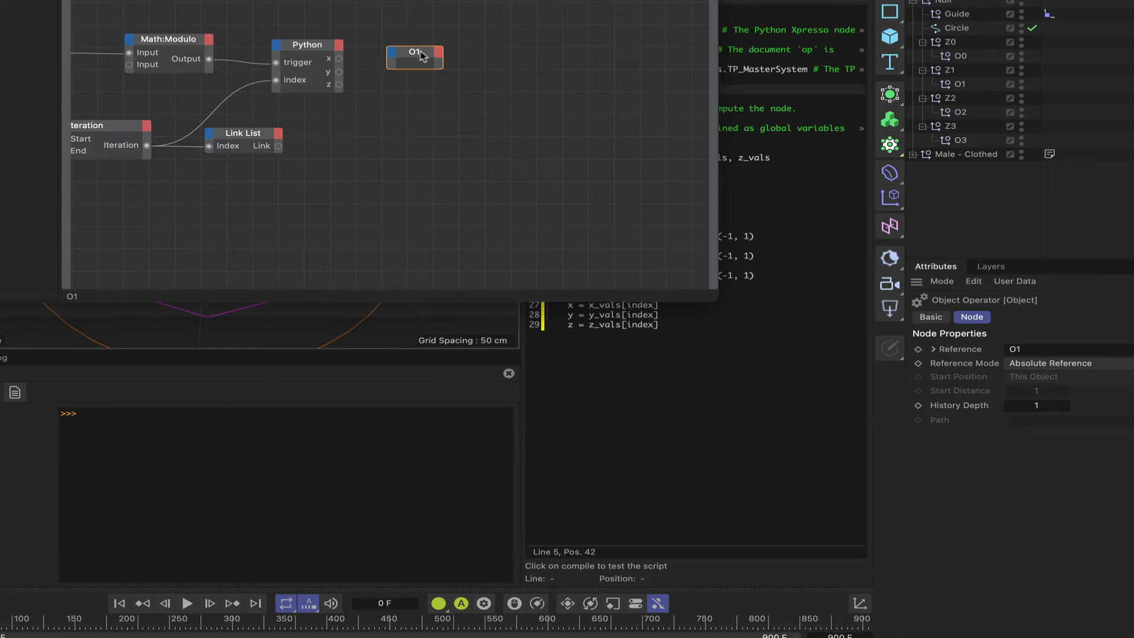
drag(421, 54, 472, 60)
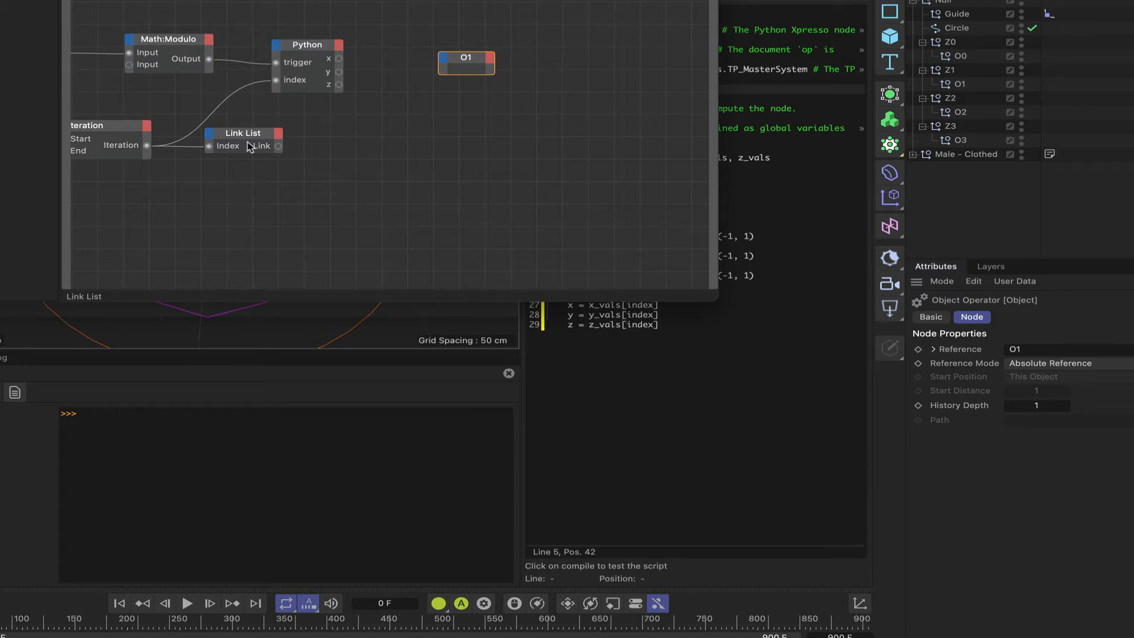
Connect the Link List node's Link output to an Object input on the O1 node
click(249, 147)
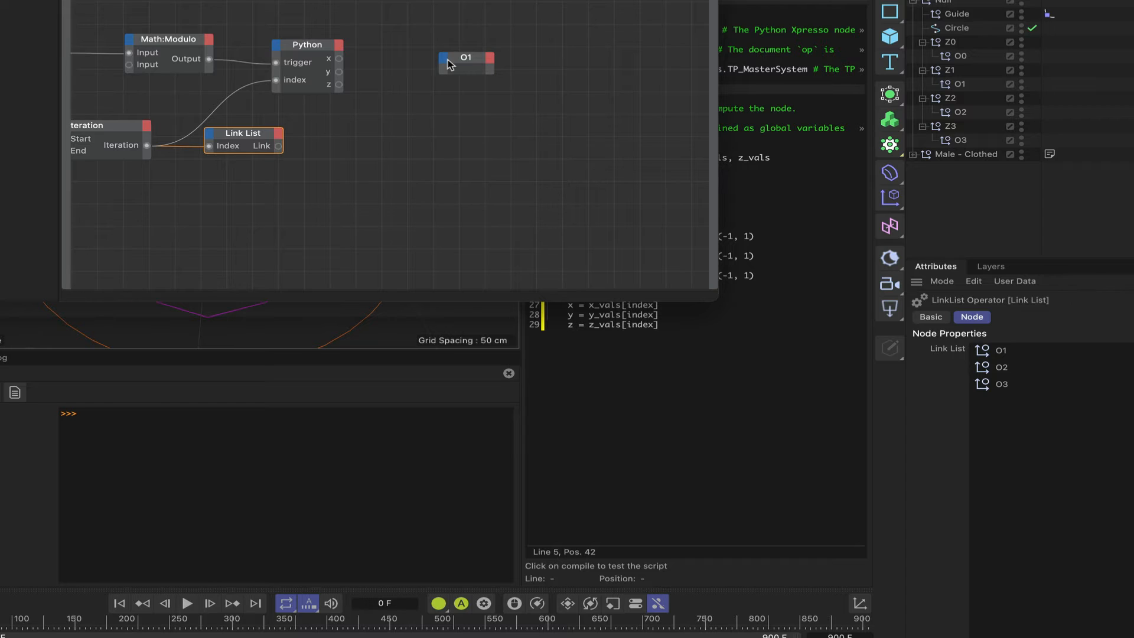
drag(278, 147, 467, 110)
click(489, 161)
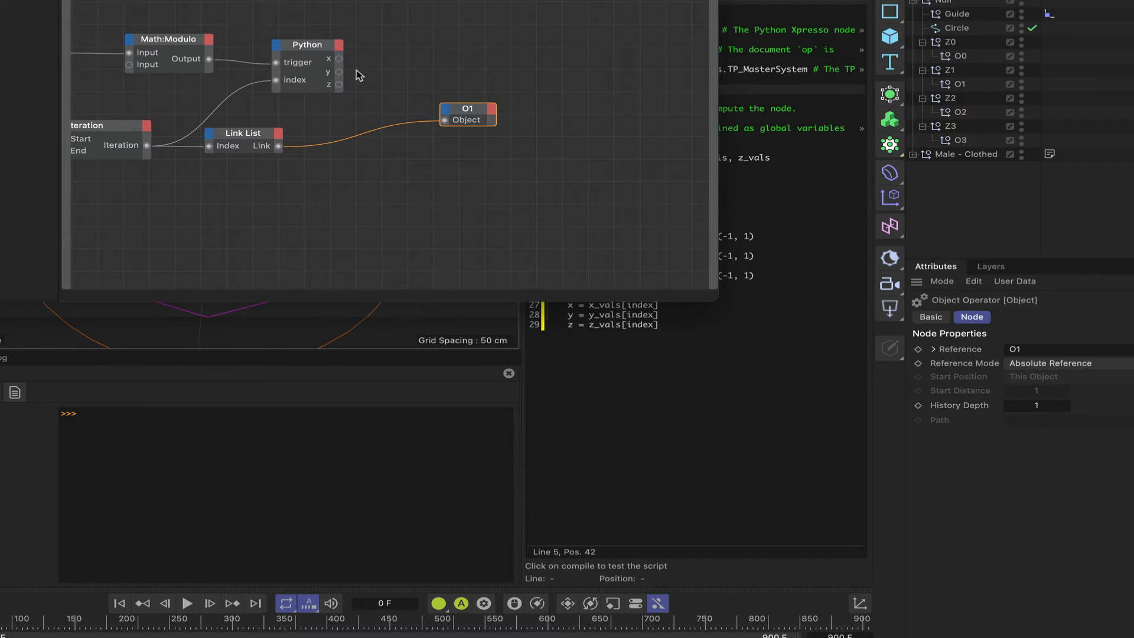
Add a Position . X transform input port to the O1 node
click(450, 110)
mouse_move(494, 154)
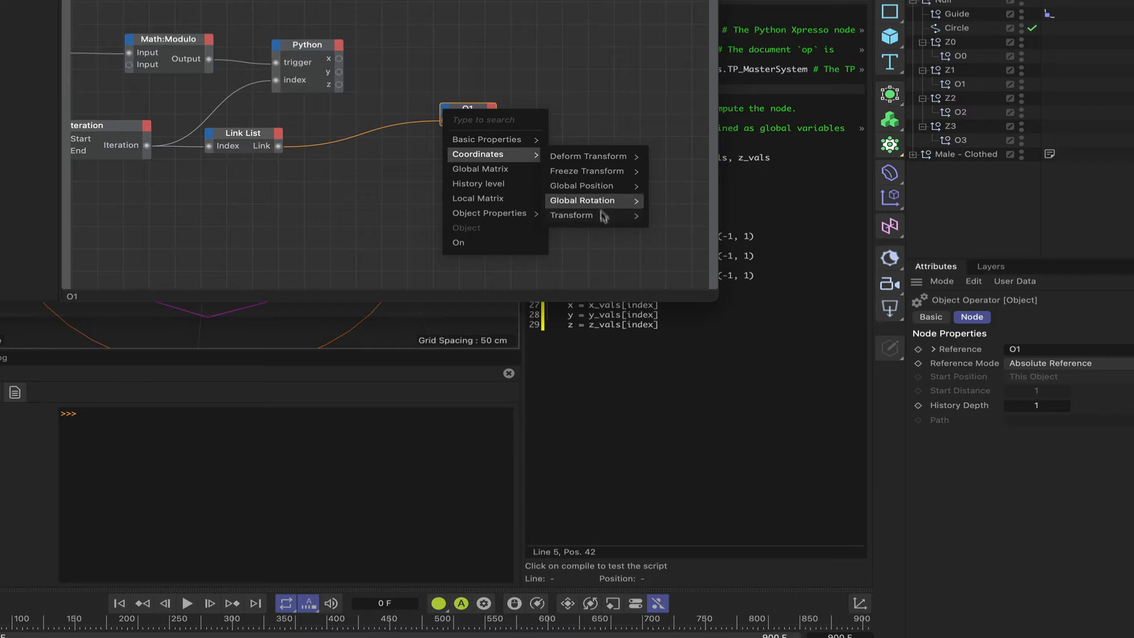
mouse_move(602, 216)
mouse_move(699, 217)
click(790, 232)
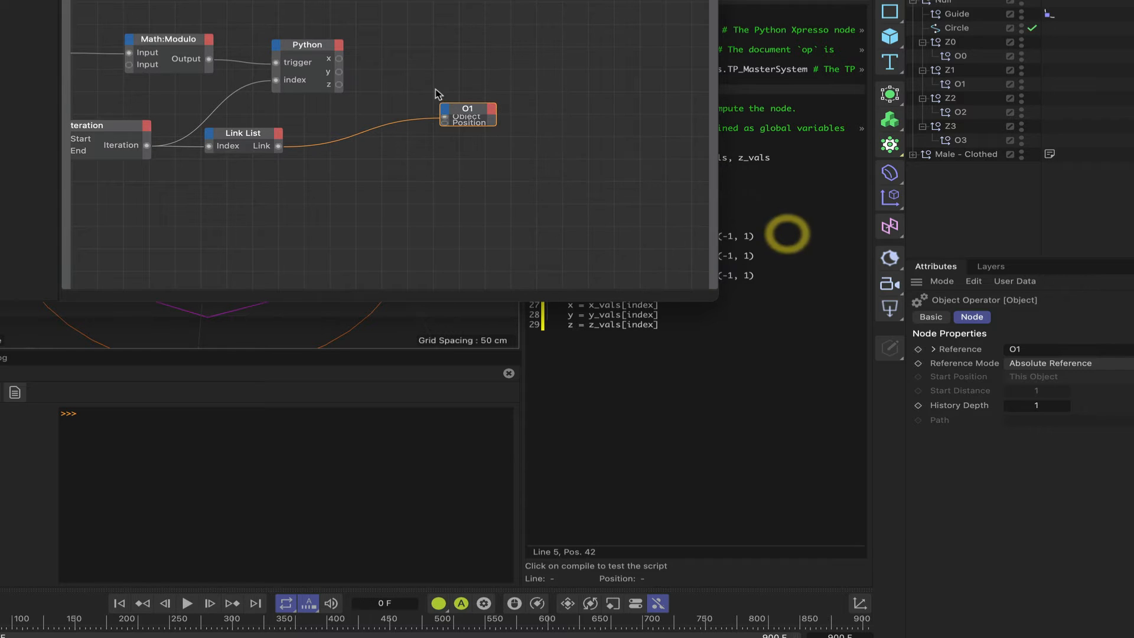
Add a Position . Y transform input port to the O1 node
click(446, 110)
mouse_move(508, 155)
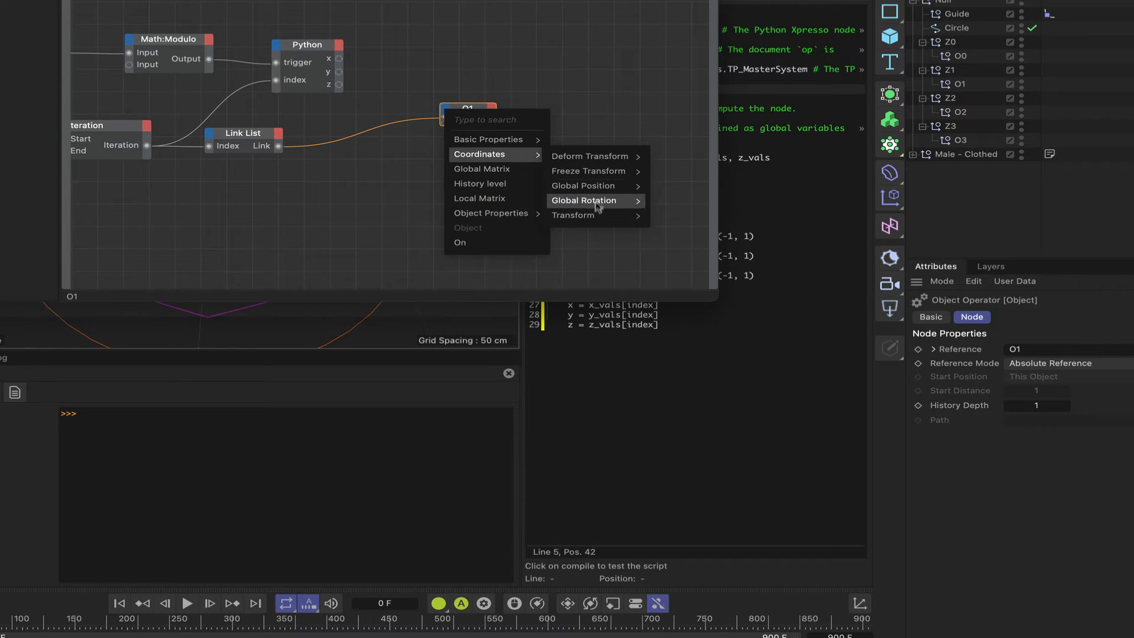
mouse_move(602, 216)
mouse_move(725, 219)
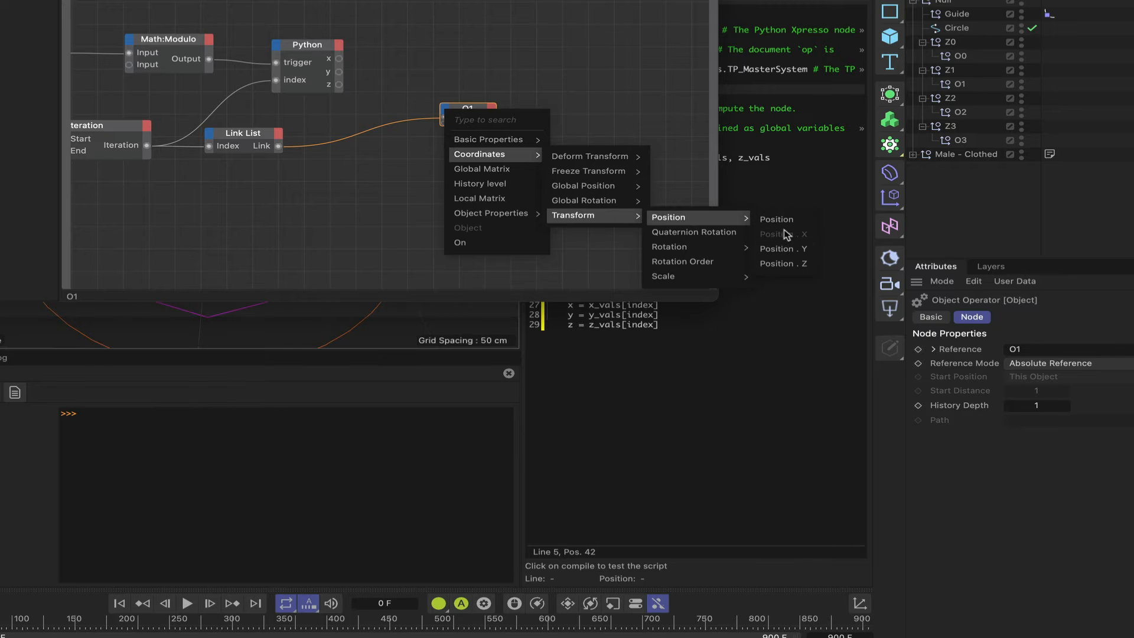
click(783, 248)
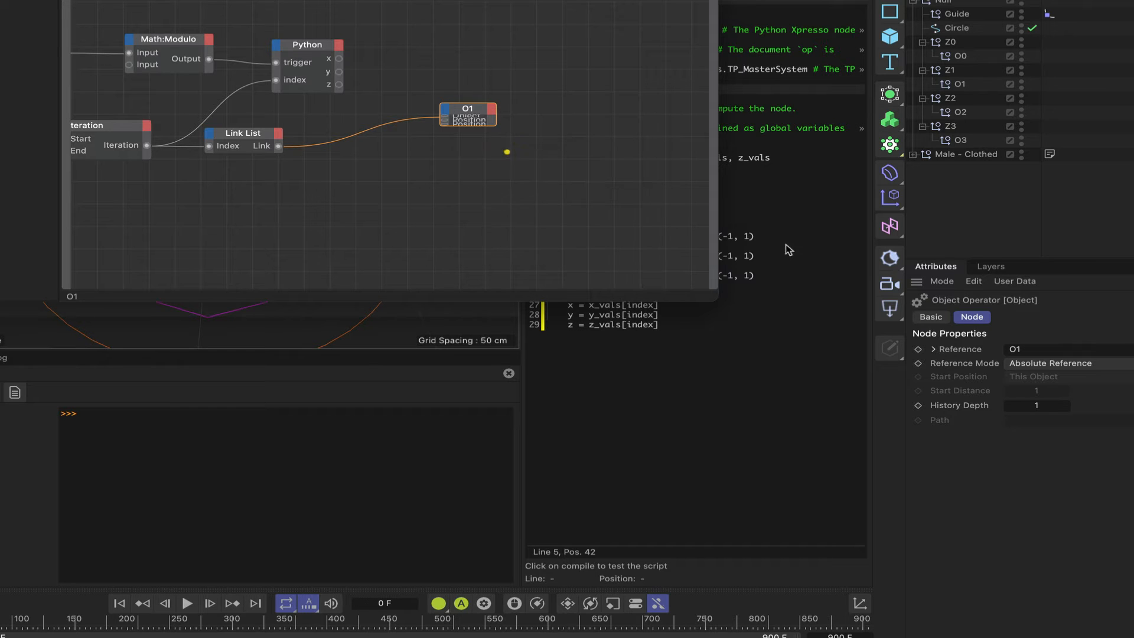
Add a Position . Z transform input port to the O1 node and expand the node to show all its ports
click(446, 112)
mouse_move(479, 154)
mouse_move(597, 216)
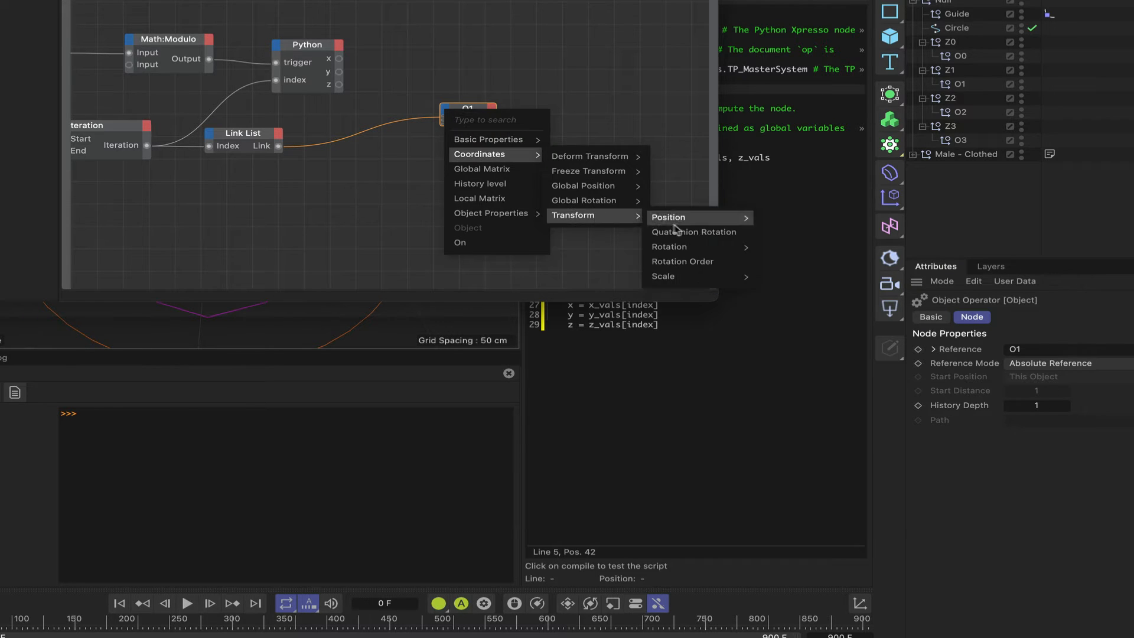
mouse_move(679, 218)
click(780, 261)
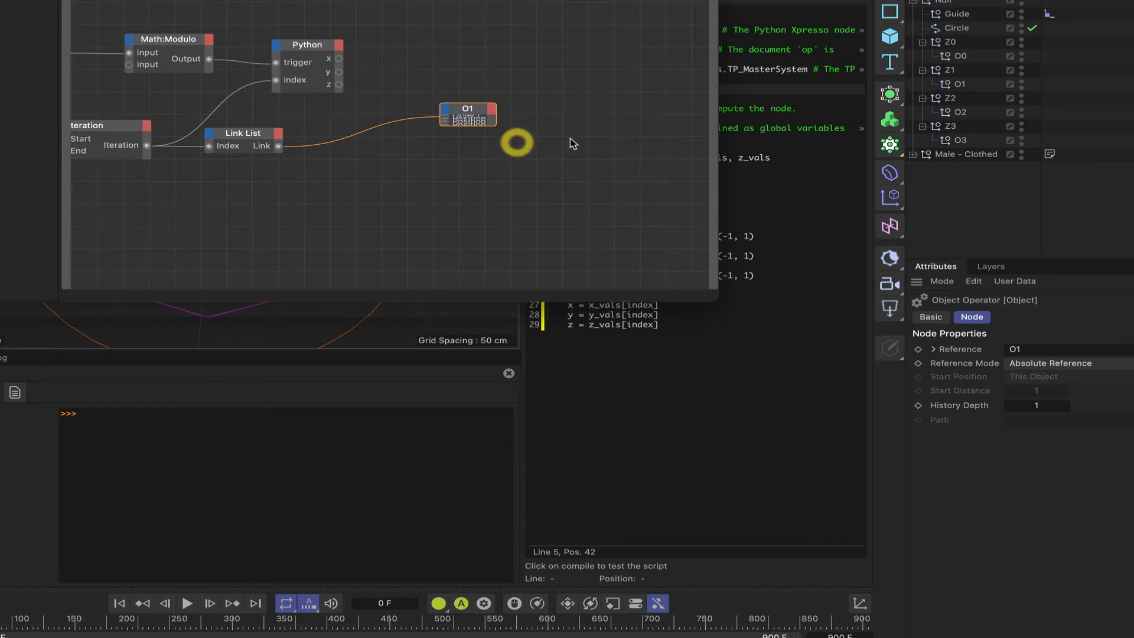
click(477, 108)
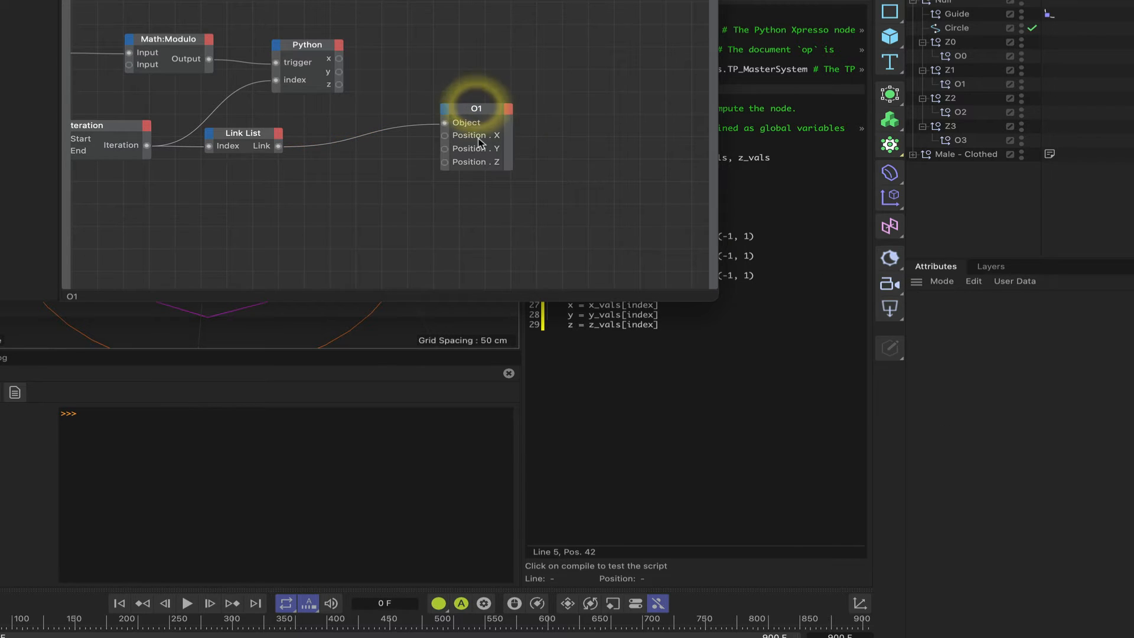
Reorder O1's inputs to Position . X, Y, Z, Object, and connect Python's x, y and z outputs to the matching Position inputs
drag(472, 130, 469, 165)
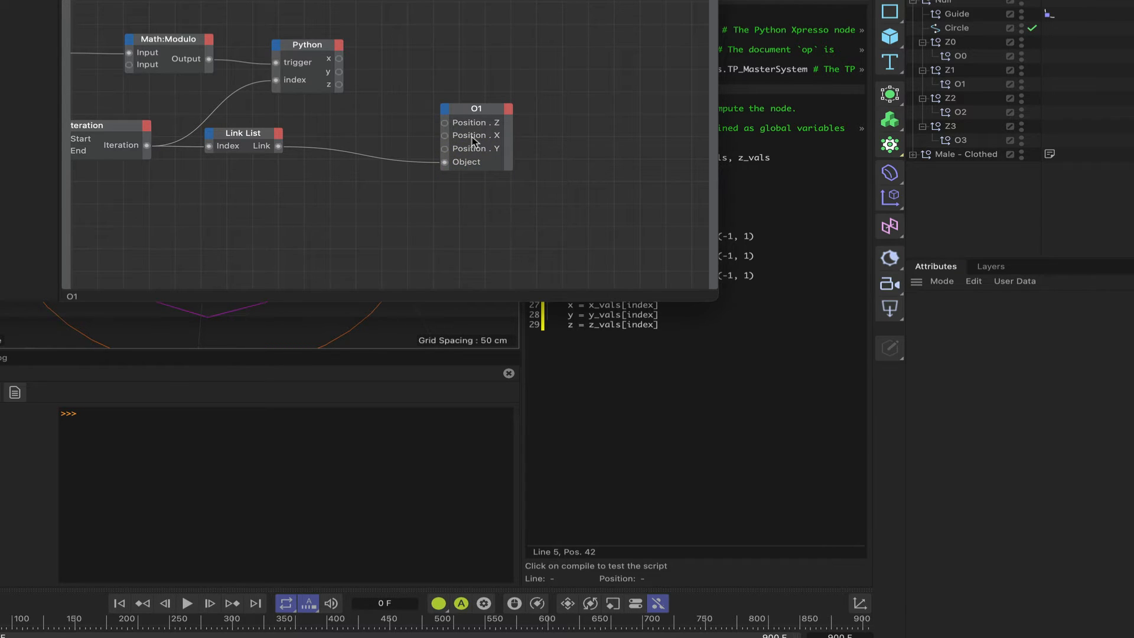
drag(471, 126, 473, 91)
drag(339, 59, 445, 104)
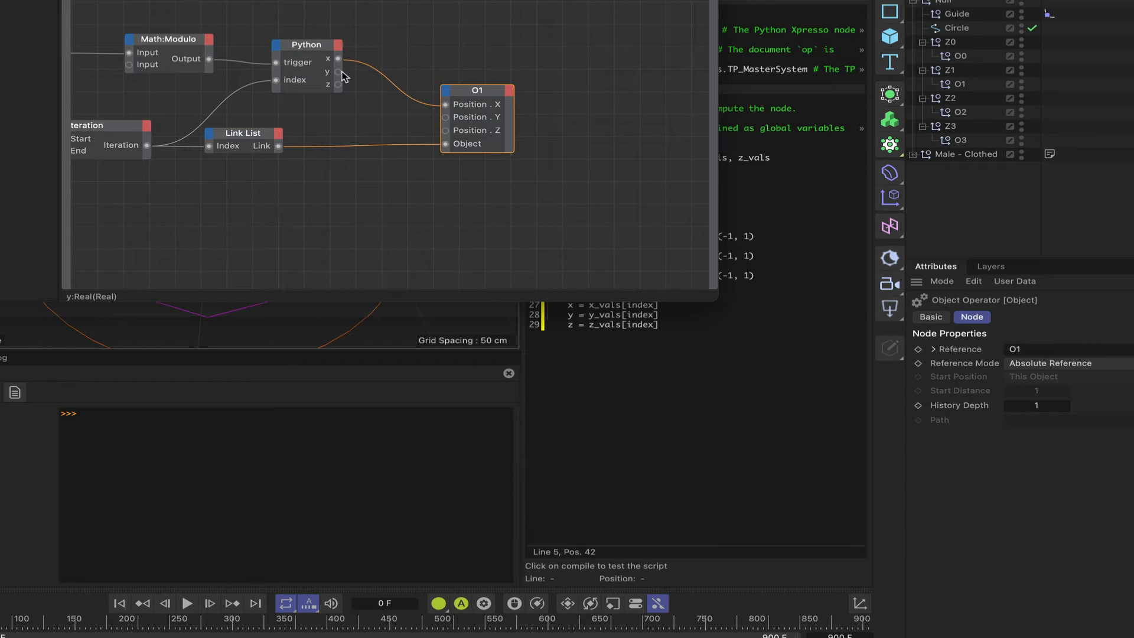
drag(340, 72, 445, 117)
drag(338, 84, 445, 130)
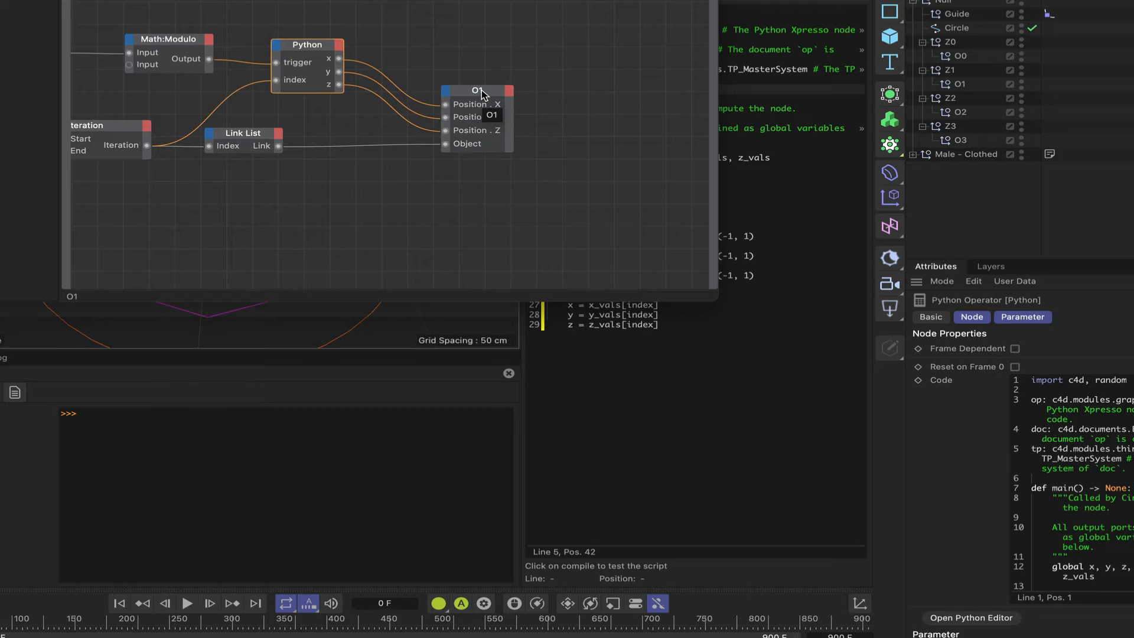
Add a Position . X transform output port to the O1 node
click(481, 92)
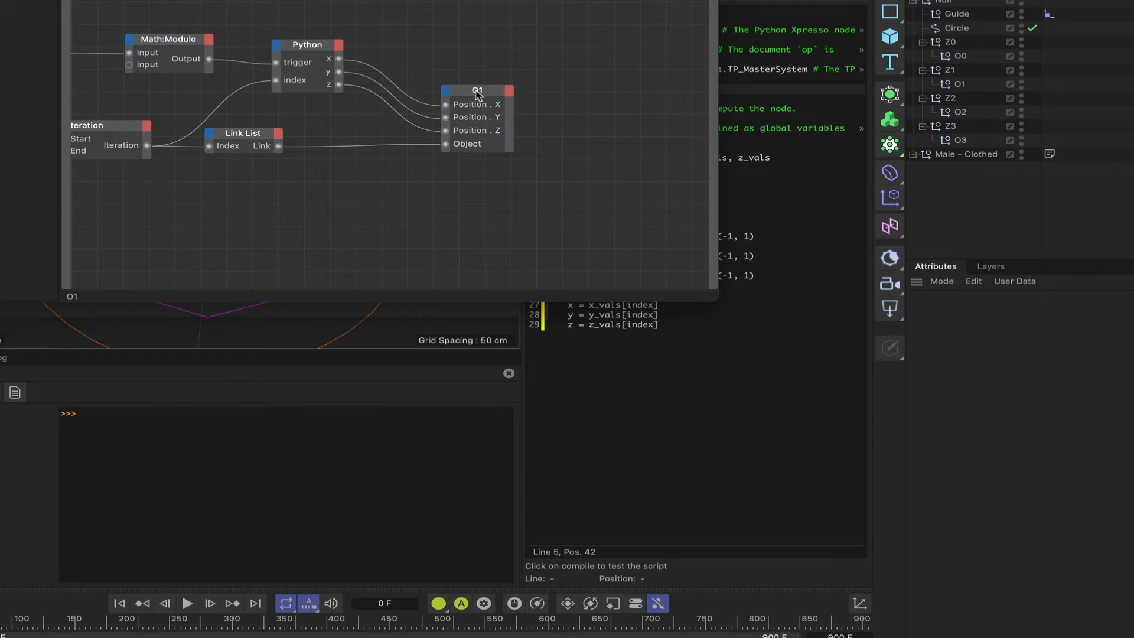
click(507, 91)
mouse_move(542, 136)
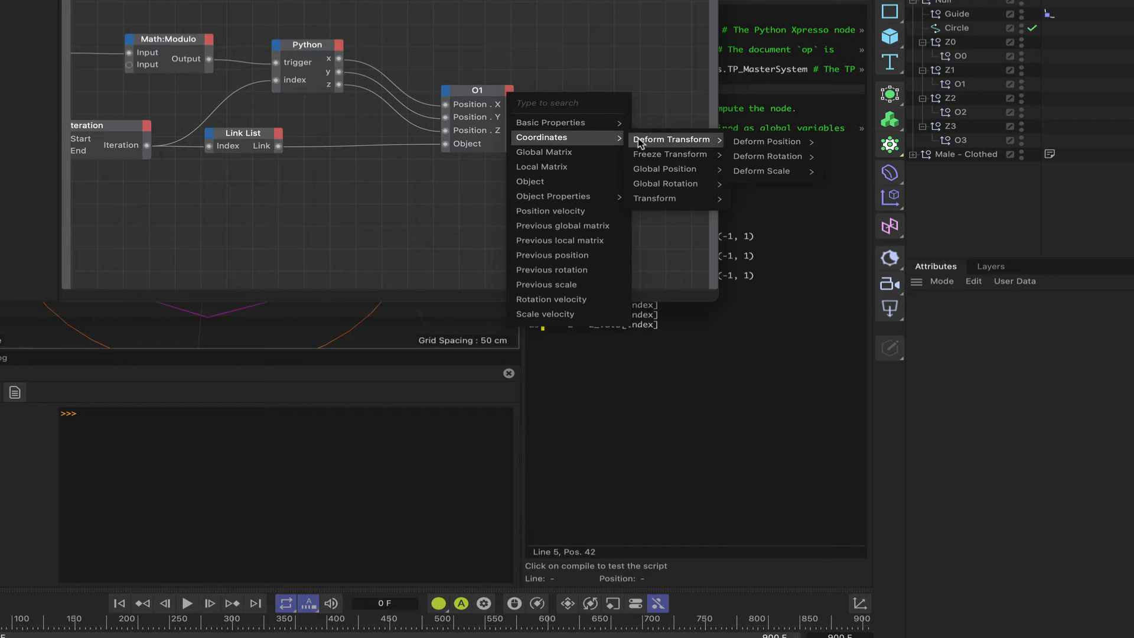
mouse_move(671, 201)
mouse_move(765, 202)
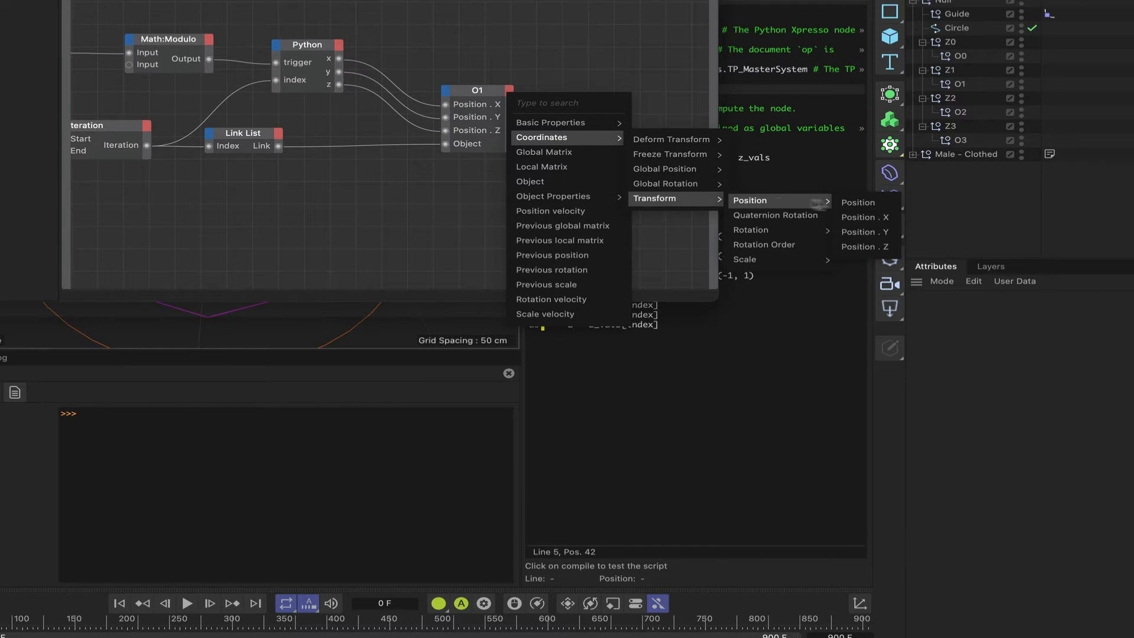
click(862, 215)
Add a Position . Y transform output port to the O1 node
click(509, 92)
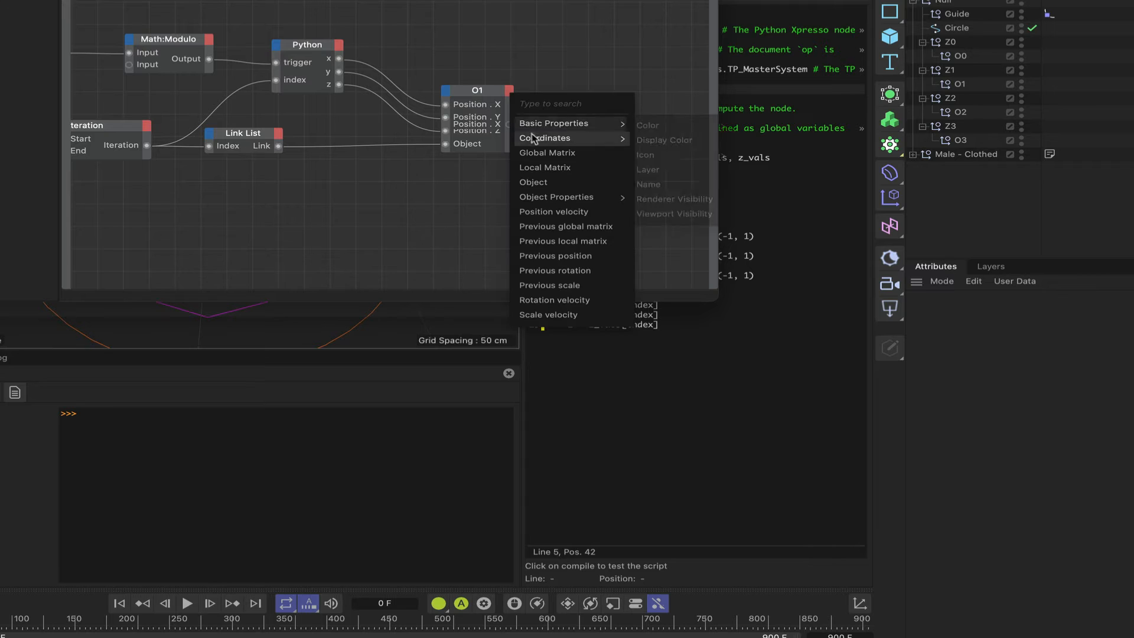
mouse_move(561, 137)
mouse_move(673, 199)
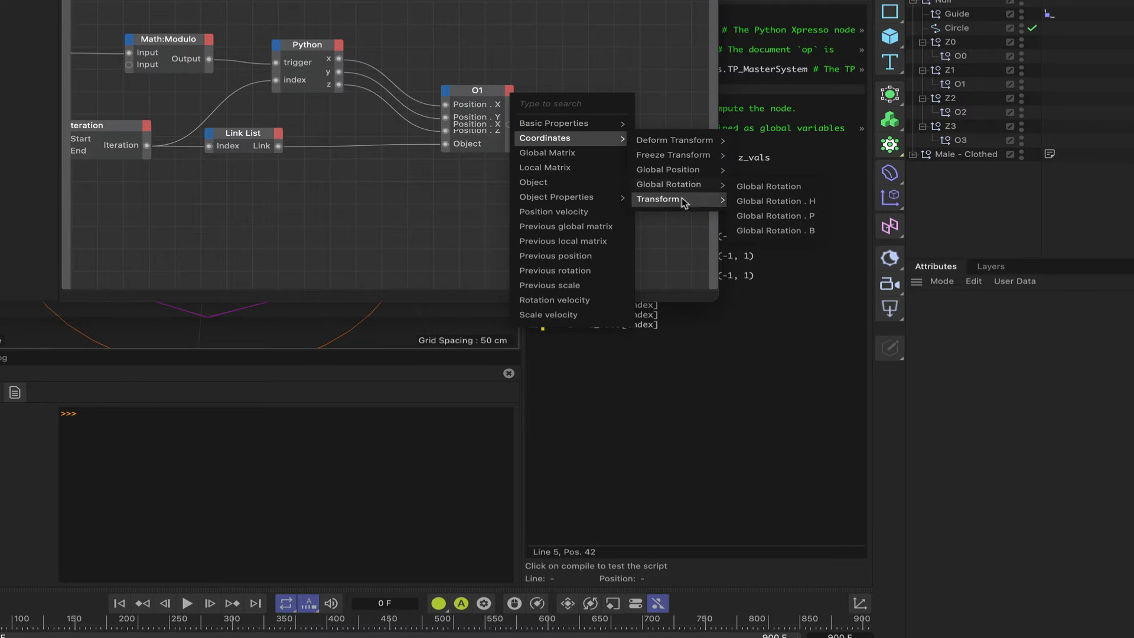
mouse_move(829, 200)
click(865, 232)
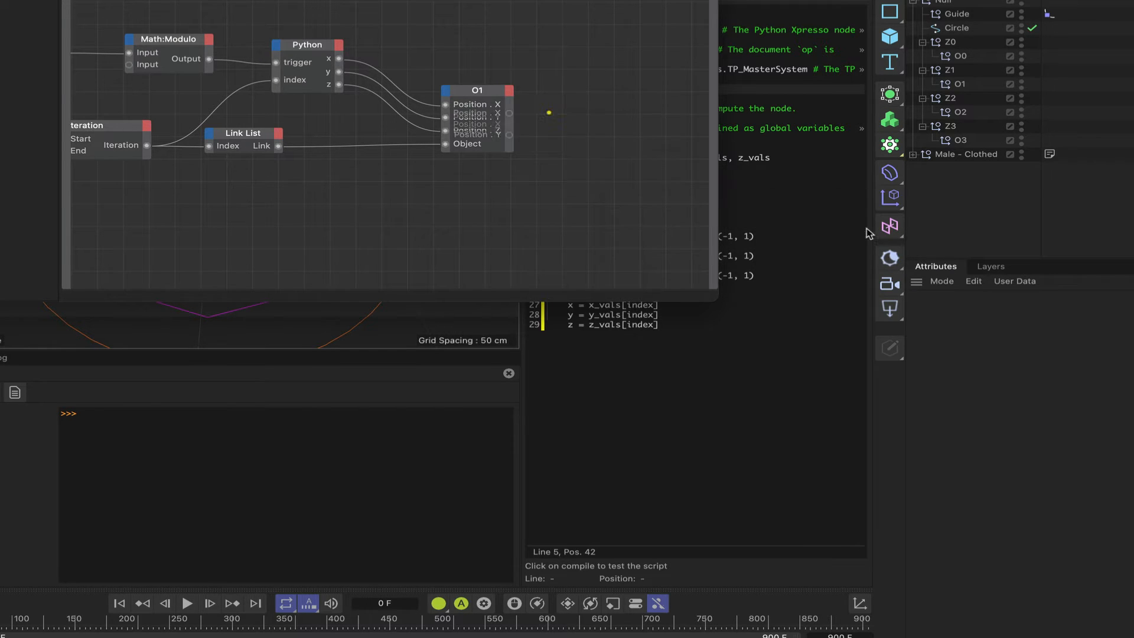
Add a Position . Z transform output port to the O1 node and expand the node to show all its ports
click(508, 91)
mouse_move(530, 137)
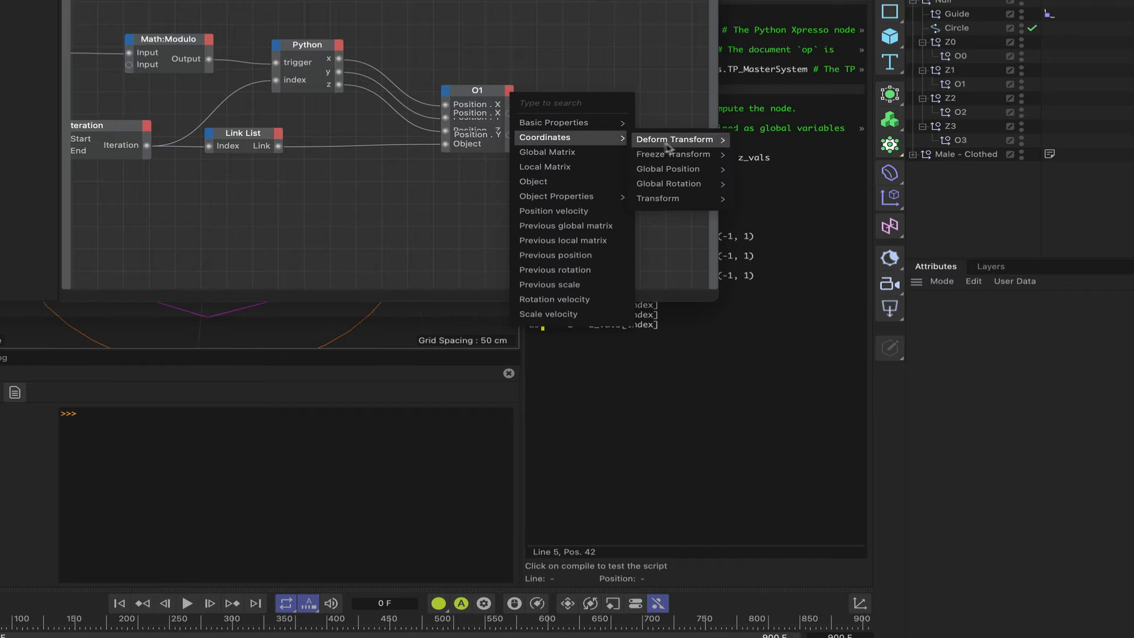
mouse_move(679, 200)
mouse_move(765, 204)
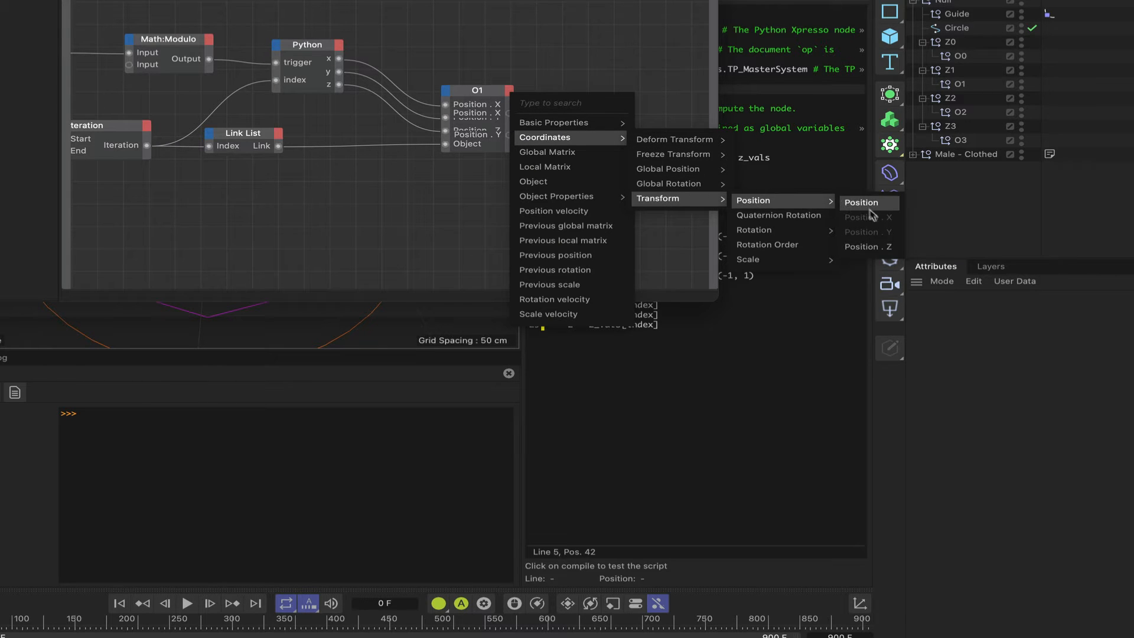
click(865, 246)
click(484, 94)
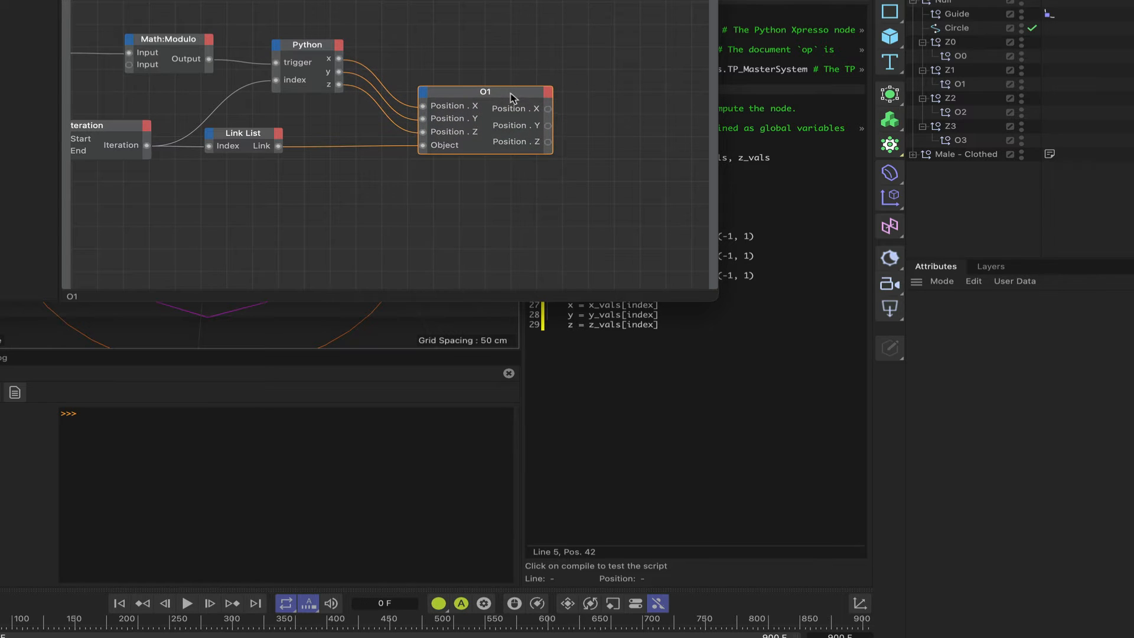
click(507, 93)
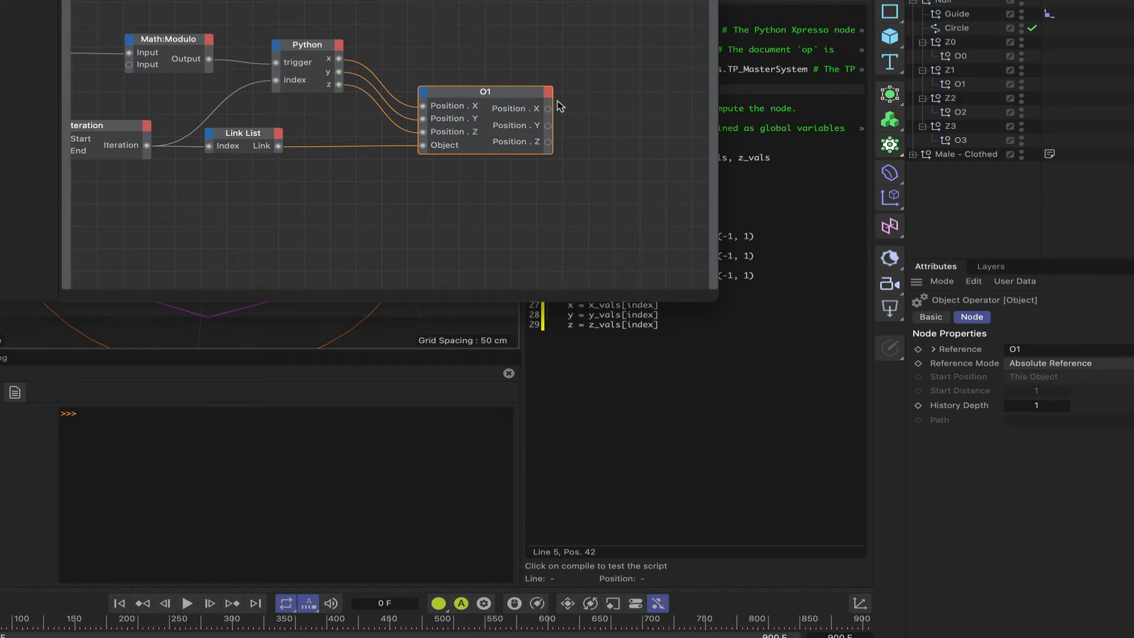
Add a Reals2Vector node beside O1 and connect O1's Position . X, Y and Z outputs to its X, Y and Z inputs
right_click(574, 130)
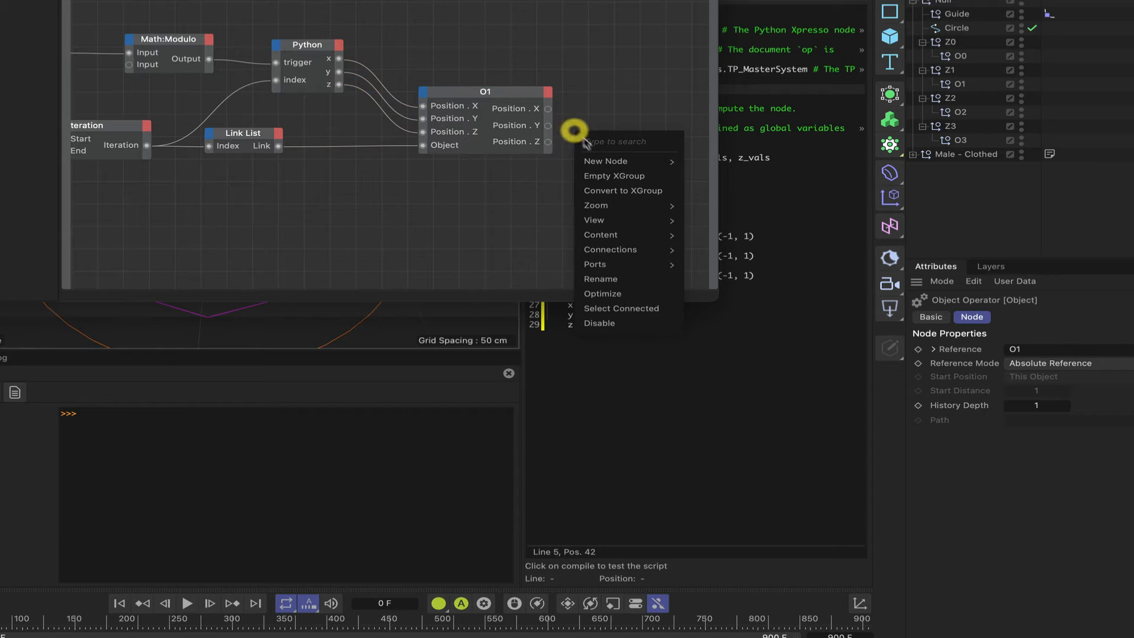
mouse_move(599, 161)
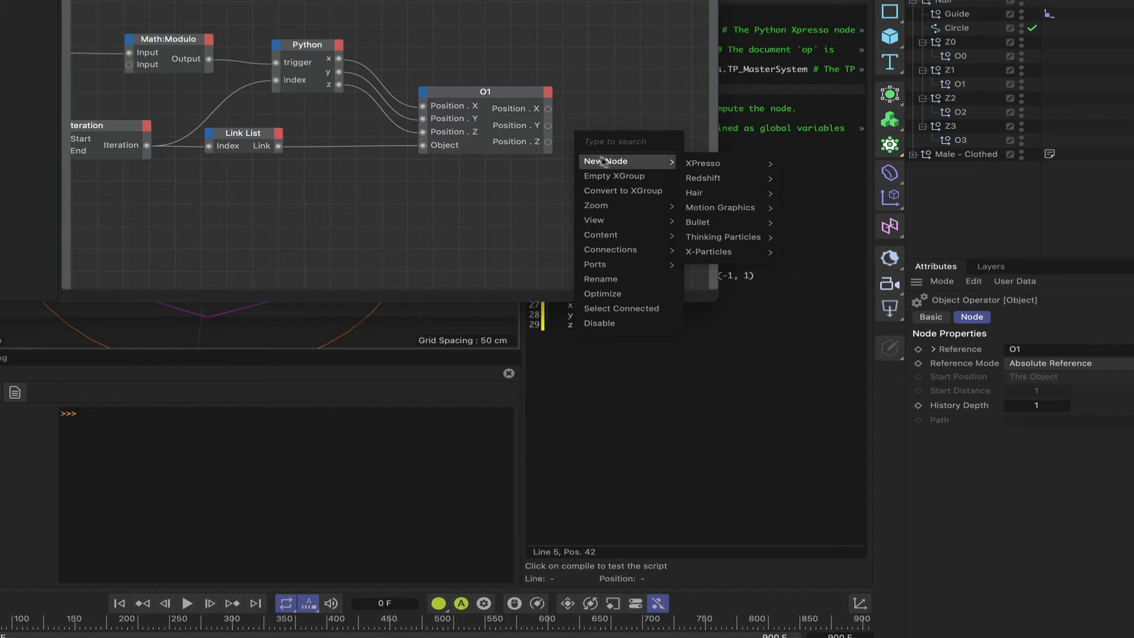
mouse_move(726, 163)
mouse_move(796, 183)
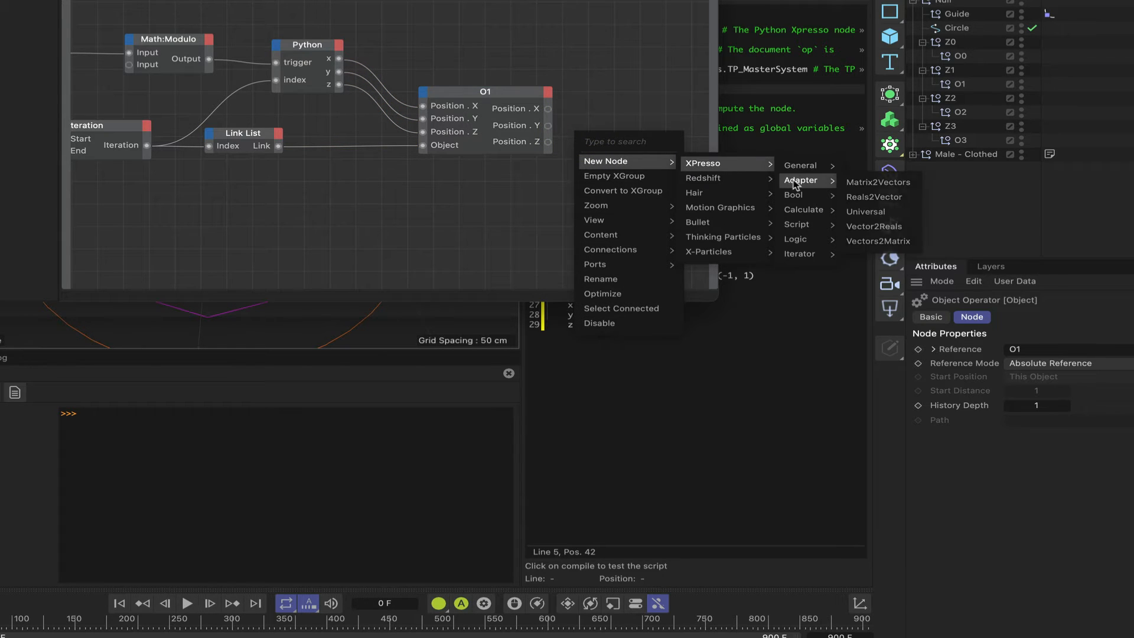
click(867, 198)
drag(585, 100, 630, 100)
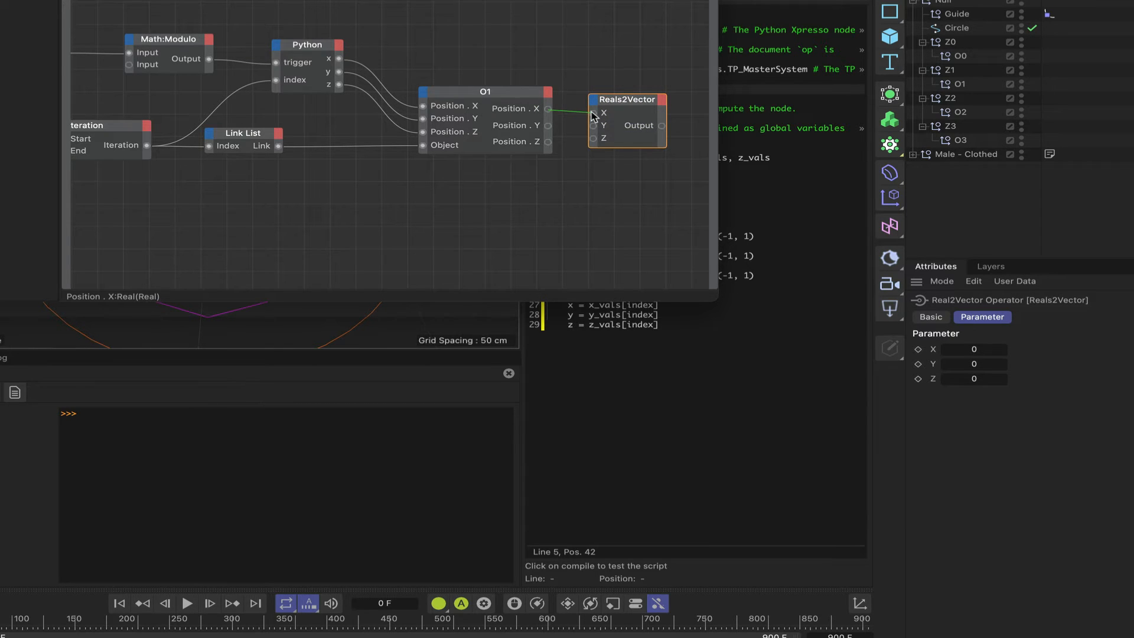
drag(593, 114, 593, 140)
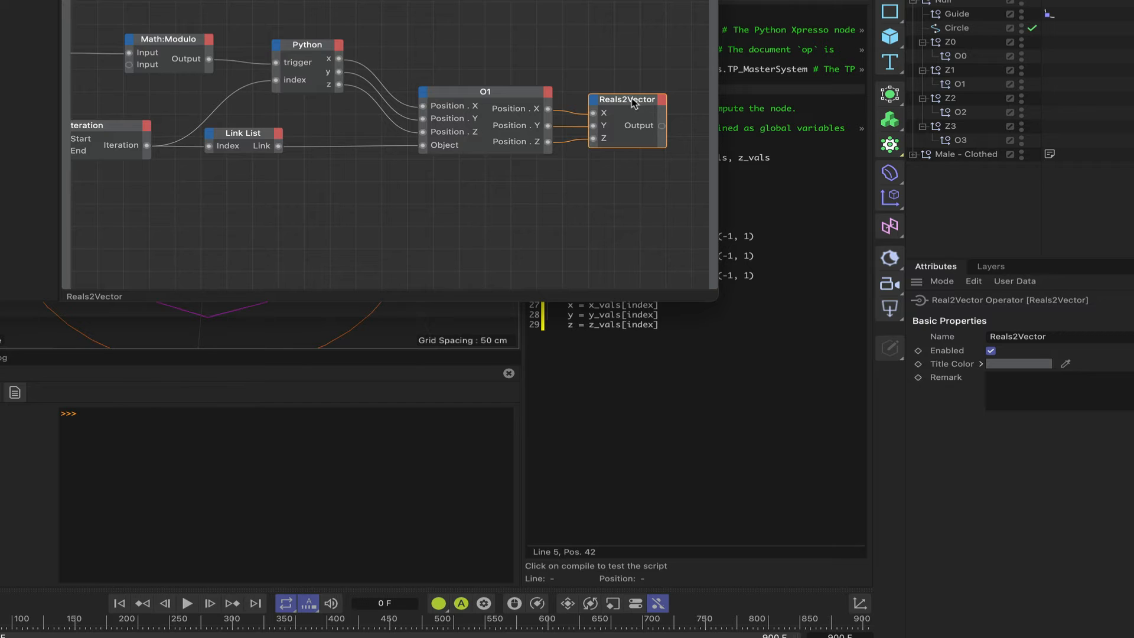
click(632, 101)
Enlarge the graph window, add a Point node and place it beyond and slightly below the Reals2Vector node
drag(710, 301, 916, 321)
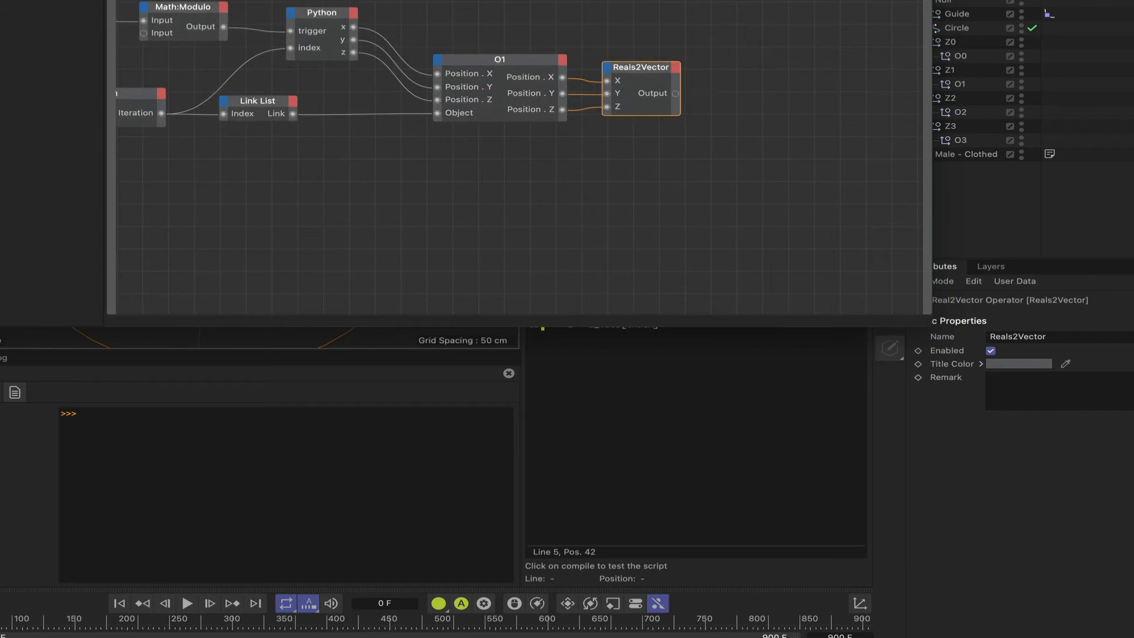
alt+middle_drag(532, 177, 506, 174)
right_click(518, 190)
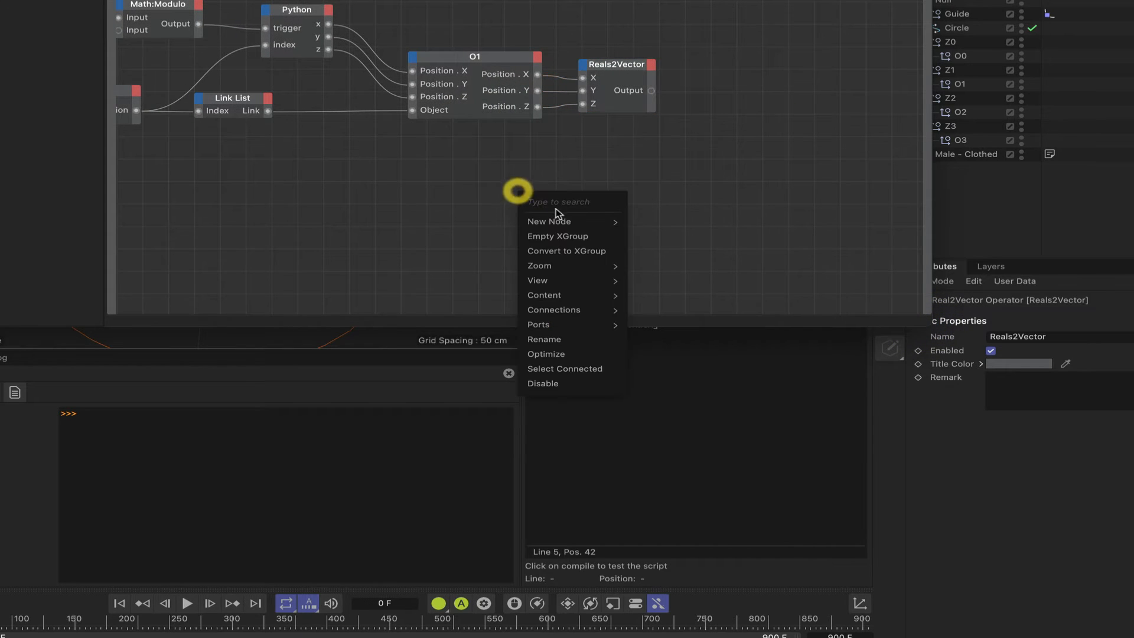
mouse_move(558, 222)
mouse_move(697, 223)
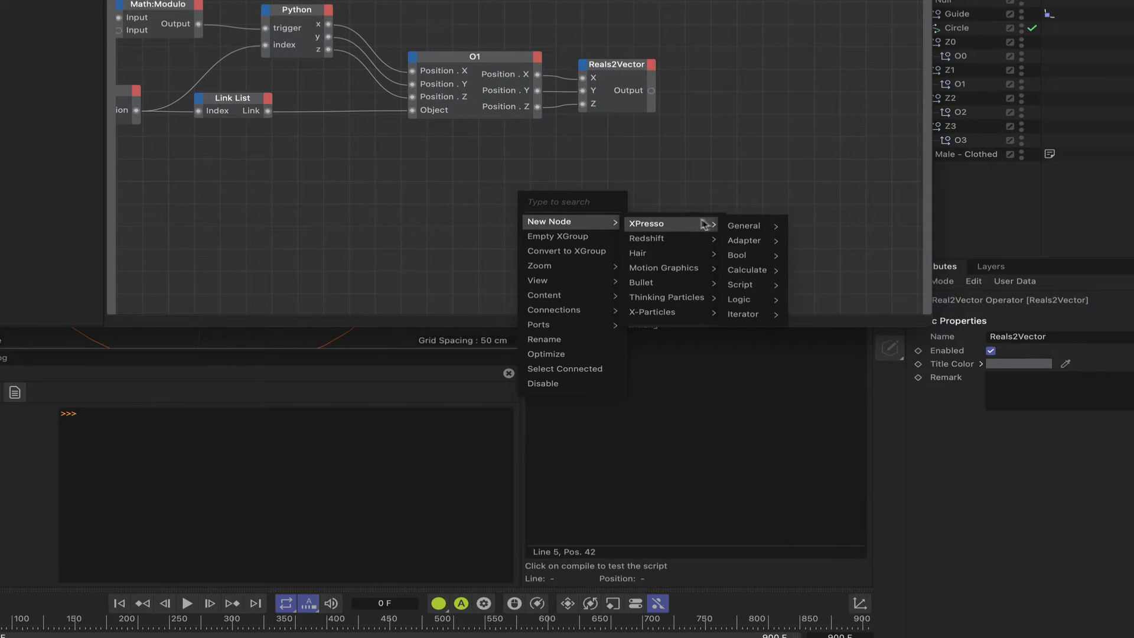
mouse_move(750, 226)
click(828, 454)
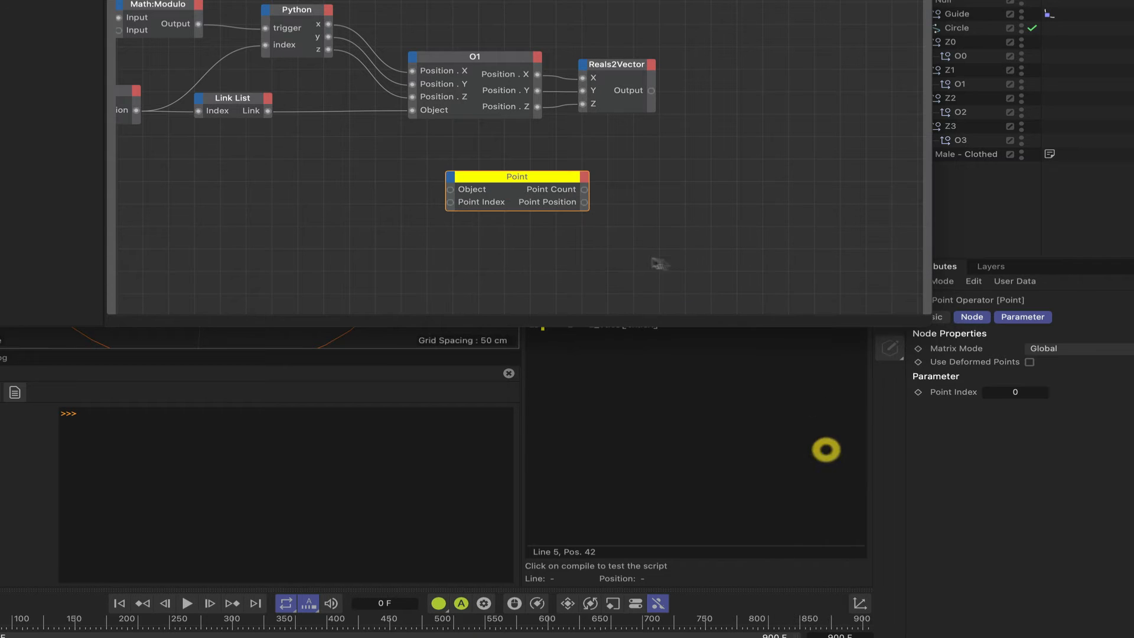
drag(531, 178, 768, 158)
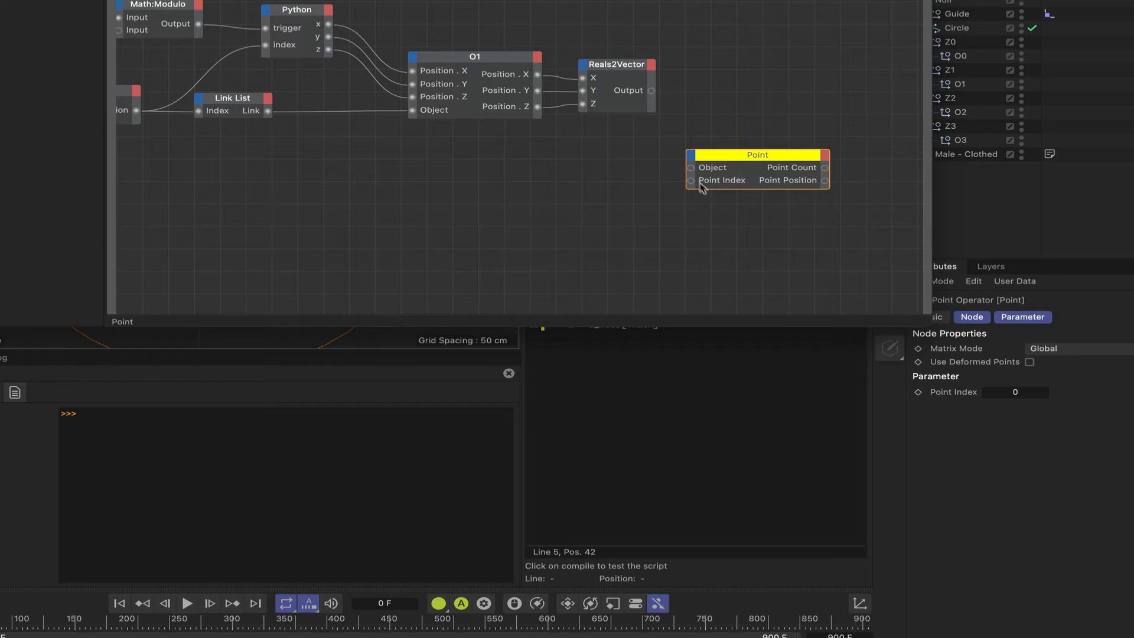
Add a Point Position input port to the Point node and expand the node to show all its ports
click(690, 155)
click(718, 193)
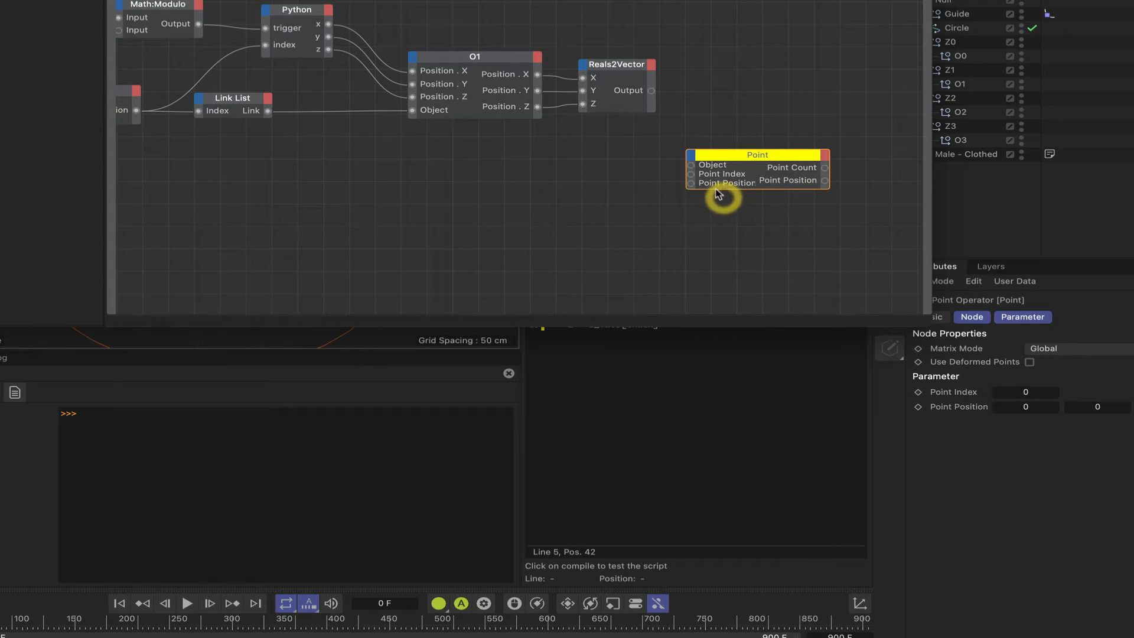
double_click(740, 157)
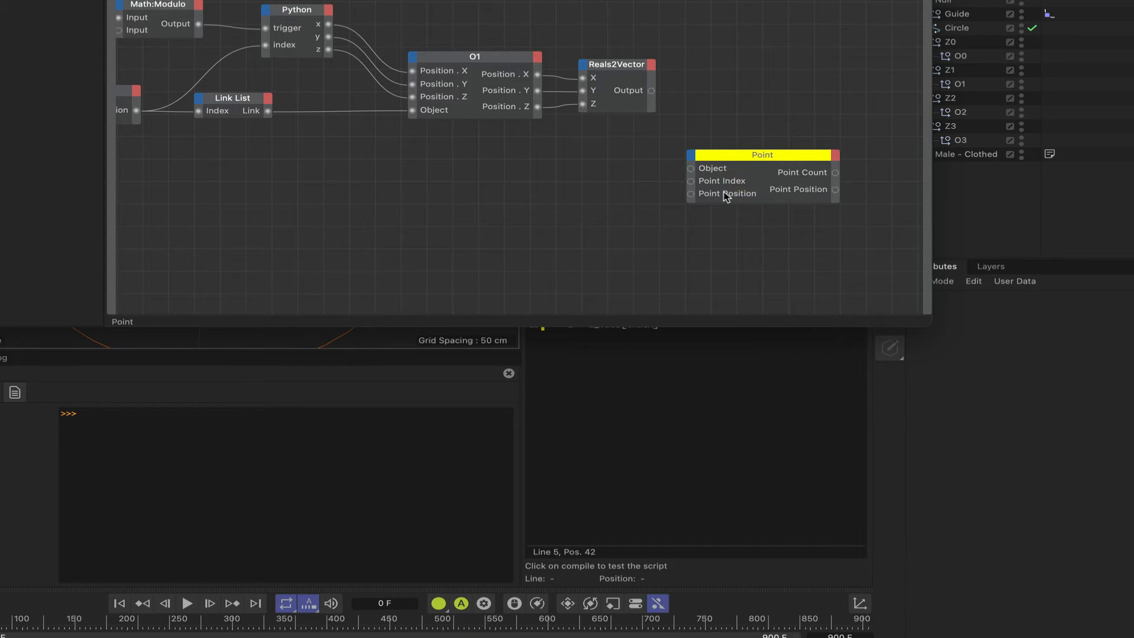
Connect the Reals2Vector output to the Point node's Point Position and order its inputs as Point Position, Point Index, Object
drag(726, 195, 747, 158)
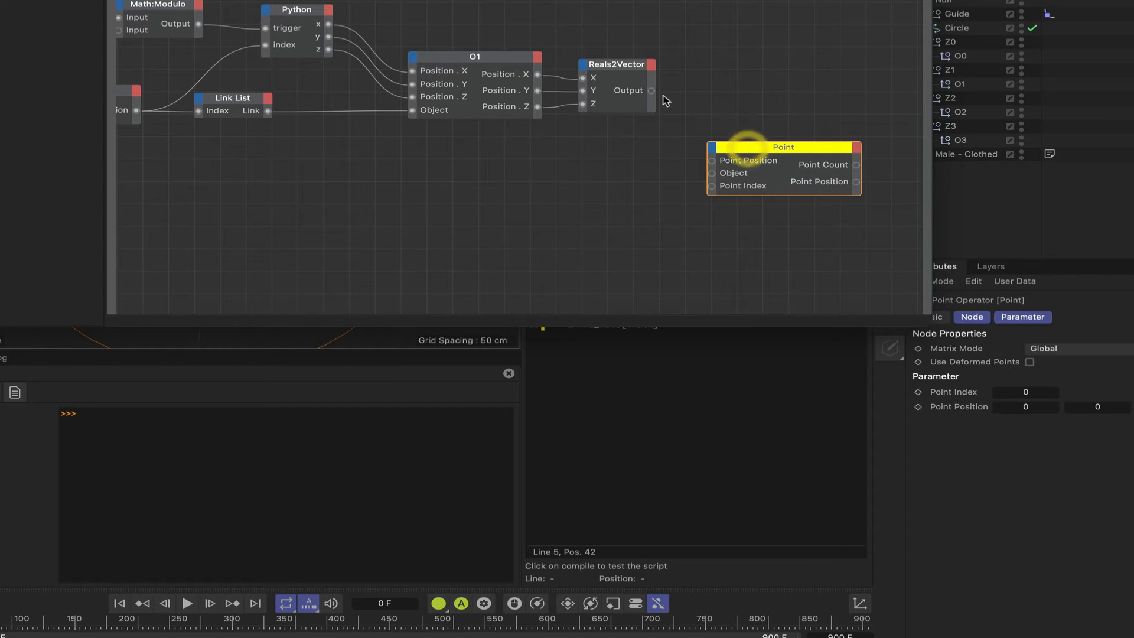
drag(651, 92, 726, 149)
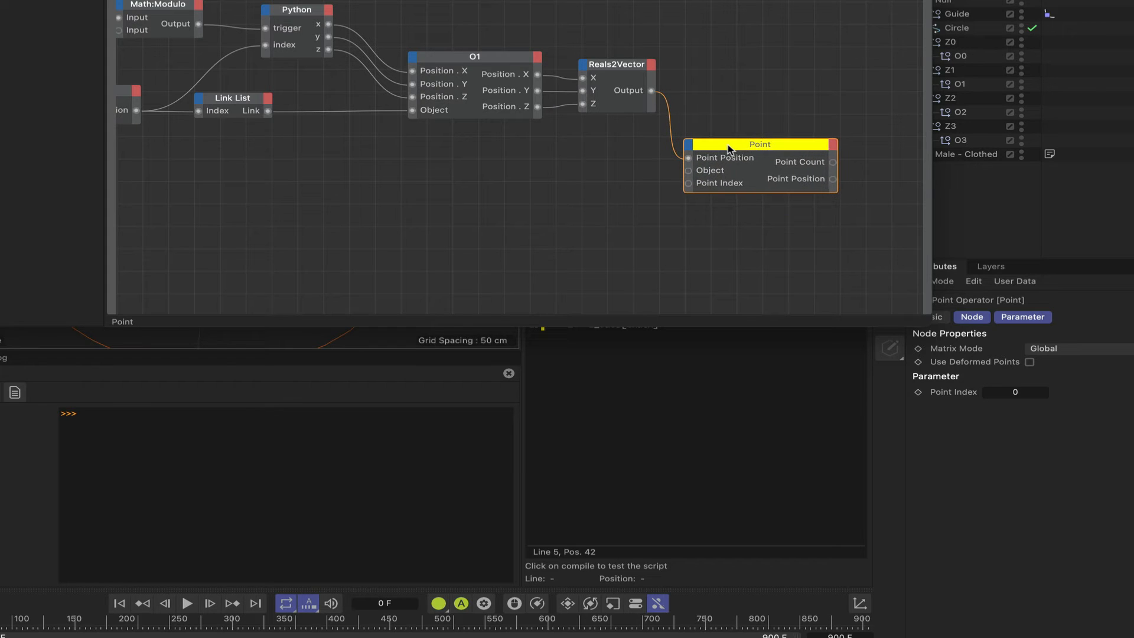
click(709, 178)
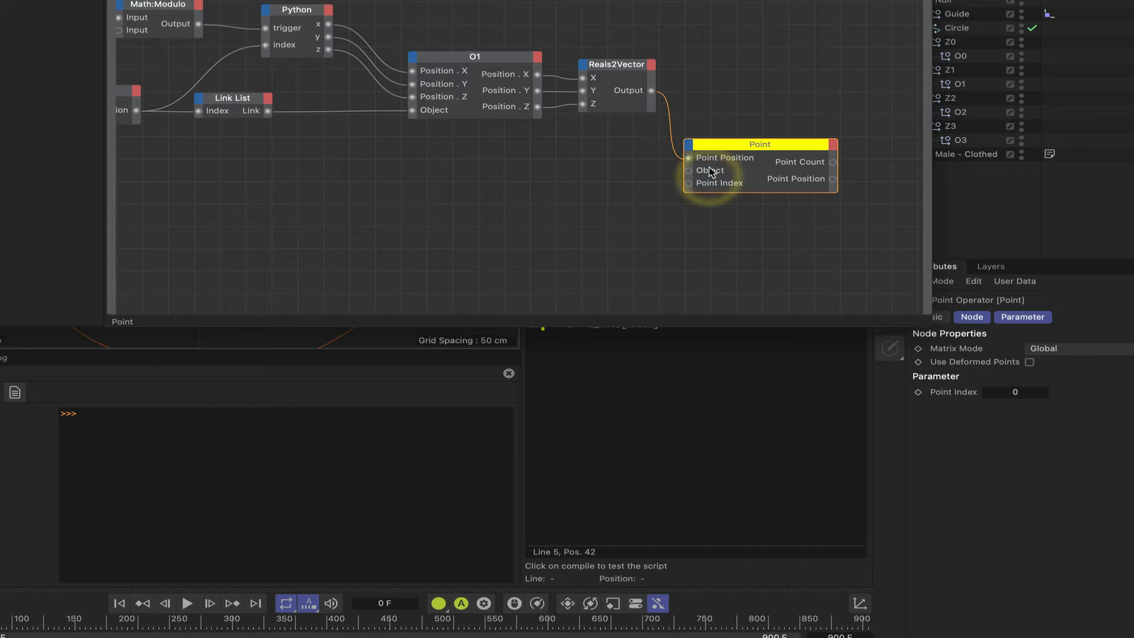
drag(709, 171, 709, 163)
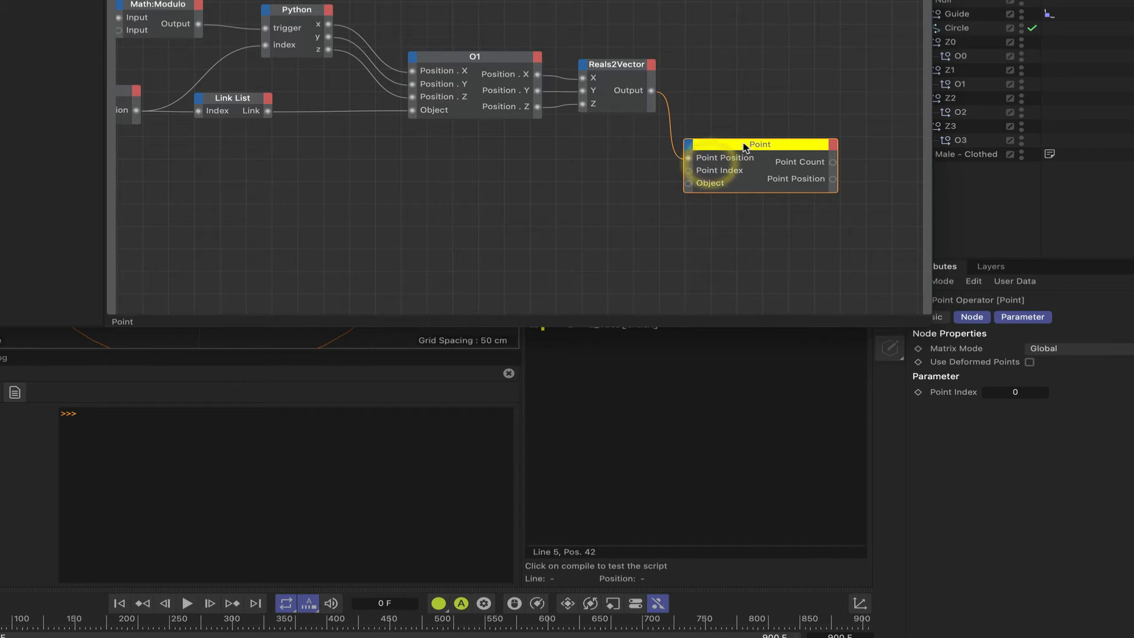
Add a Math node set to Add and place it below the O1 node
alt+middle_drag(502, 237, 605, 217)
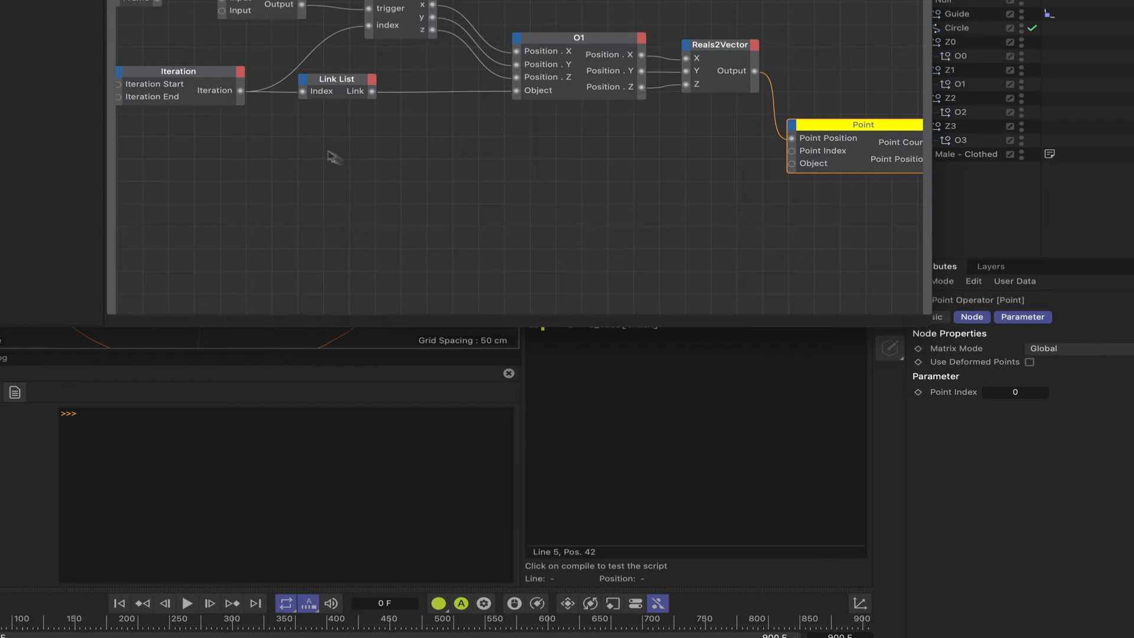
right_click(387, 177)
mouse_move(440, 205)
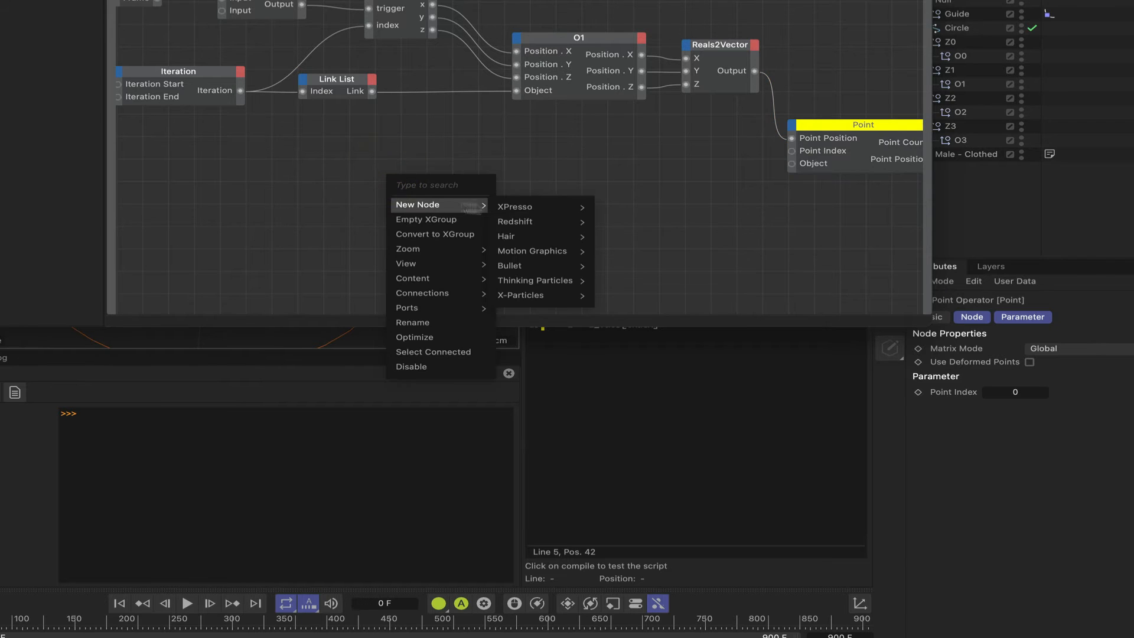
mouse_move(546, 209)
mouse_move(633, 215)
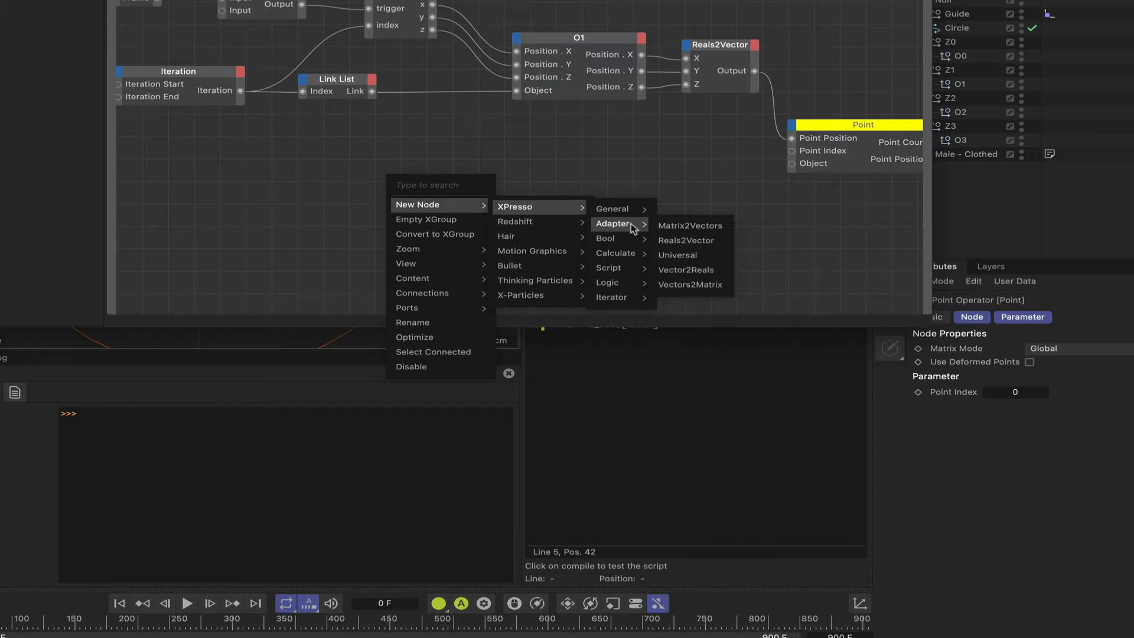
mouse_move(617, 254)
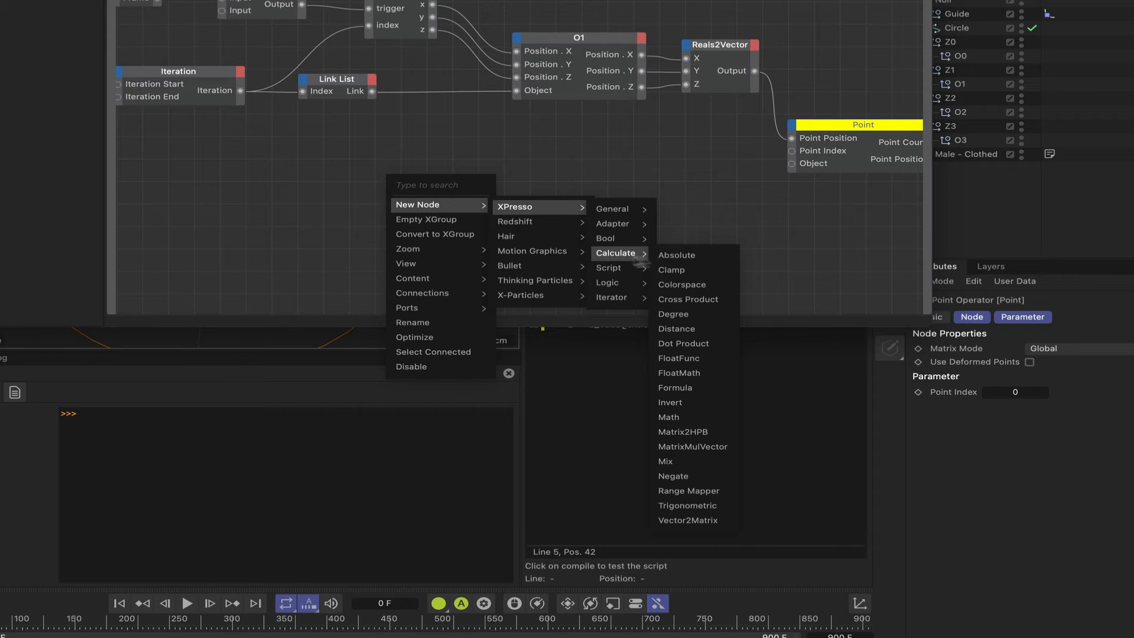
click(688, 418)
drag(411, 159, 581, 148)
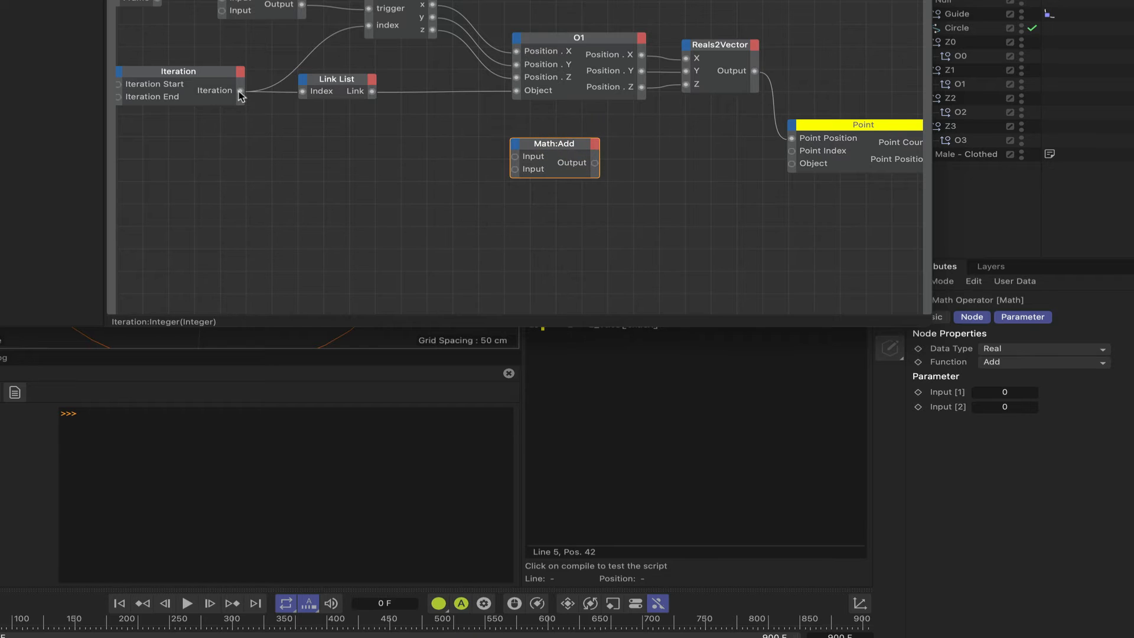
Route the Iteration output through Math:Add into the Point node's Point Index, with Math:Add's second input set to 1
drag(240, 93, 514, 157)
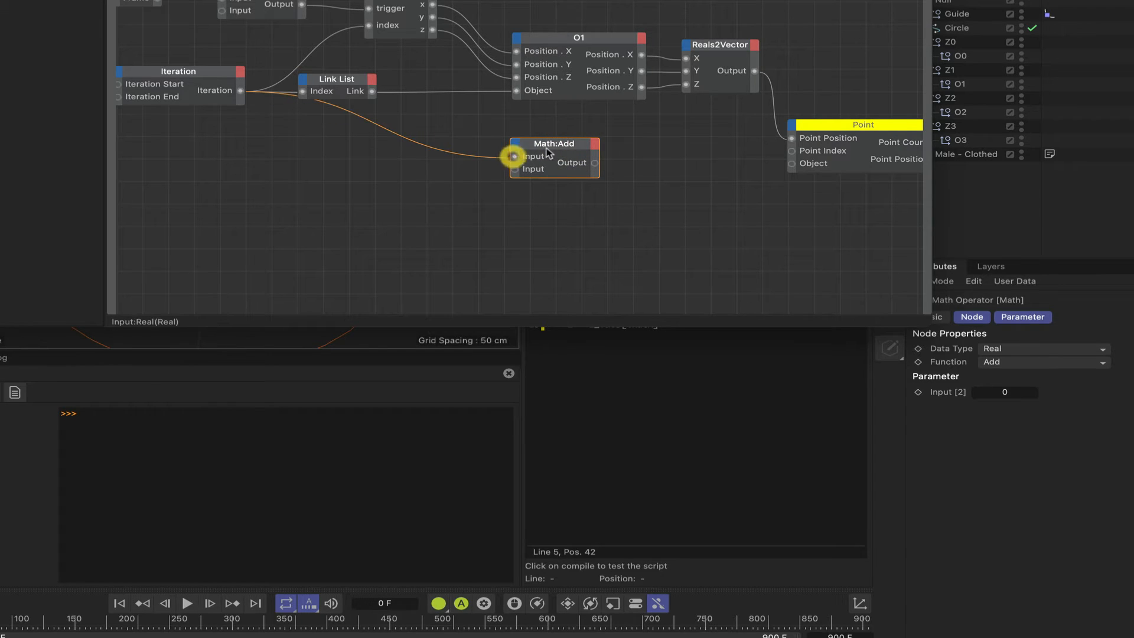
click(1033, 392)
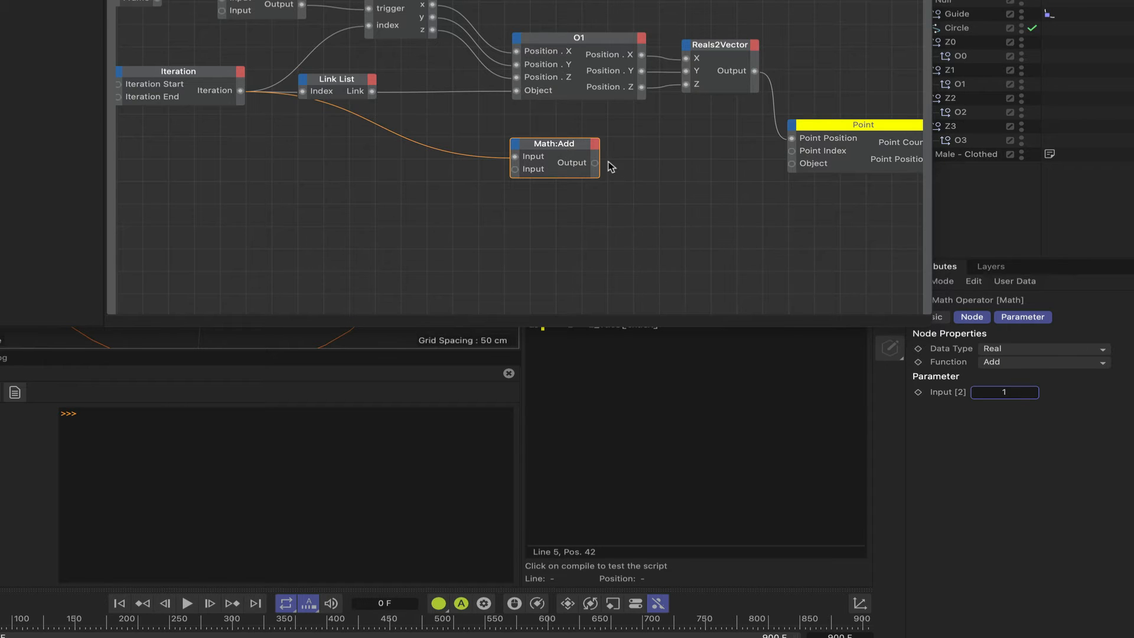
drag(595, 163, 788, 153)
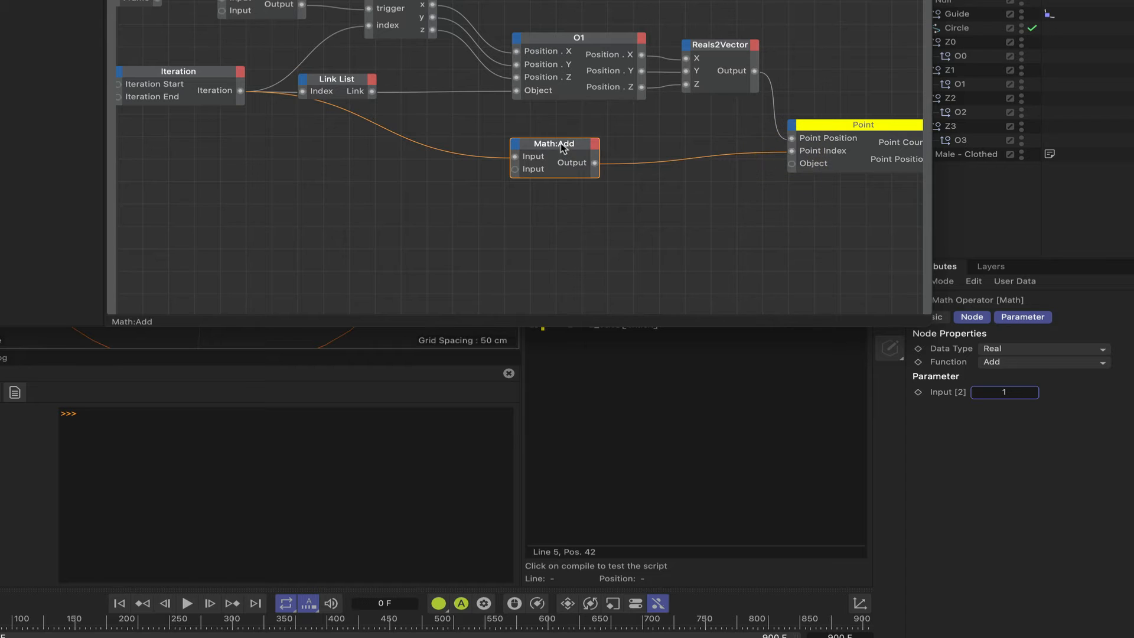
drag(560, 143, 560, 133)
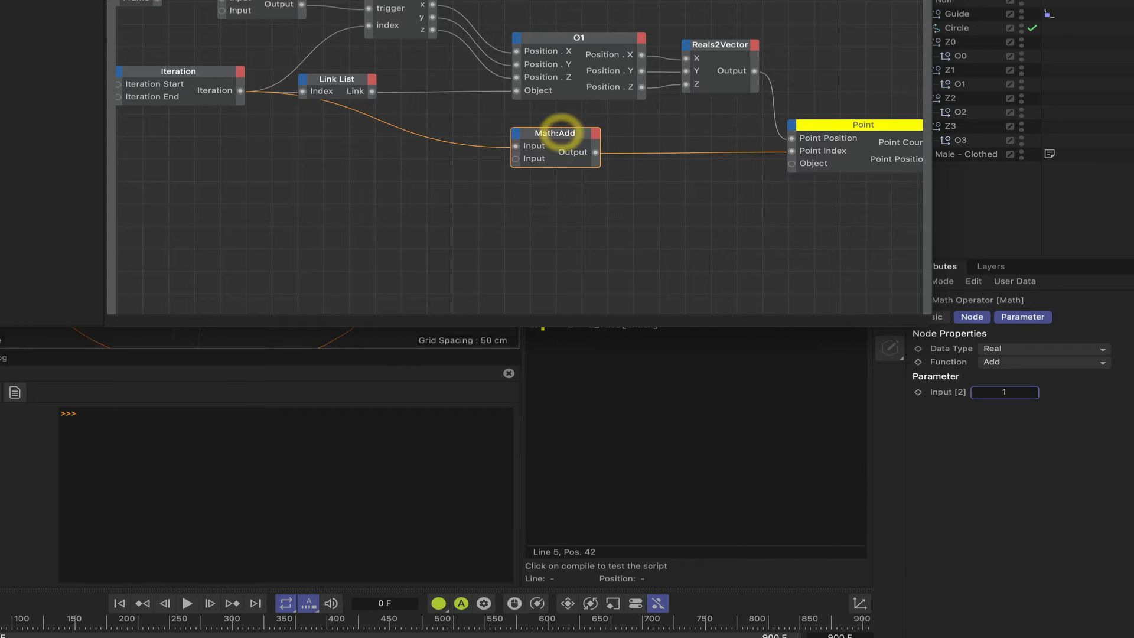
Bring the Circle object into the graph with an Object output and connect it to the Point node's Object input
drag(561, 0, 152, 0)
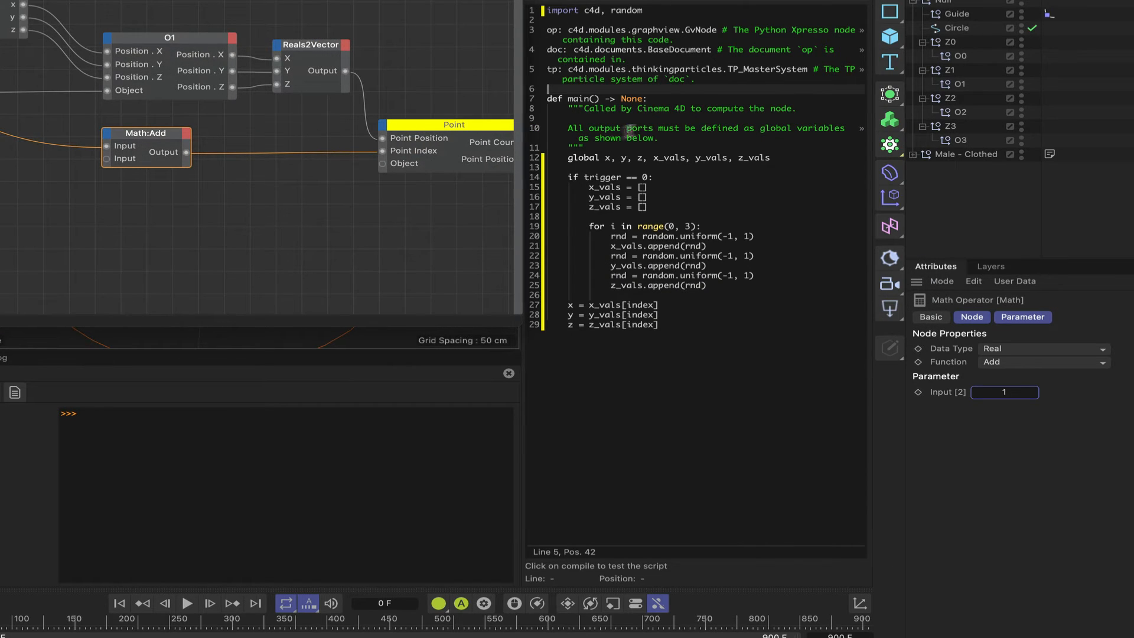
click(956, 29)
drag(340, 235, 239, 224)
click(264, 216)
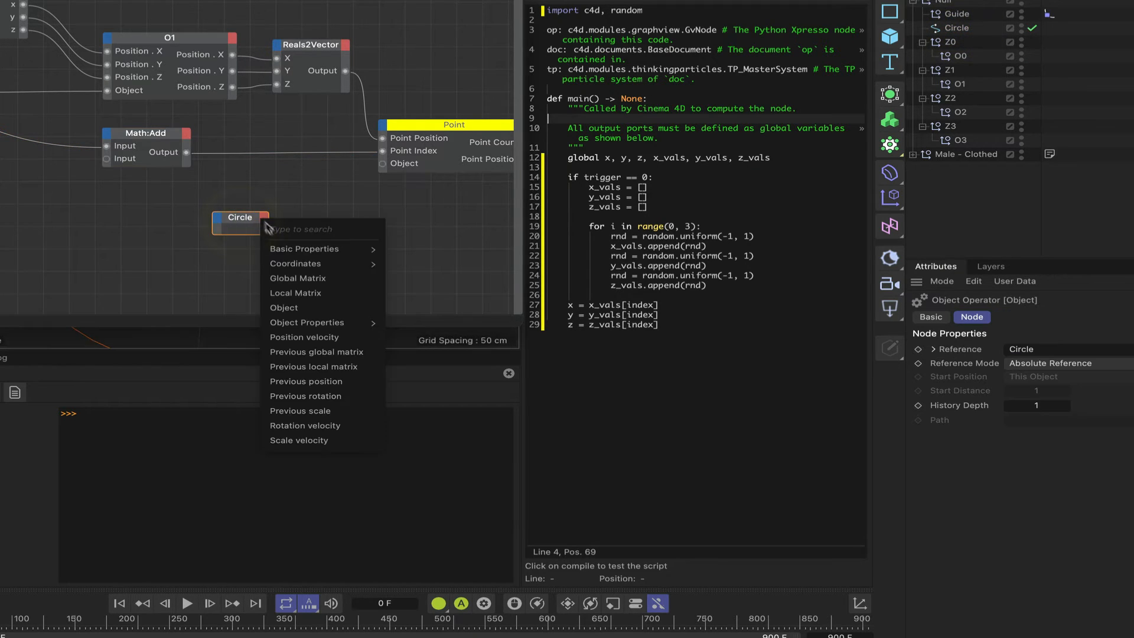
click(282, 307)
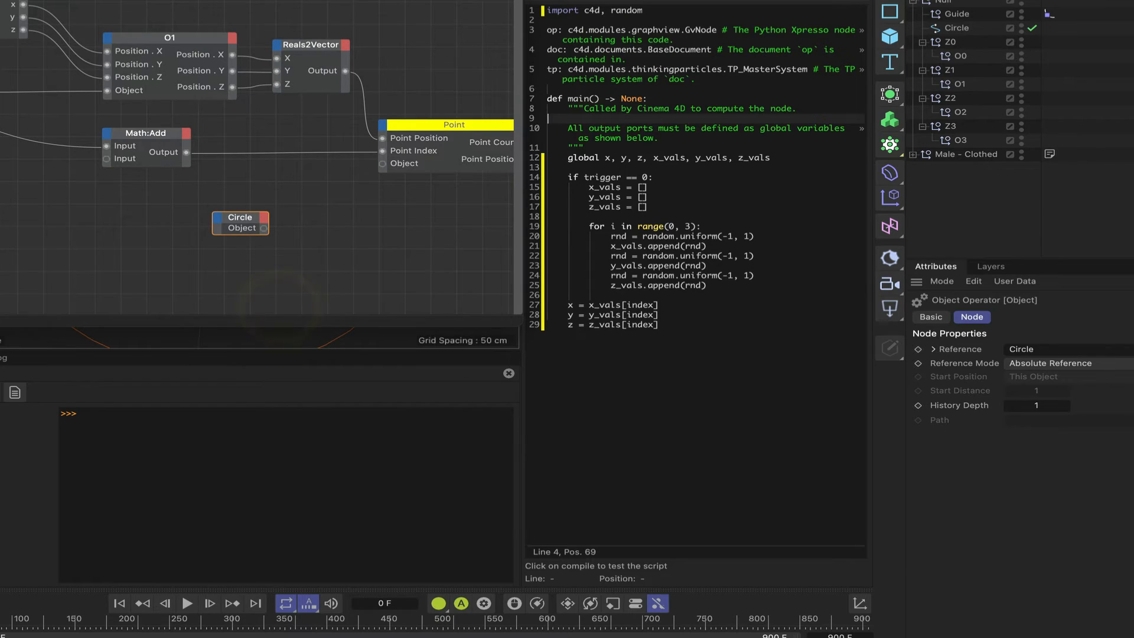
drag(380, 0, 654, 270)
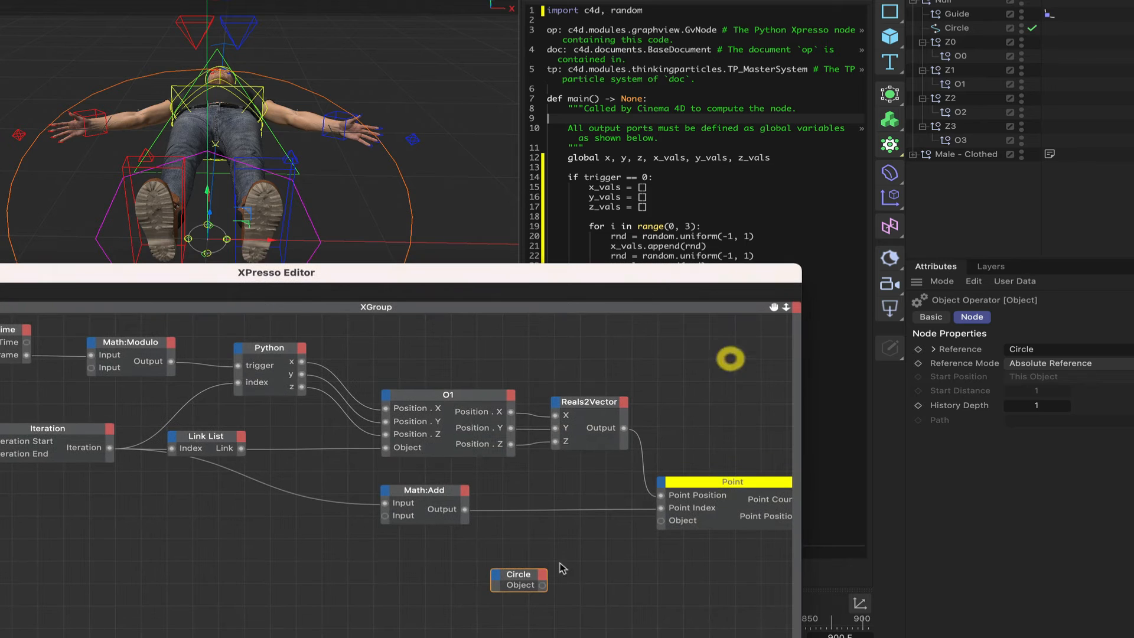
drag(542, 584, 661, 520)
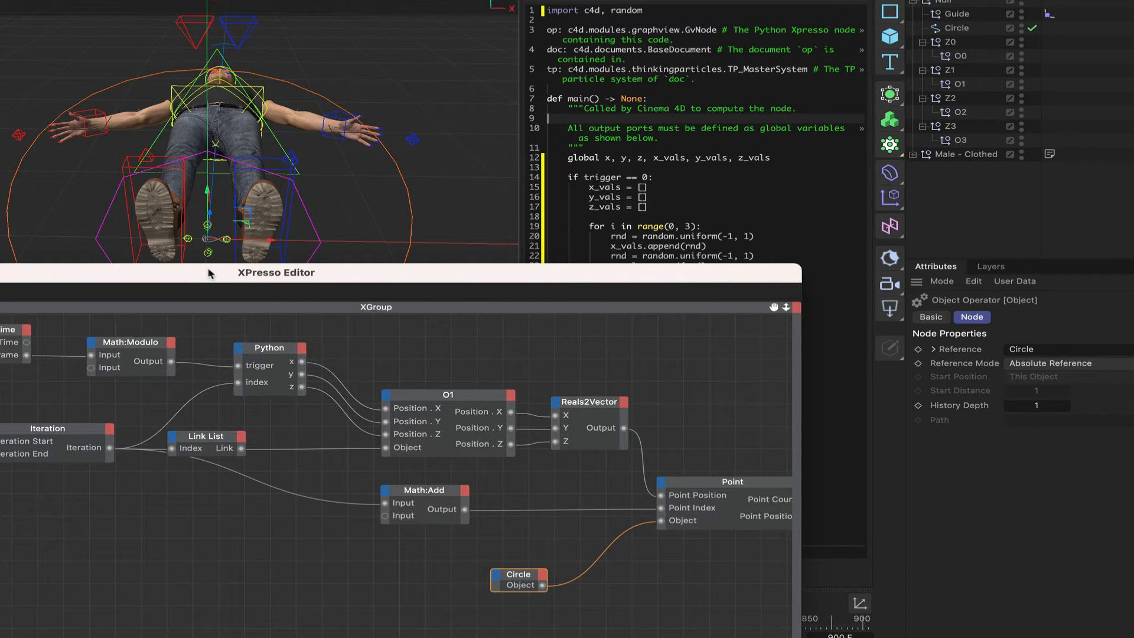
Inspect the spline between the character's feet up close and play the animation to check how its points move
drag(191, 272, 642, 332)
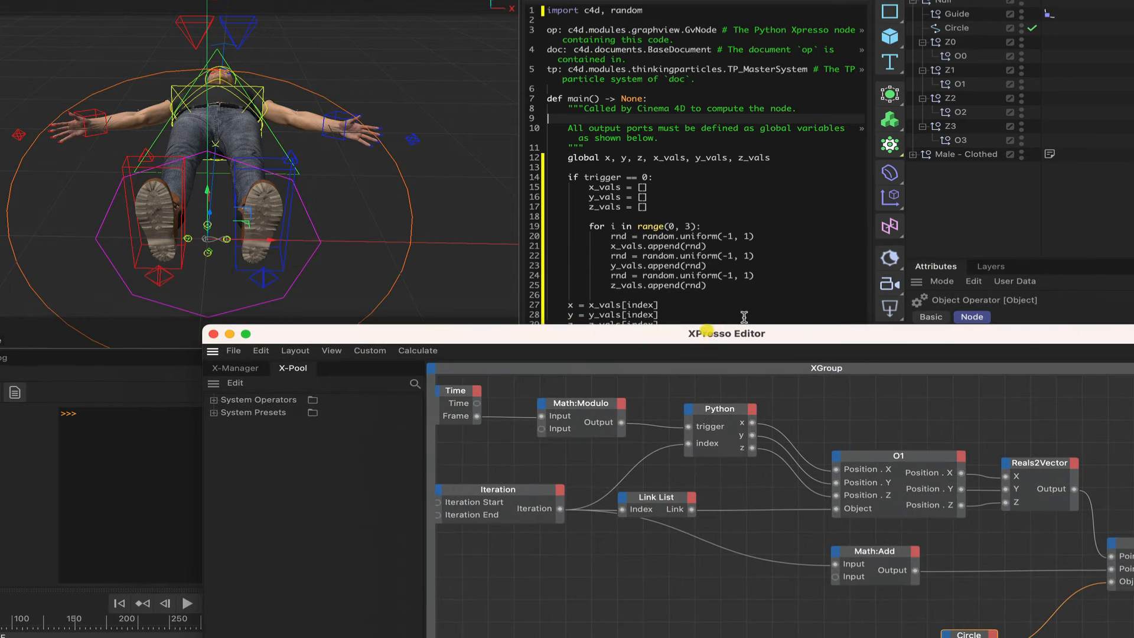
alt+right_drag(259, 207, 366, 206)
alt+middle_drag(260, 237, 272, 121)
alt+right_drag(210, 164, 283, 163)
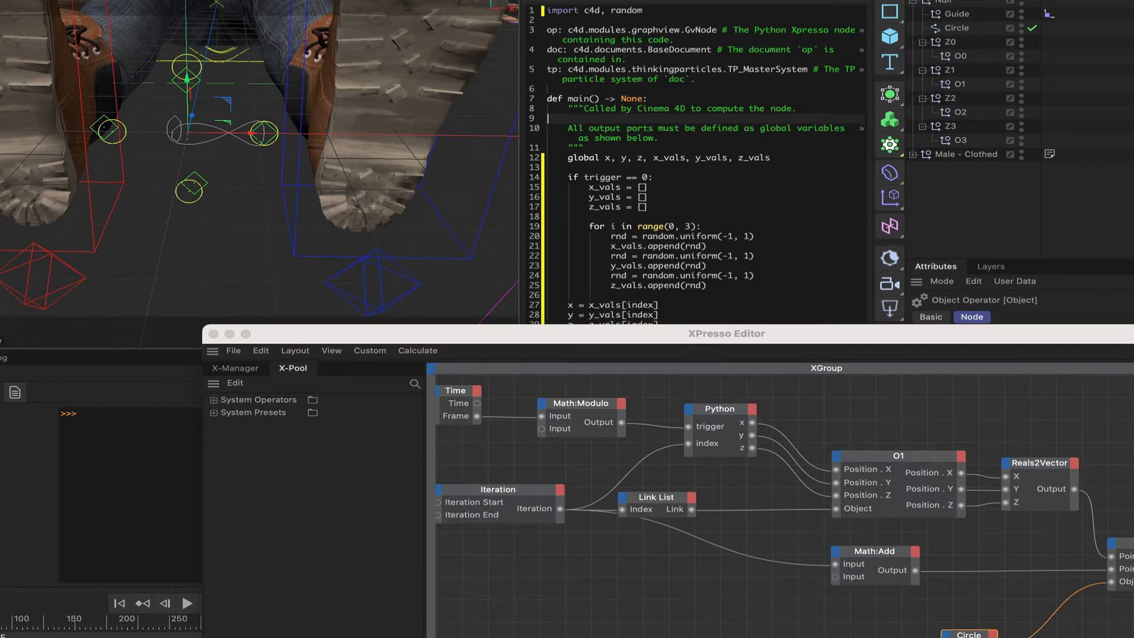
scroll(209, 165, down, 10)
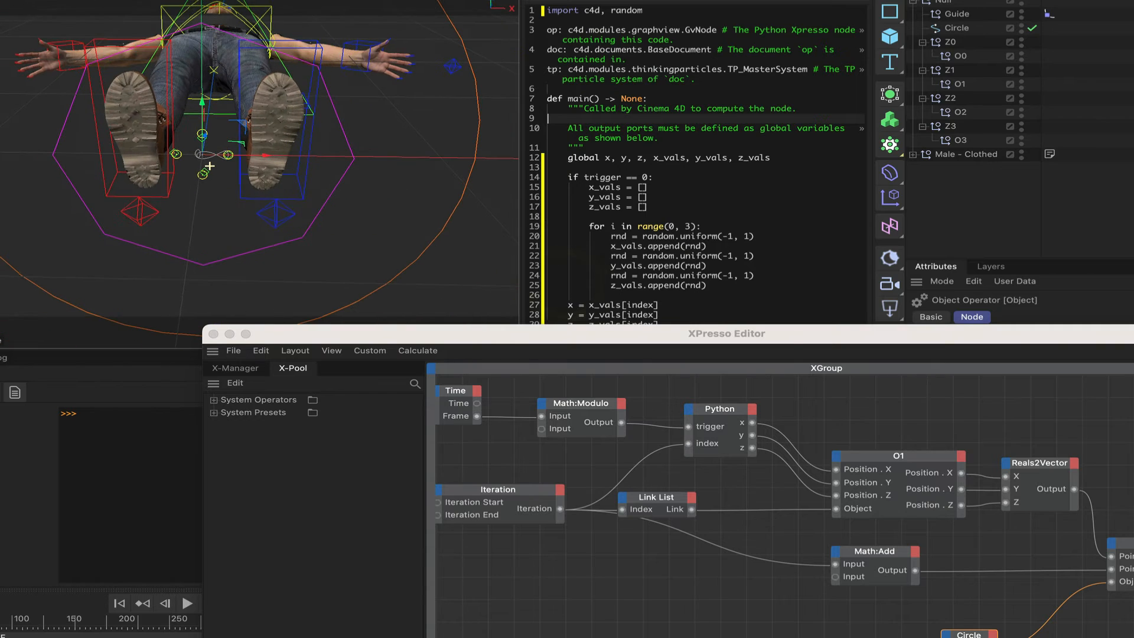
drag(638, 335, 923, 372)
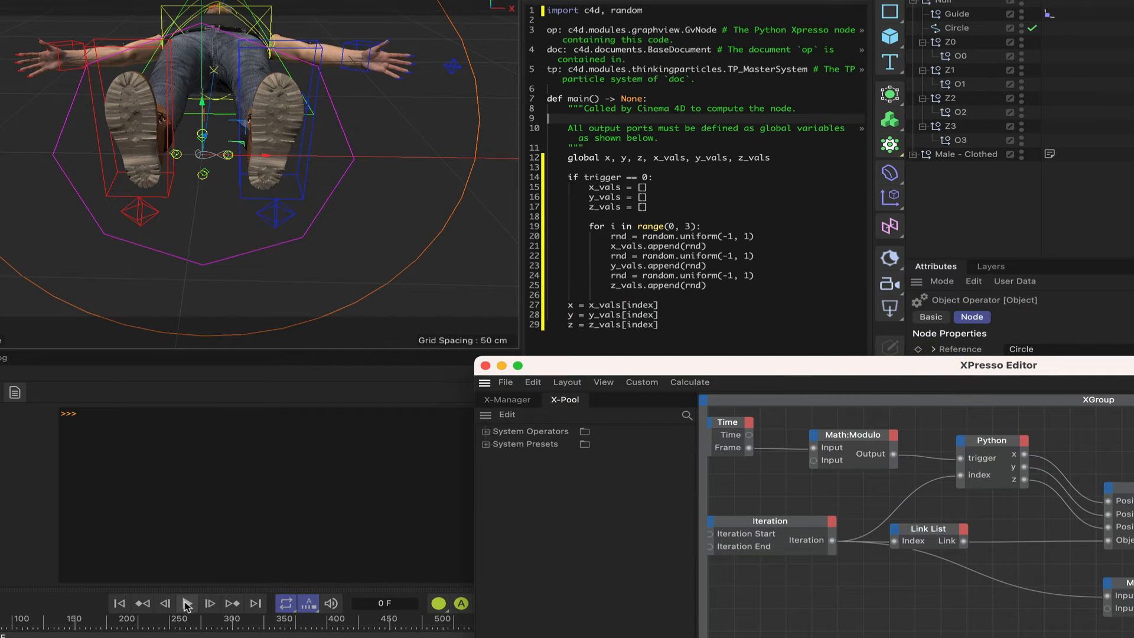
click(186, 603)
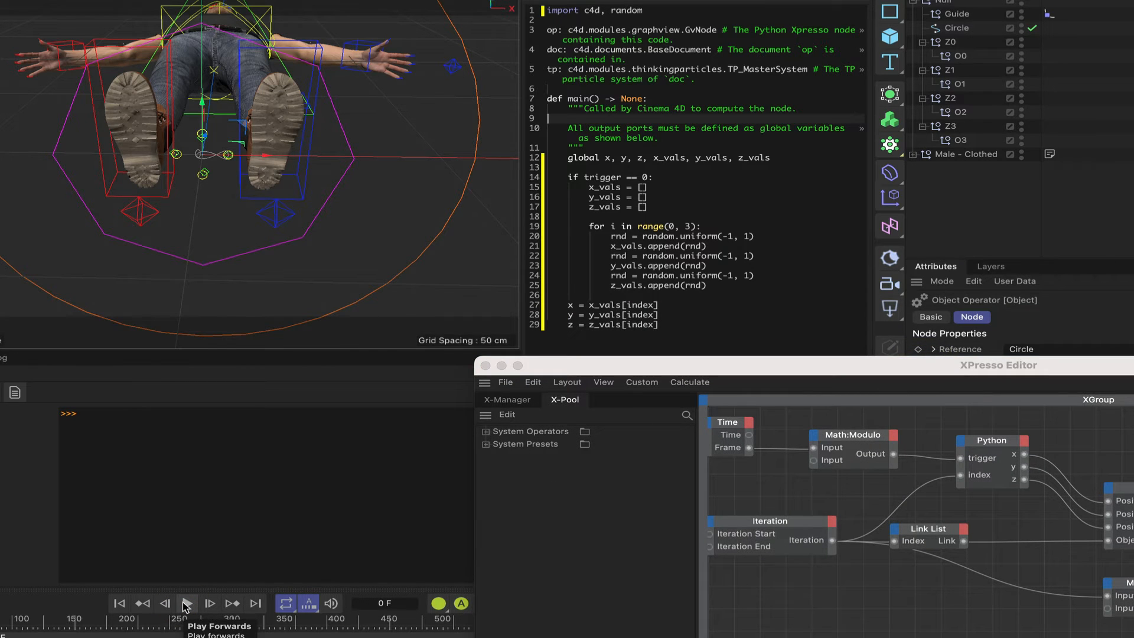
click(186, 604)
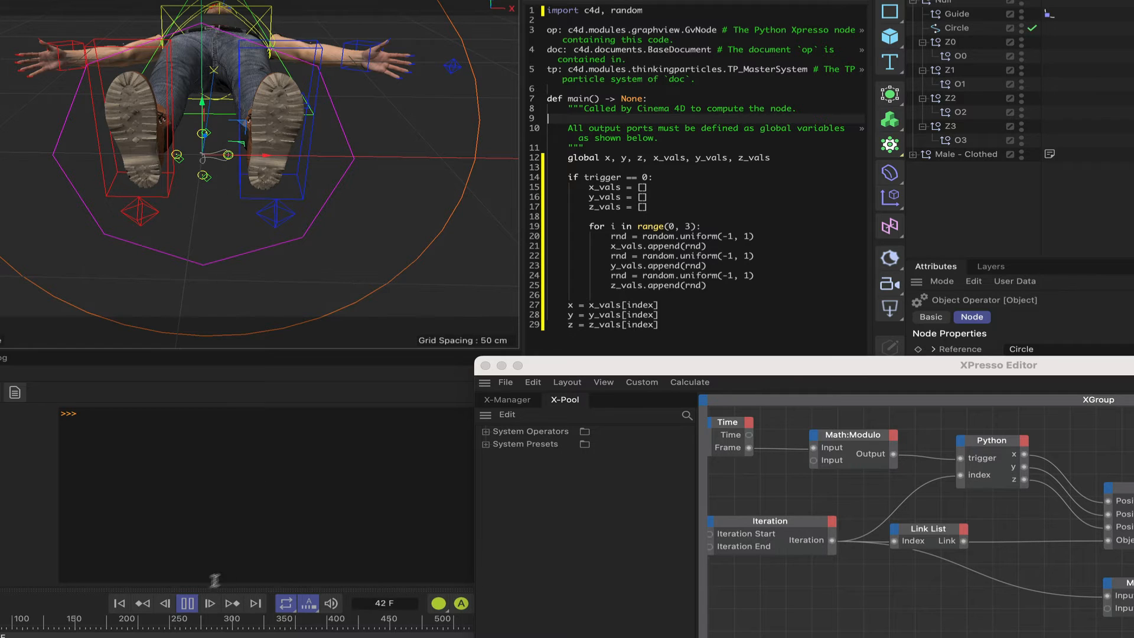
click(187, 603)
Enlarge the XPresso Editor and arrange the view to leave free space above the Time and Math:Modulo nodes
drag(807, 371, 331, 155)
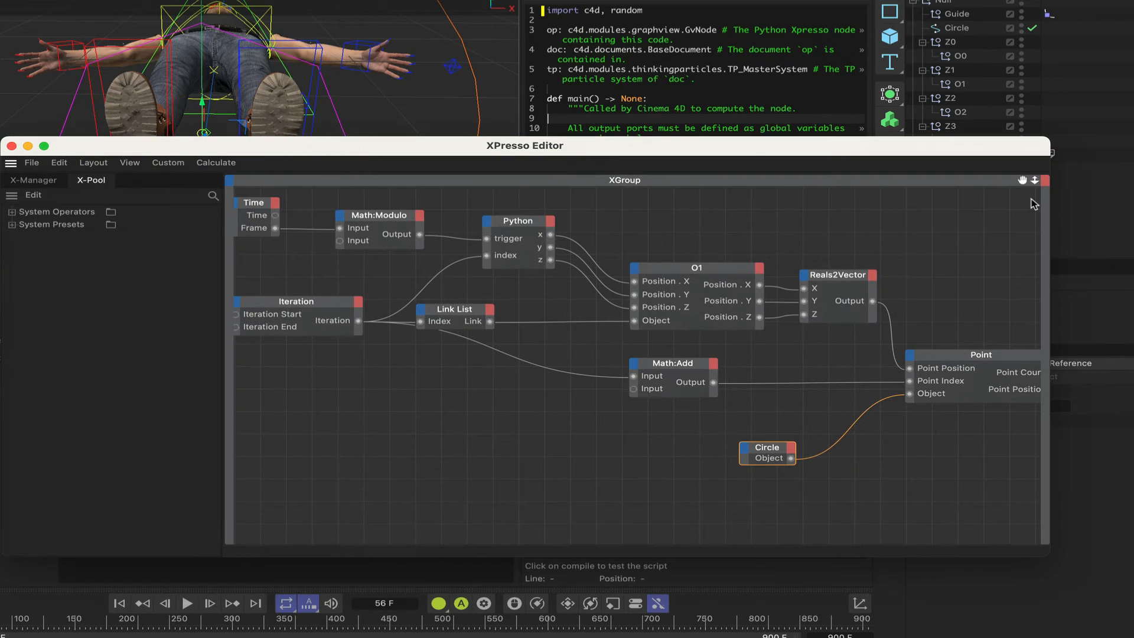
drag(974, 146, 786, 21)
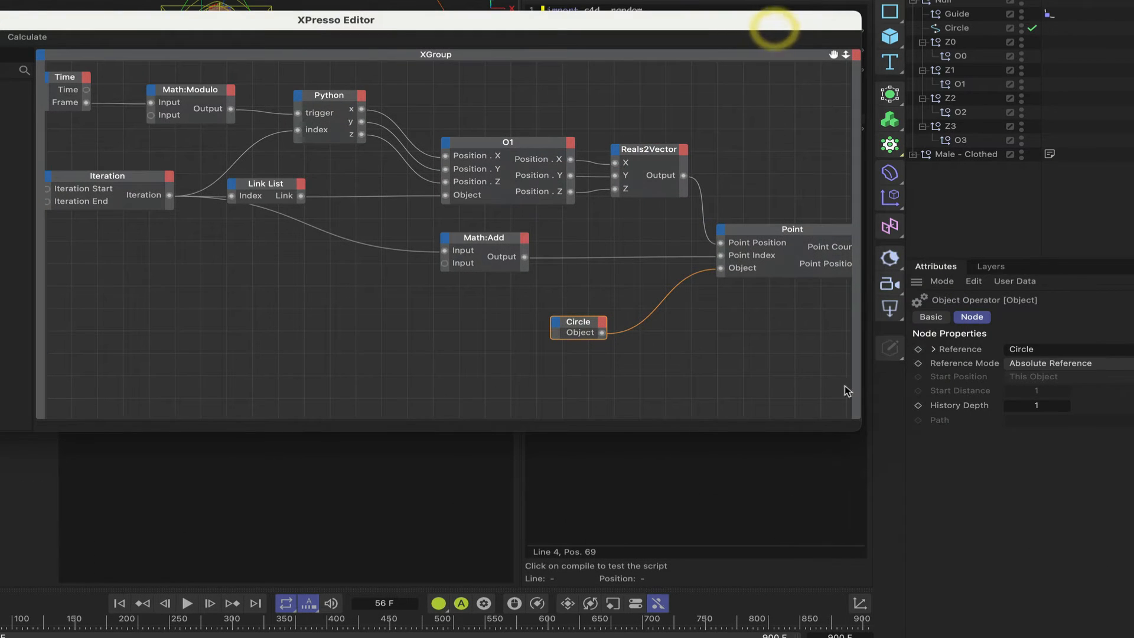
drag(856, 425, 1051, 505)
scroll(1033, 158, up, 3)
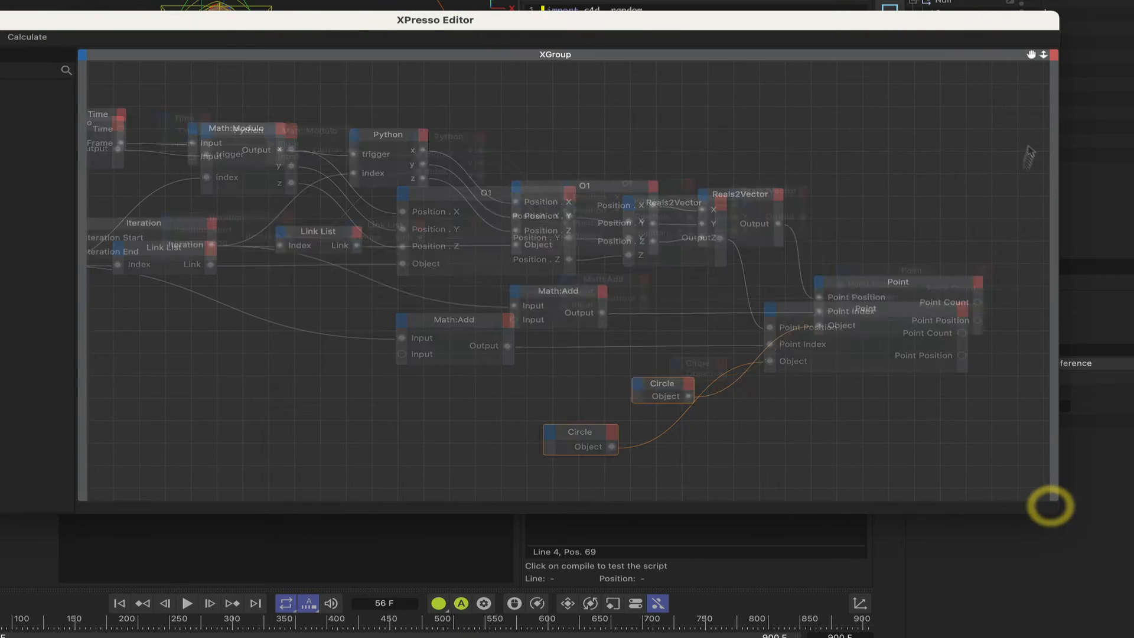
drag(1033, 19, 986, 114)
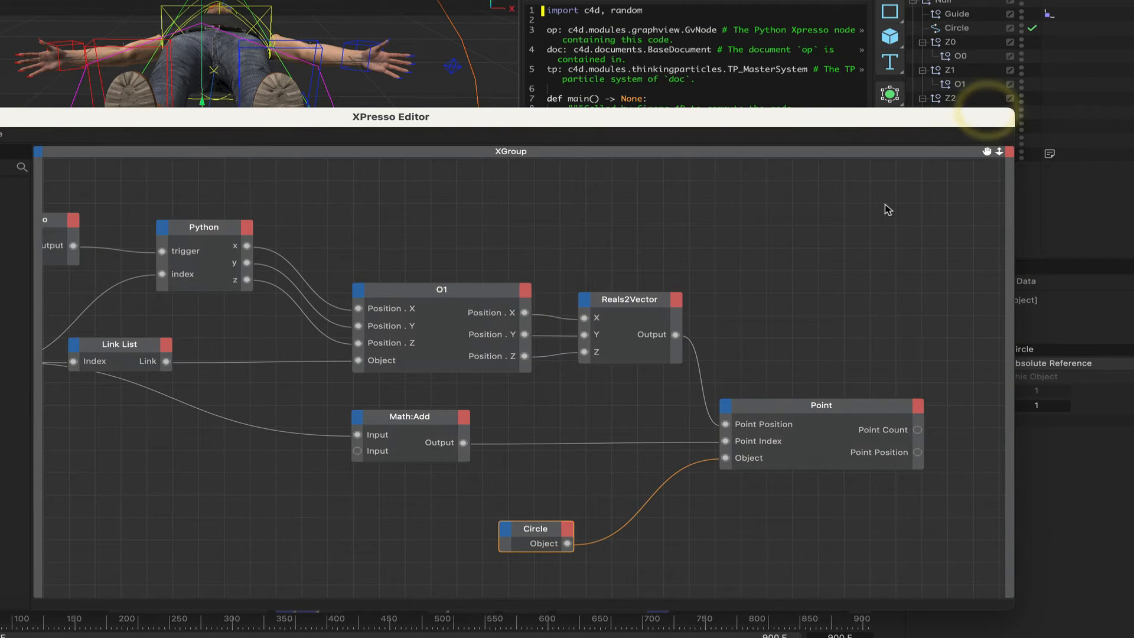
scroll(797, 246, down, 2)
drag(882, 136, 848, 242)
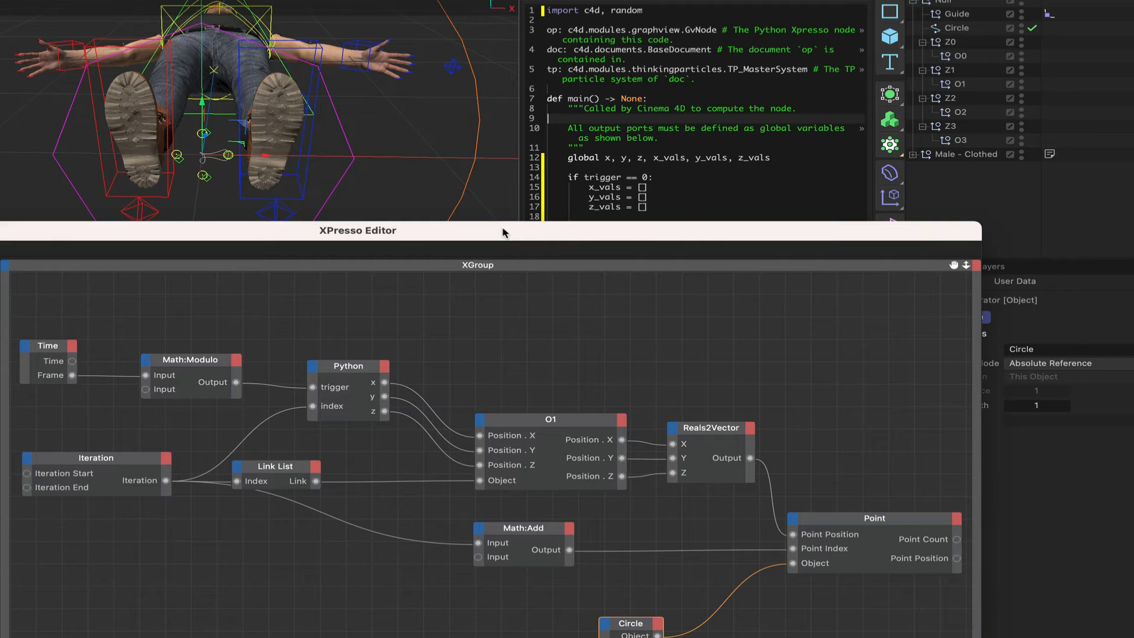
drag(495, 238, 619, 222)
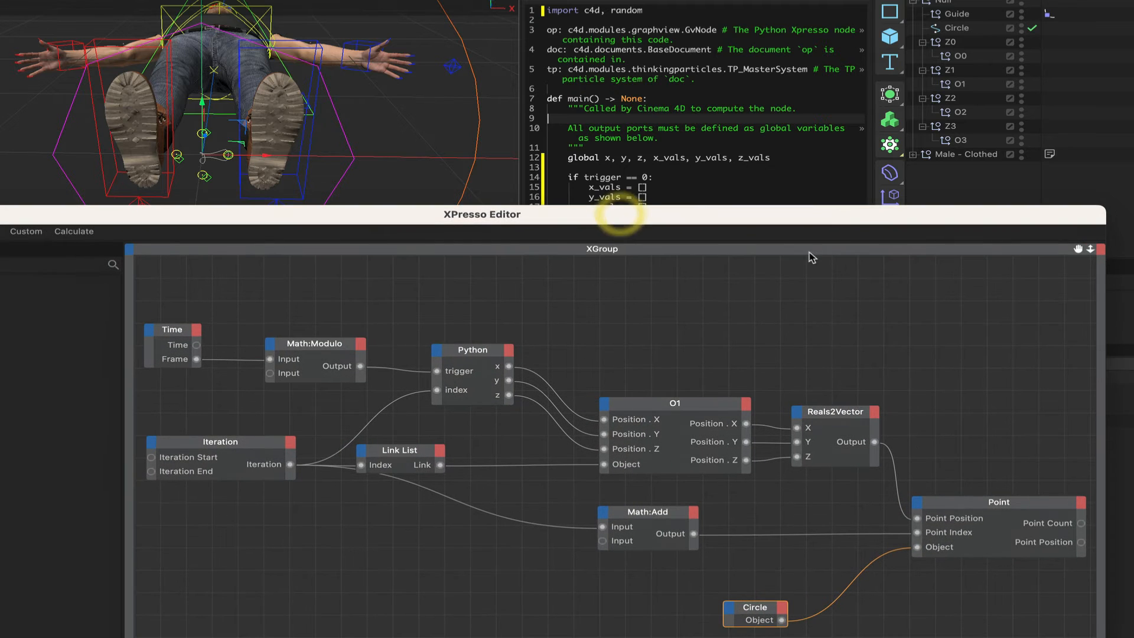
drag(1078, 253, 1104, 297)
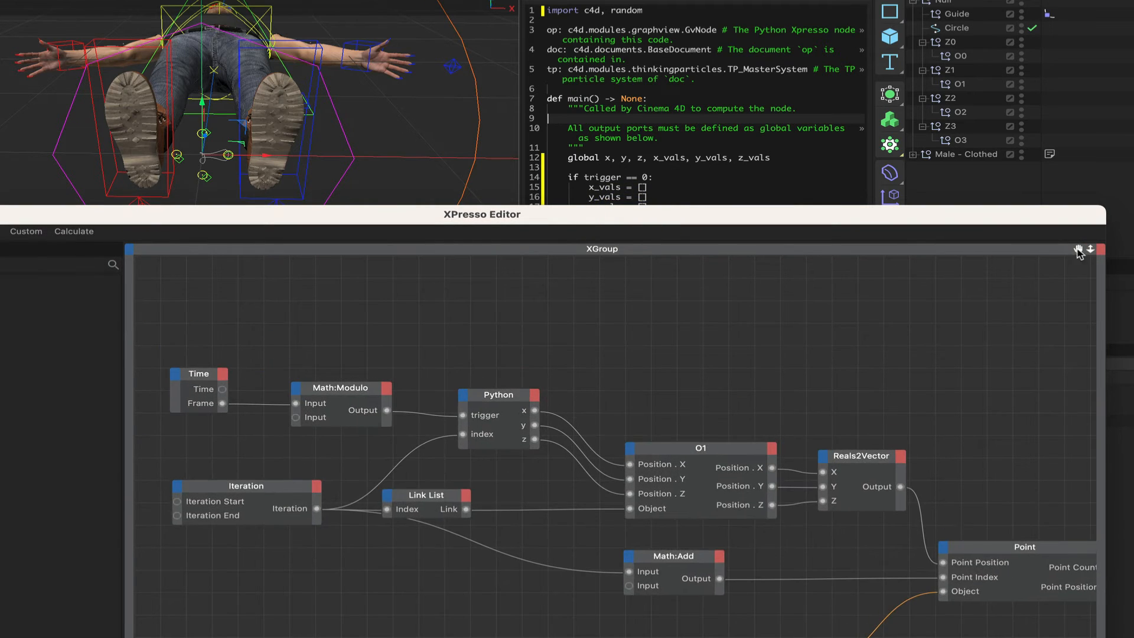
Add a Compare node above Math:Modulo and connect the Time node's Frame output to its Input 1
right_click(278, 292)
mouse_move(319, 321)
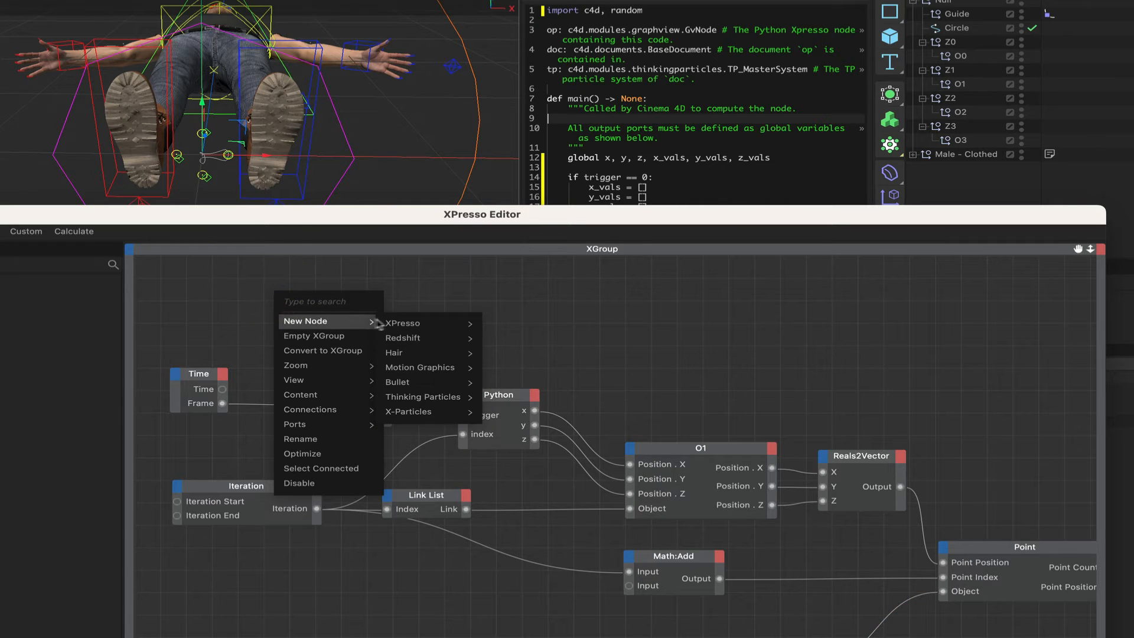
mouse_move(471, 325)
mouse_move(495, 398)
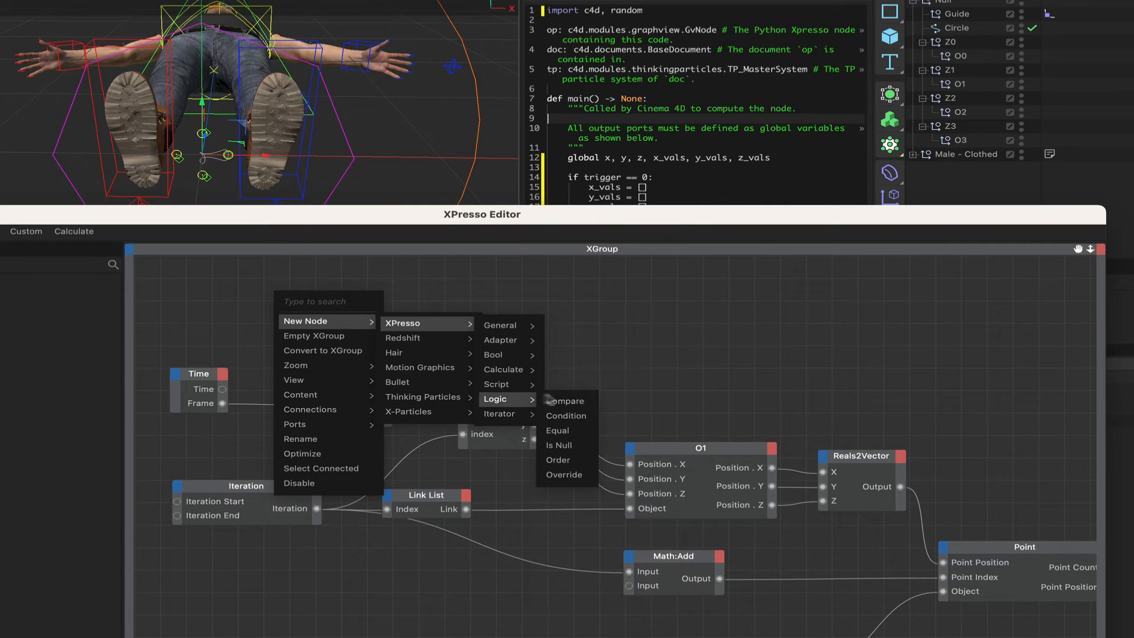
click(579, 400)
drag(274, 281, 342, 292)
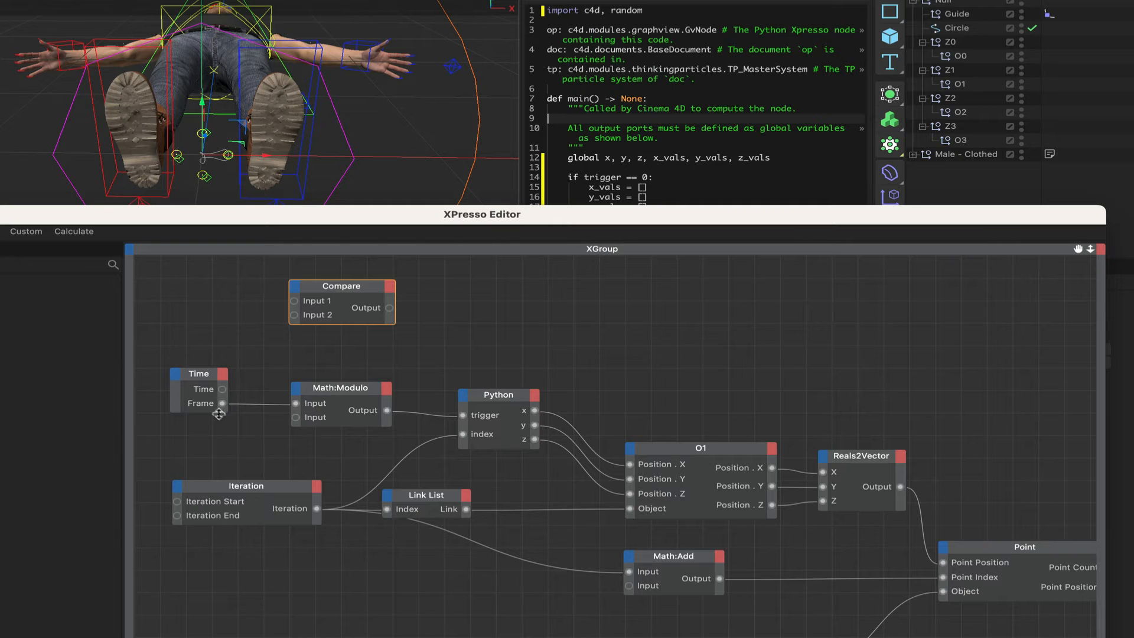
drag(222, 403, 294, 300)
drag(583, 211, 345, 165)
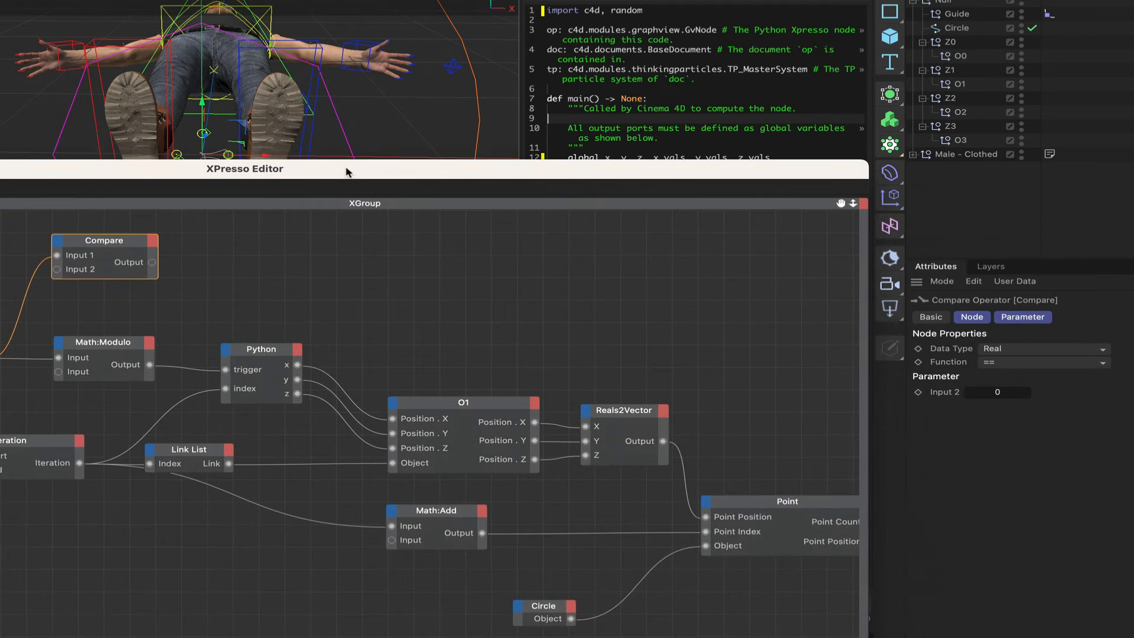
Set the Compare node's function to >= and its Input 2 value to 1
click(1075, 363)
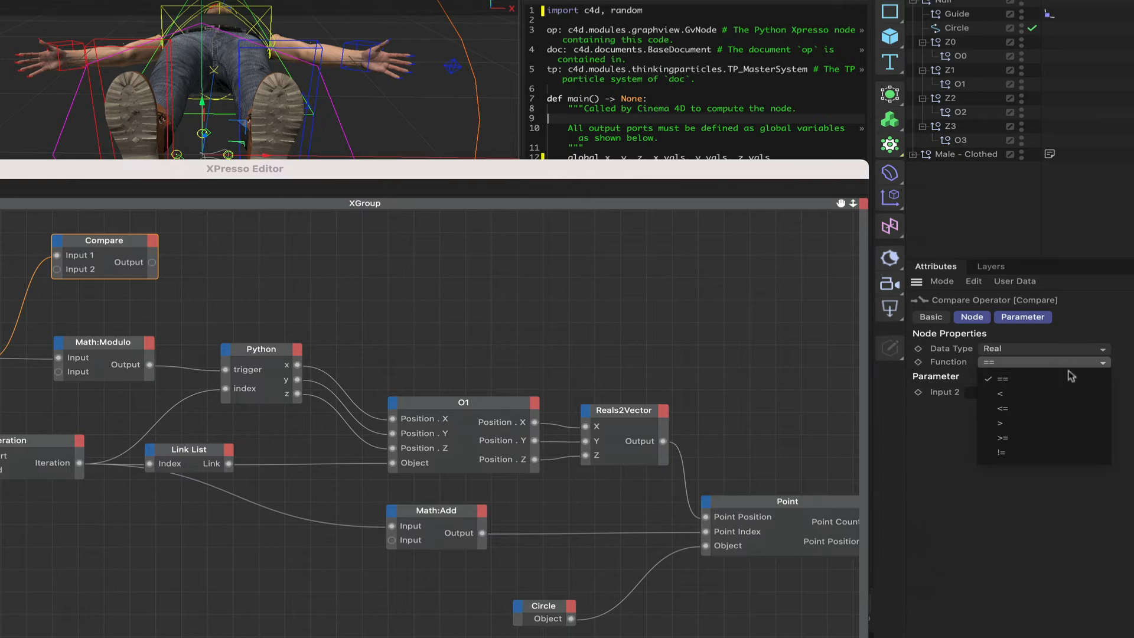
click(1057, 431)
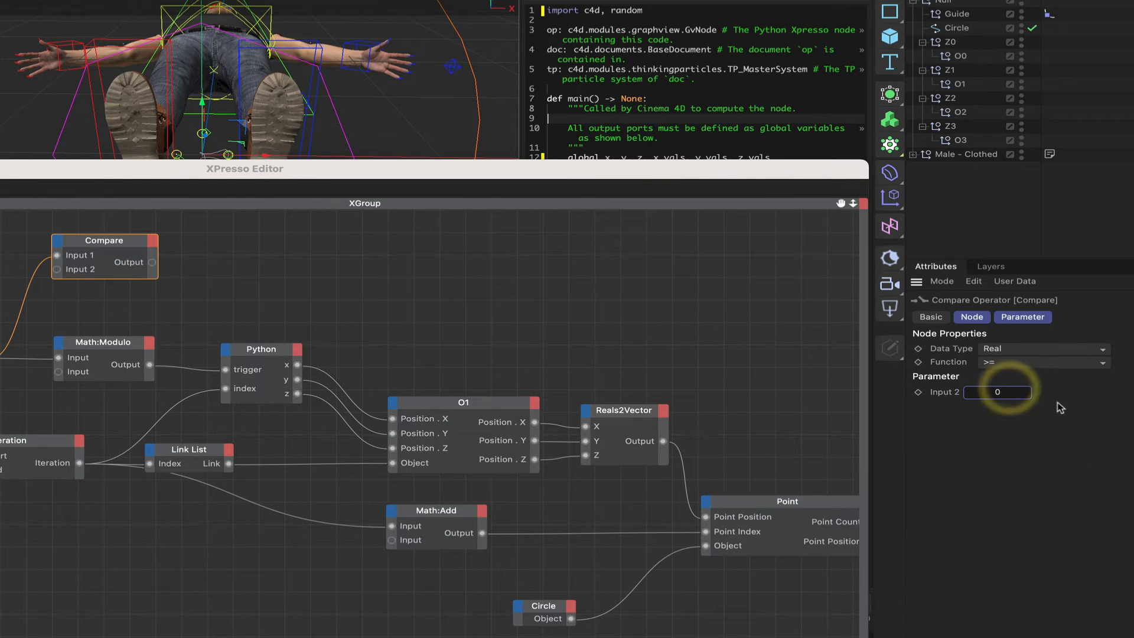
double_click(1005, 391)
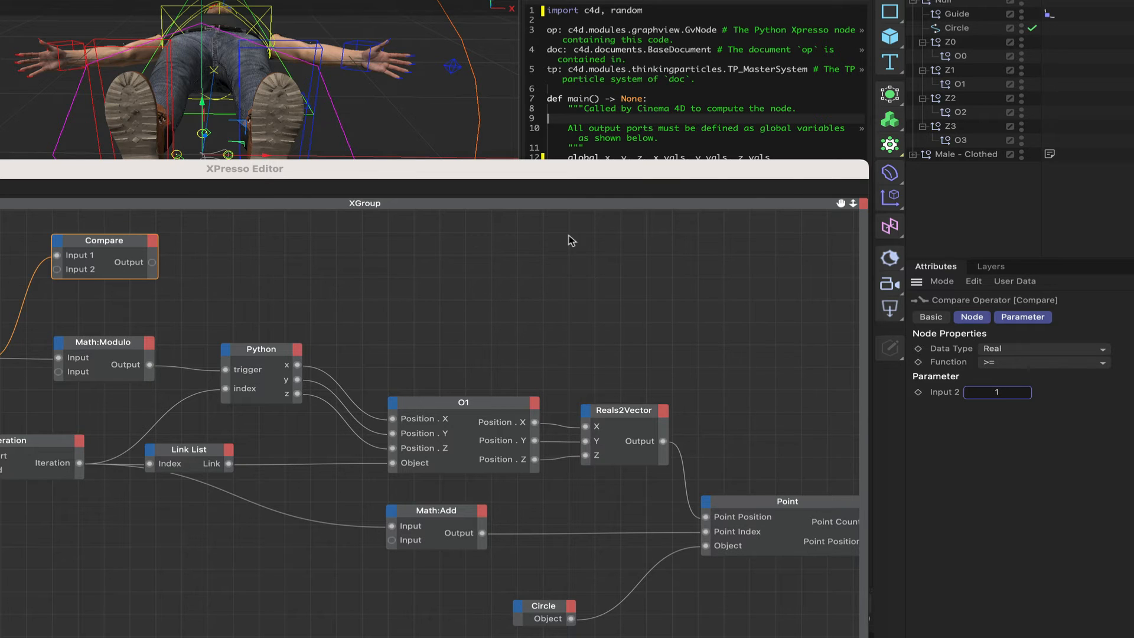
drag(120, 248, 113, 248)
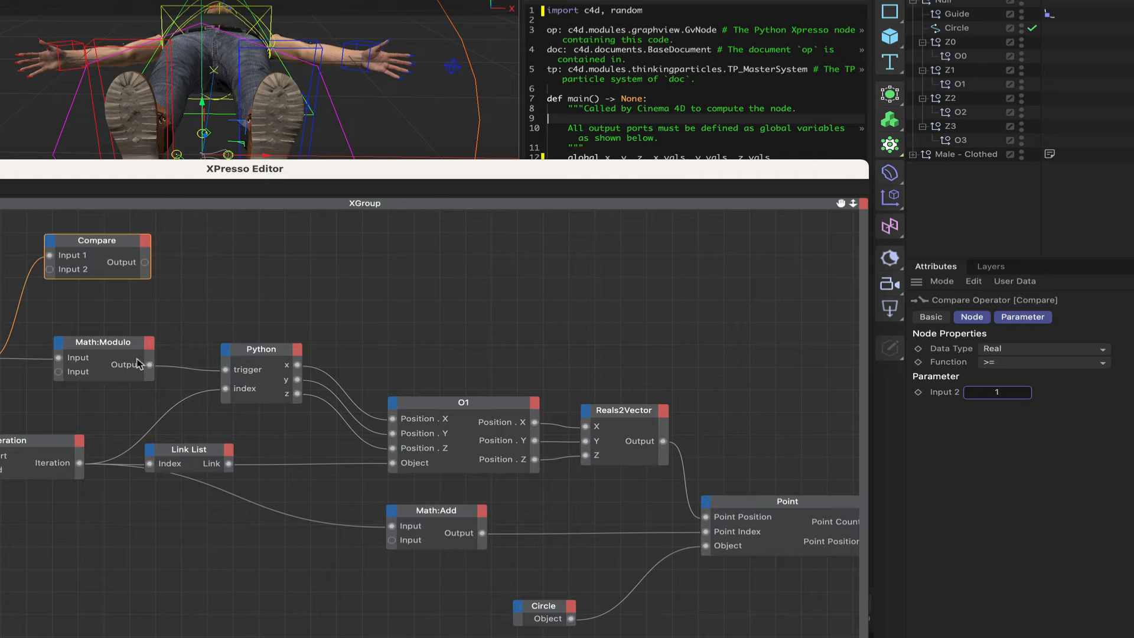
Add a Boole node beside Compare and connect the Compare and Math:Modulo outputs to its two inputs
right_click(198, 287)
mouse_move(230, 309)
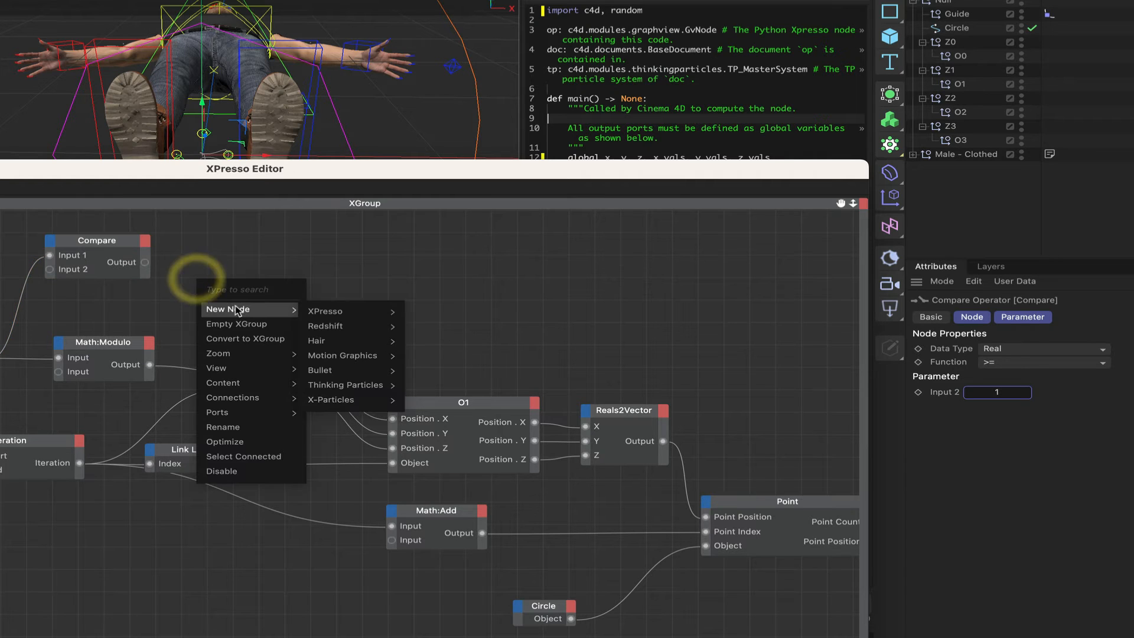
mouse_move(342, 311)
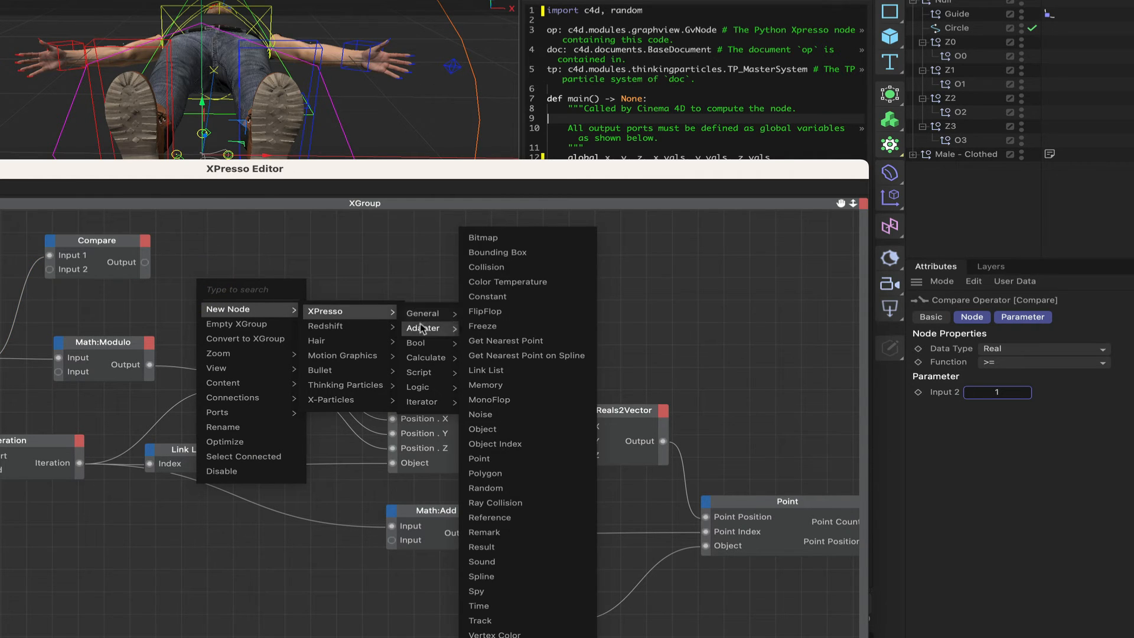
mouse_move(421, 342)
click(489, 344)
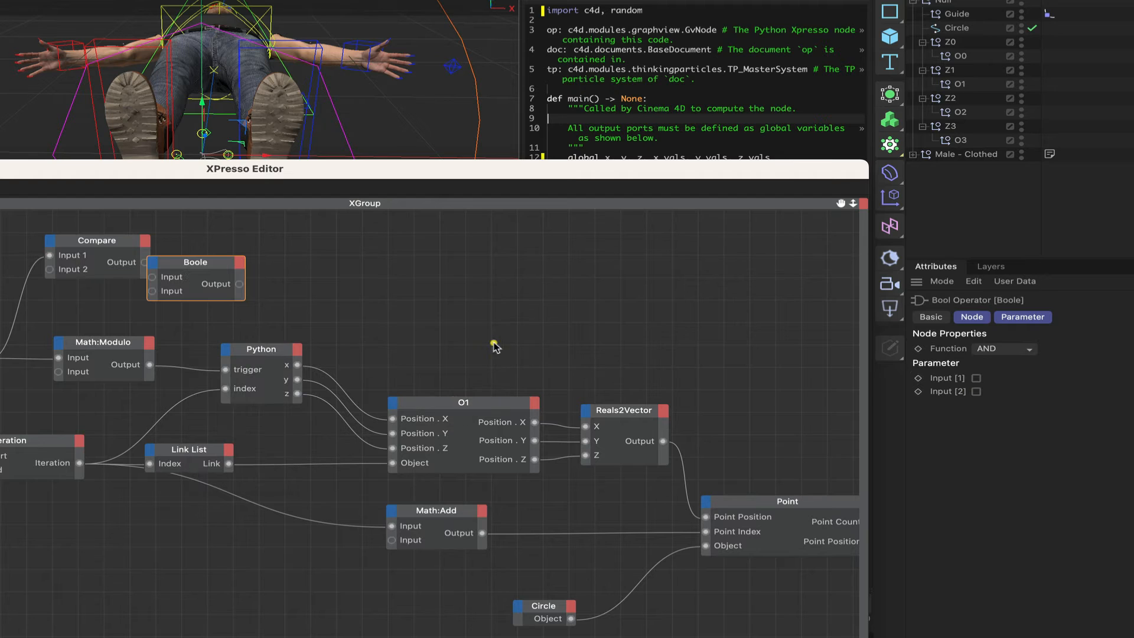
drag(231, 269, 252, 273)
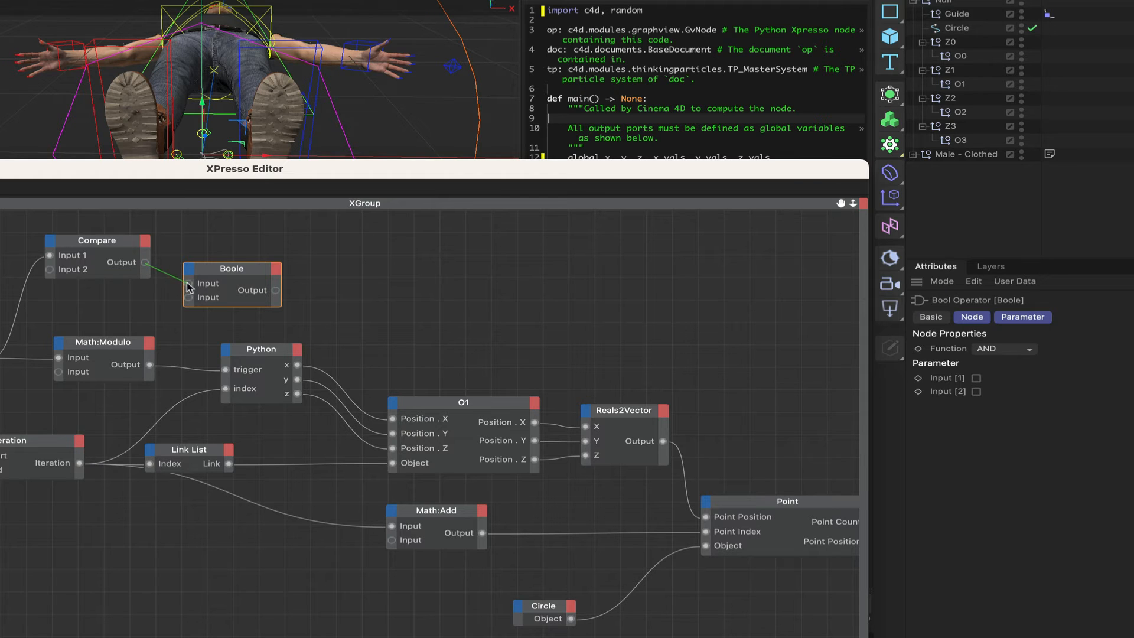
drag(189, 287, 189, 284)
drag(161, 348, 190, 305)
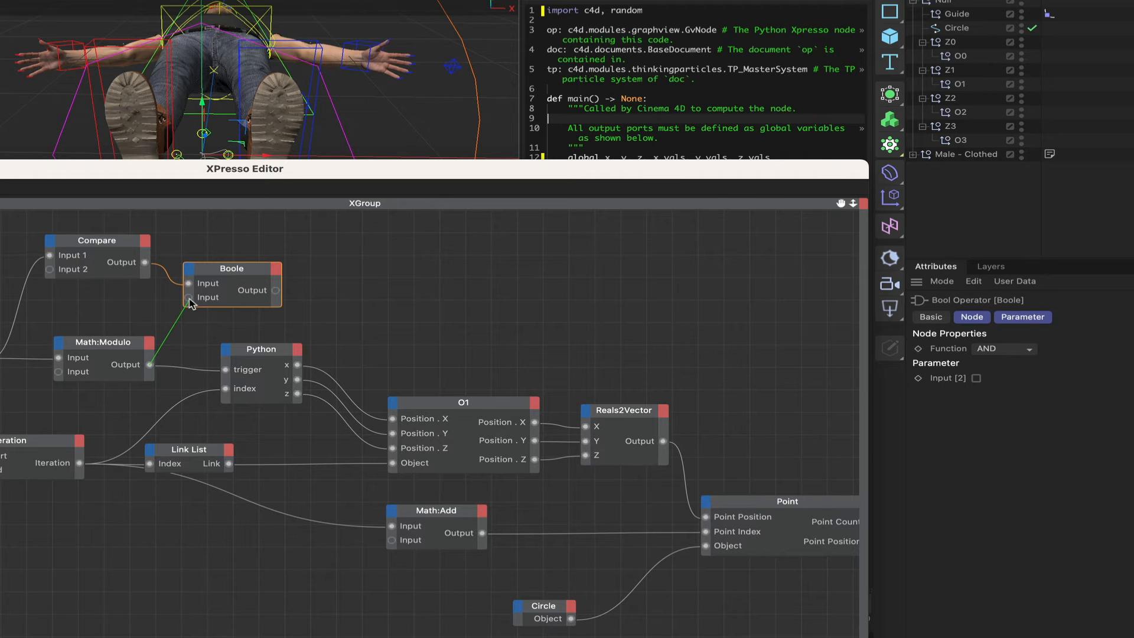
drag(189, 303, 188, 297)
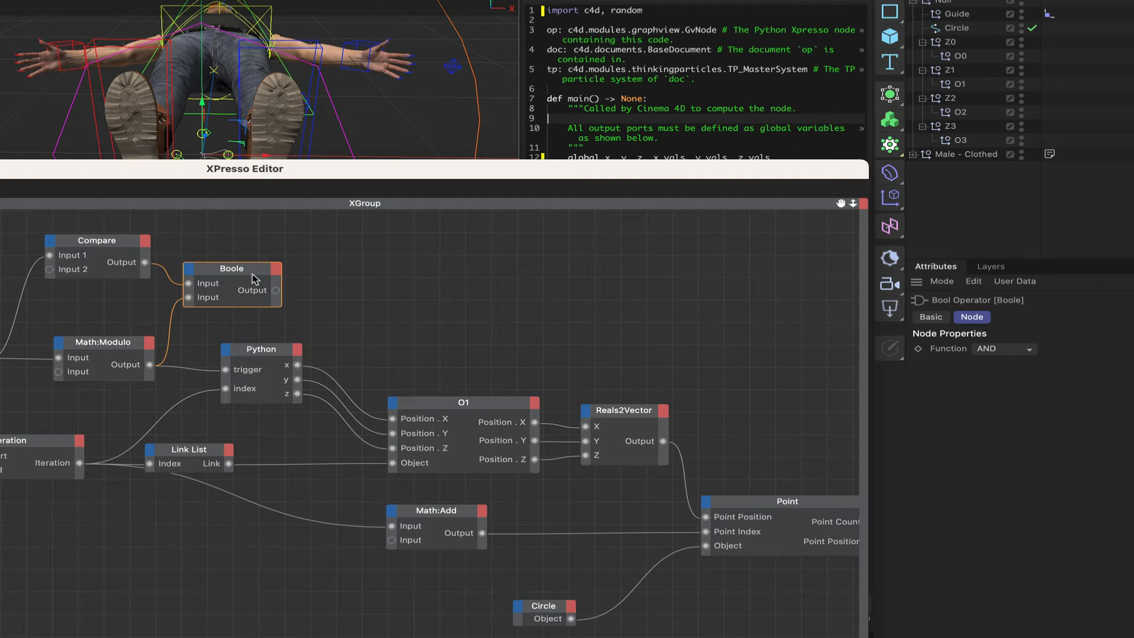
drag(253, 274, 269, 275)
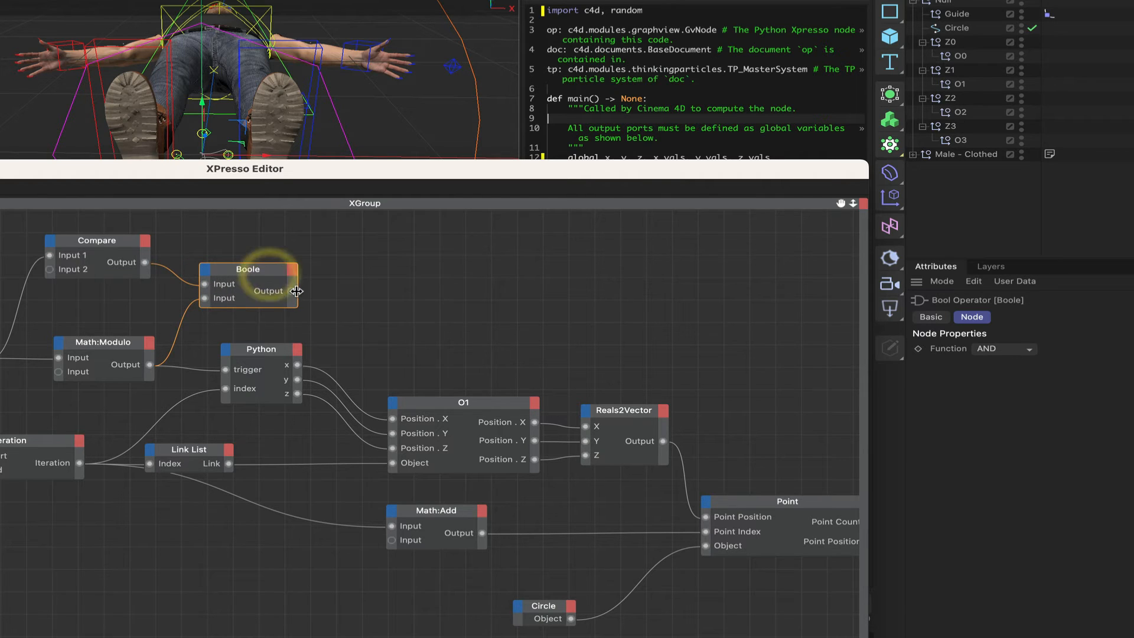
Add a MonoFlop node after the Boole node and connect the Boole output to its Trigger input
right_click(396, 294)
mouse_move(428, 323)
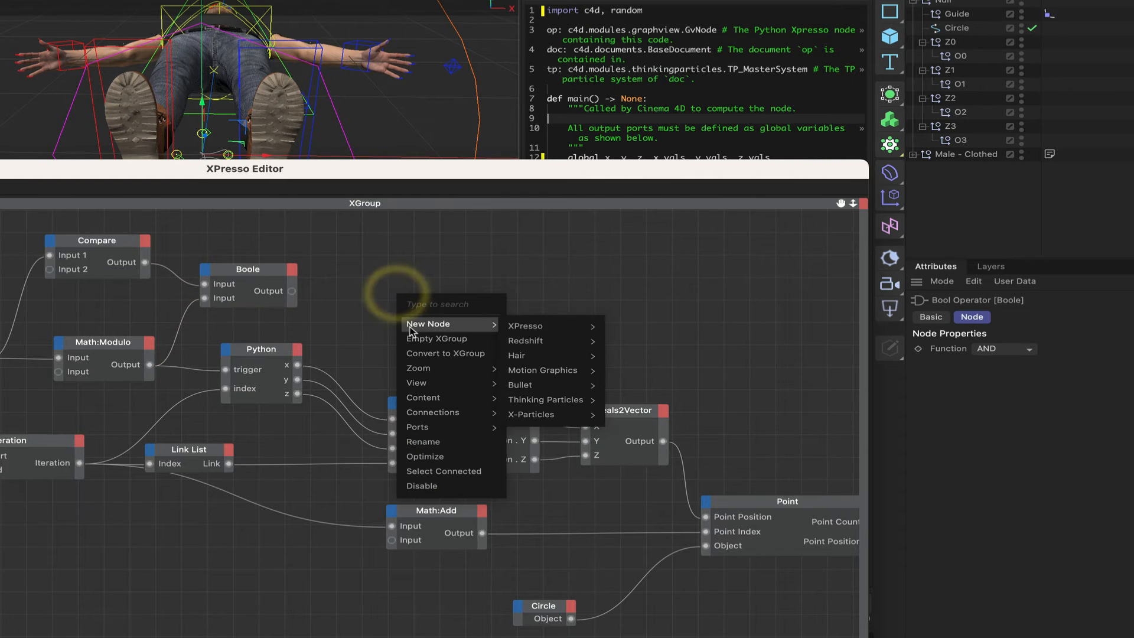
mouse_move(592, 333)
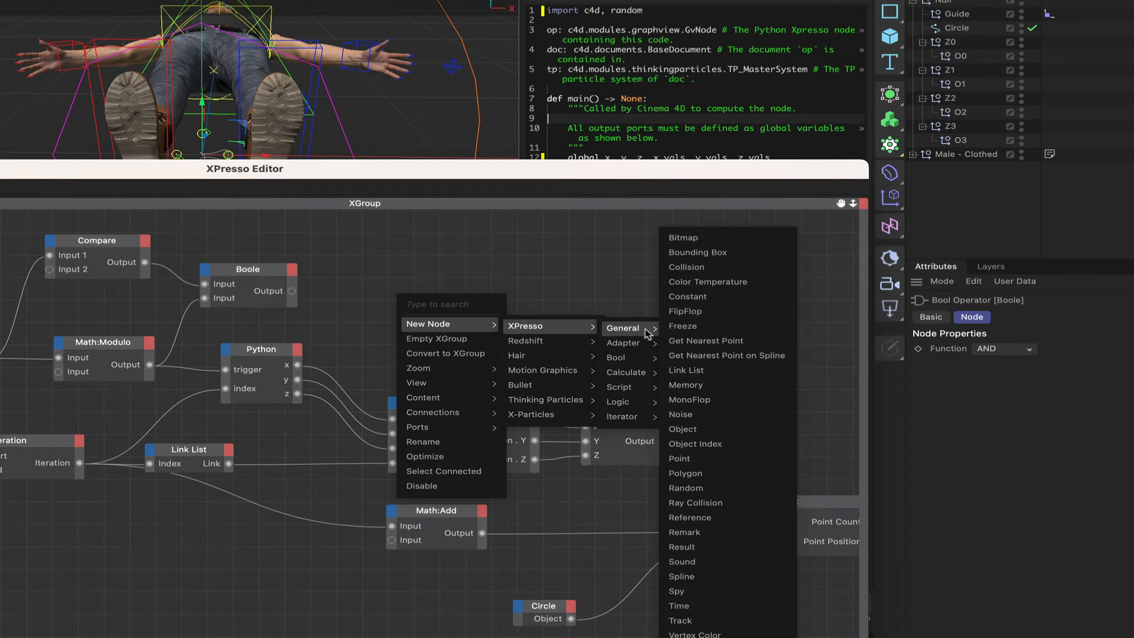
click(691, 402)
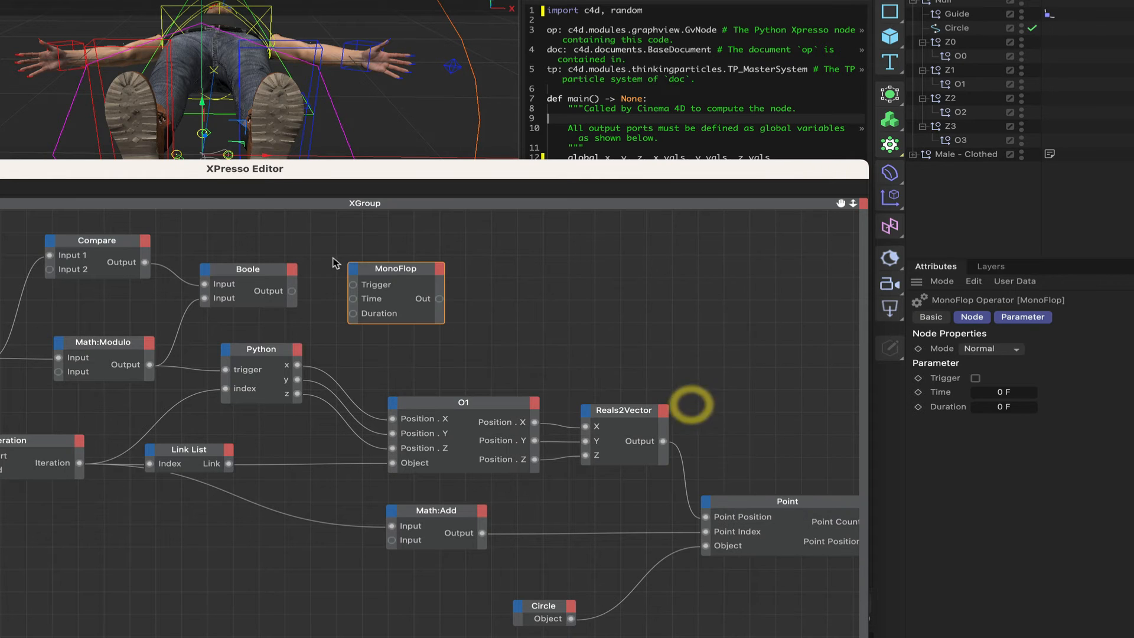
drag(382, 273, 389, 283)
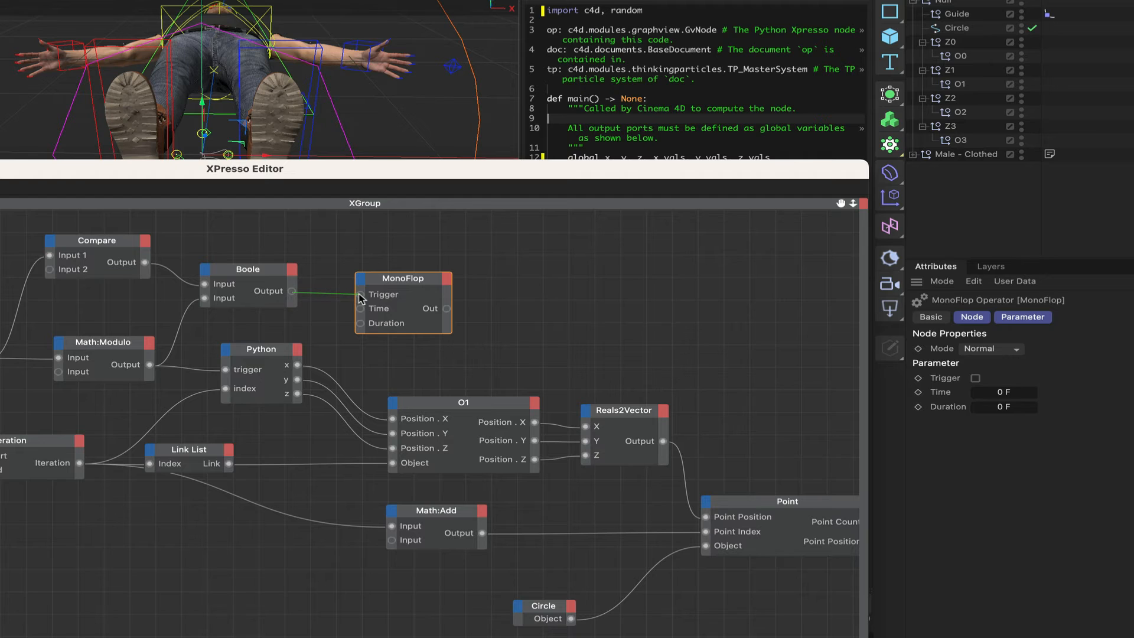
drag(359, 297, 412, 281)
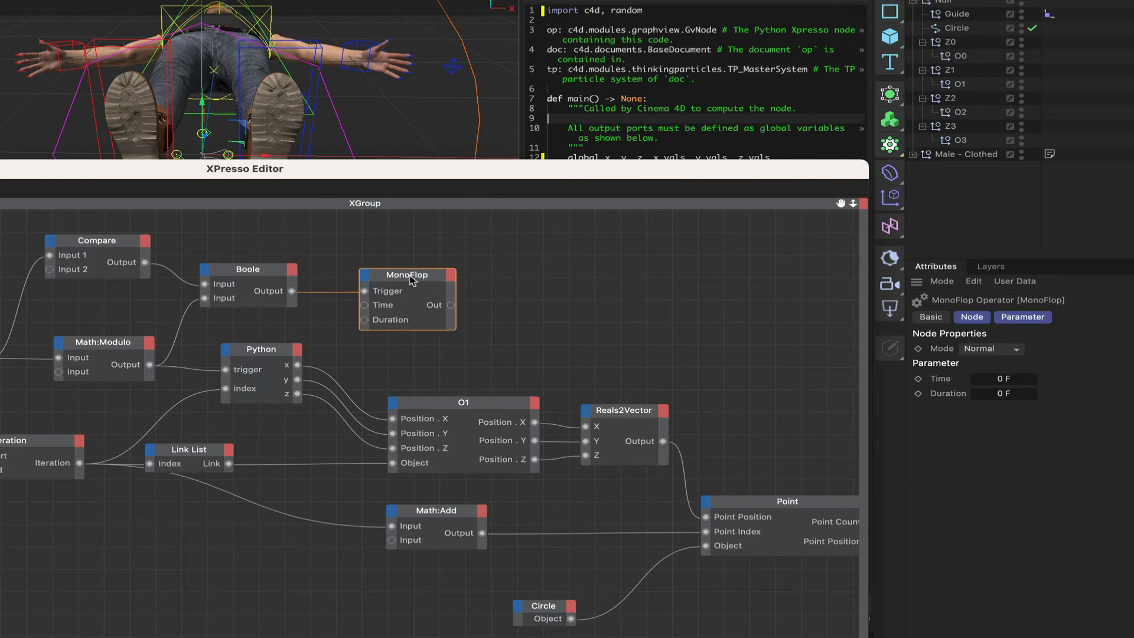
Set the MonoFlop node's mode to OneShot
click(1011, 352)
click(1004, 381)
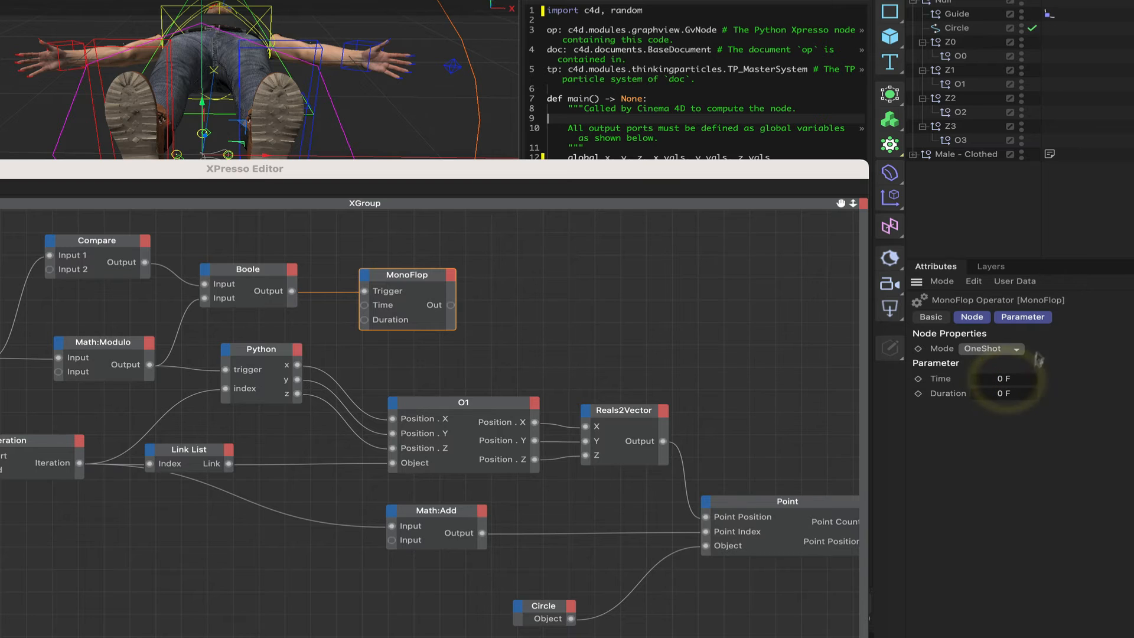
click(1004, 350)
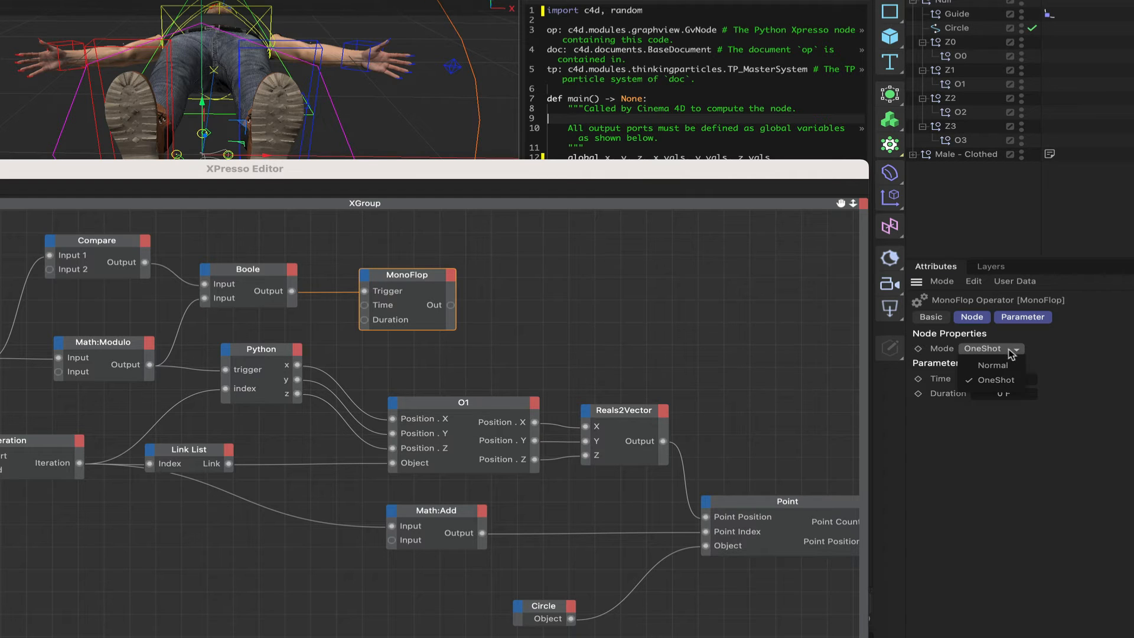
click(1076, 346)
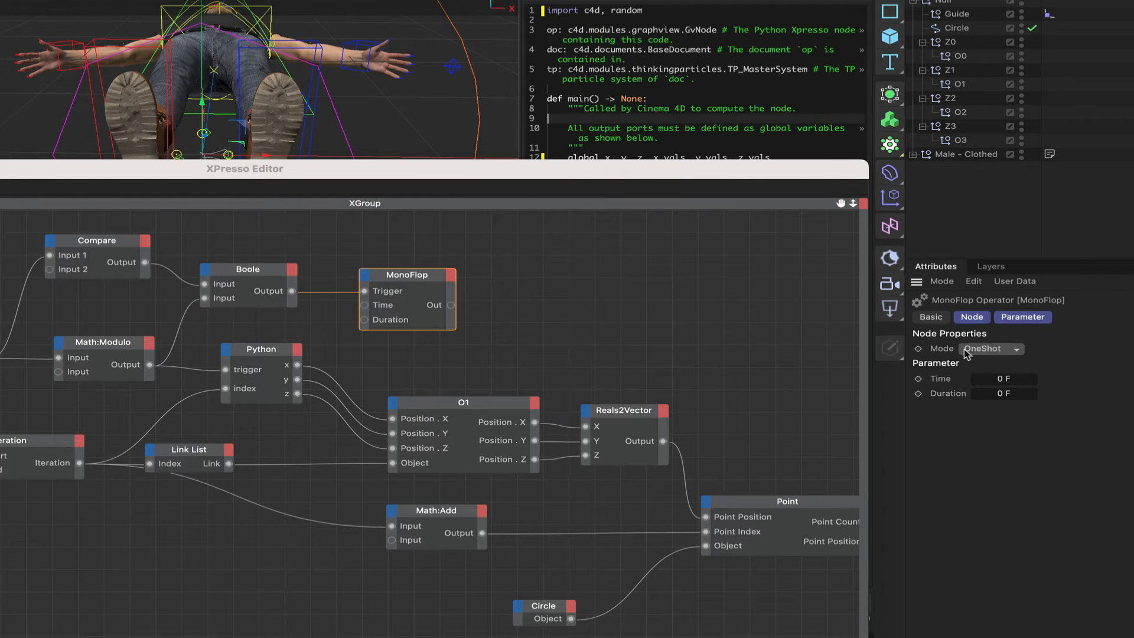
Connect the Time node's Time output to MonoFlop's Time input and set the MonoFlop duration to 300 F
click(416, 277)
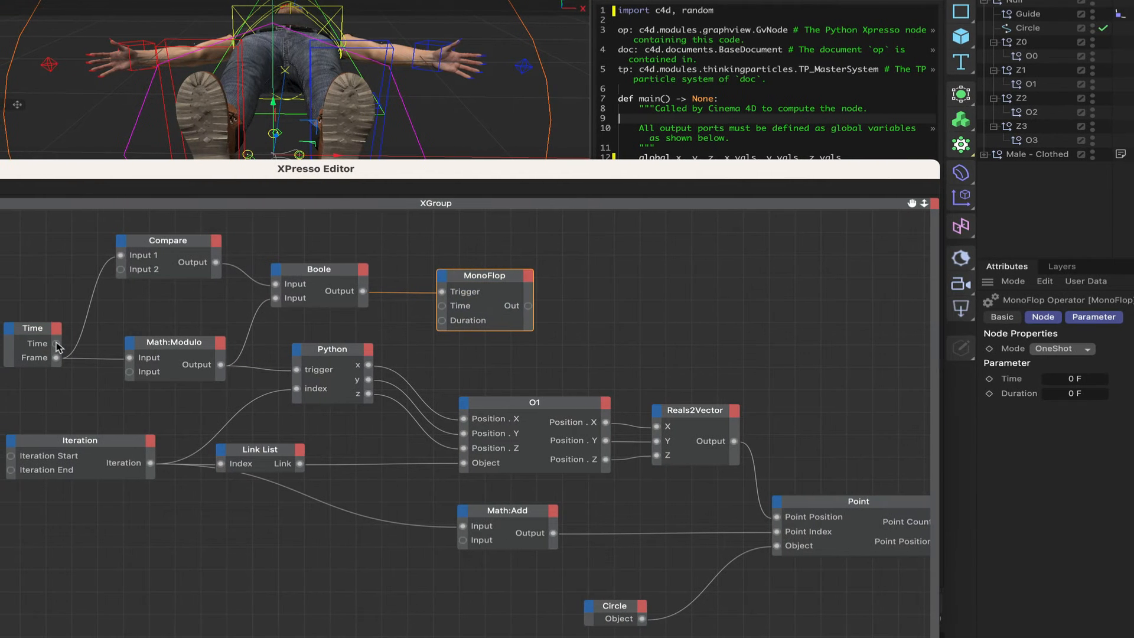
drag(12, 343, 441, 305)
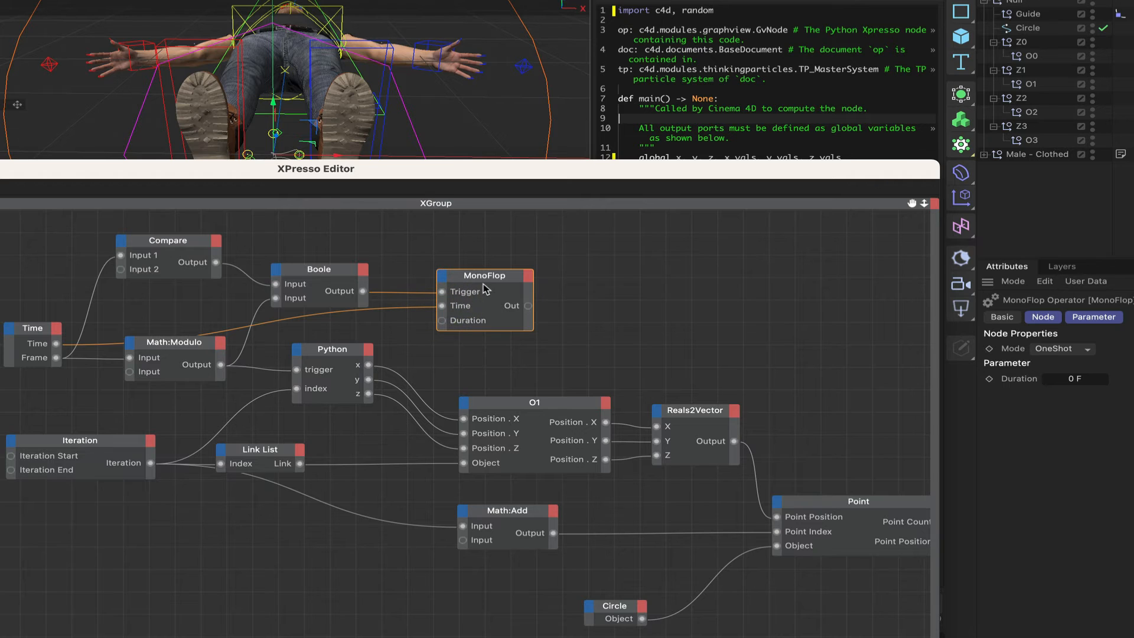
click(1073, 376)
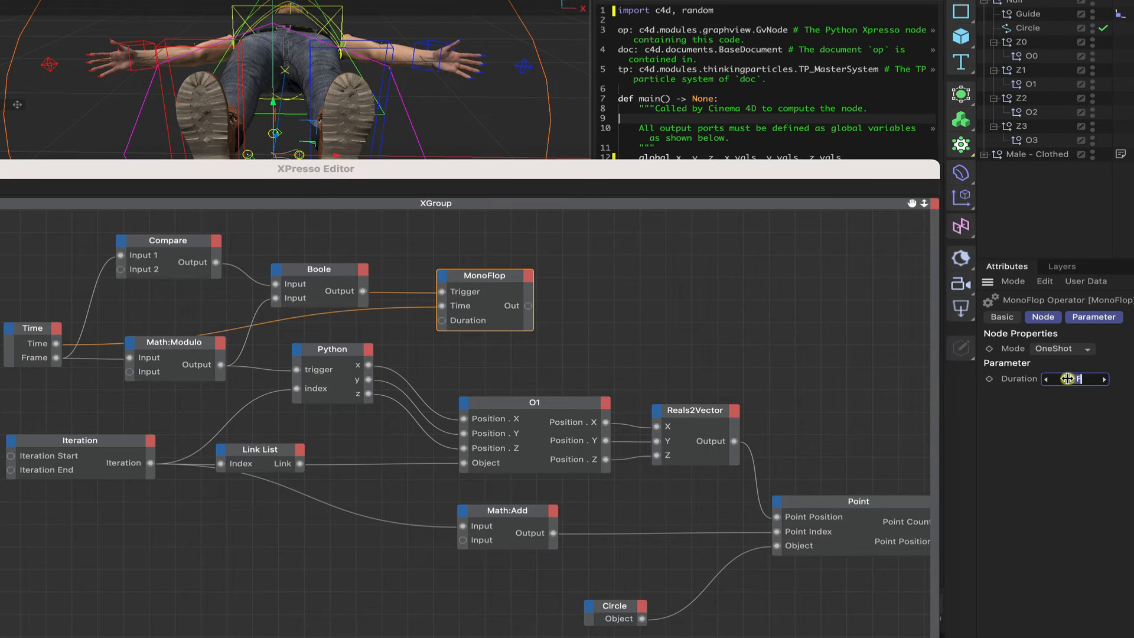
text(300)
Add a State output to MonoFlop and connect it to the Position input of the Guide's Align to Spline tag, brought in as a node
click(525, 276)
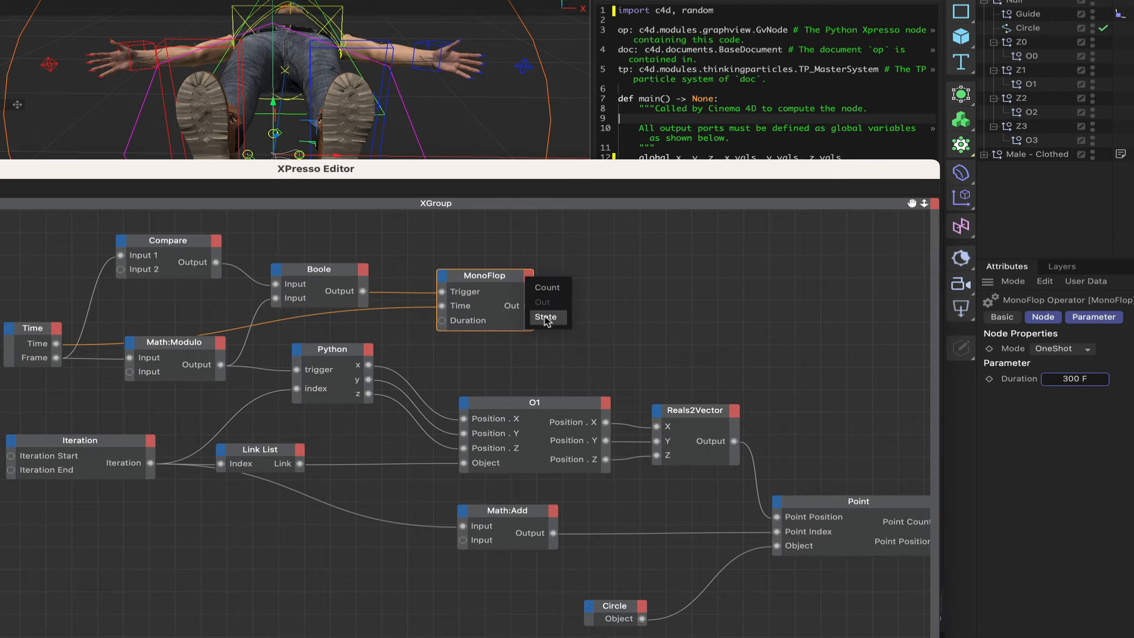
click(545, 318)
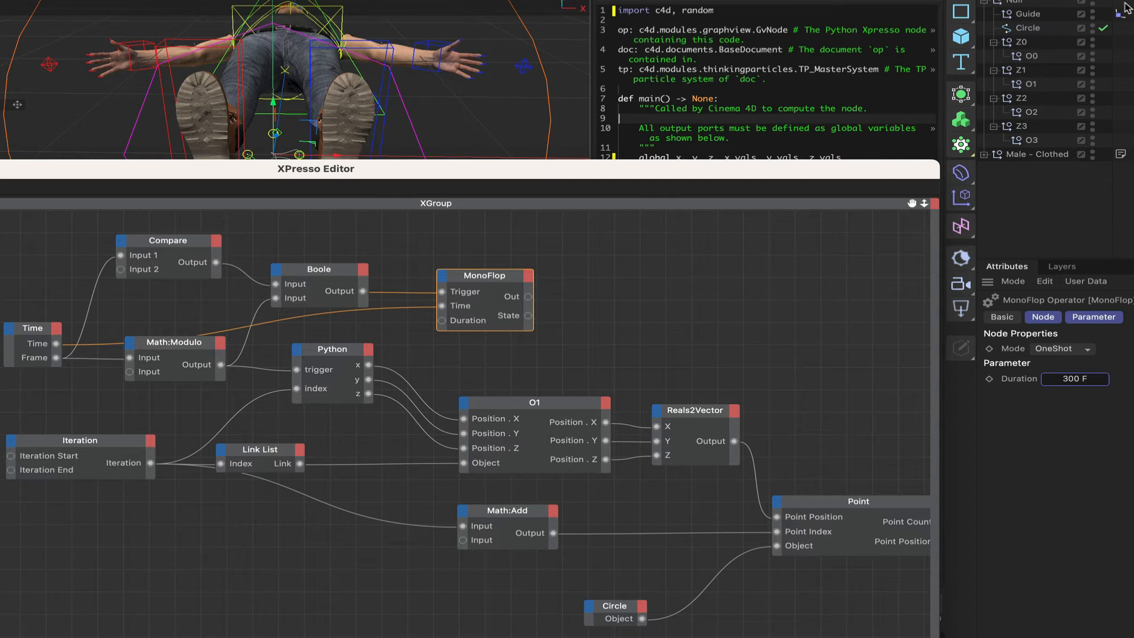
drag(1119, 16, 617, 314)
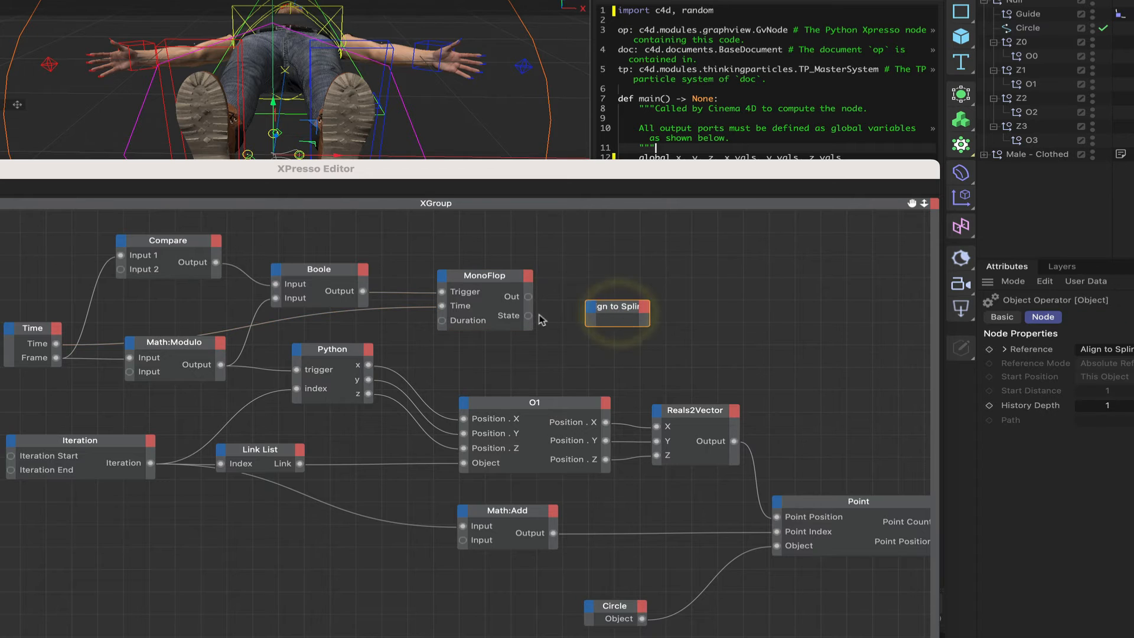
drag(528, 315, 592, 310)
click(592, 310)
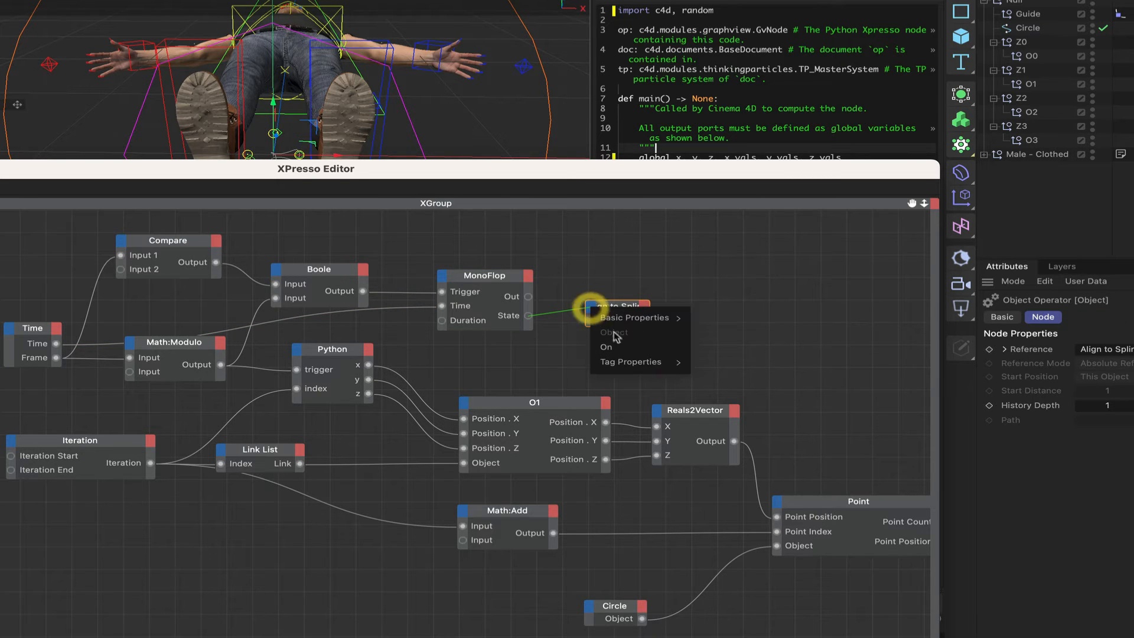
mouse_move(628, 361)
click(710, 394)
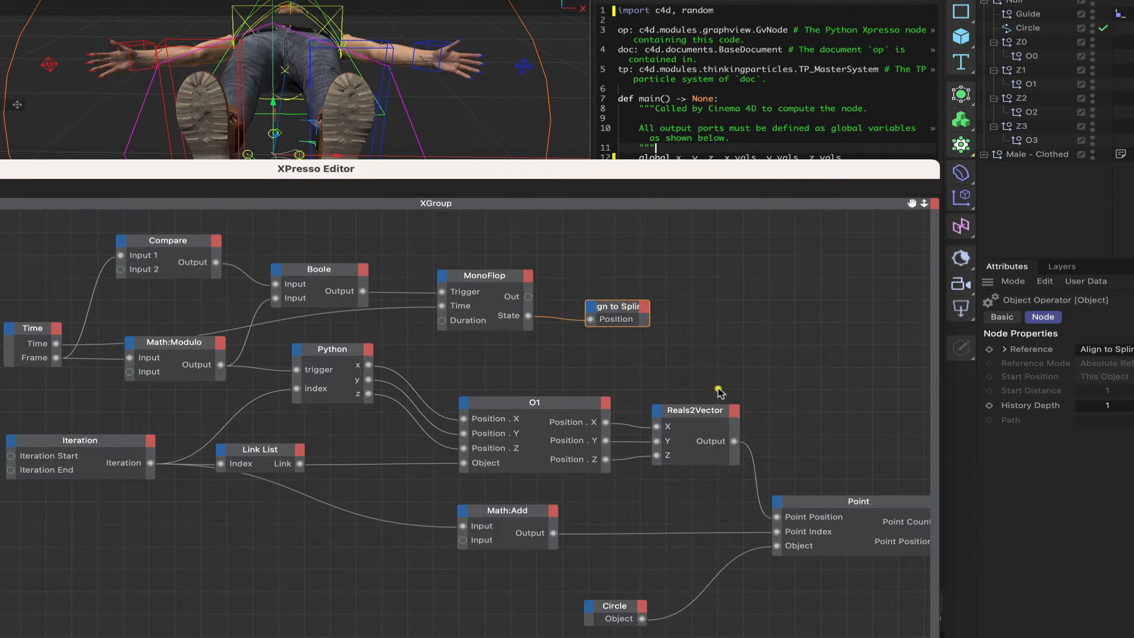
click(632, 310)
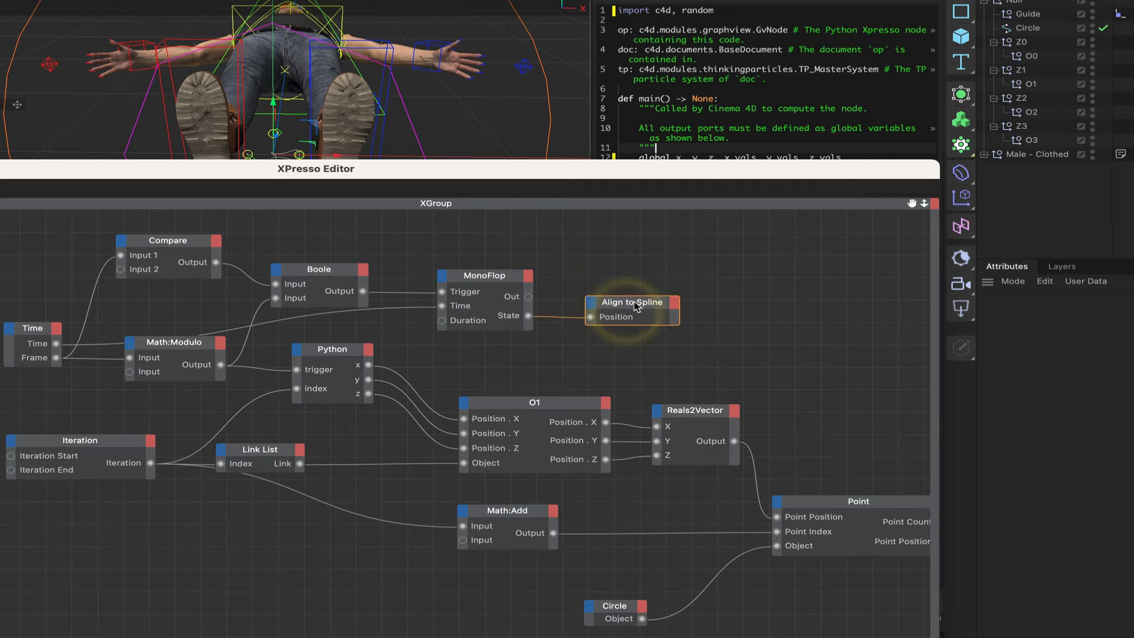
drag(633, 312, 637, 306)
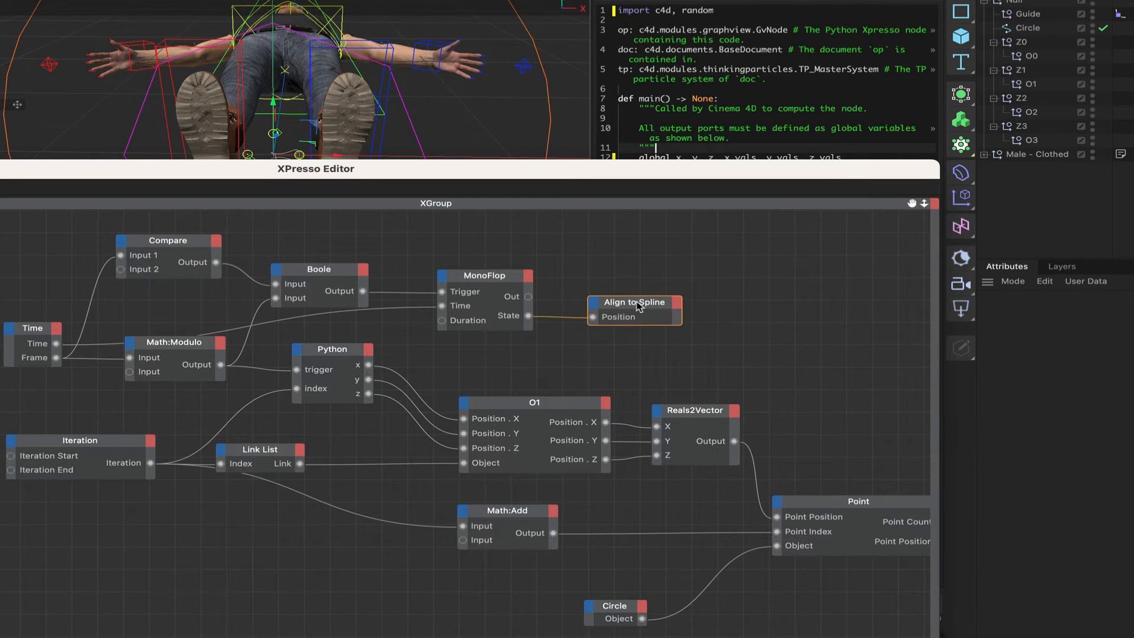
With the XPresso Editor closed, set the Guide null's display shape to Pentagon and return the animation to frame 0
drag(659, 170, 1065, 126)
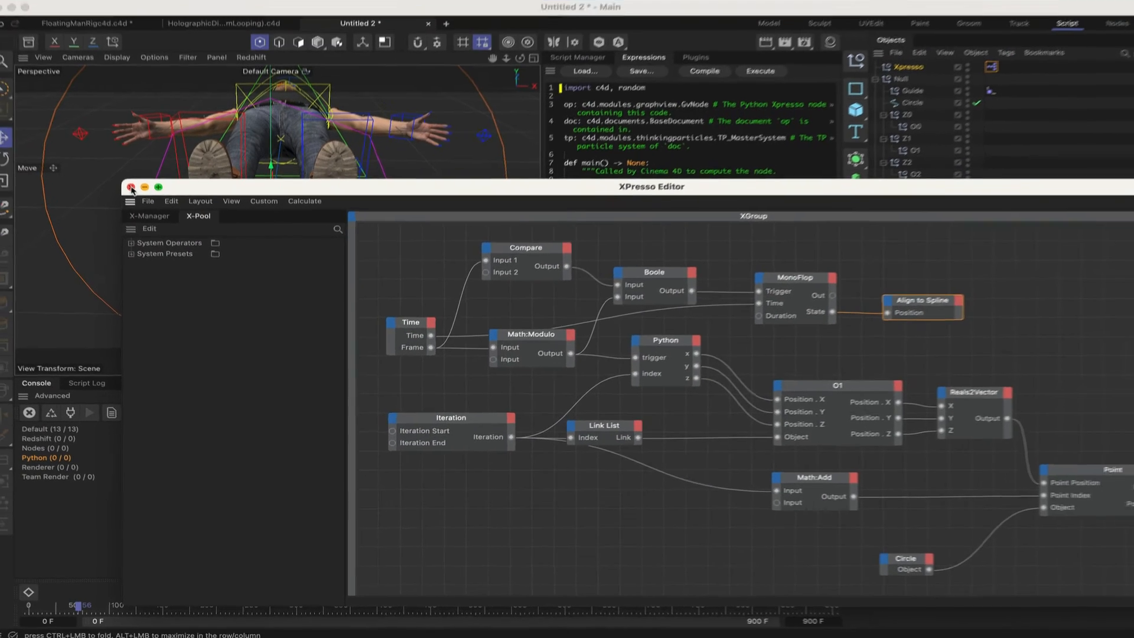
click(117, 148)
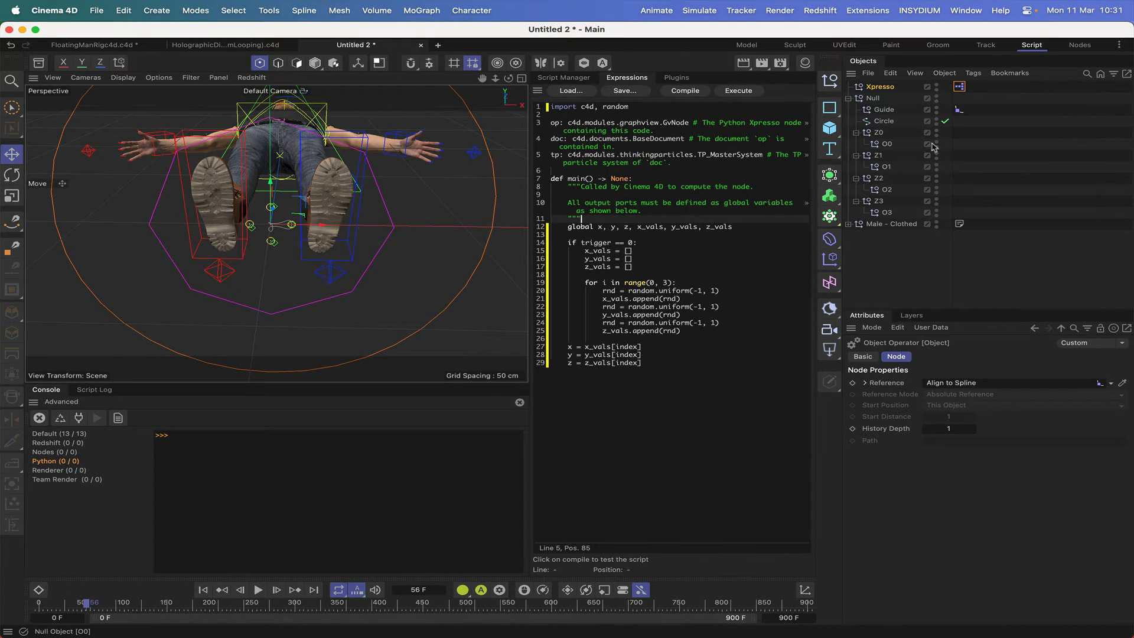
click(884, 110)
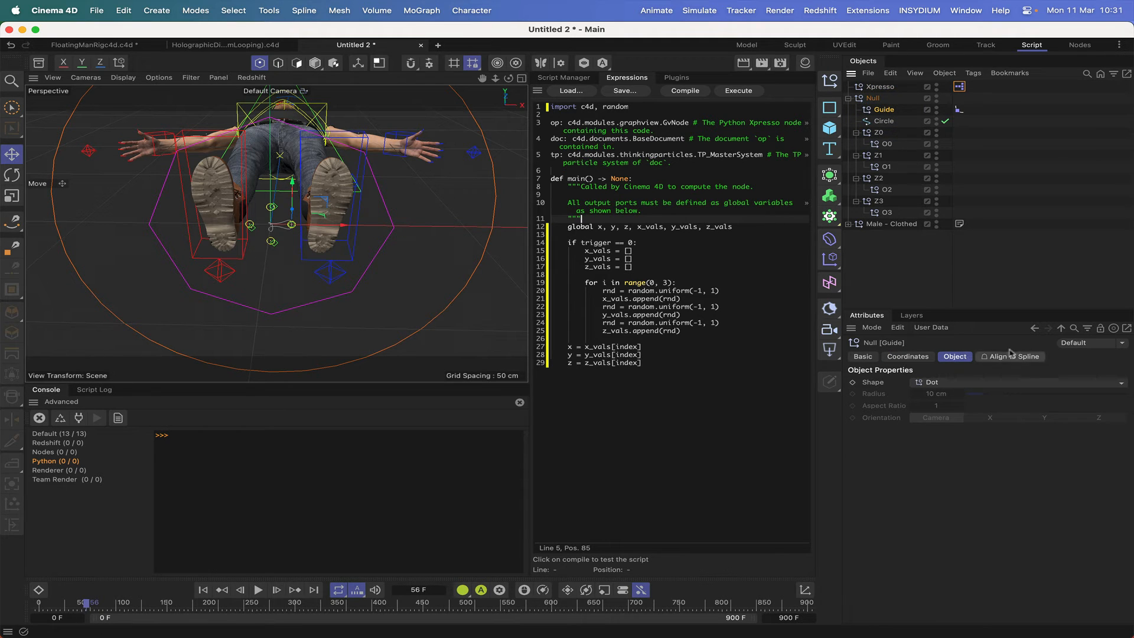
click(932, 384)
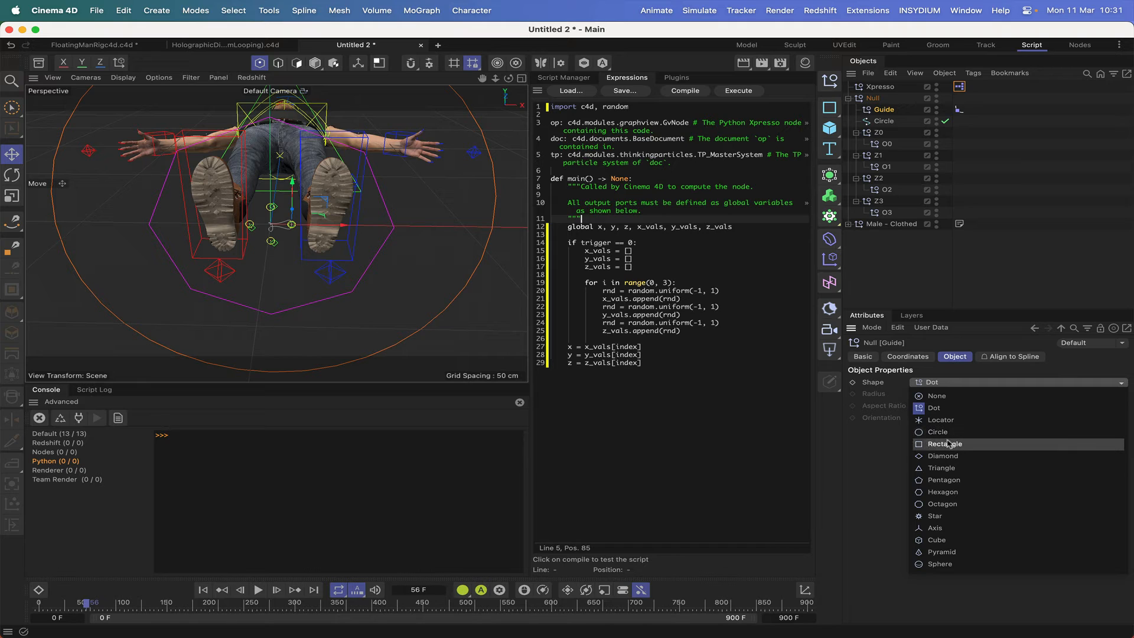
click(945, 479)
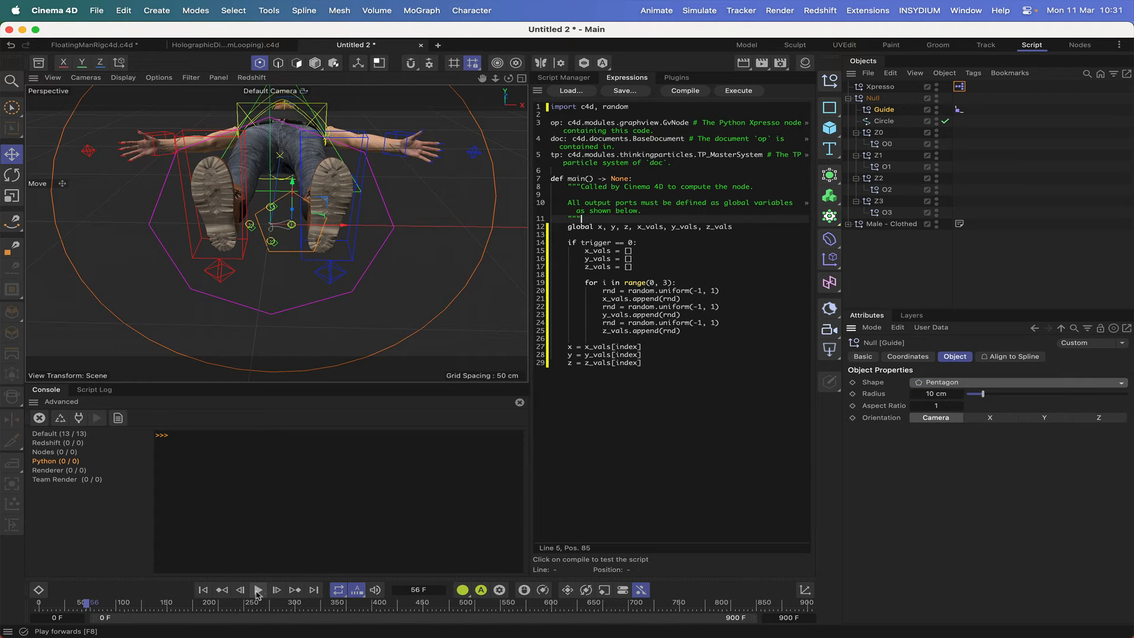
click(203, 590)
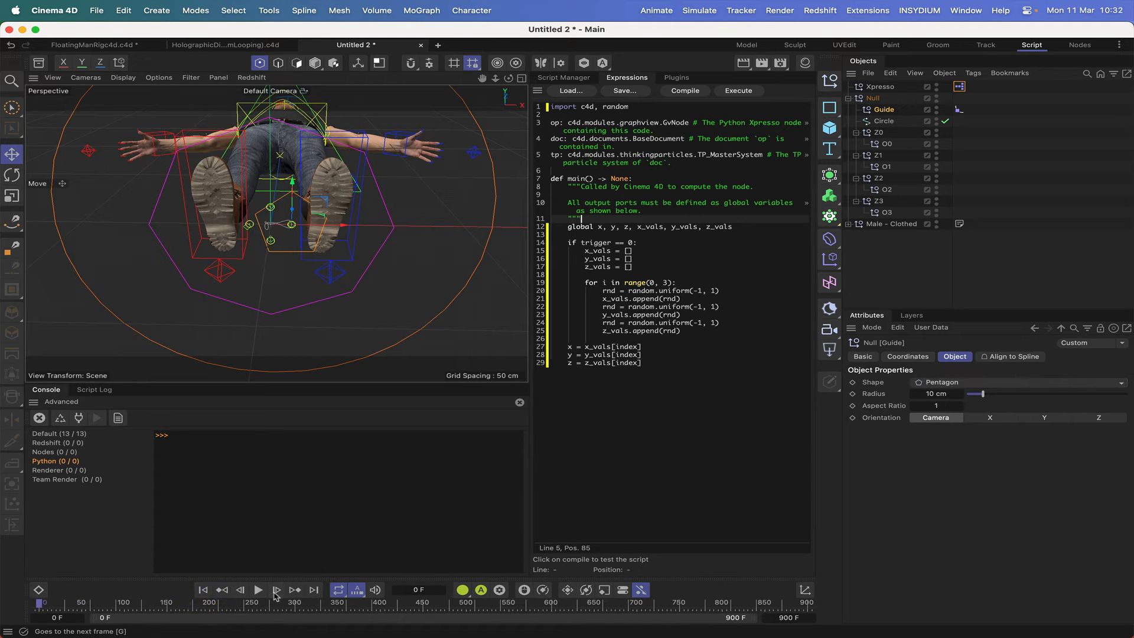
Play the animation to check the Guide's movement along the spline, stop it and return to frame 0
click(258, 589)
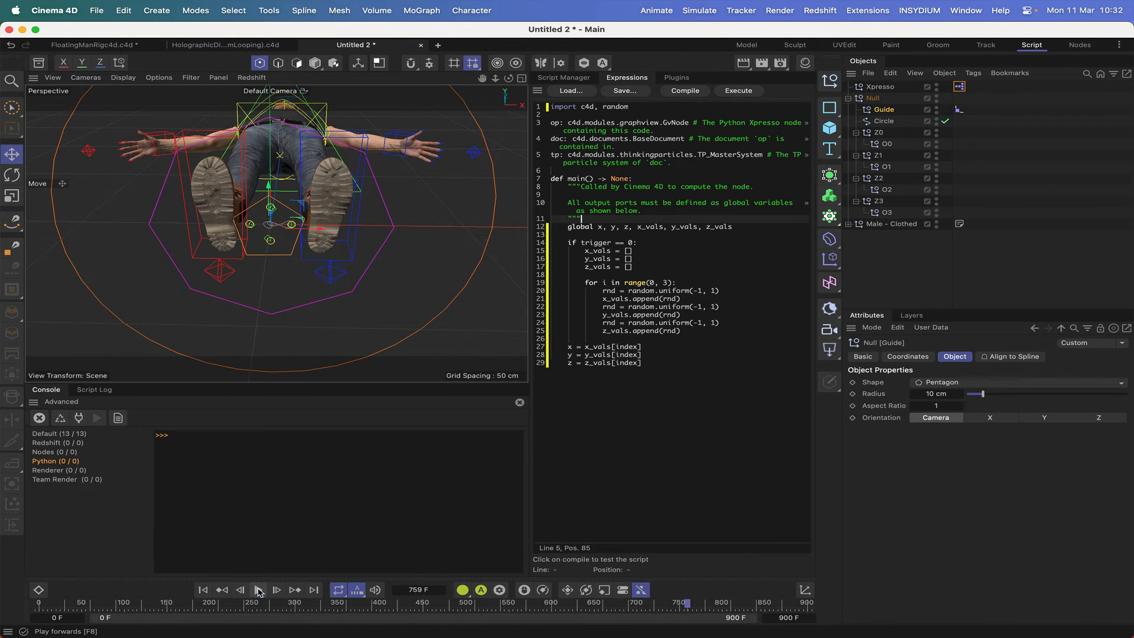
click(258, 590)
click(202, 589)
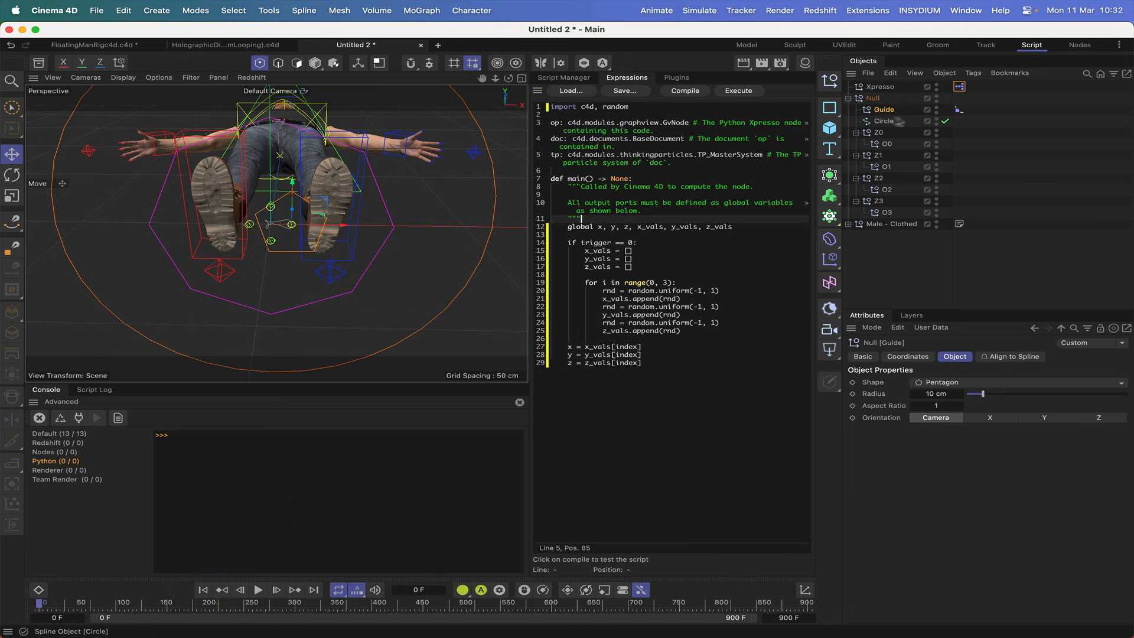
Set the Guide null's display shape to Dot and deselect it
click(934, 384)
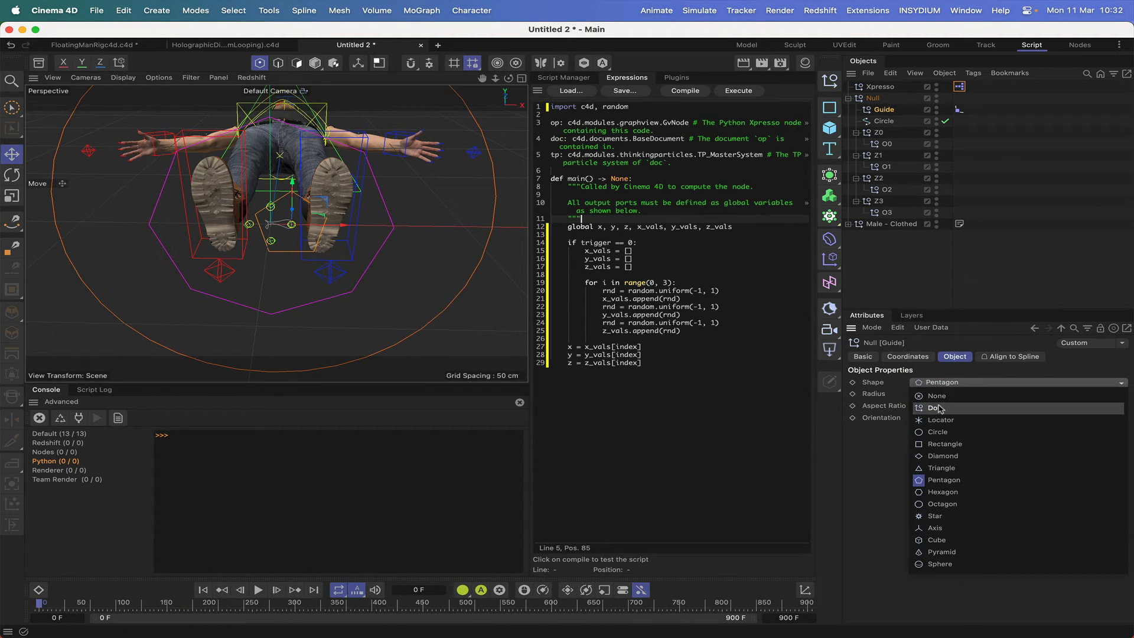
click(939, 408)
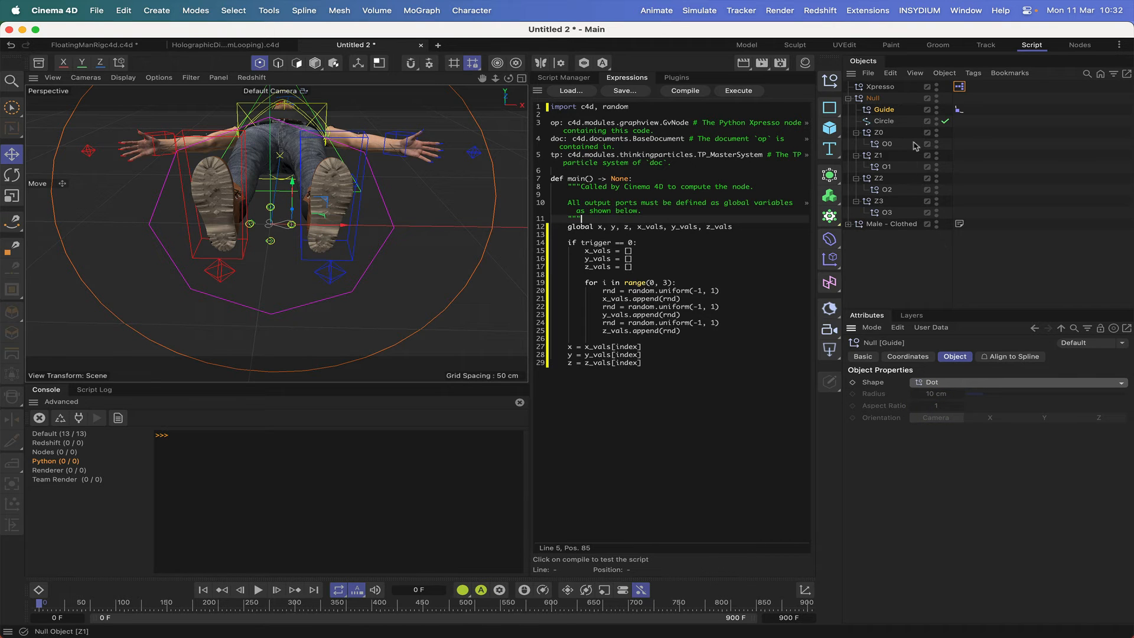
click(896, 238)
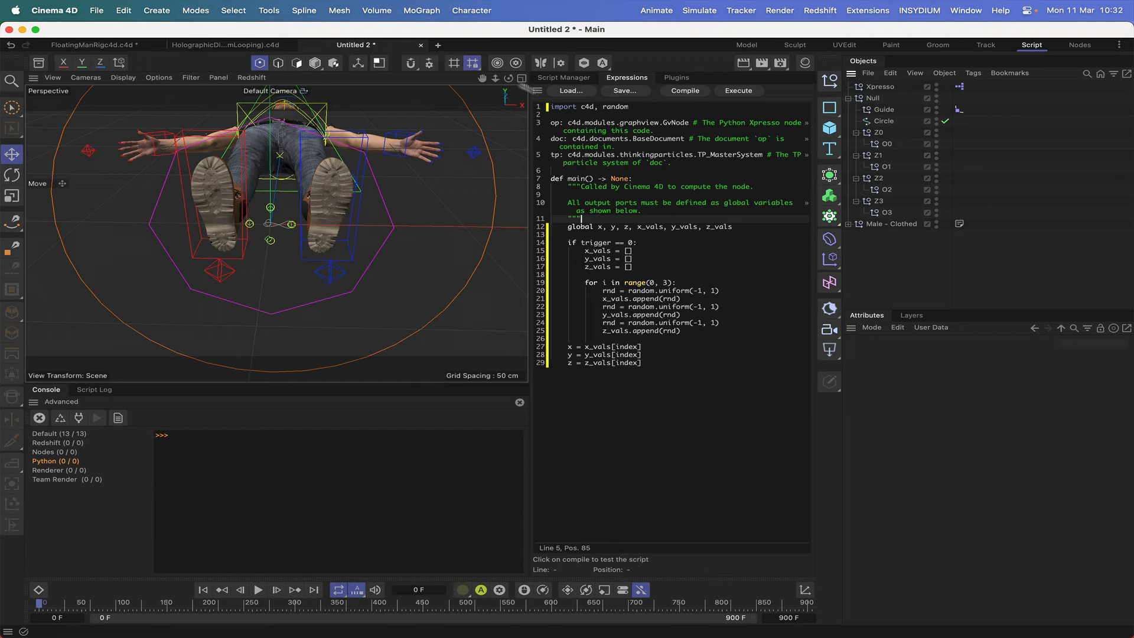
Test-move the parent Null along the X axis and back toward the world origin
drag(508, 81, 487, 149)
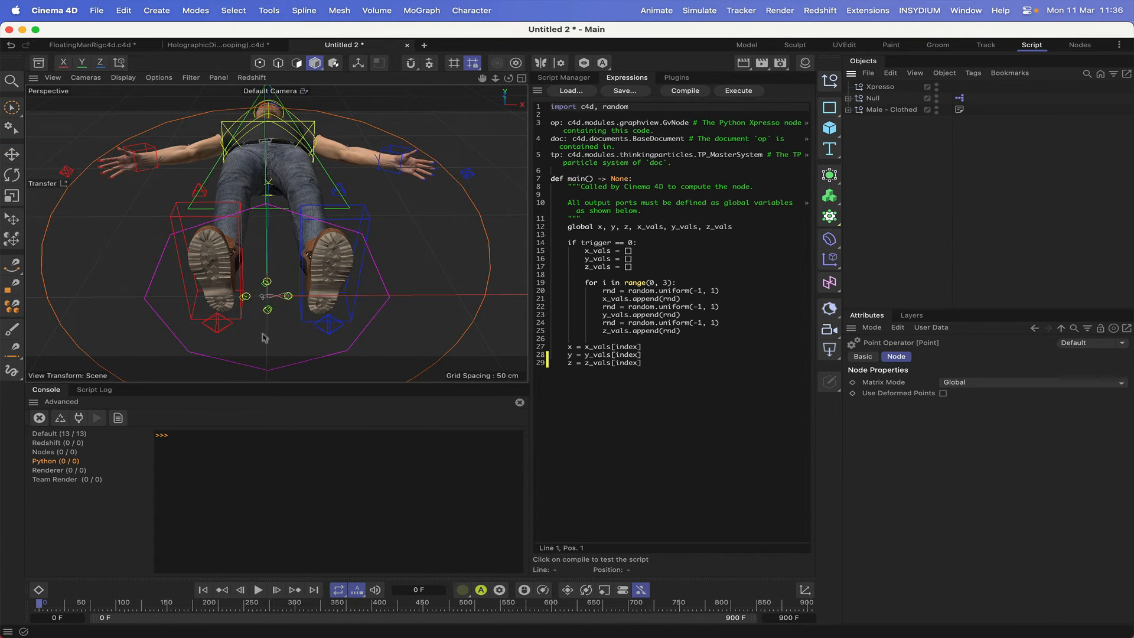
click(872, 99)
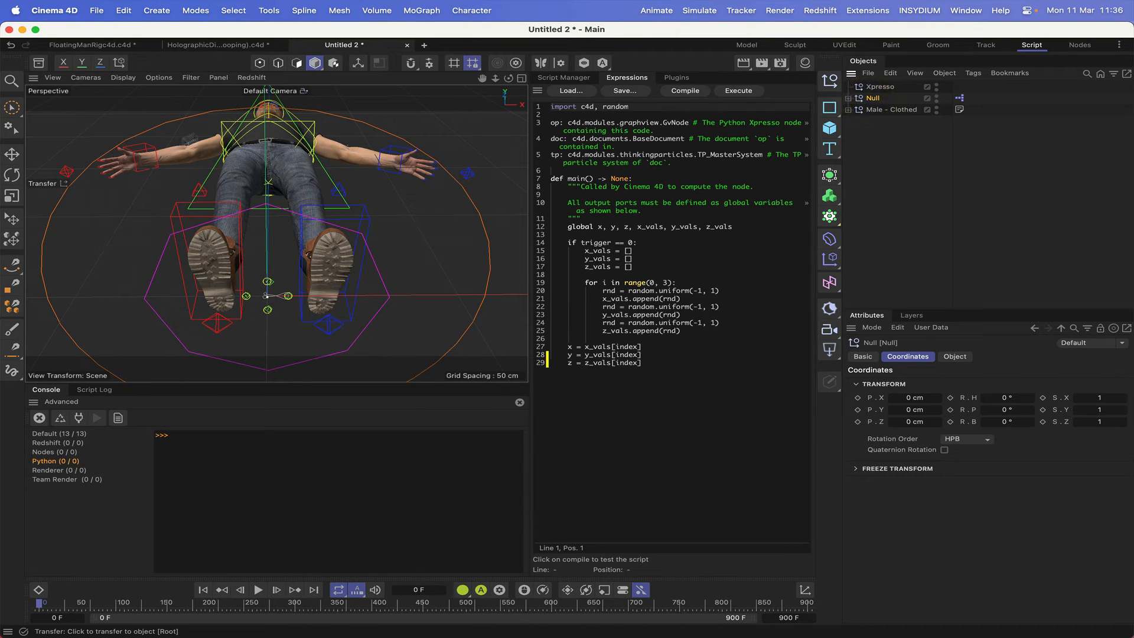
click(12, 154)
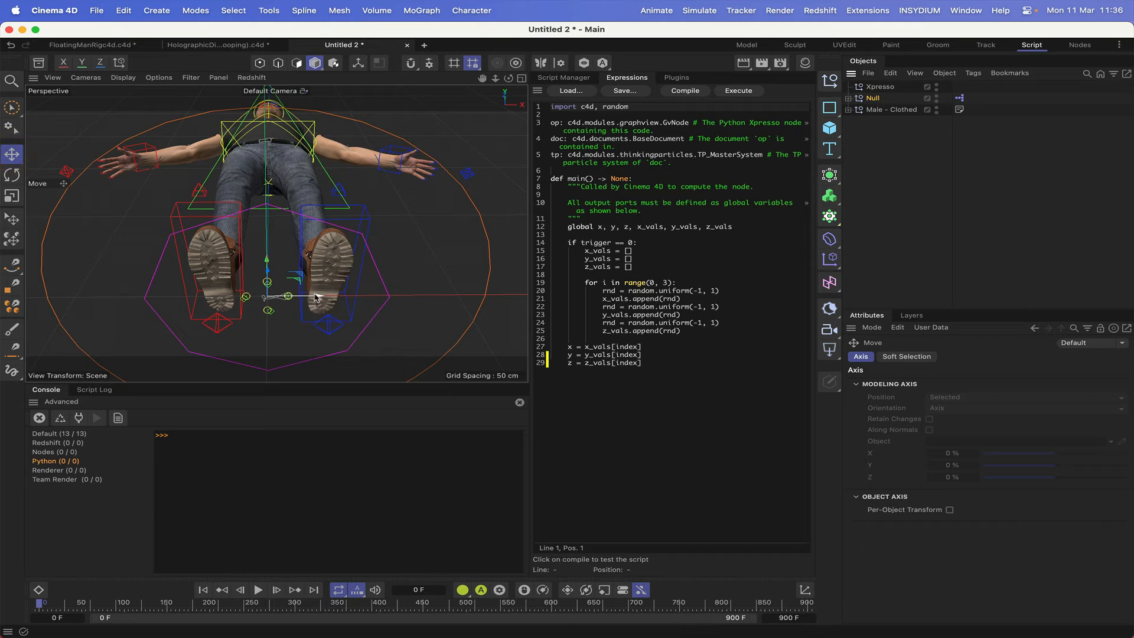
drag(287, 296, 359, 295)
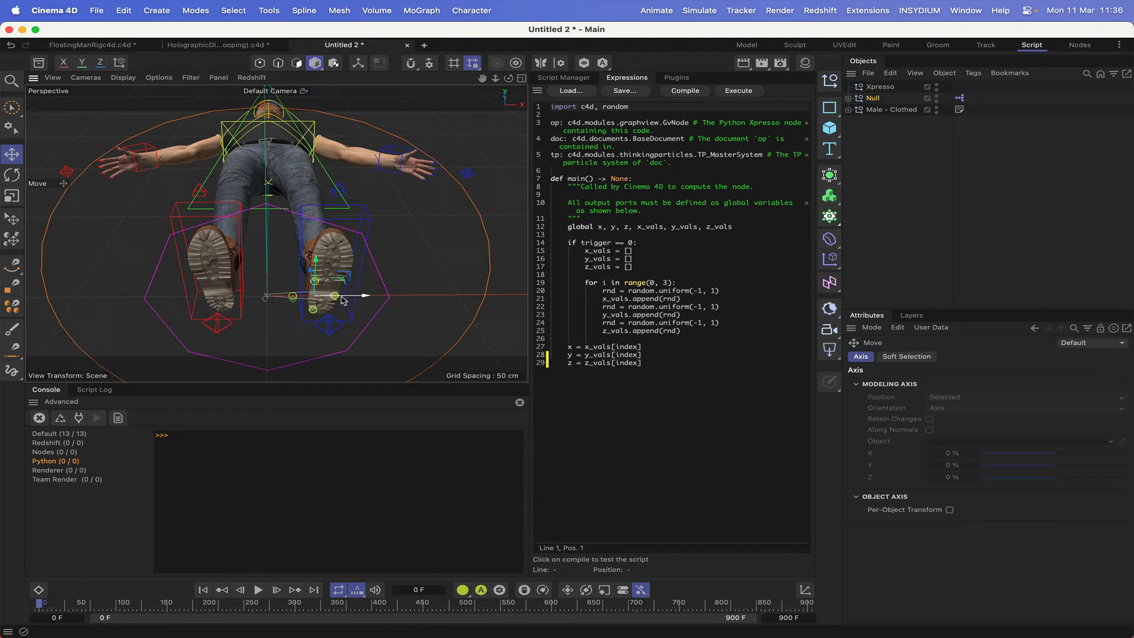
drag(369, 296, 325, 296)
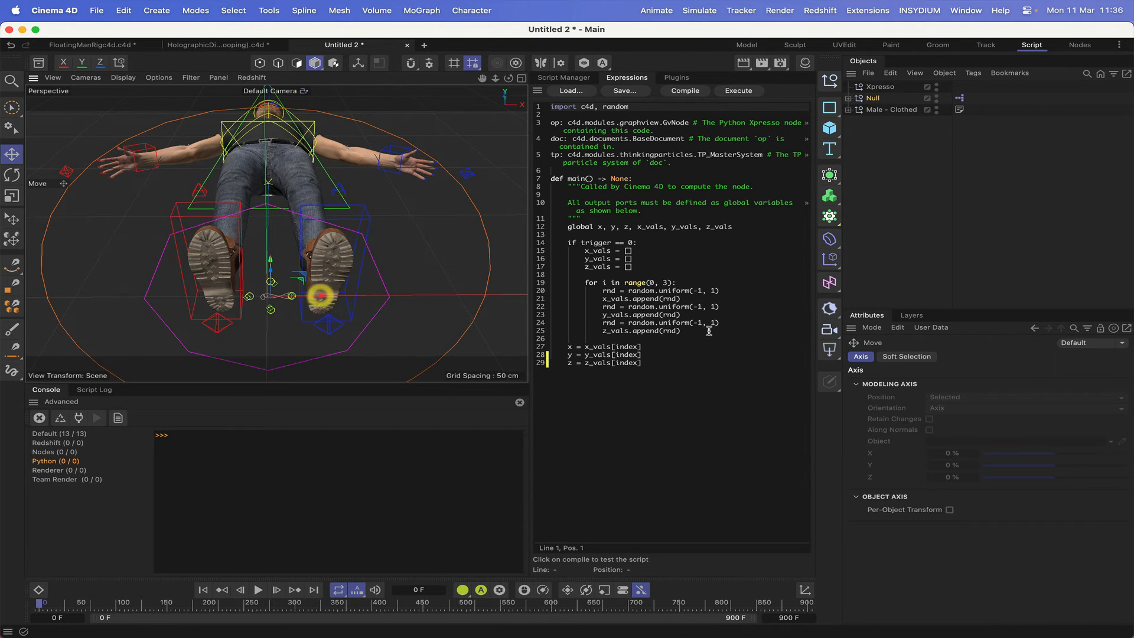
Set the parent Null's X position to 0 cm
click(873, 98)
click(916, 397)
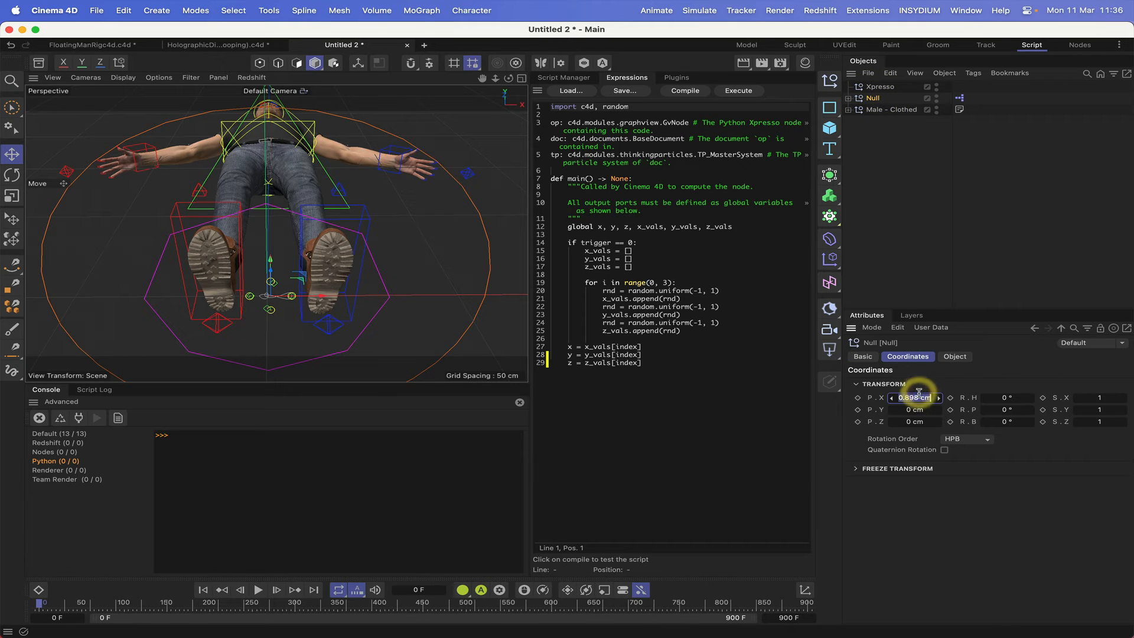
text(0)
key(Return)
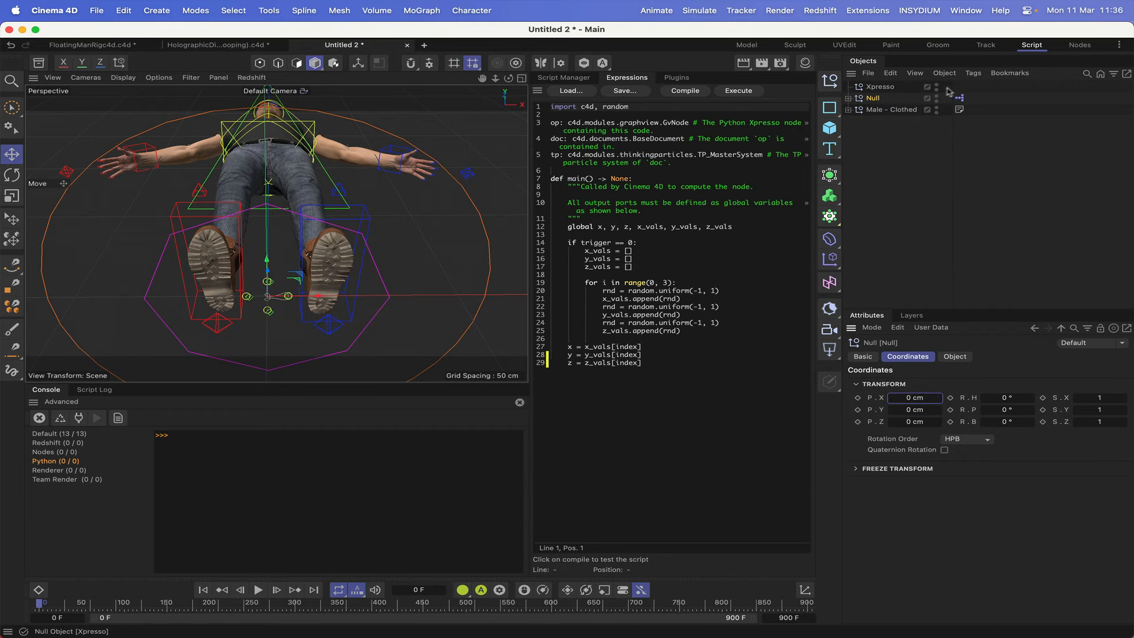
Set the Point node's Matrix Mode to Local in the Null's XPresso setup, and test-move the Null along X, undoing the move
click(958, 101)
double_click(958, 101)
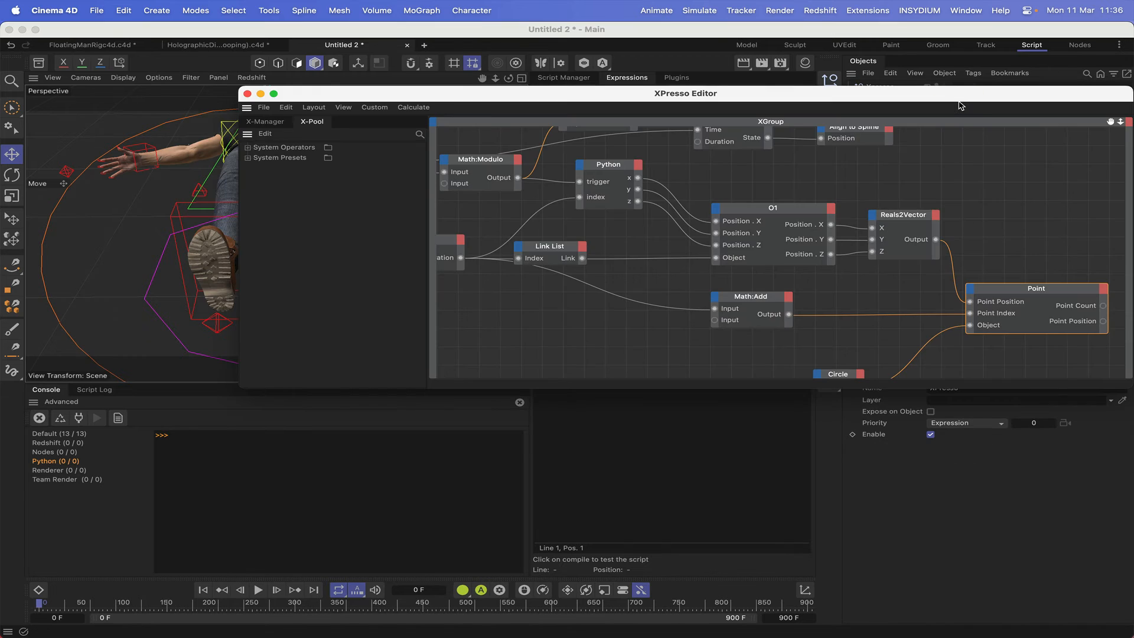
drag(976, 110, 901, 65)
click(947, 249)
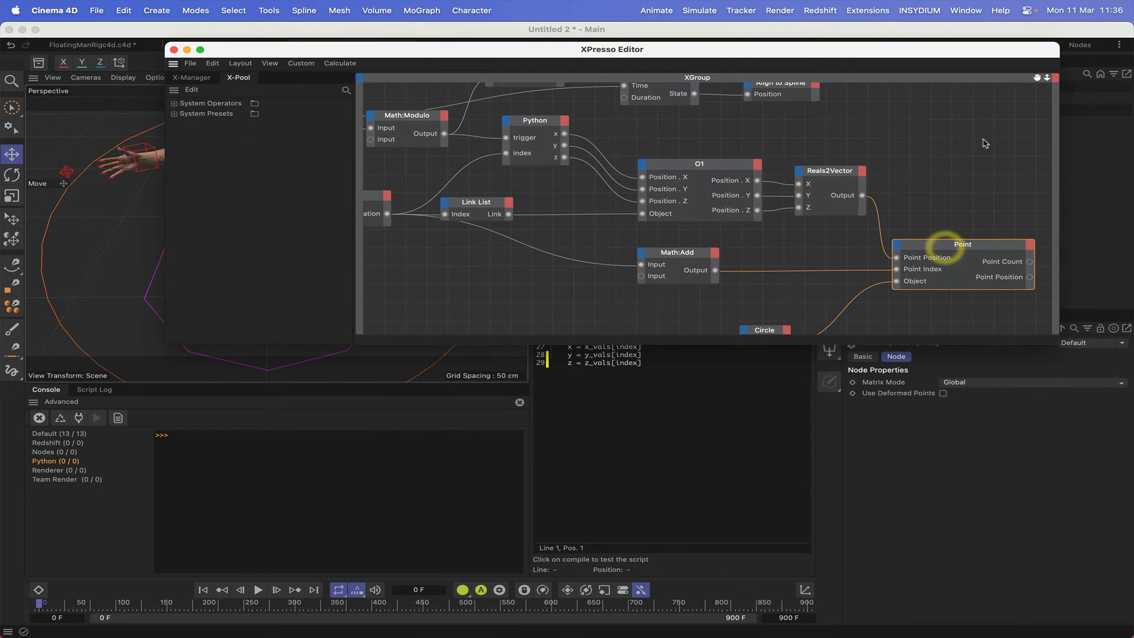
click(954, 384)
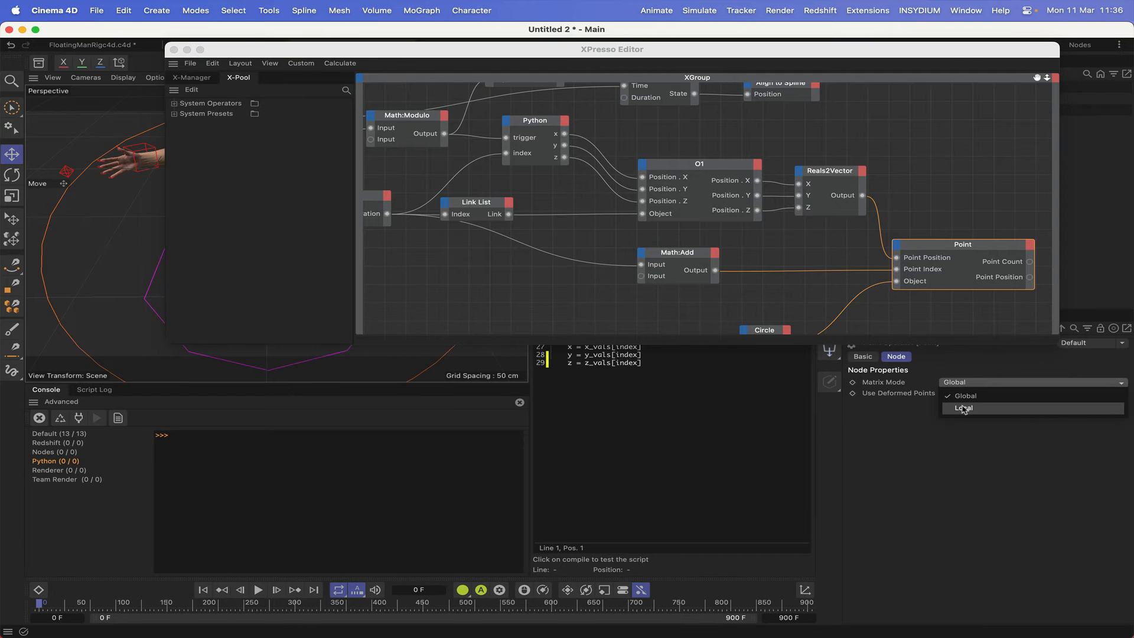
click(963, 408)
click(173, 50)
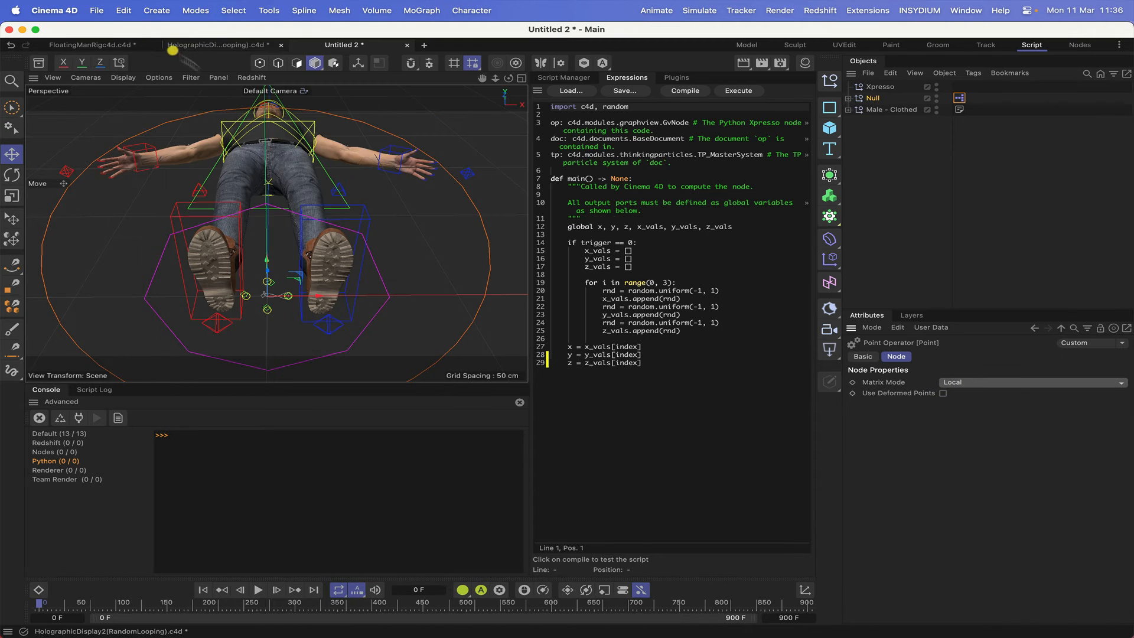
mouse_move(319, 295)
mouse_down()
mouse_move(393, 294)
mouse_move(328, 295)
mouse_up()
key(super+z)
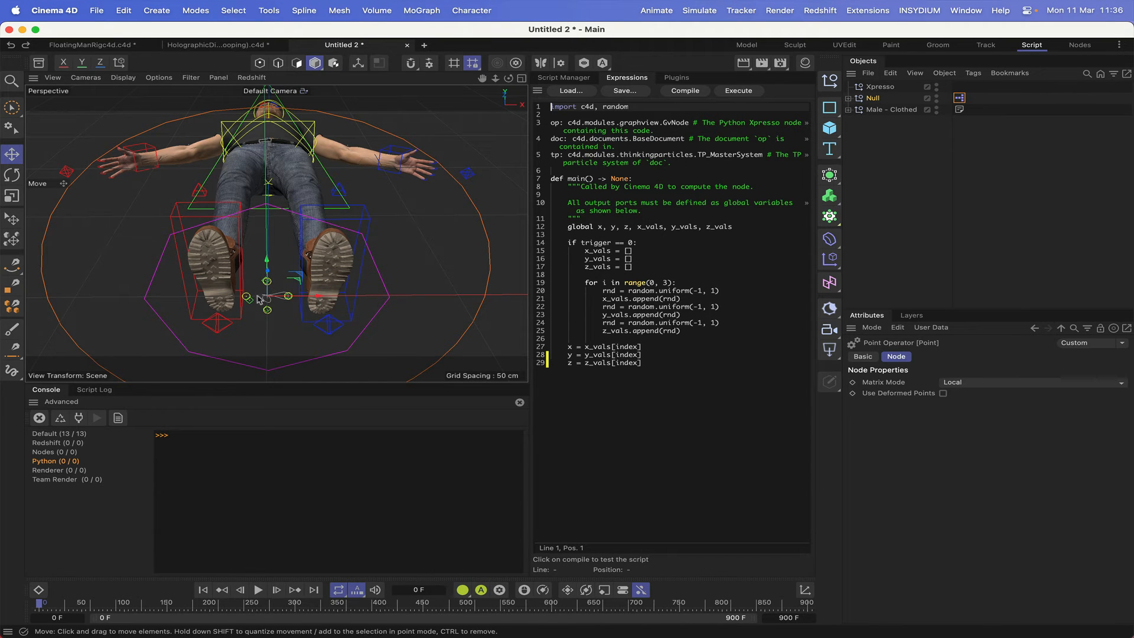
Rename the parent Null as RightLeg
double_click(873, 99)
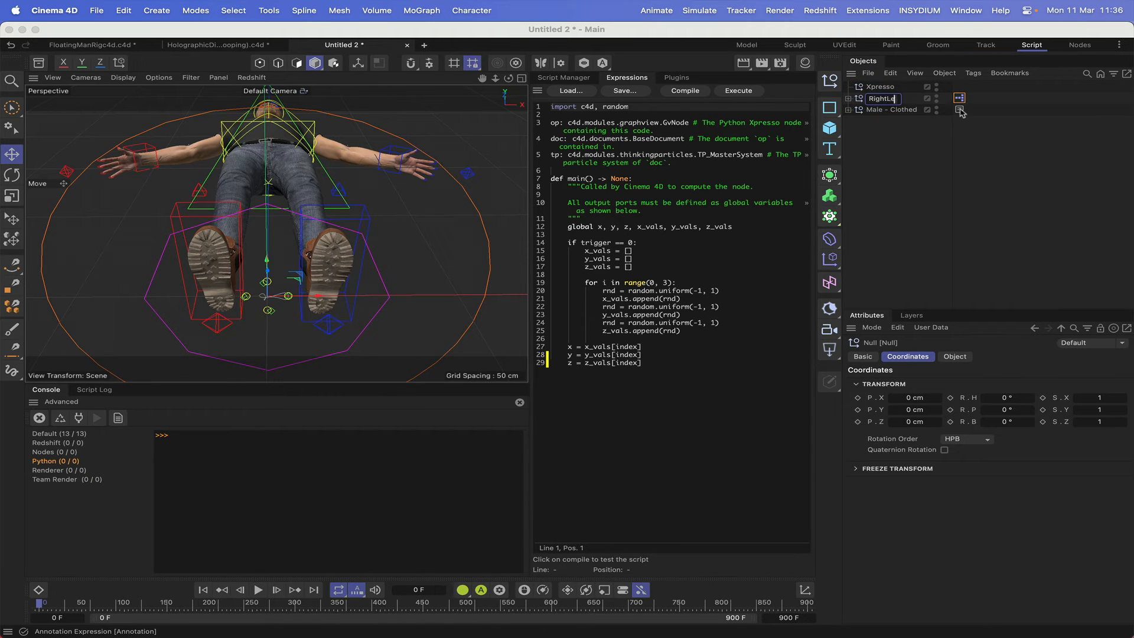
text(RightLeg)
key(Return)
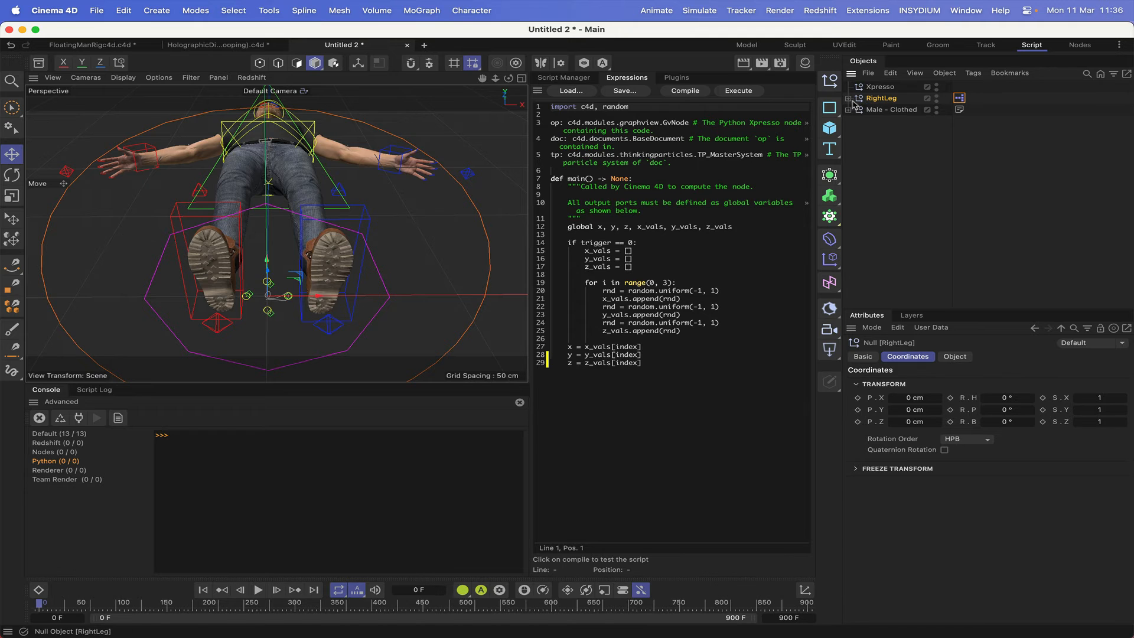
Use the Transfer tool to match the RightLeg null to the character's R_IK_Leg_con+ controller, and collapse the Male - Clothed hierarchy
click(177, 218)
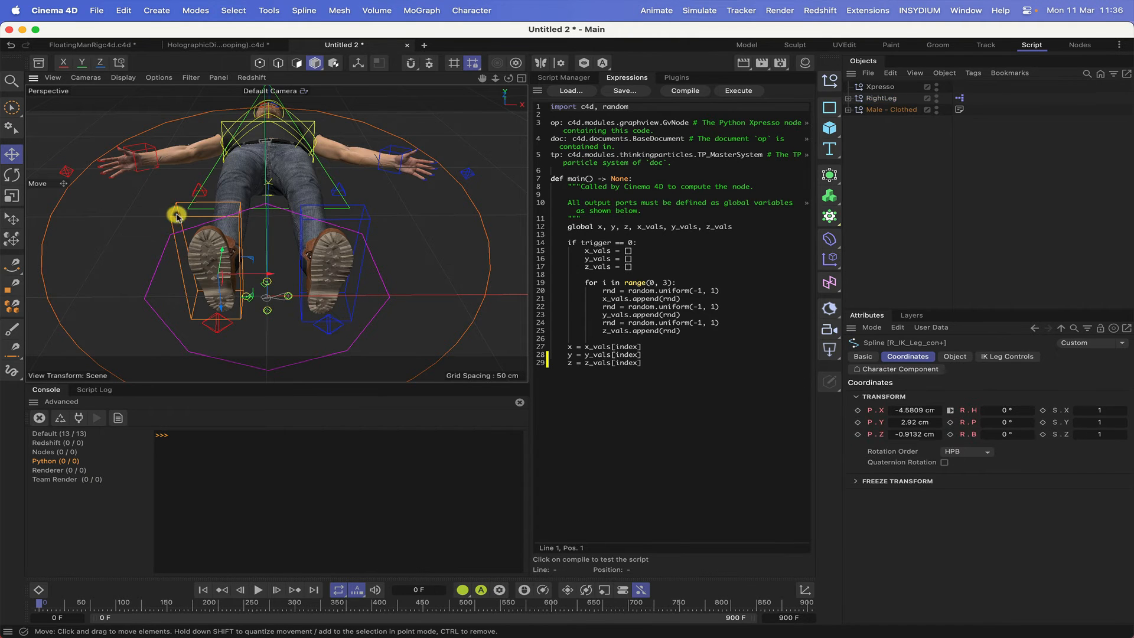
click(848, 110)
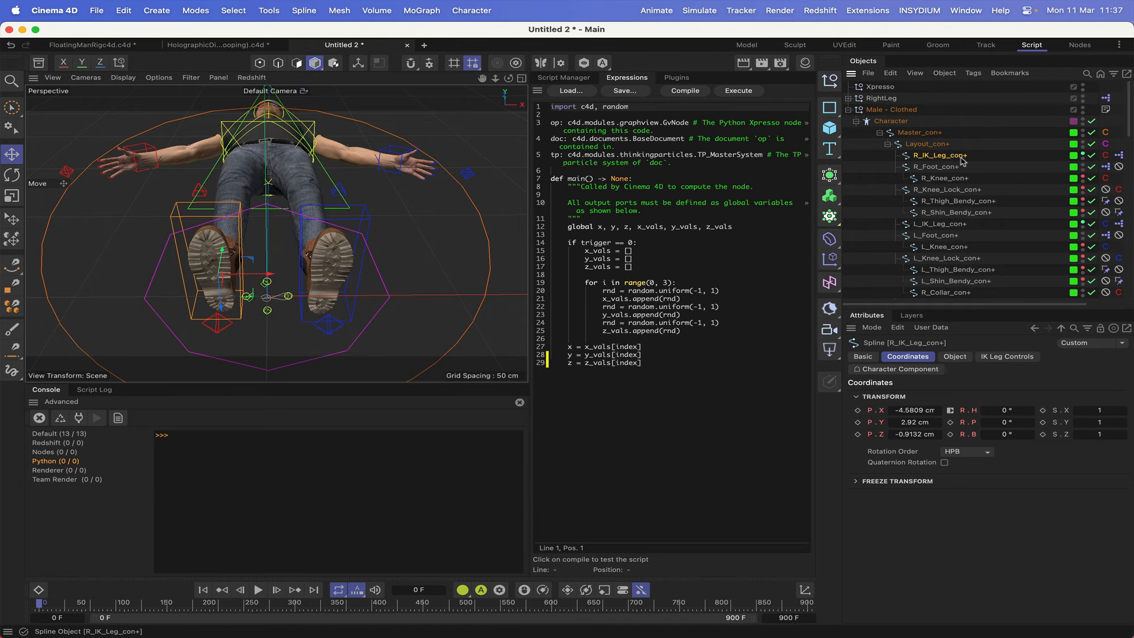
click(874, 99)
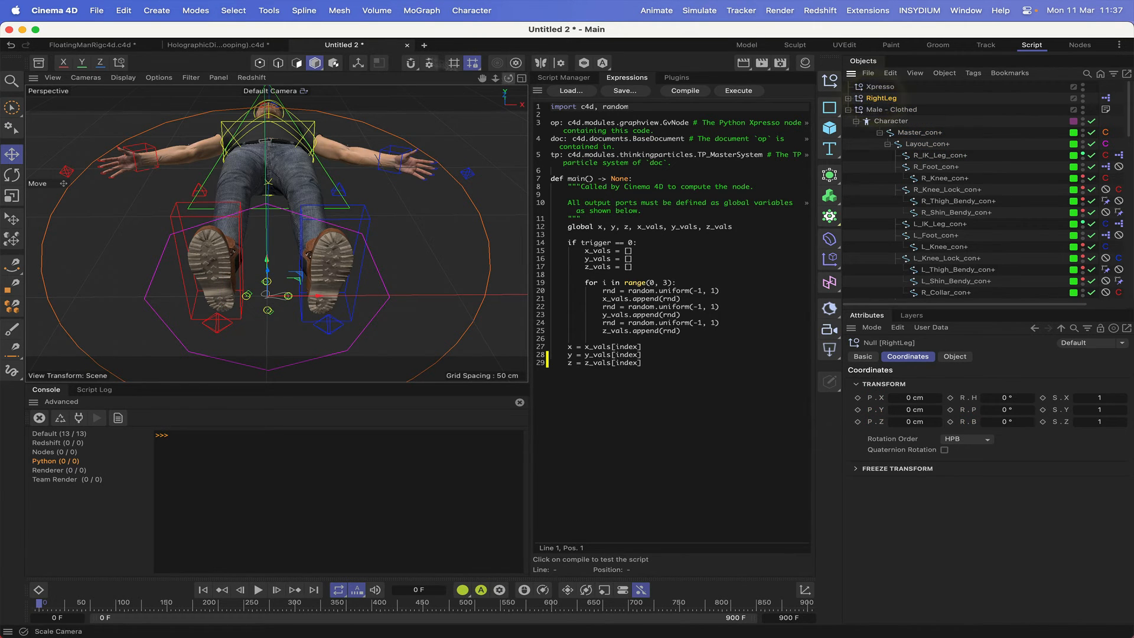
click(268, 11)
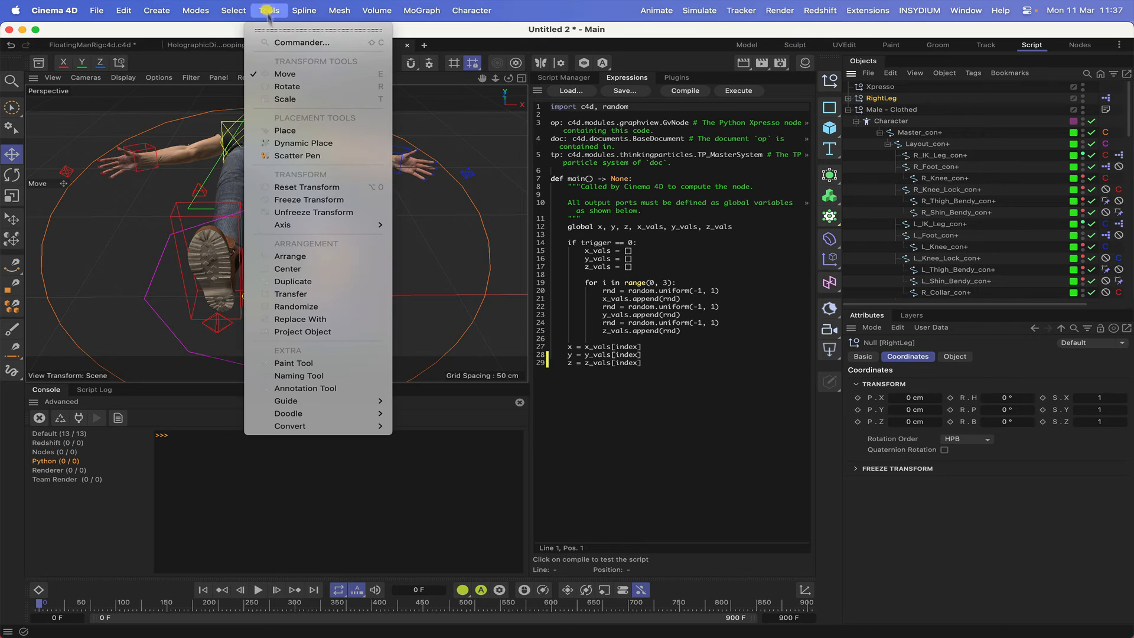
click(301, 293)
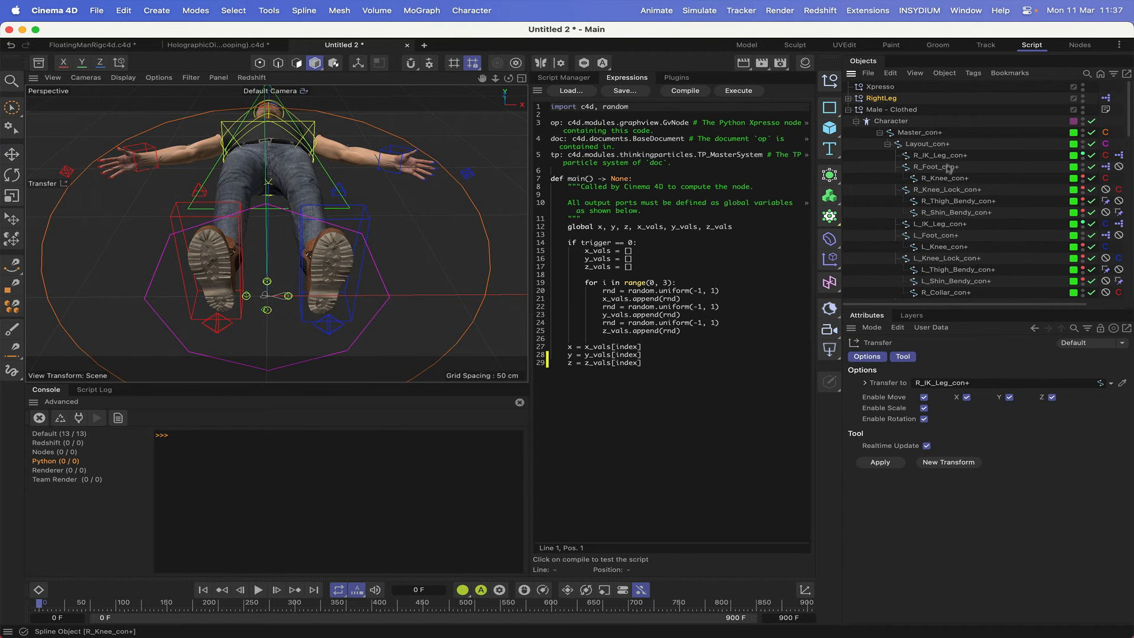
drag(939, 156, 967, 385)
click(880, 464)
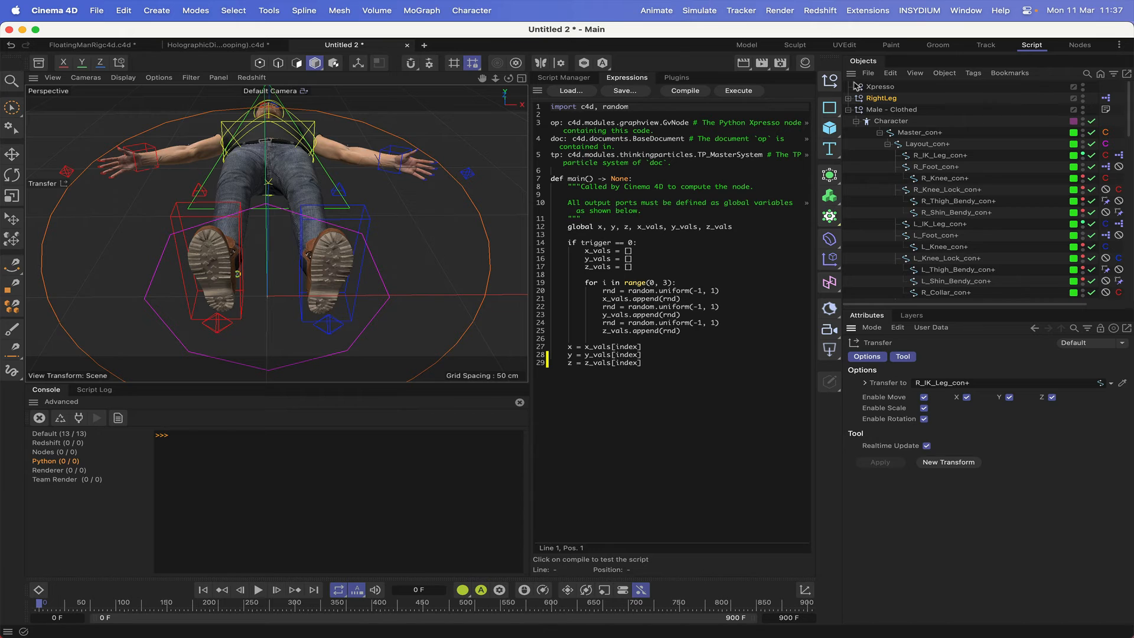
click(848, 110)
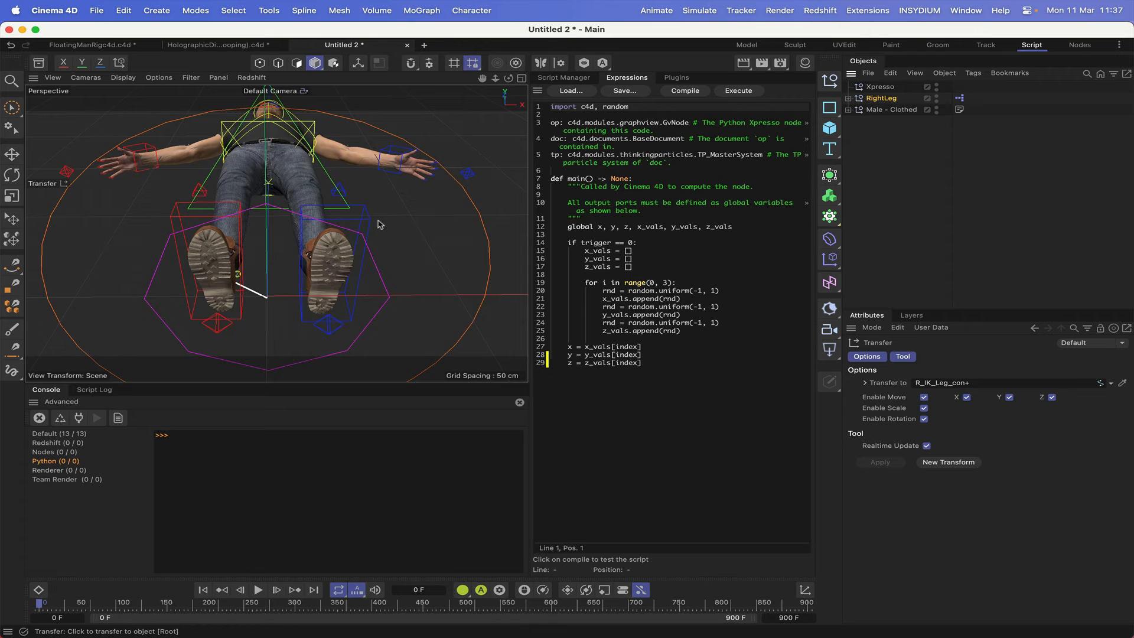
Add a second XPresso tag to RightLeg and place its compacted editor clear of the object list
click(970, 74)
mouse_move(996, 210)
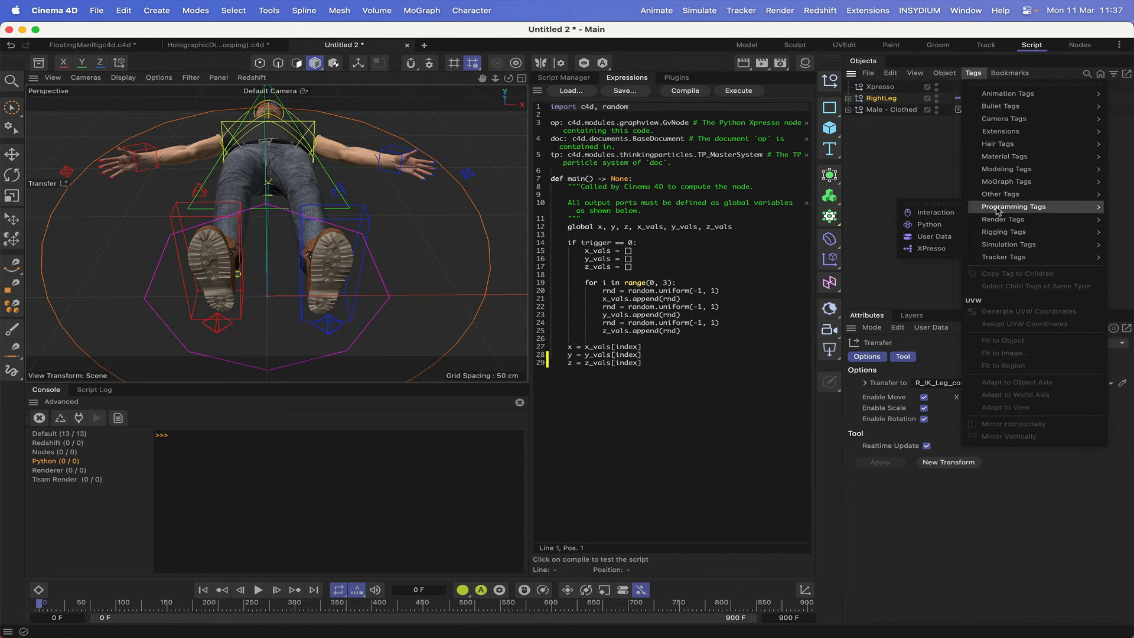
click(931, 248)
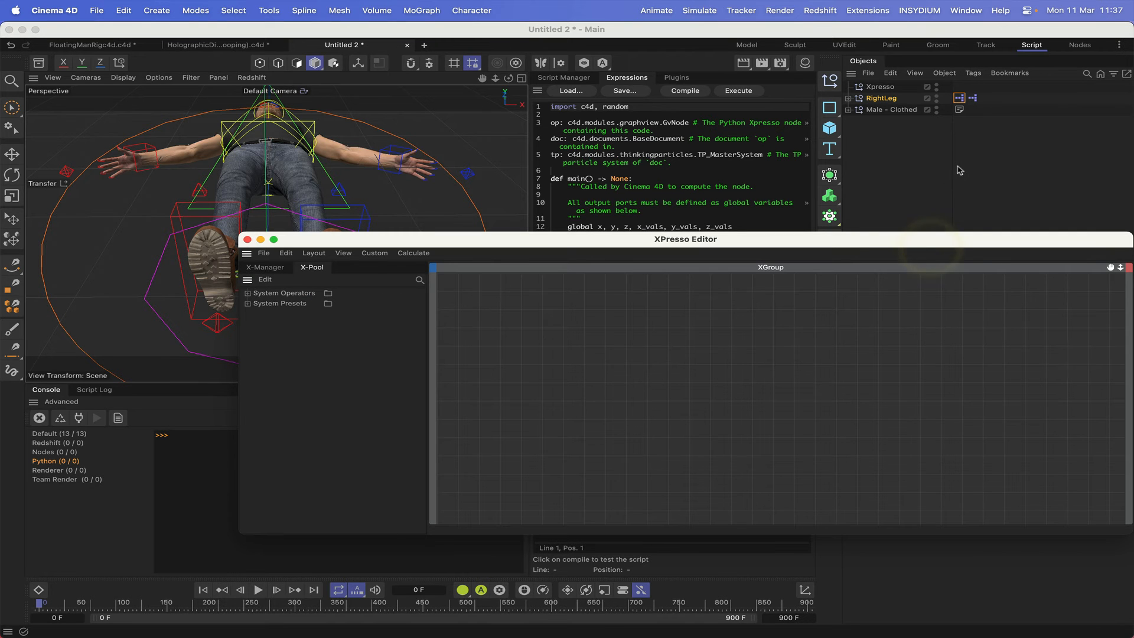
drag(854, 244, 597, 69)
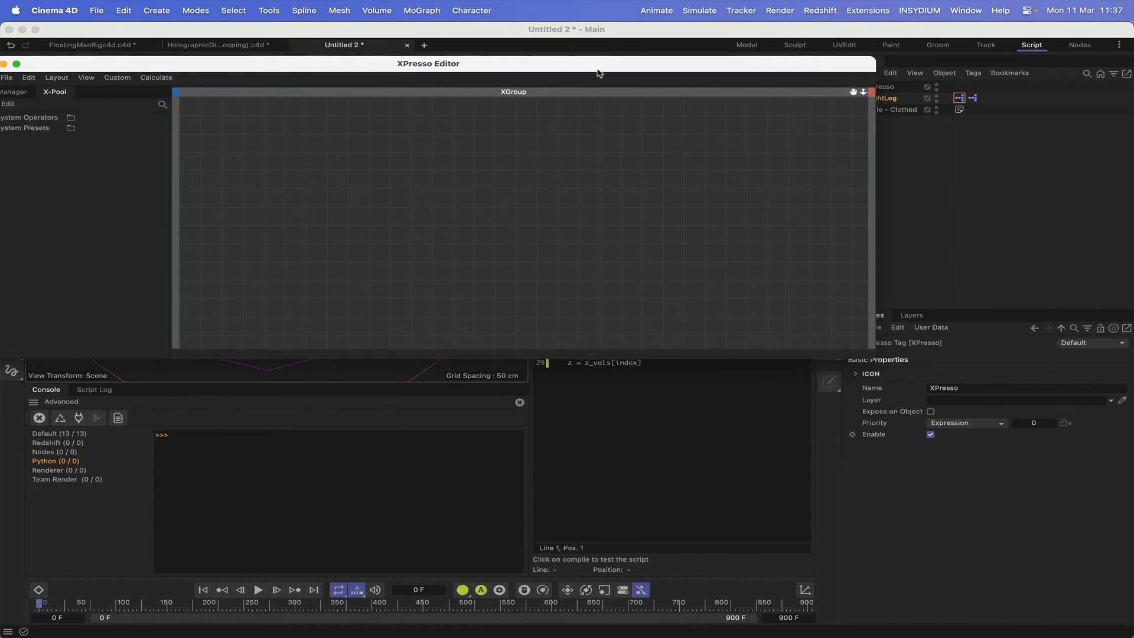
click(649, 182)
drag(545, 62, 547, 20)
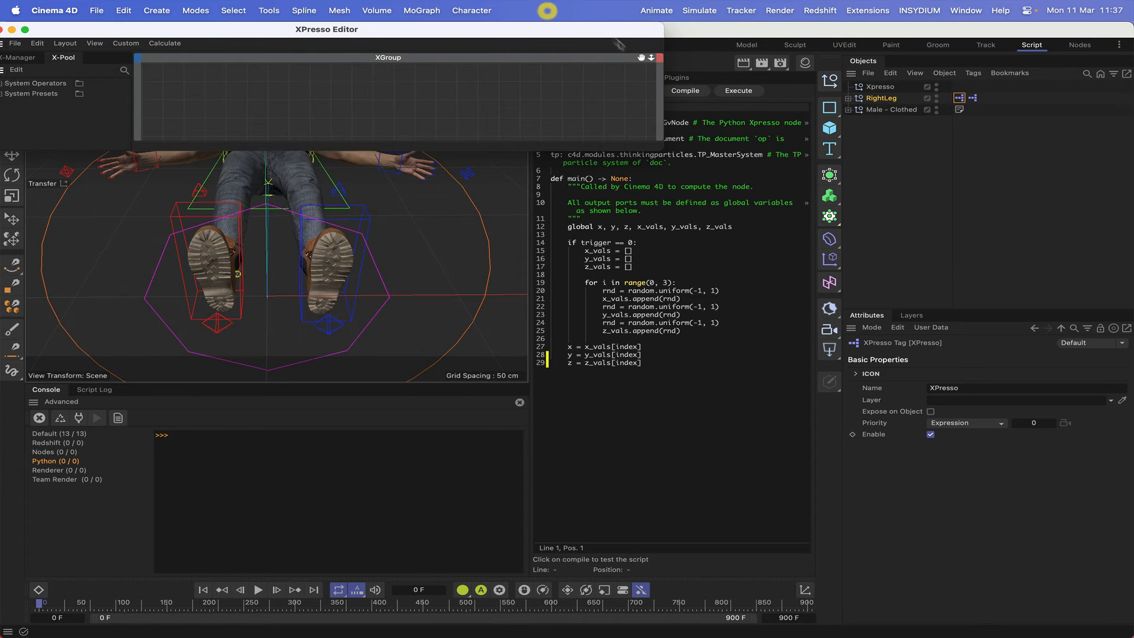
Bring RightLeg's Guide null into the new XPresso graph as a node and add a Global Position output
click(848, 98)
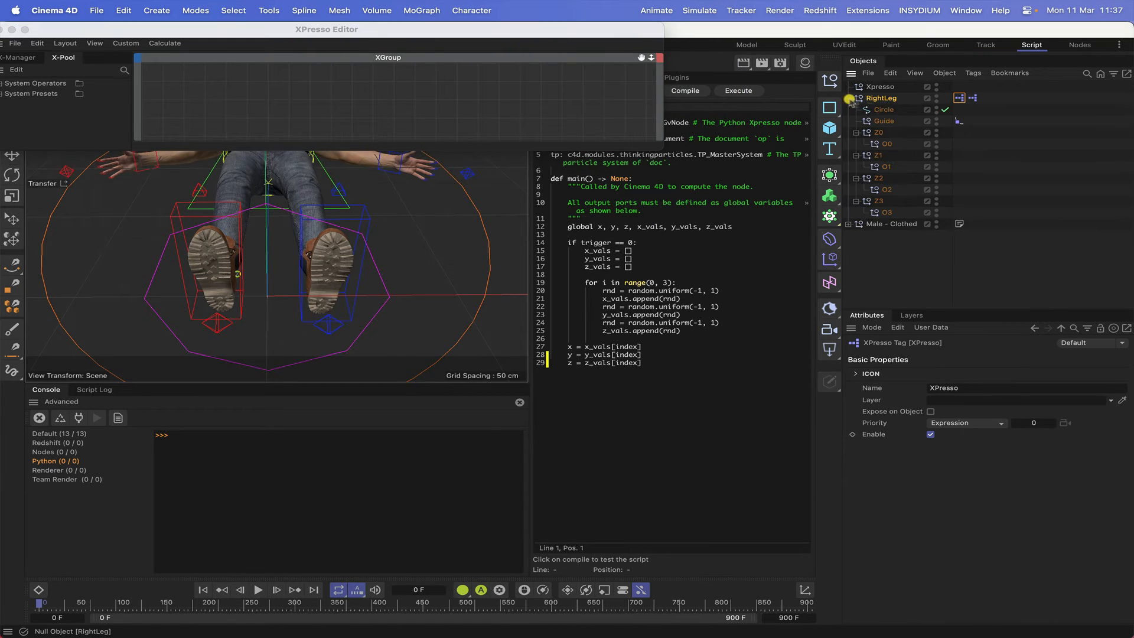
click(884, 121)
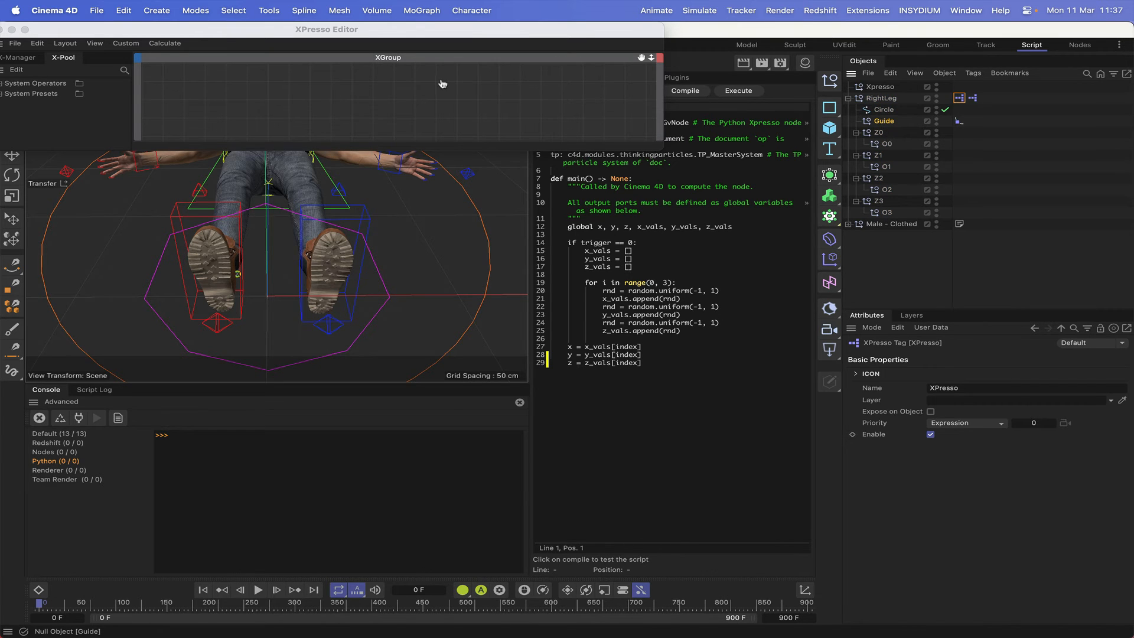
drag(206, 92, 205, 90)
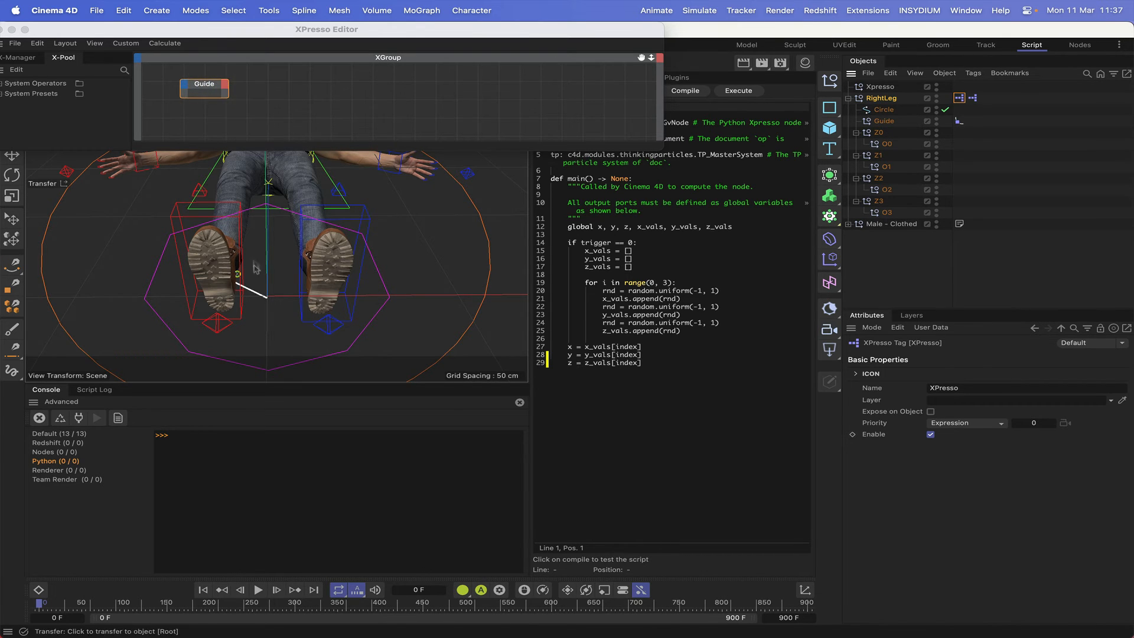
click(225, 84)
mouse_move(249, 115)
mouse_move(354, 148)
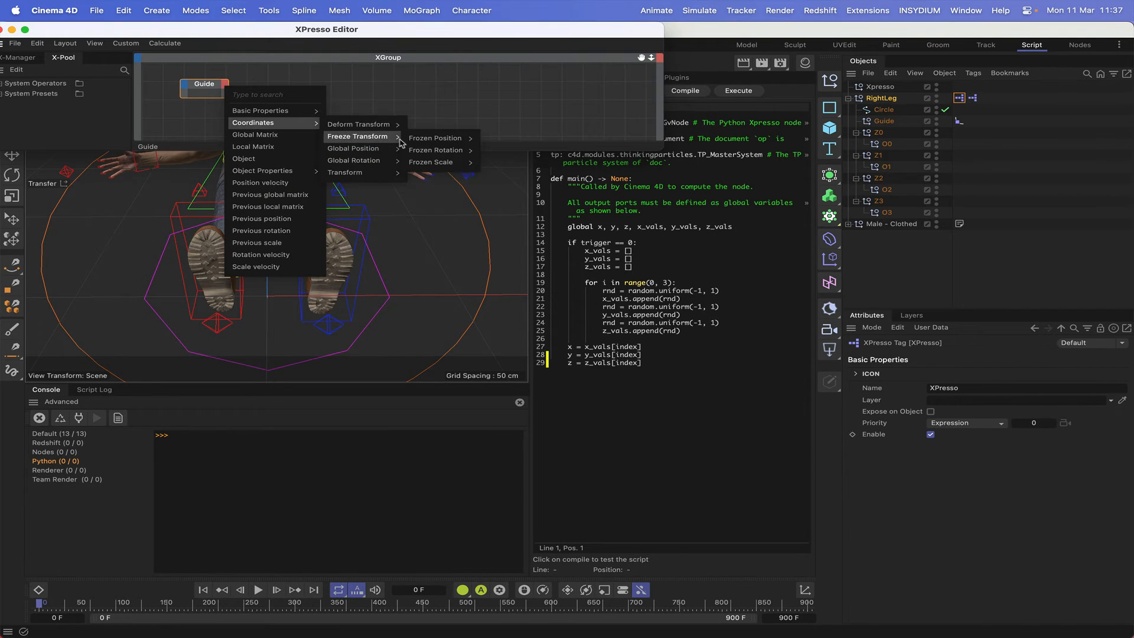
click(447, 155)
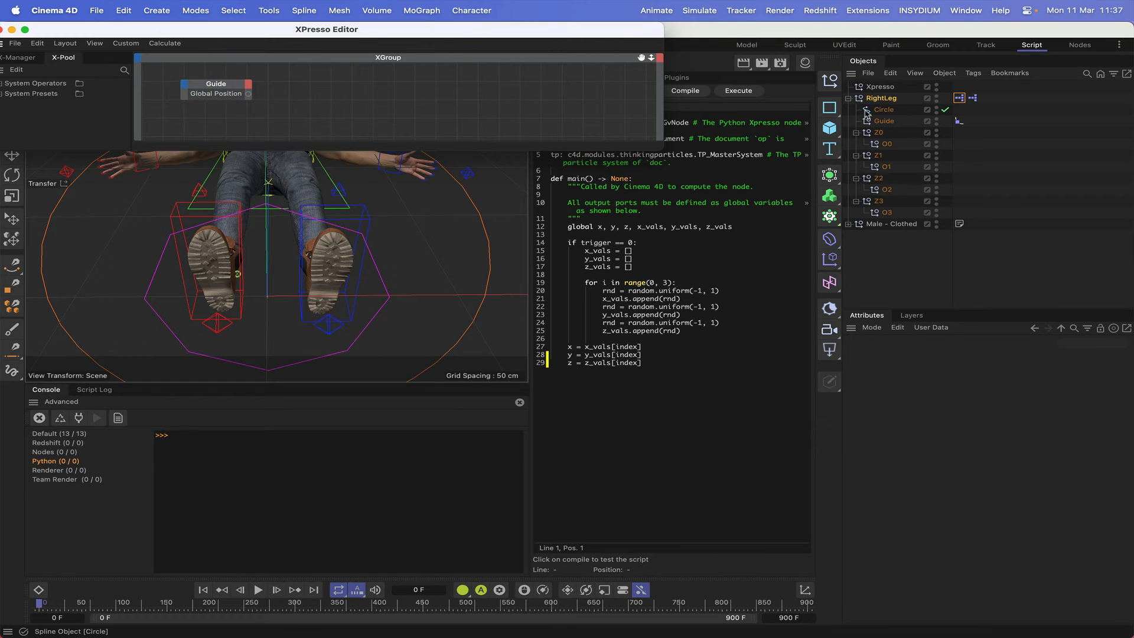
Expand the Male - Clothed hierarchy and add its R_IK_Leg_con+ controller to the XPresso graph as a node
click(848, 224)
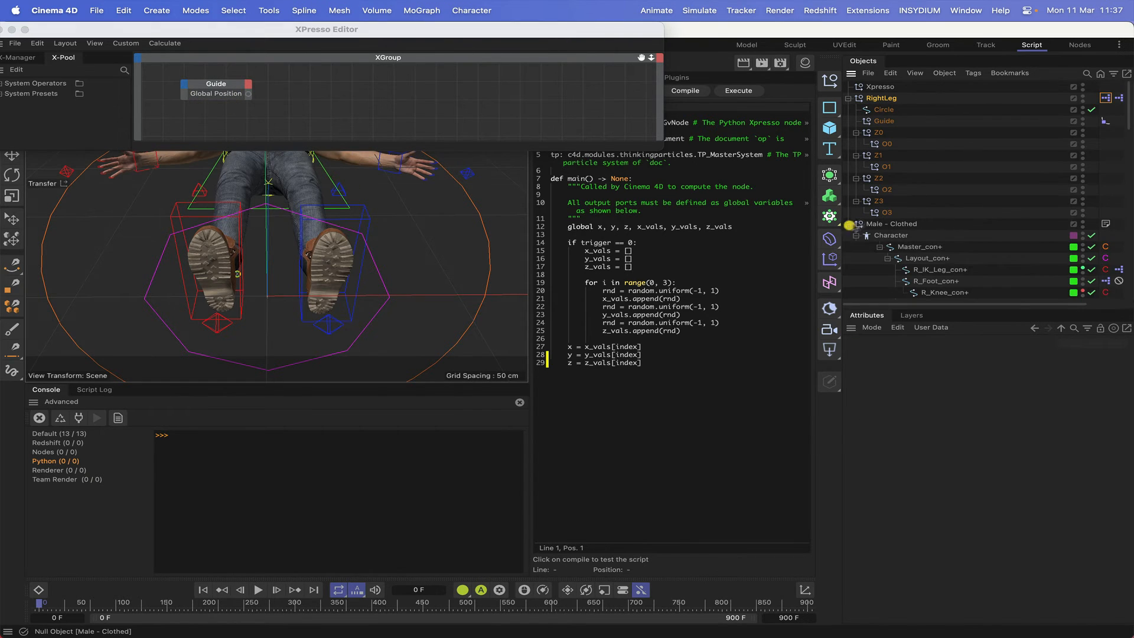
scroll(932, 187, down, 2)
scroll(932, 186, down, 2)
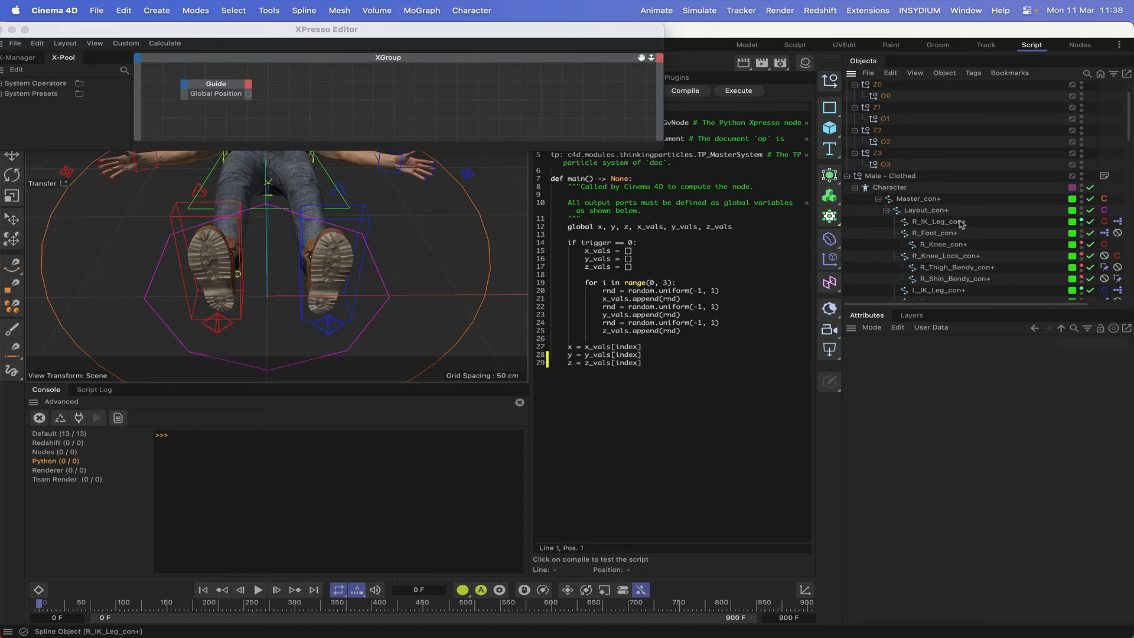
drag(950, 222, 419, 90)
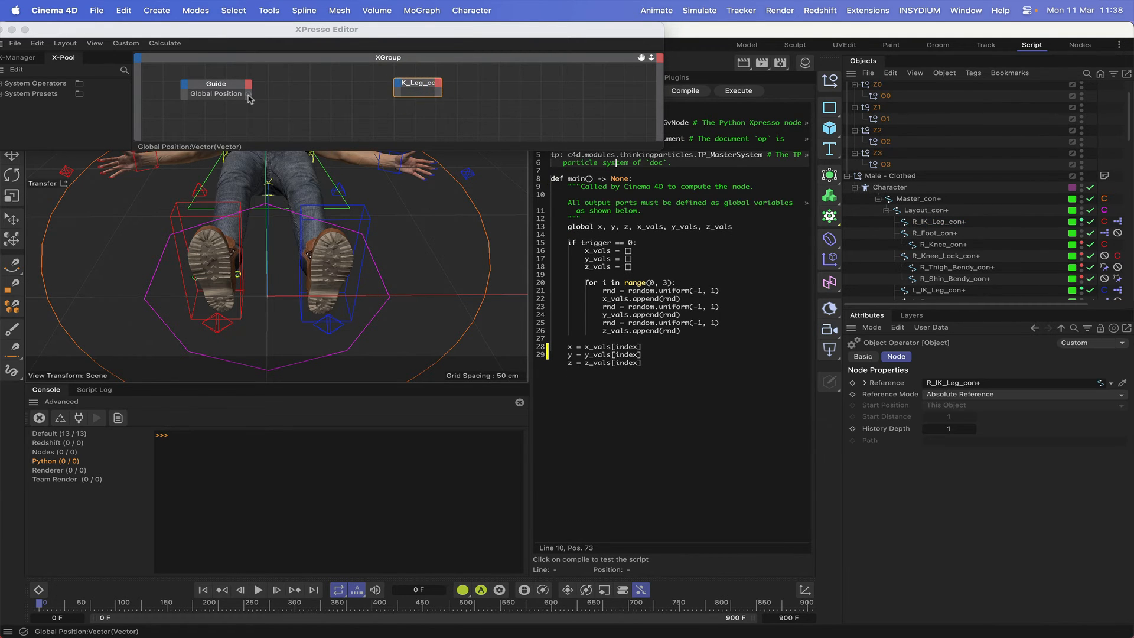
Connect the Guide node's Global Position output to a Global Position input on the R_IK_Leg_con+ node, and put the XPresso Editor away
drag(248, 93, 397, 88)
click(396, 85)
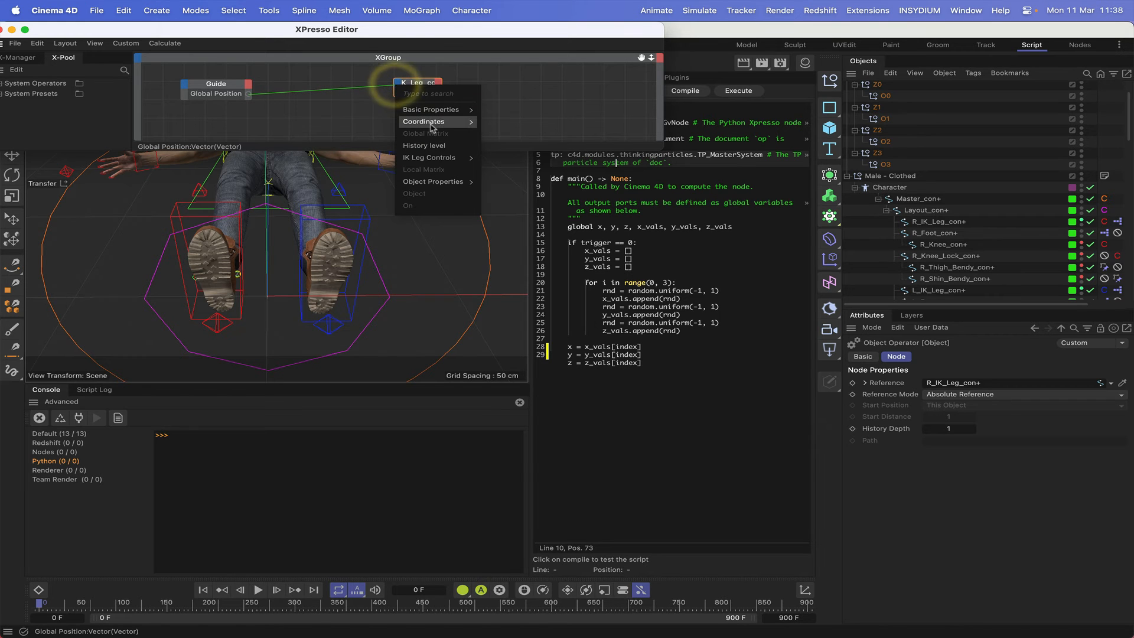
mouse_move(437, 122)
mouse_move(493, 136)
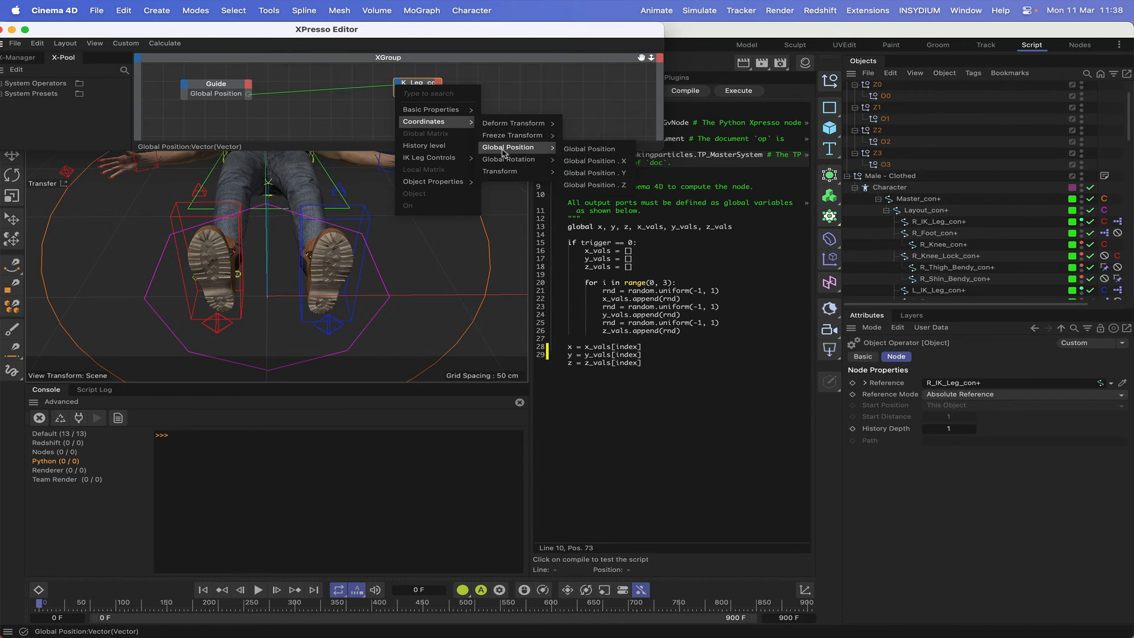
click(601, 151)
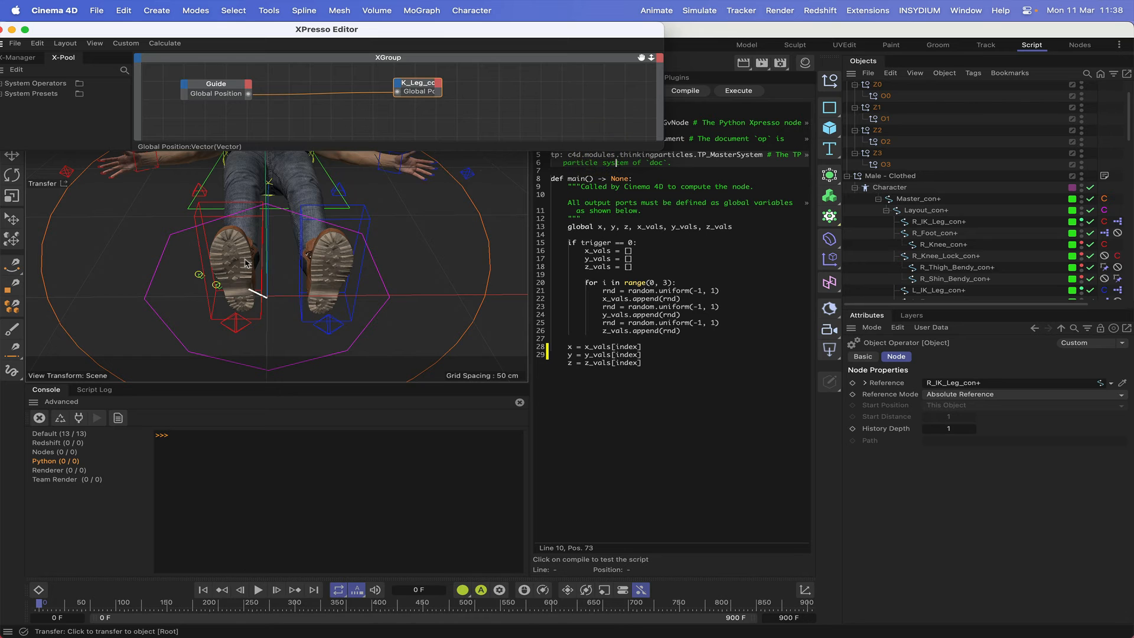
drag(41, 29, 177, 38)
click(148, 37)
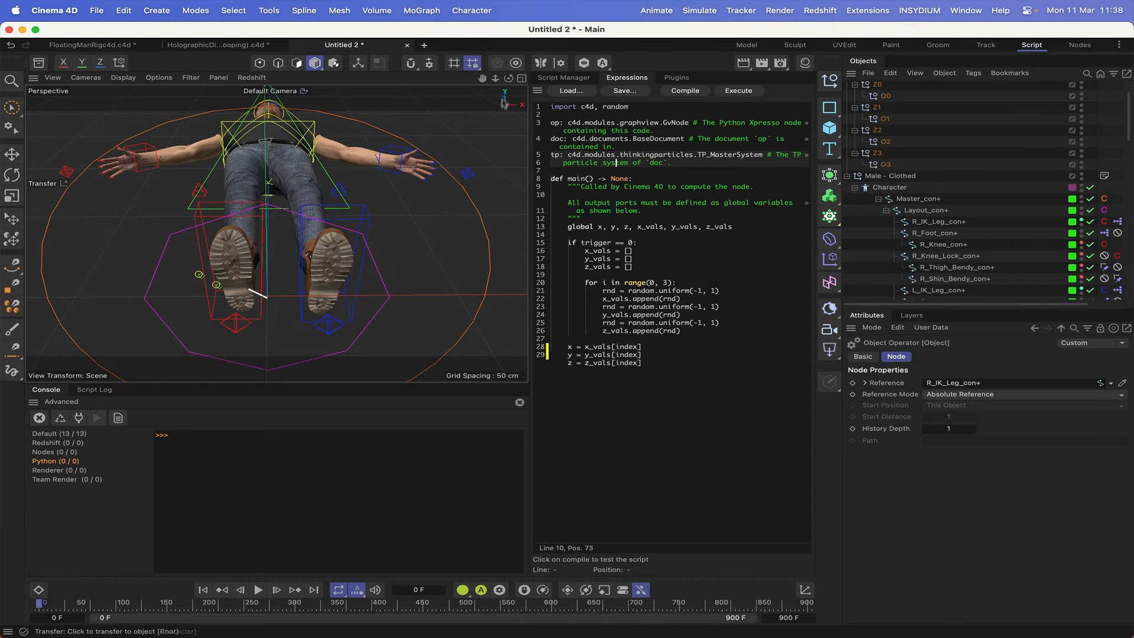
Play the animation with the character's feet in view to check how the right leg follows the Guide, and stop it
drag(508, 78, 540, 69)
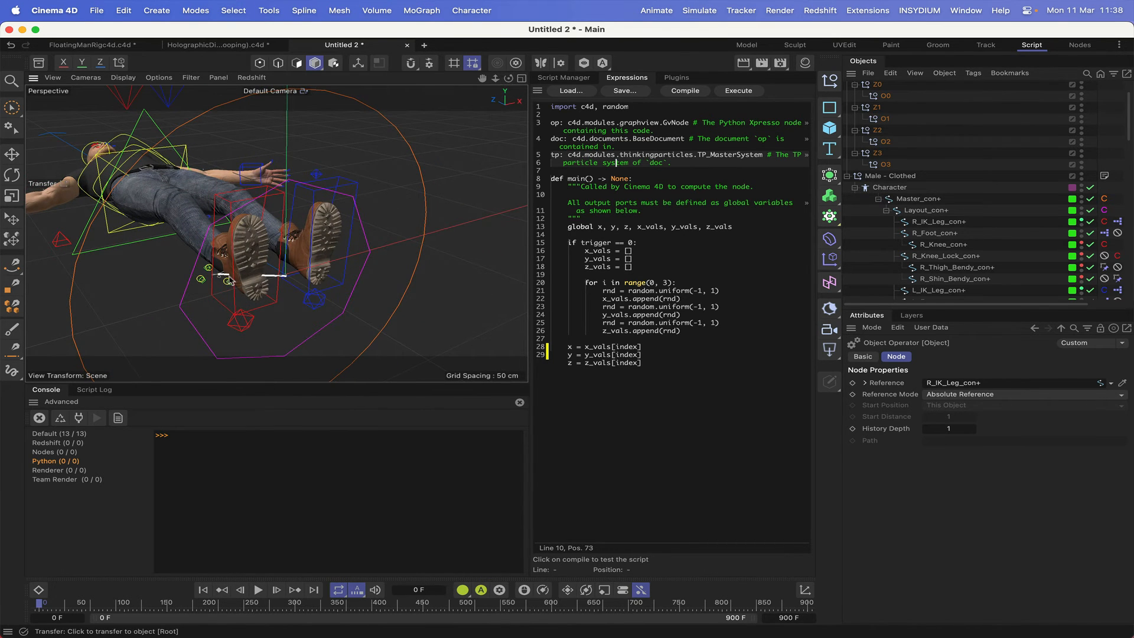
drag(508, 78, 490, 95)
click(258, 590)
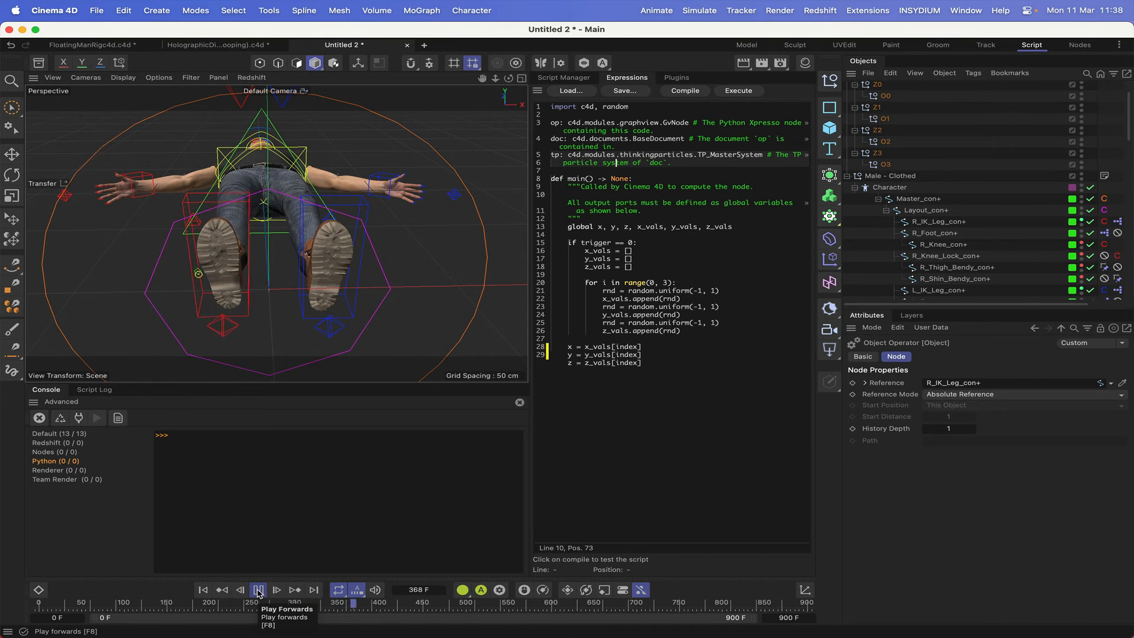
click(258, 590)
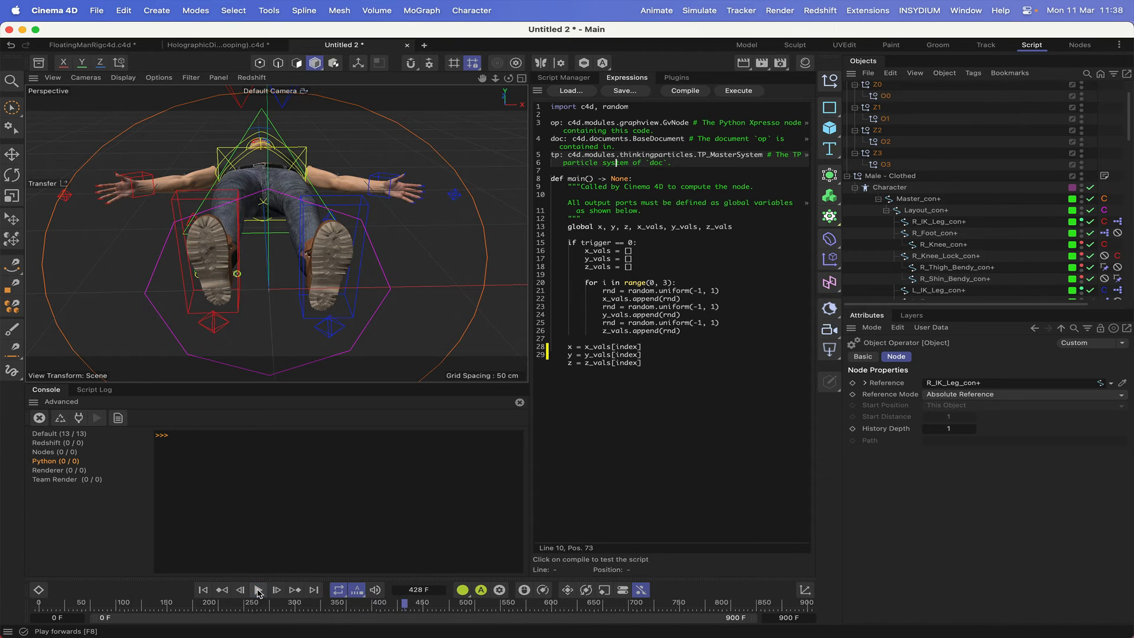
Move the RightLeg null sideways, away from the character's other leg, using the Move tool
scroll(944, 165, up, 3)
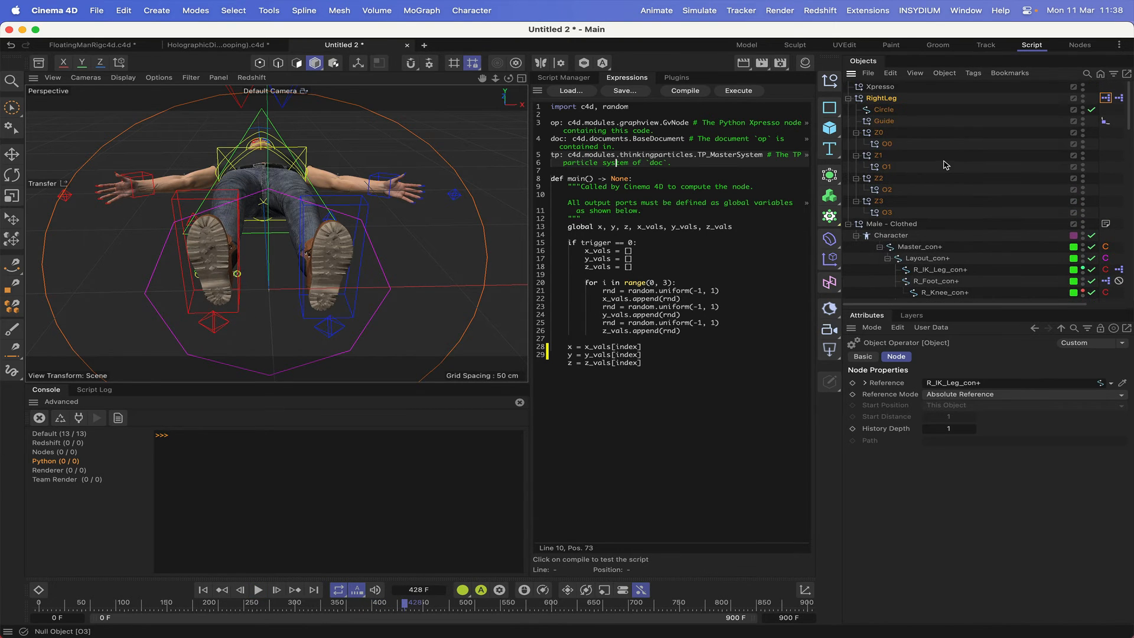
click(881, 99)
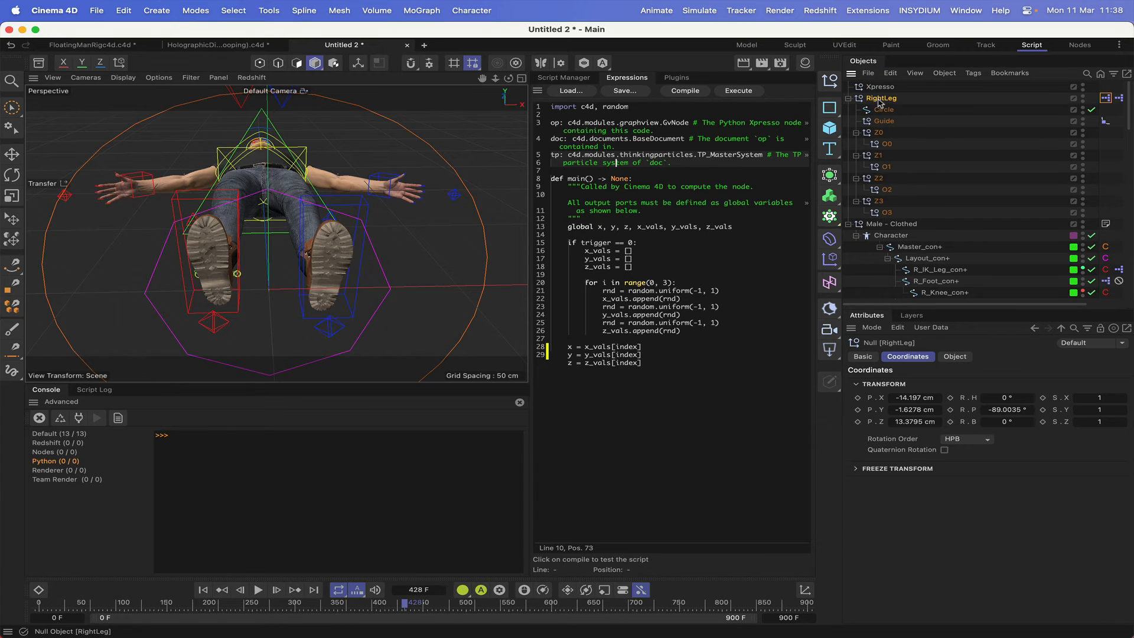
click(11, 154)
drag(264, 279, 248, 279)
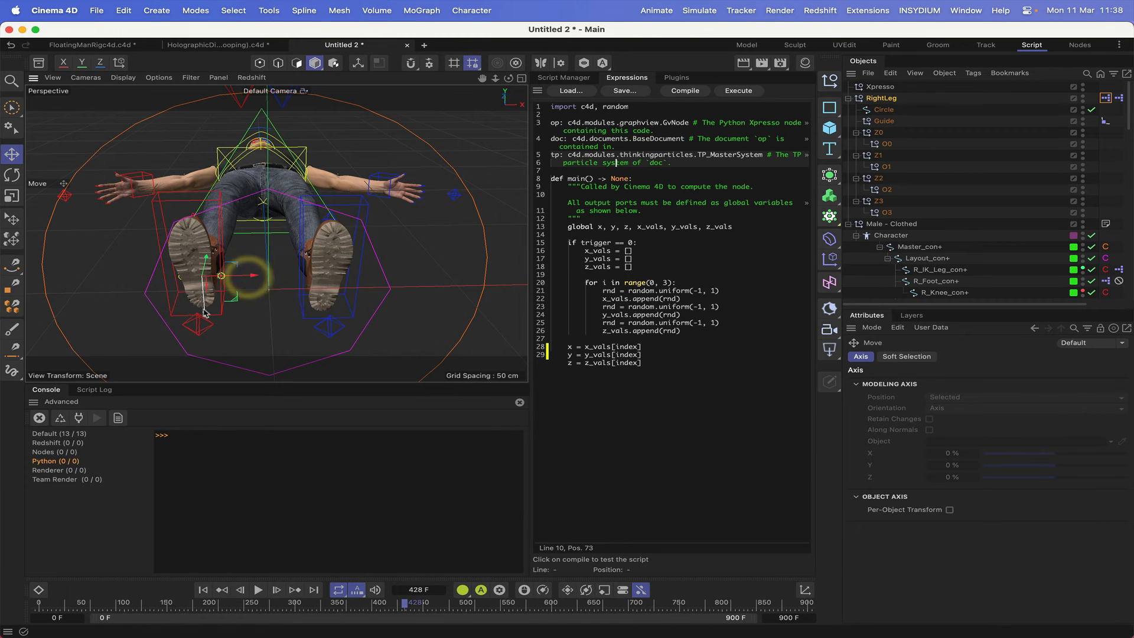
drag(205, 314, 206, 315)
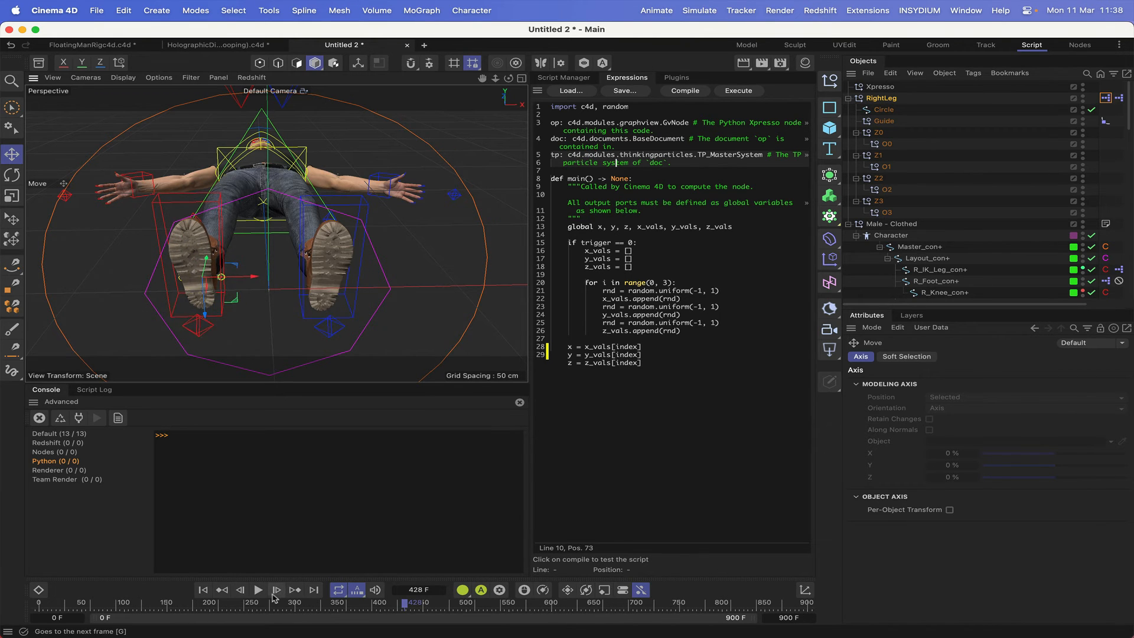
Play the animation again to check the right leg's motion from the RightLeg null's adjusted position, and stop it
click(257, 589)
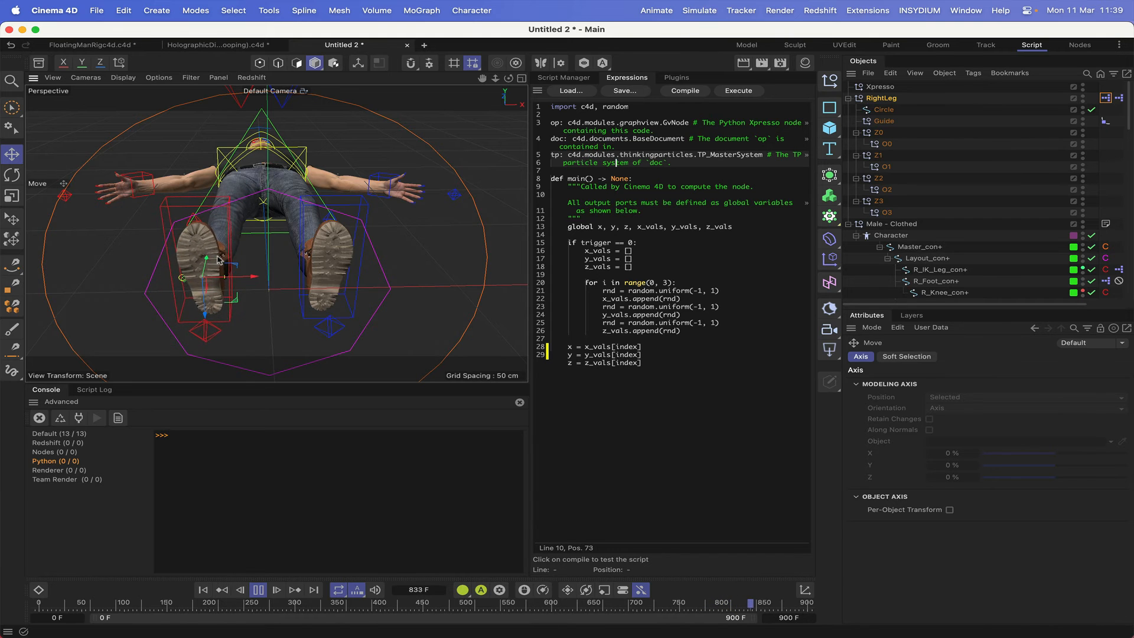
click(258, 589)
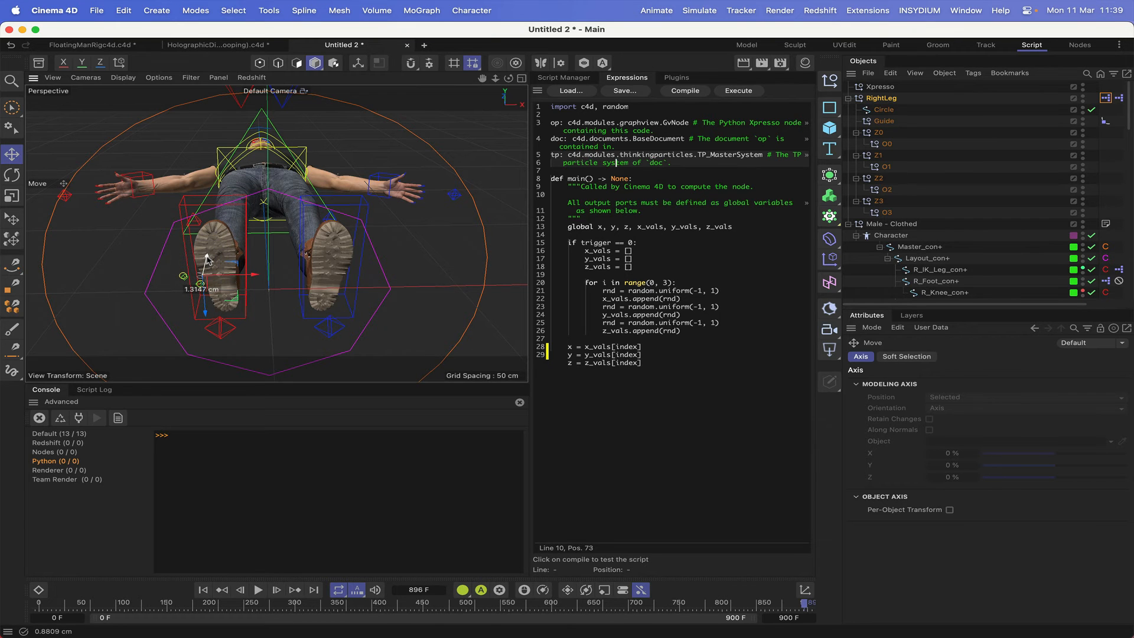
click(258, 589)
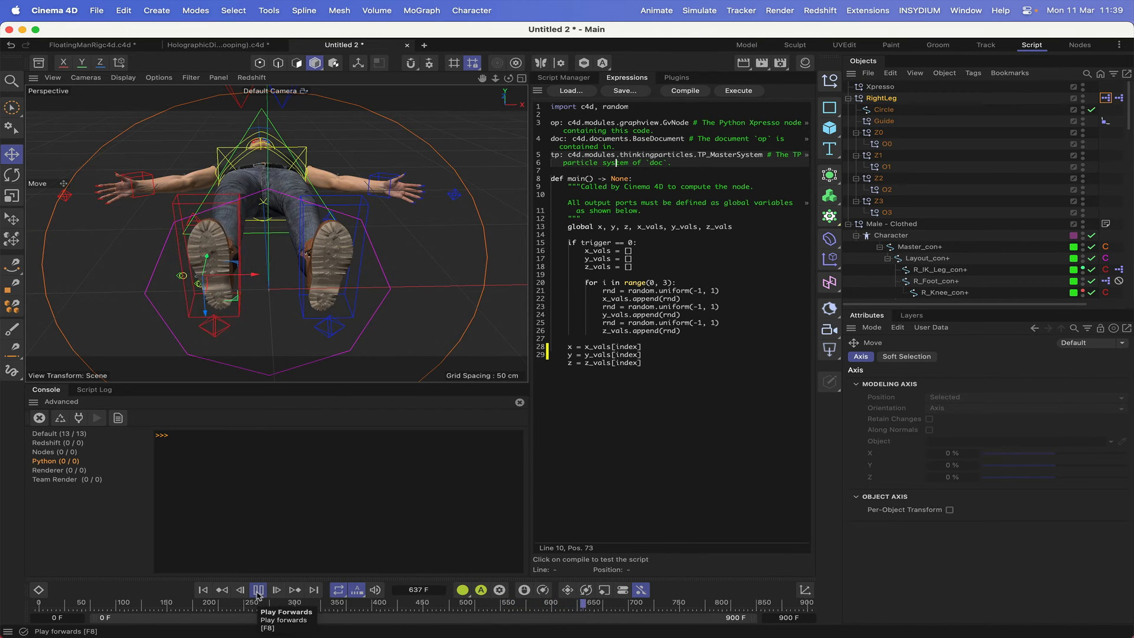
click(257, 591)
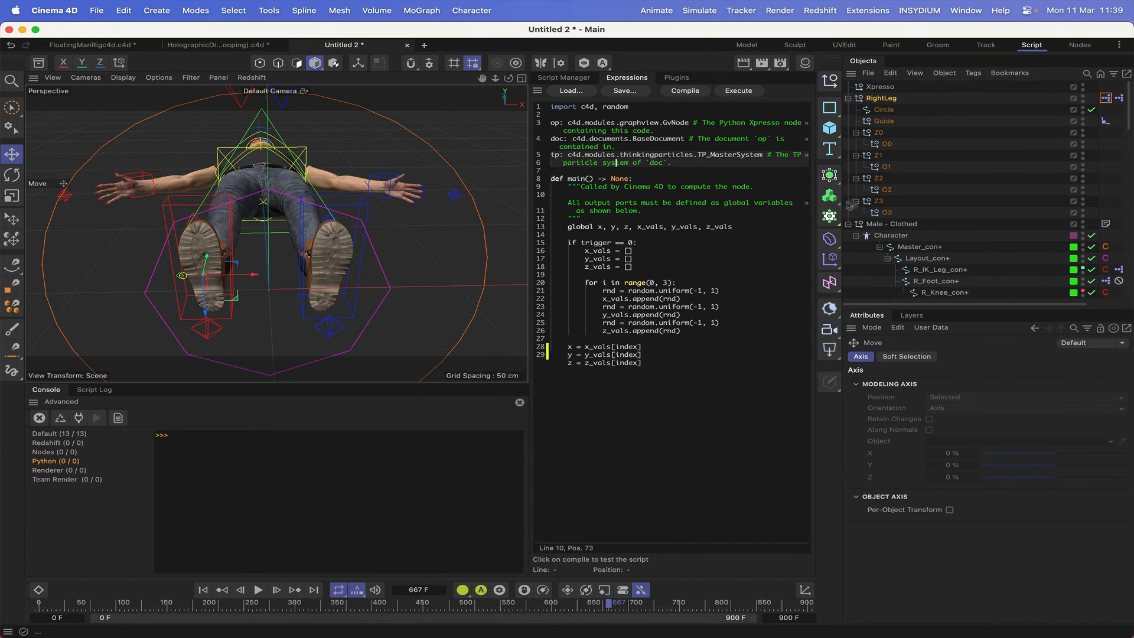
Collapse and duplicate the RightLeg hierarchy, and disable both XPresso tags on the copy
click(848, 99)
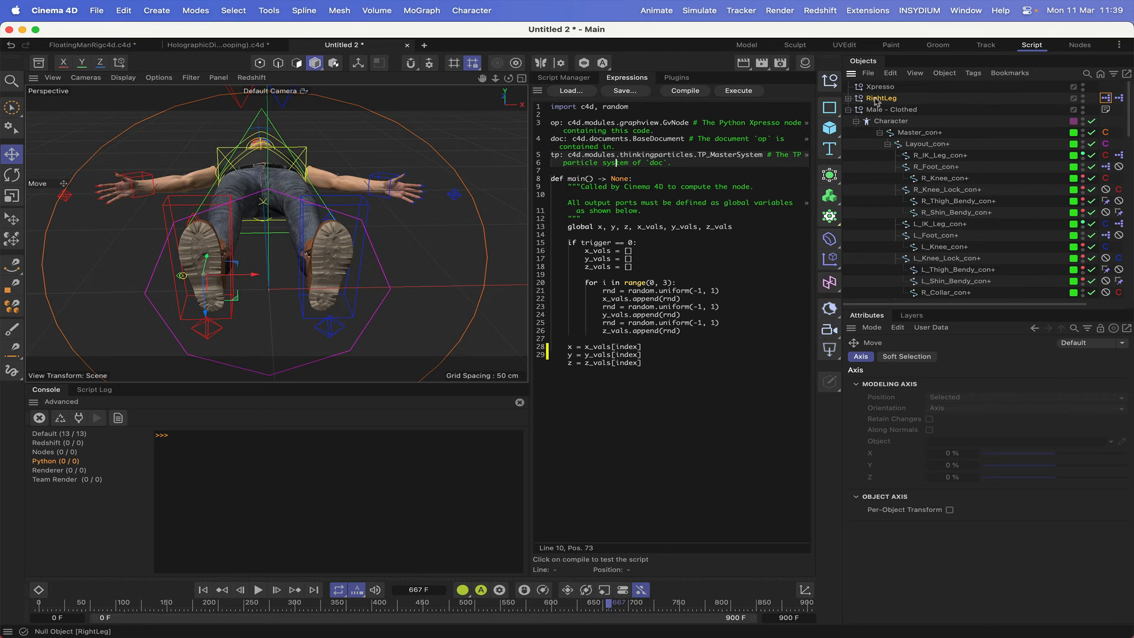
ctrl+drag(874, 101, 874, 105)
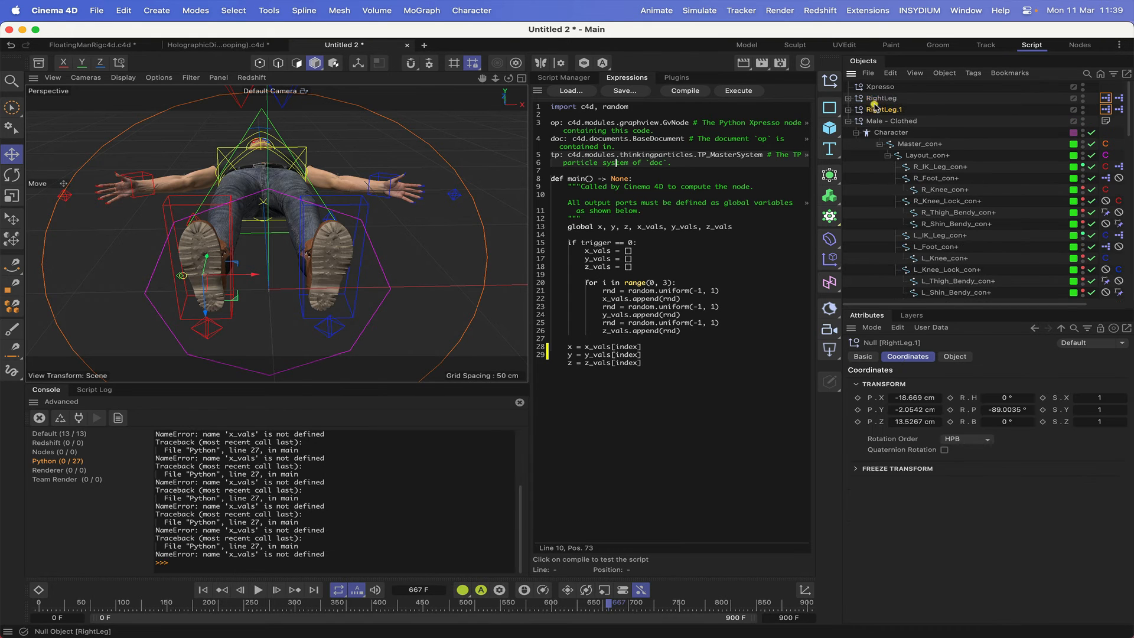
scroll(1122, 116, right, 5)
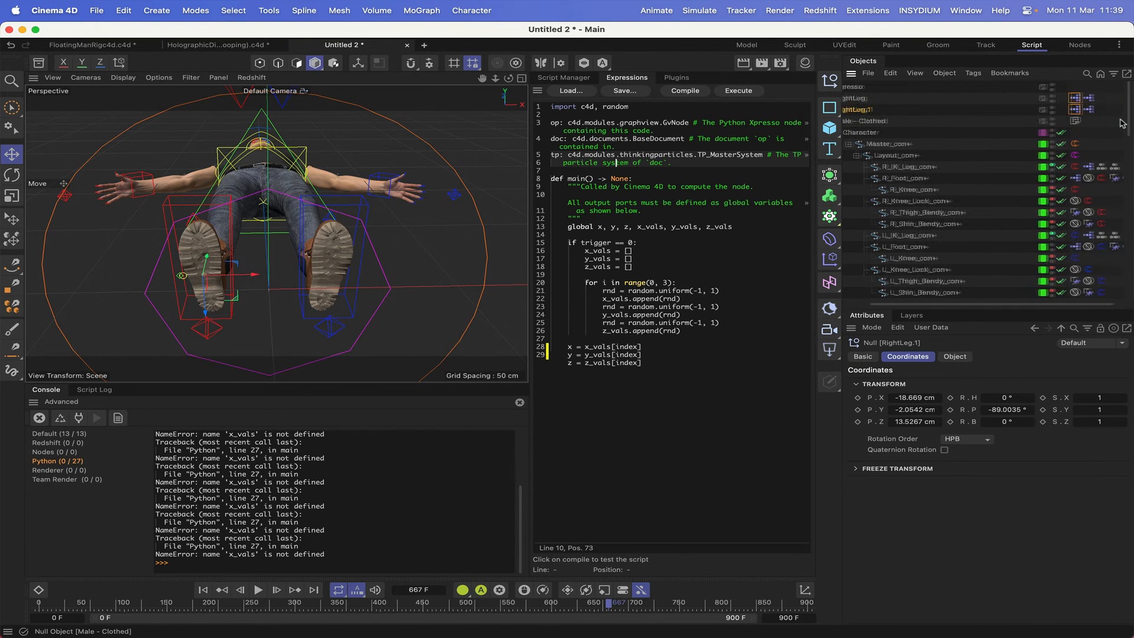
drag(1104, 112, 1057, 107)
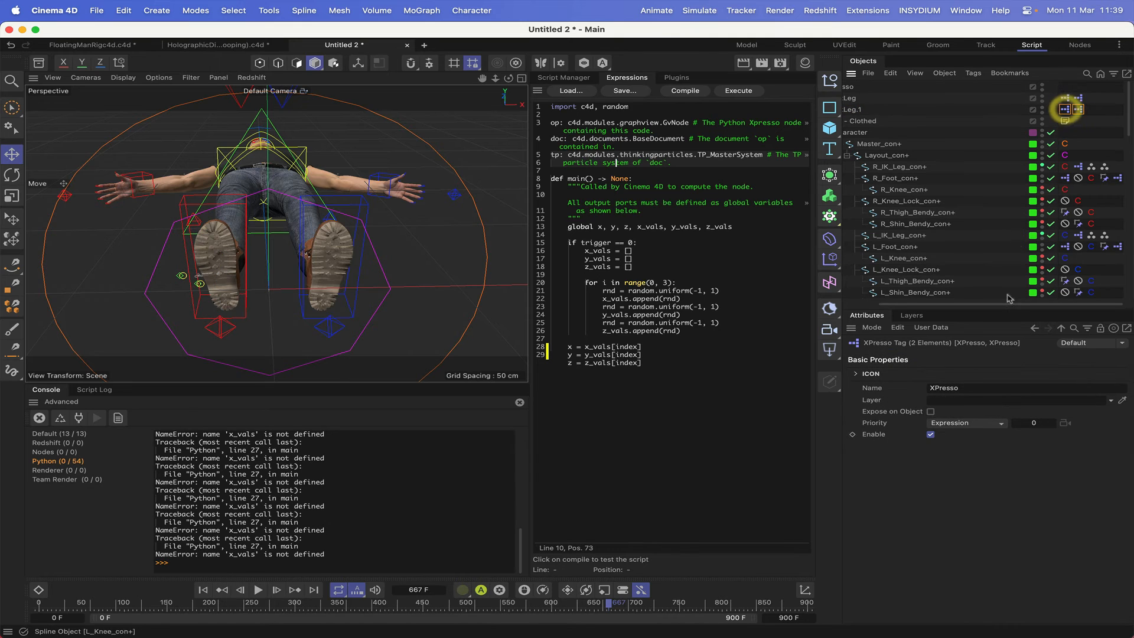
click(931, 435)
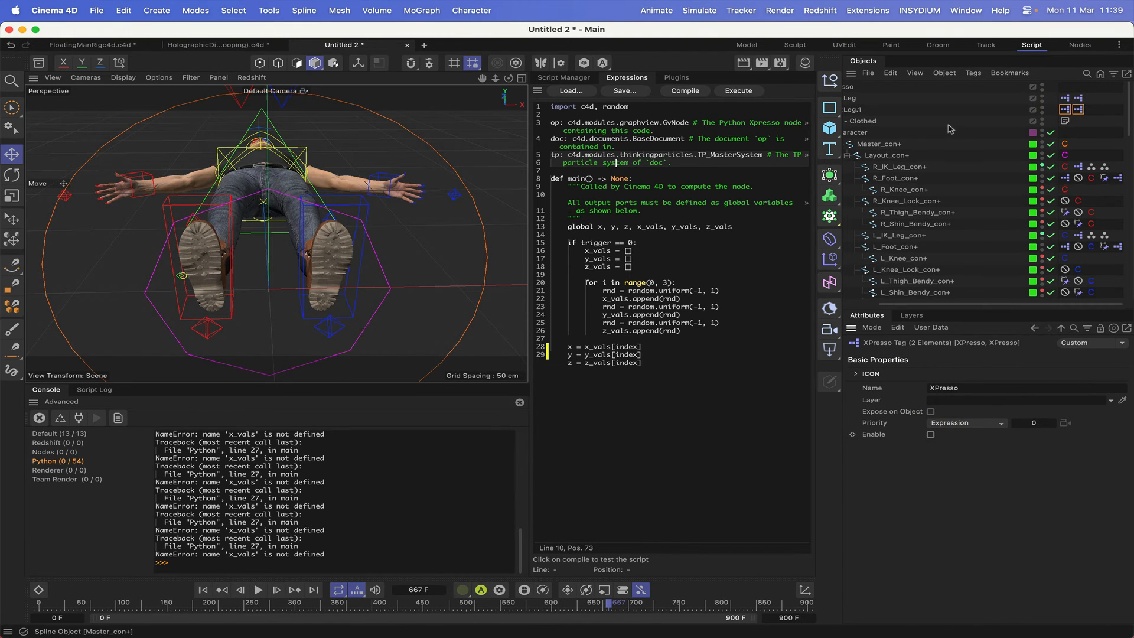
Rename the duplicated RightLeg.1 null as LeftLeg
scroll(881, 103, left, 4)
click(881, 103)
double_click(881, 103)
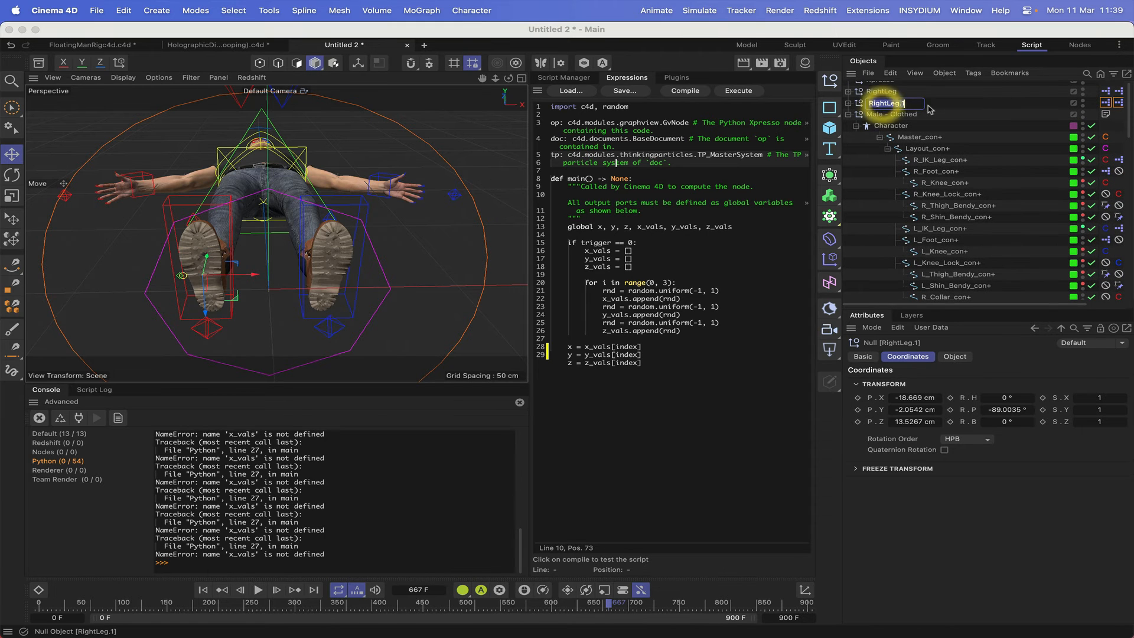
text(LeftLeg)
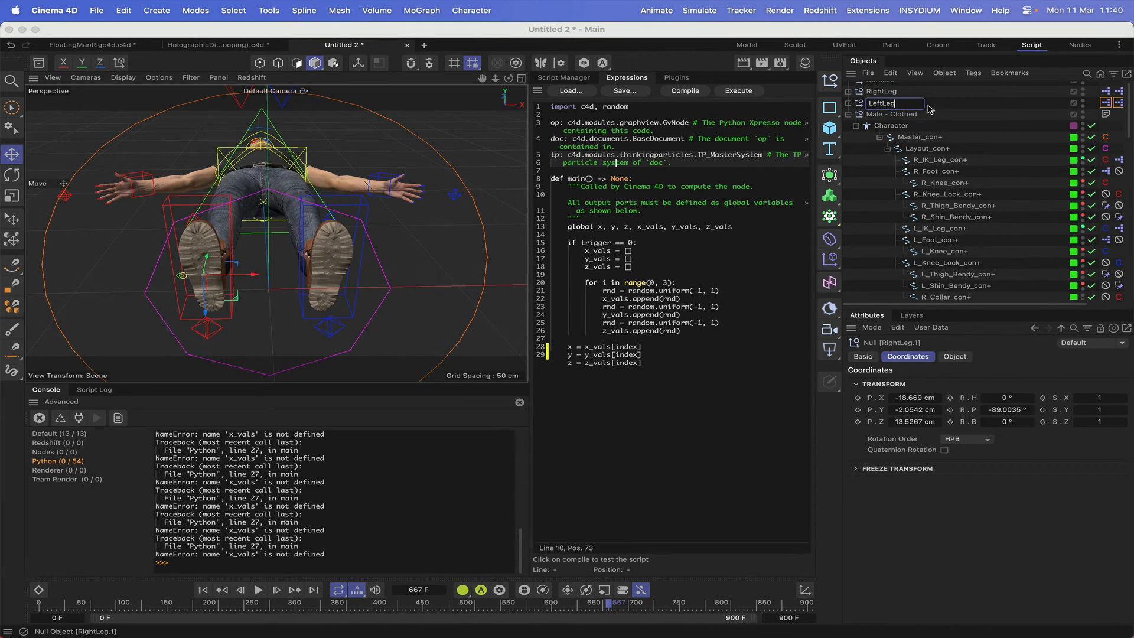
key(Return)
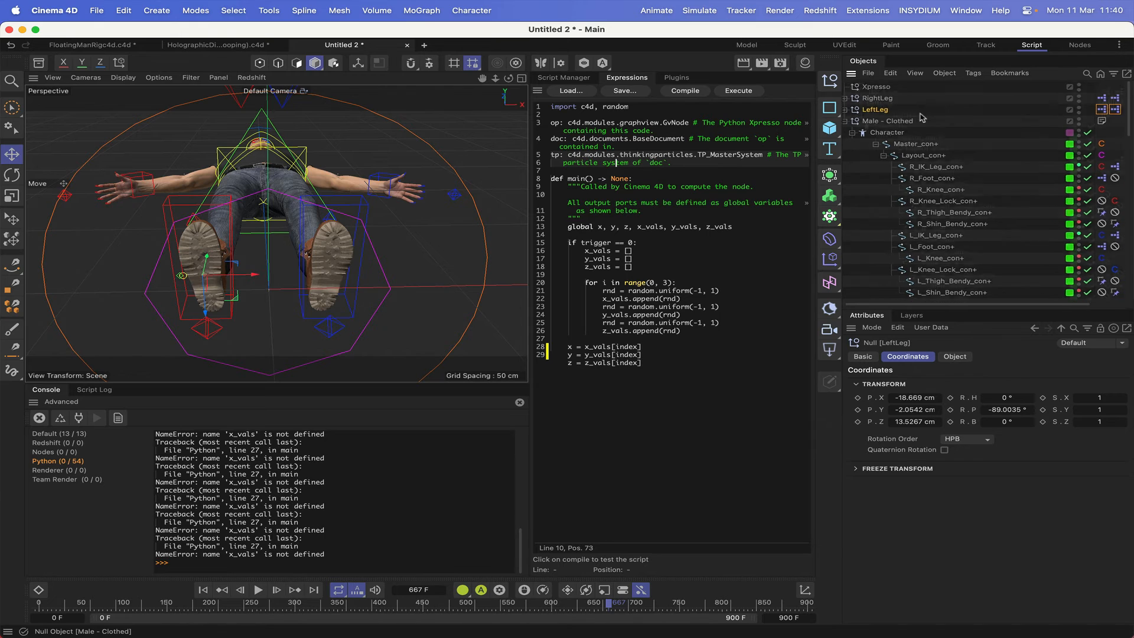
scroll(914, 113, right, 2)
scroll(914, 113, left, 2)
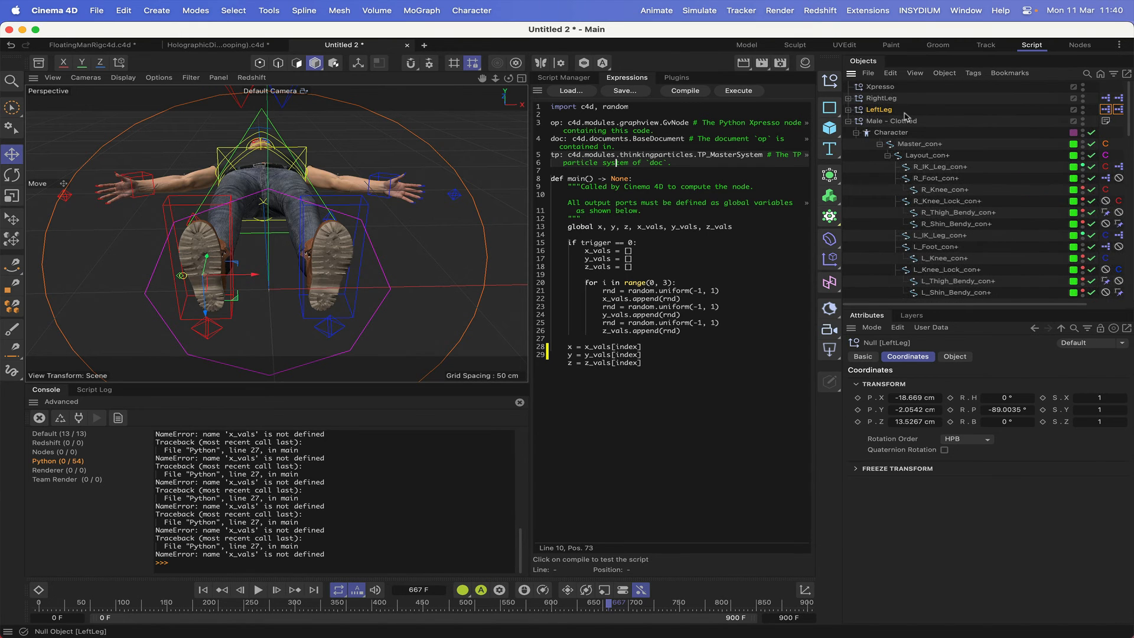
Use the Transfer tool to match the LeftLeg null to the character's L_IK_Leg_con+ controller
click(937, 237)
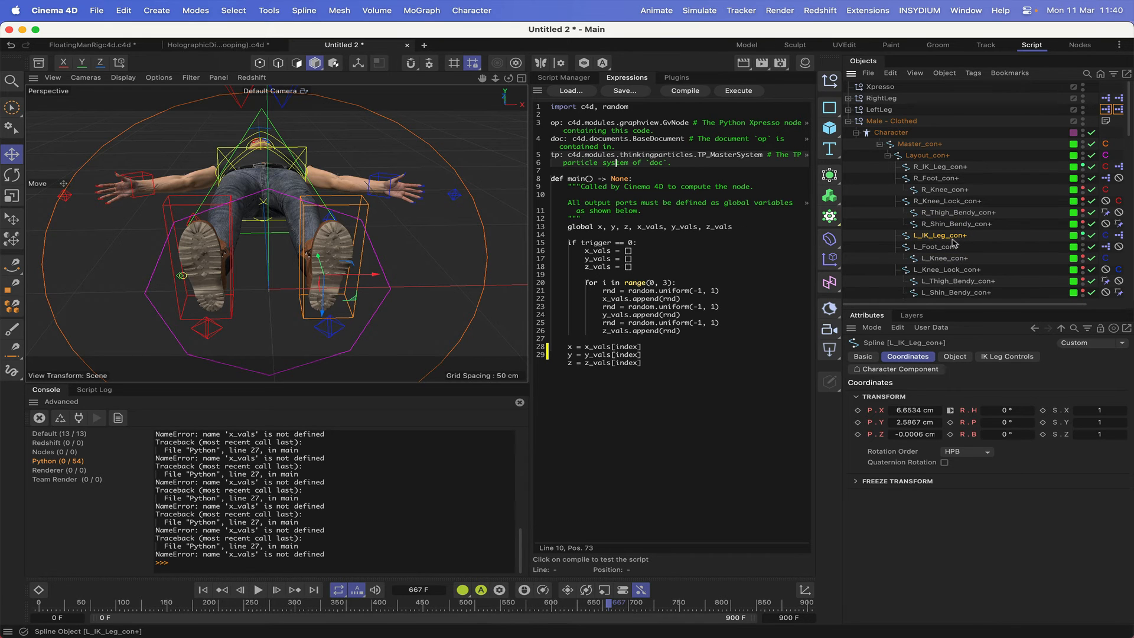
click(880, 109)
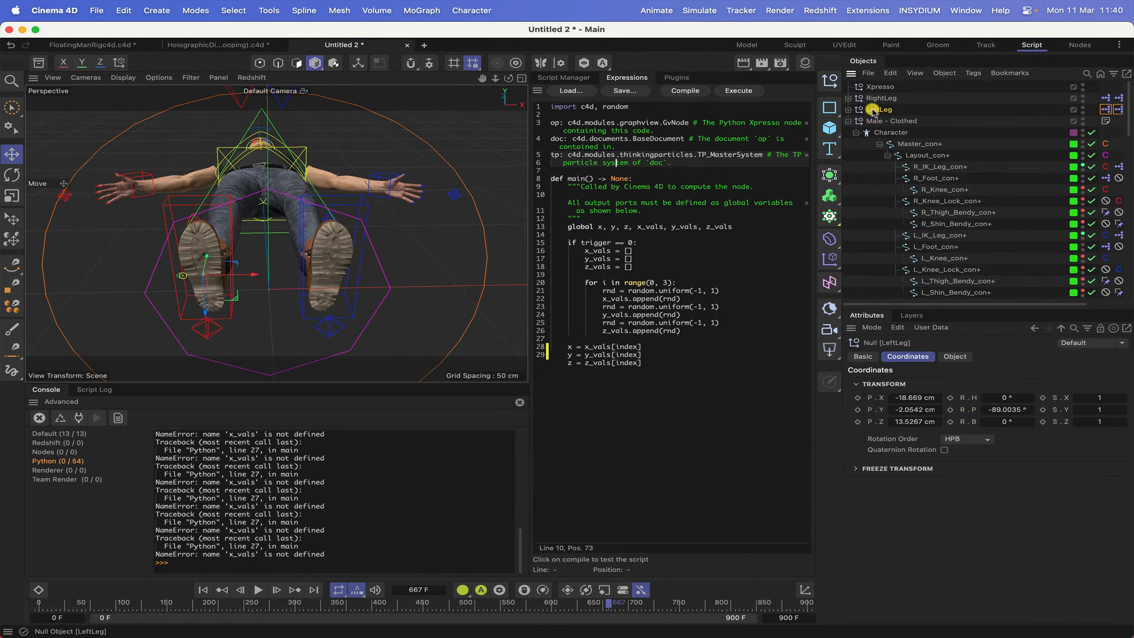
click(275, 10)
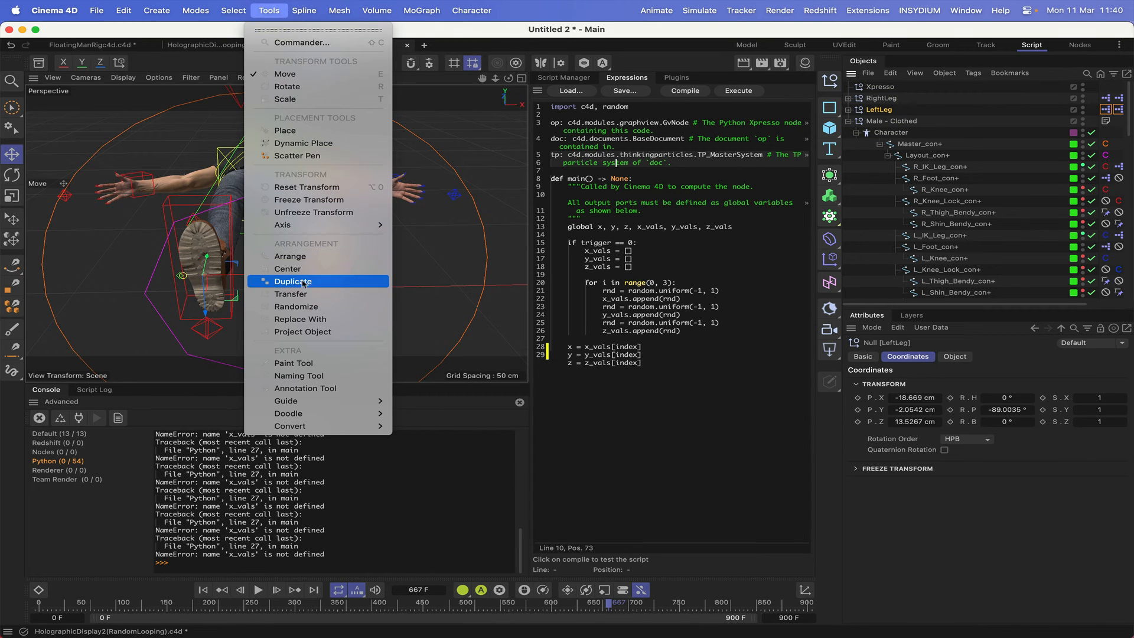
click(292, 293)
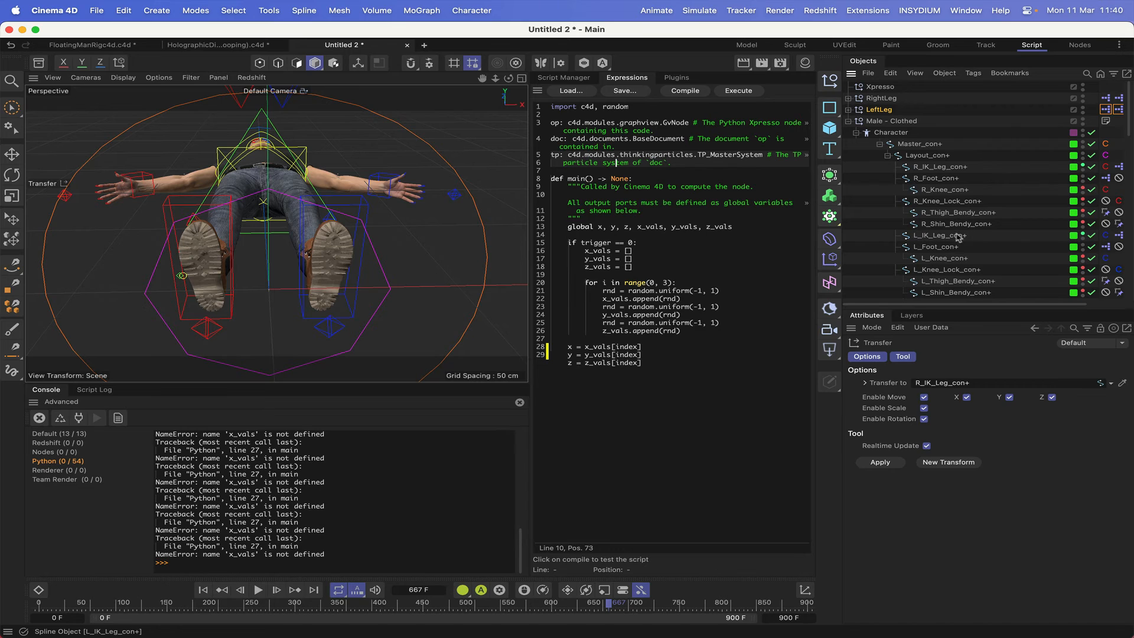
drag(952, 240, 968, 382)
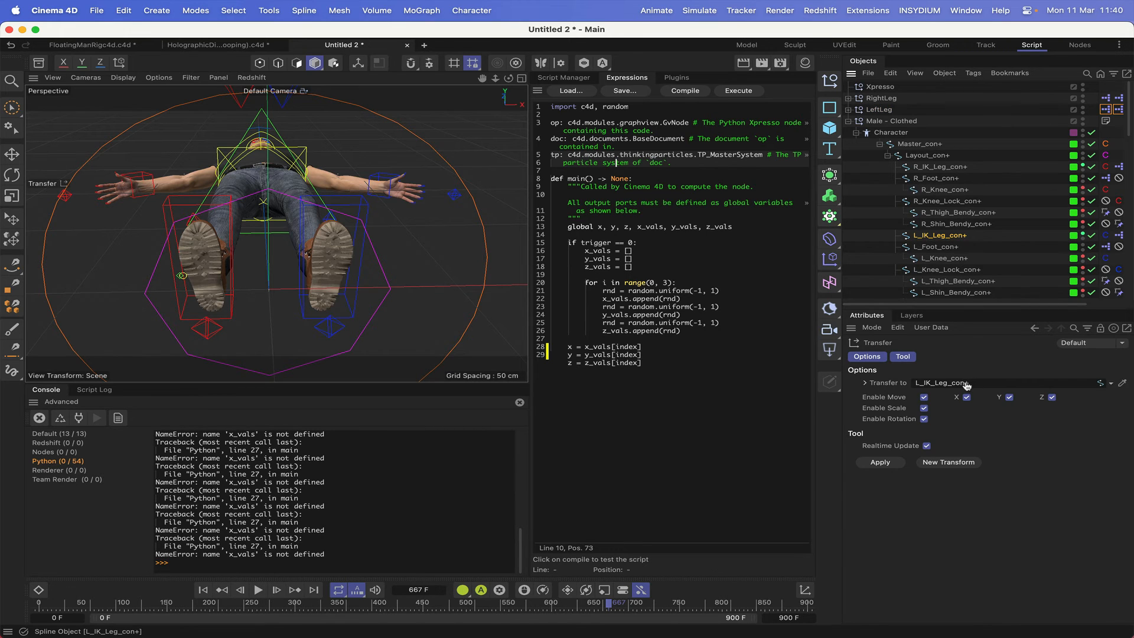
click(879, 462)
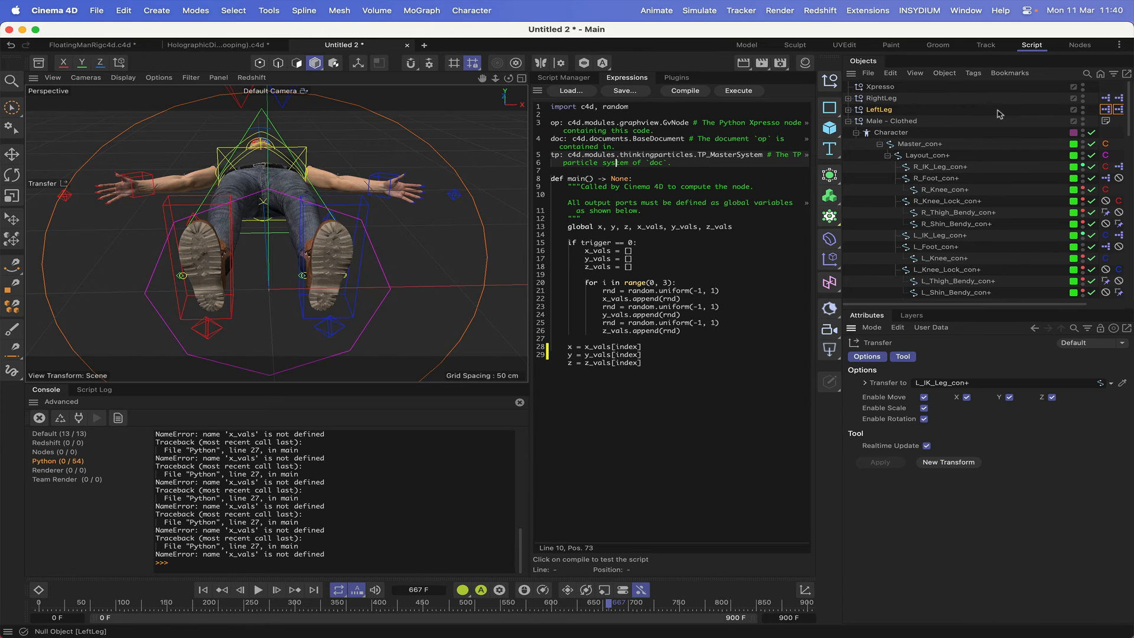
In LeftLeg's first XPresso graph, replace the R_IK_Leg_con+ node's object with L_IK_Leg_con+, and close the graph
click(847, 109)
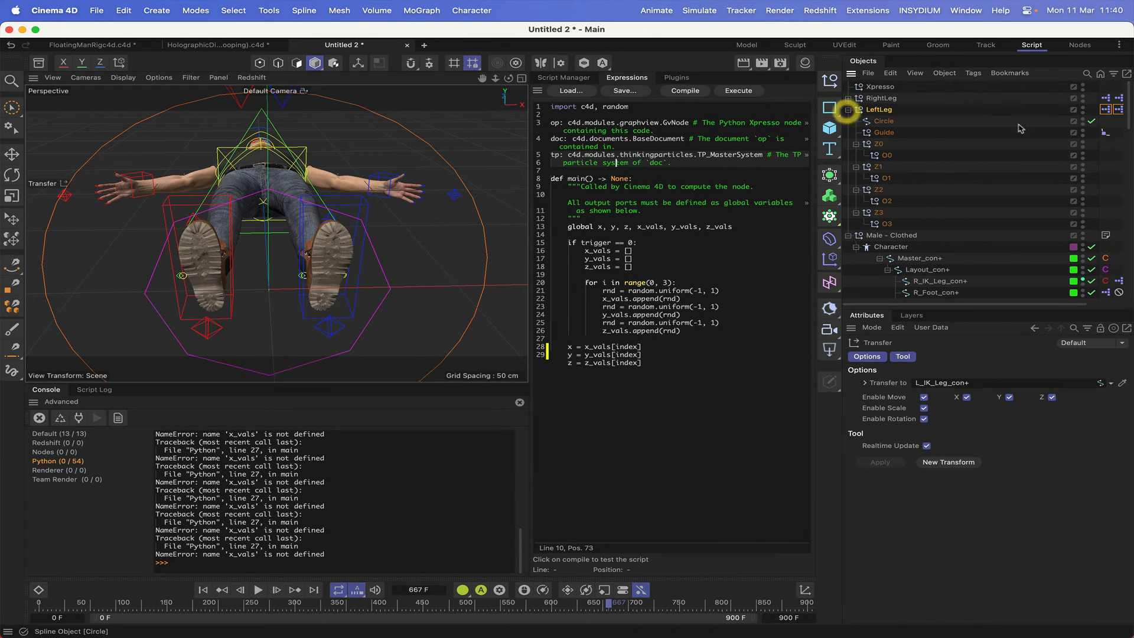
double_click(1105, 110)
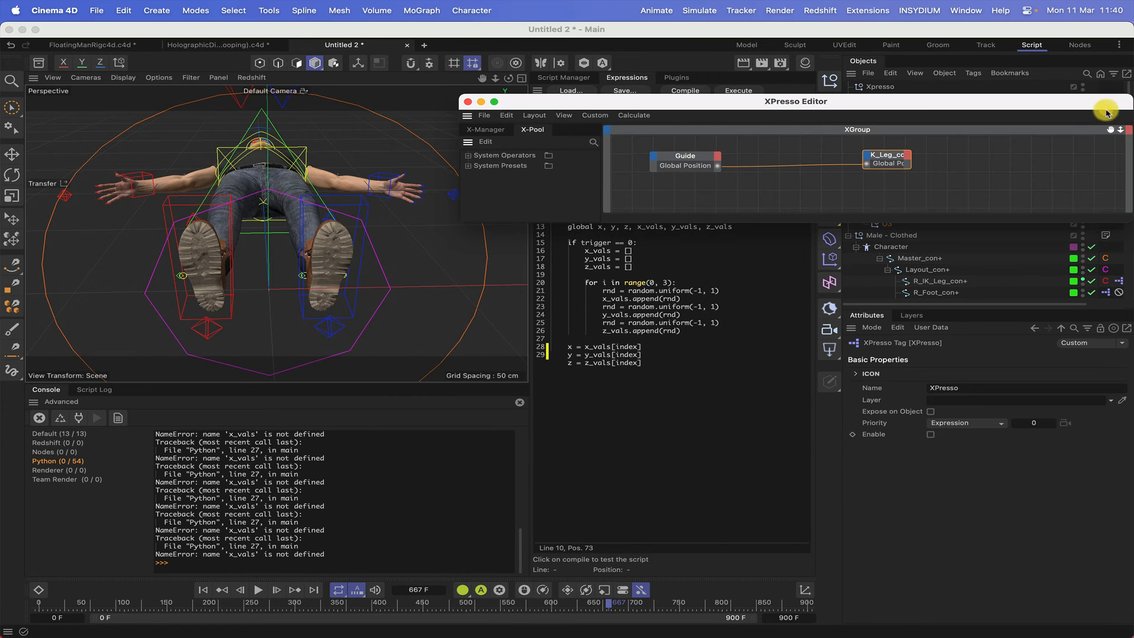
drag(1013, 103, 639, 46)
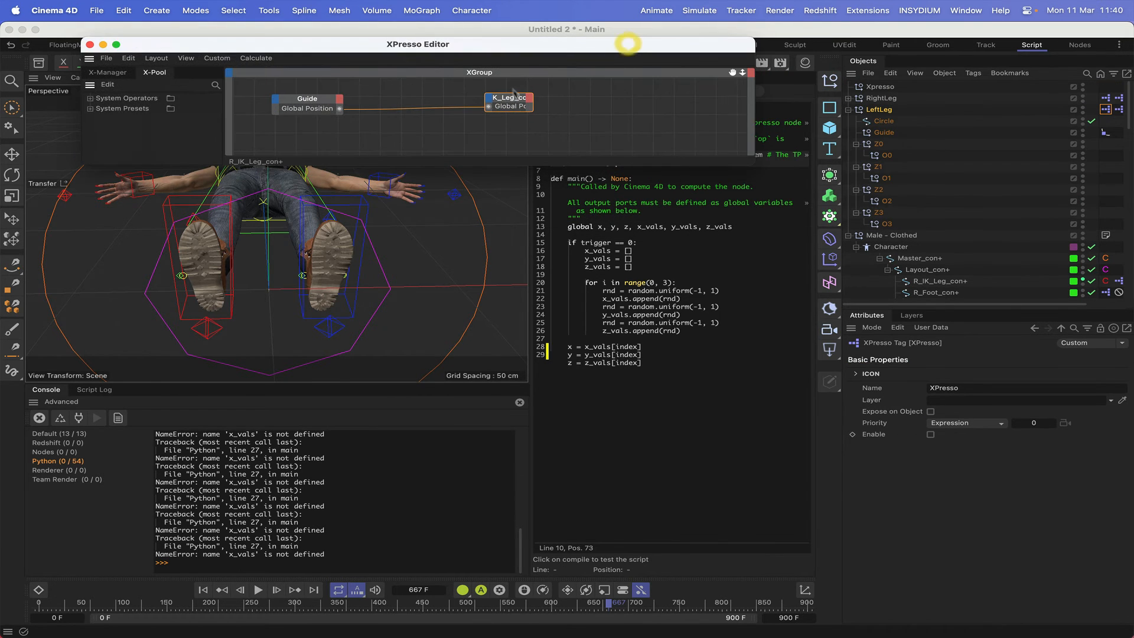
click(519, 110)
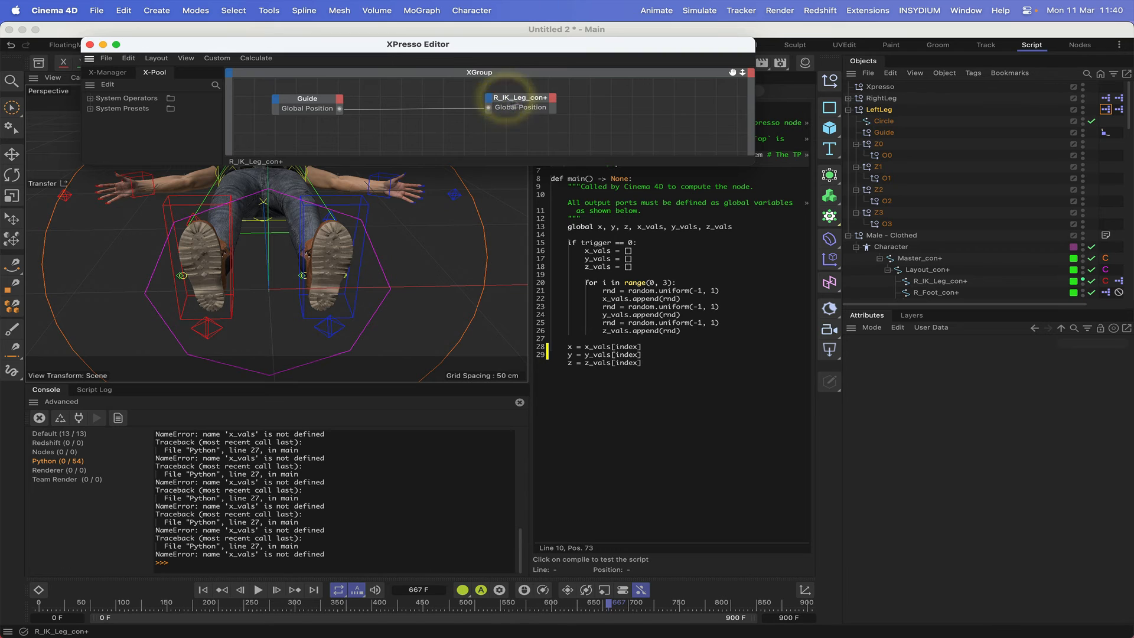
scroll(947, 183, down, 2)
scroll(948, 182, down, 3)
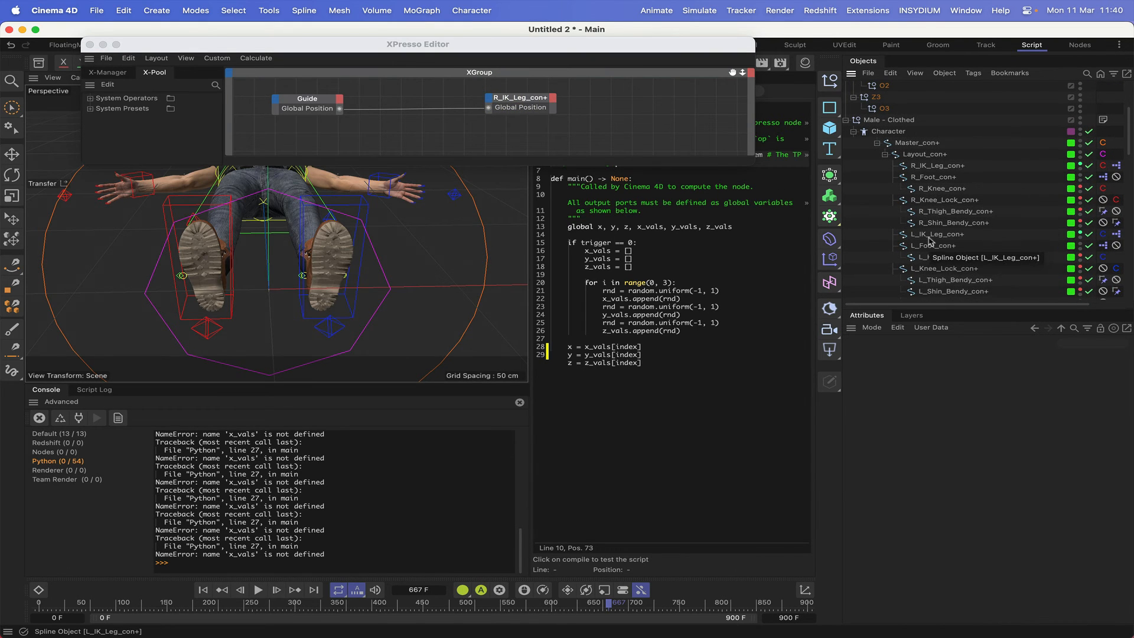
drag(932, 235, 532, 109)
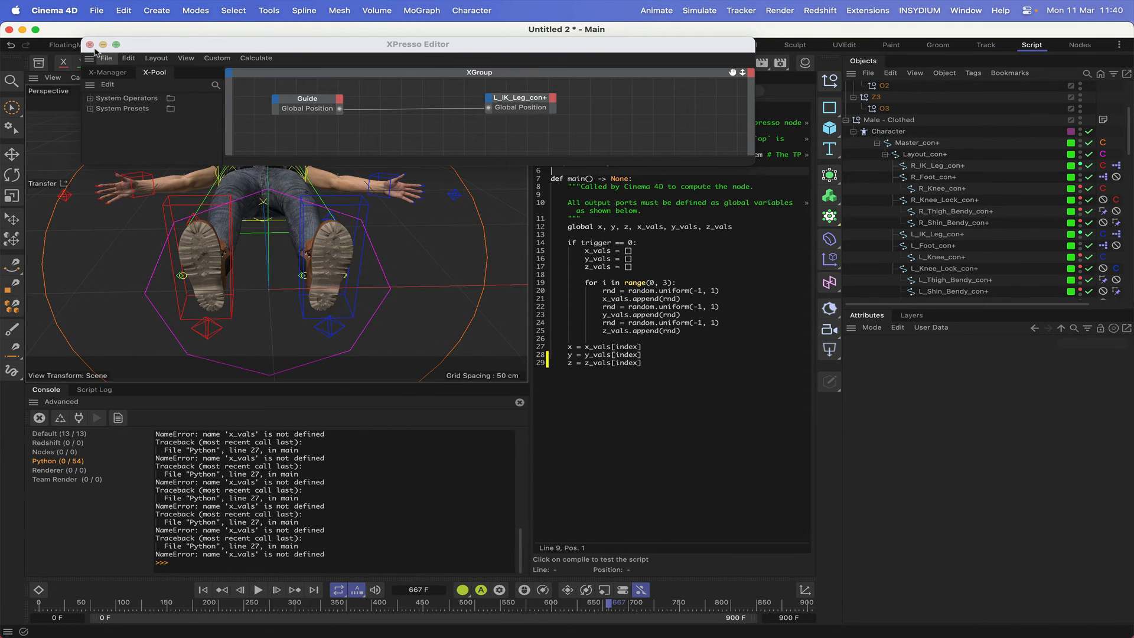
click(90, 45)
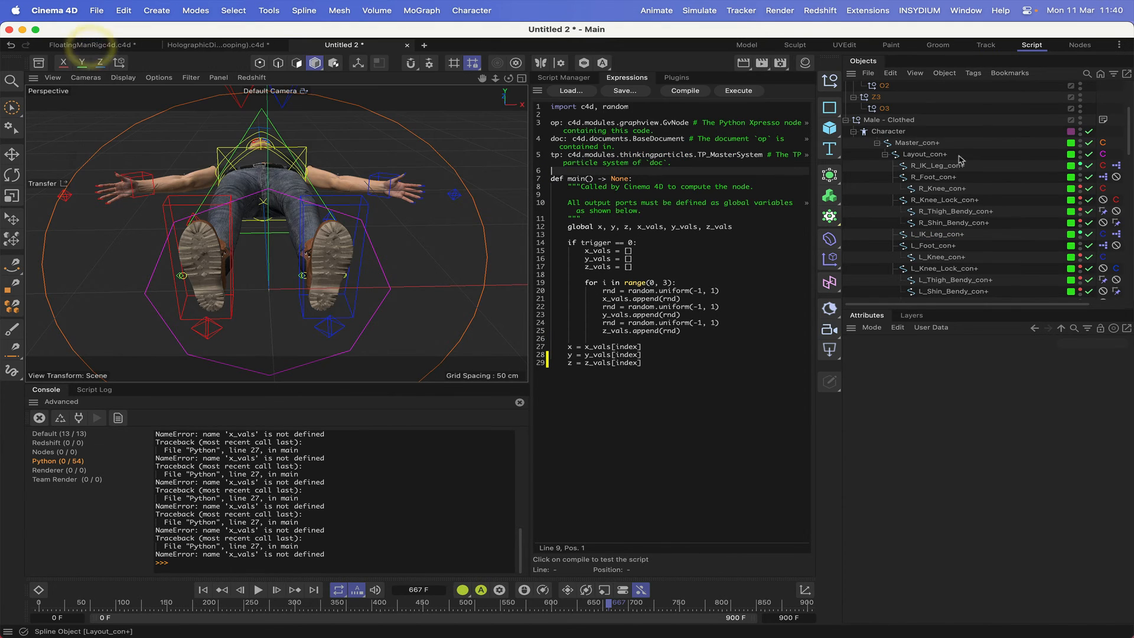
In LeftLeg's second XPresso graph, relink the Align to Spline node to LeftLeg's Guide tag and the Circle node to LeftLeg's Circle spline
scroll(1035, 132, up, 2)
scroll(1035, 132, up, 5)
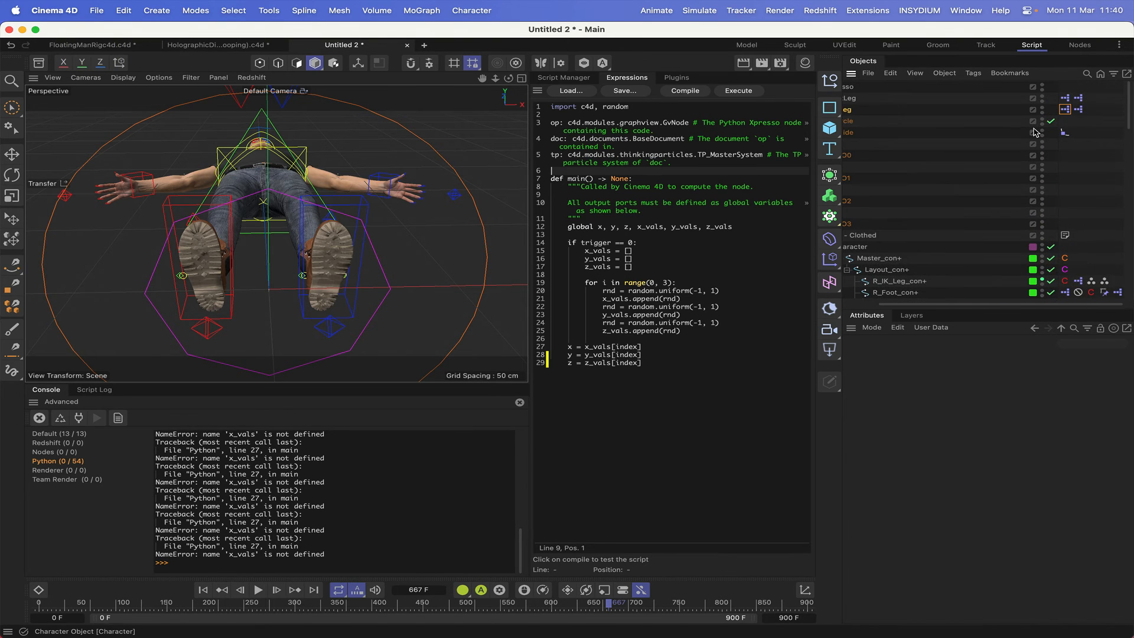
double_click(1085, 109)
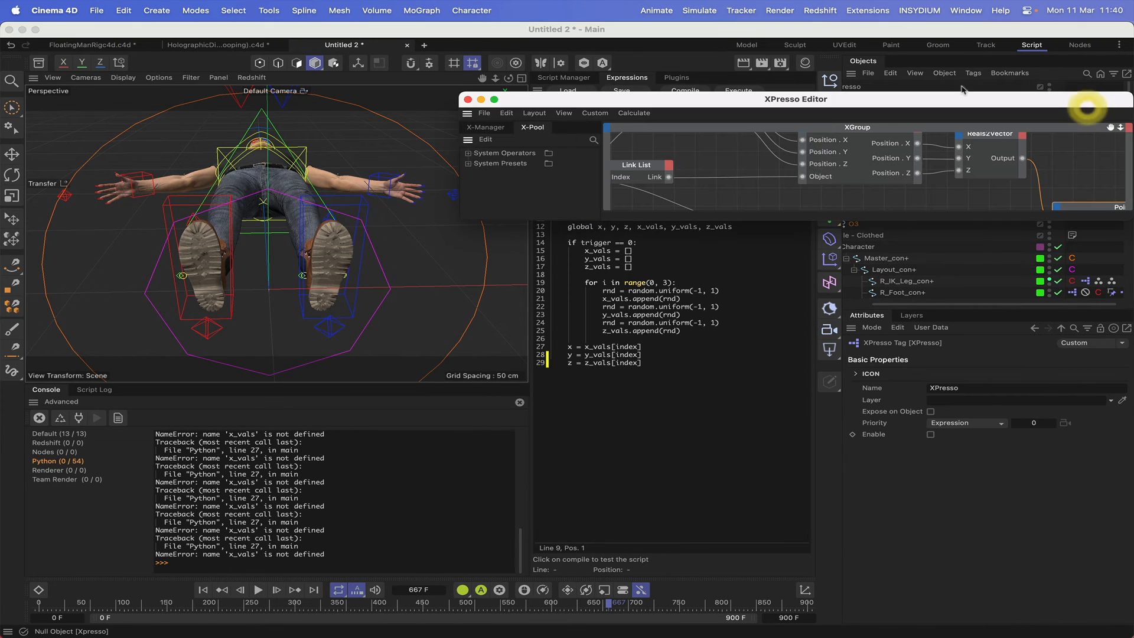
drag(964, 93, 440, 27)
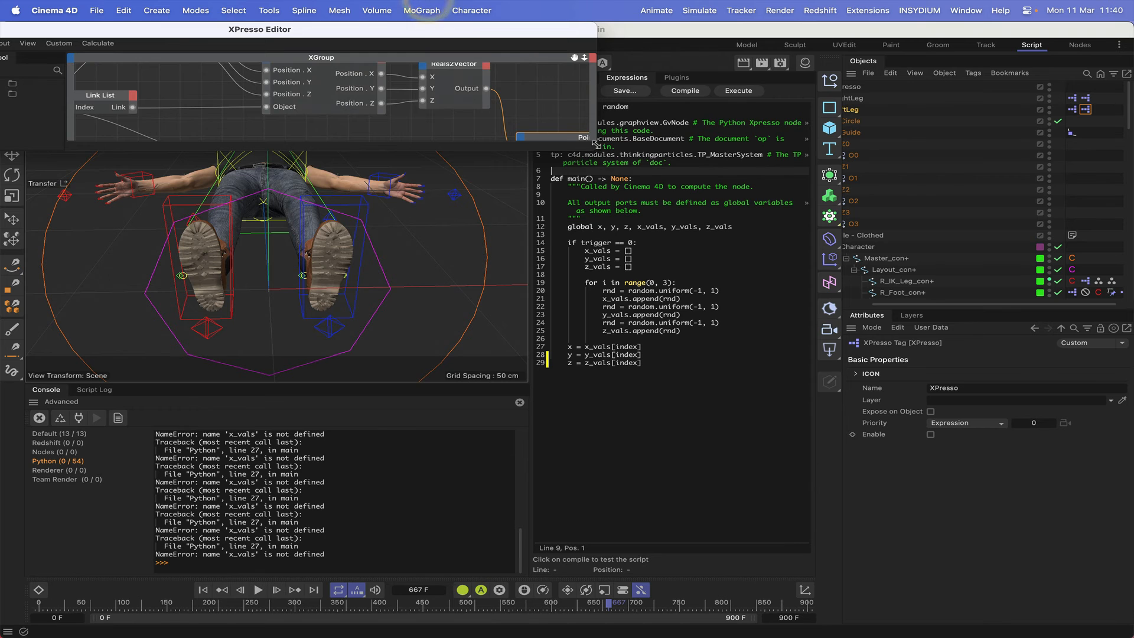
drag(598, 151, 785, 483)
drag(766, 58, 865, 65)
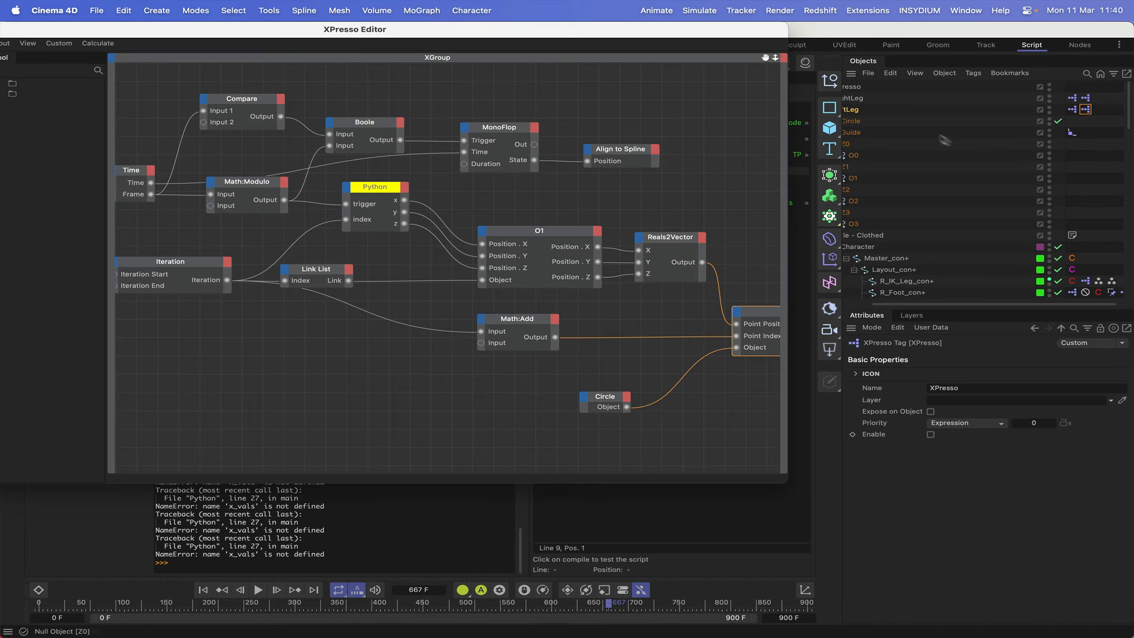
scroll(1011, 128, left, 3)
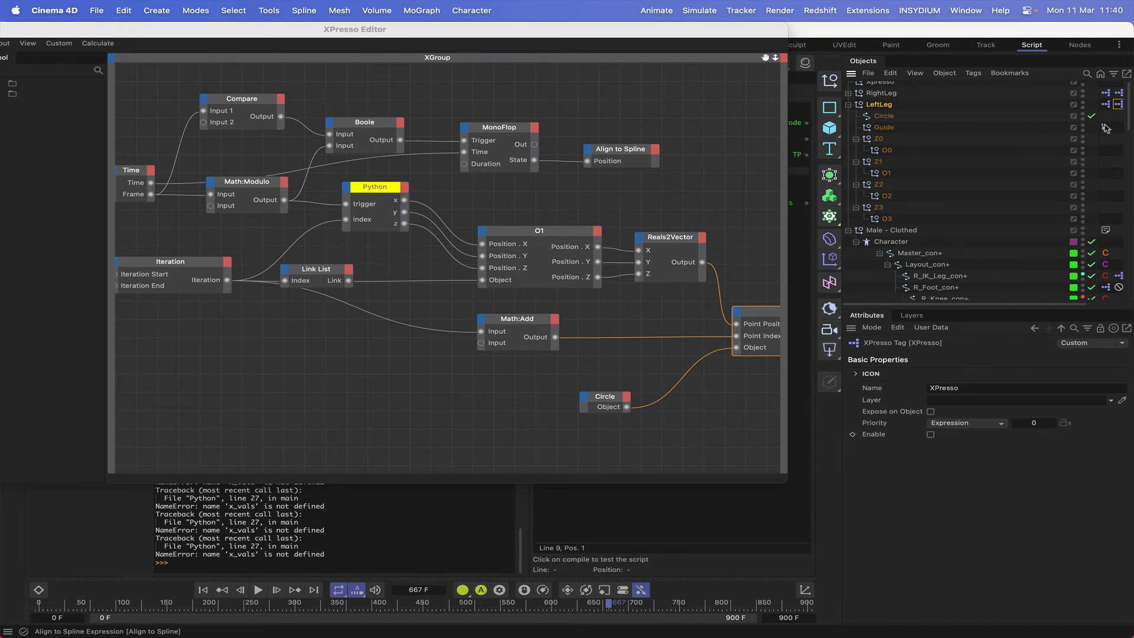
click(623, 161)
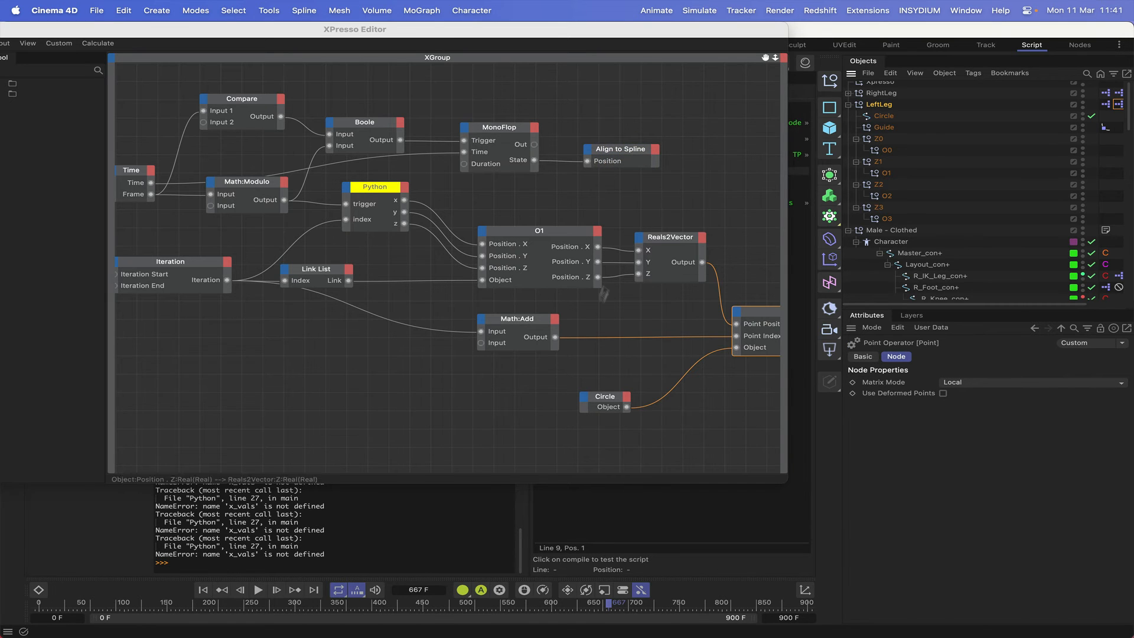
drag(887, 117, 697, 375)
click(602, 409)
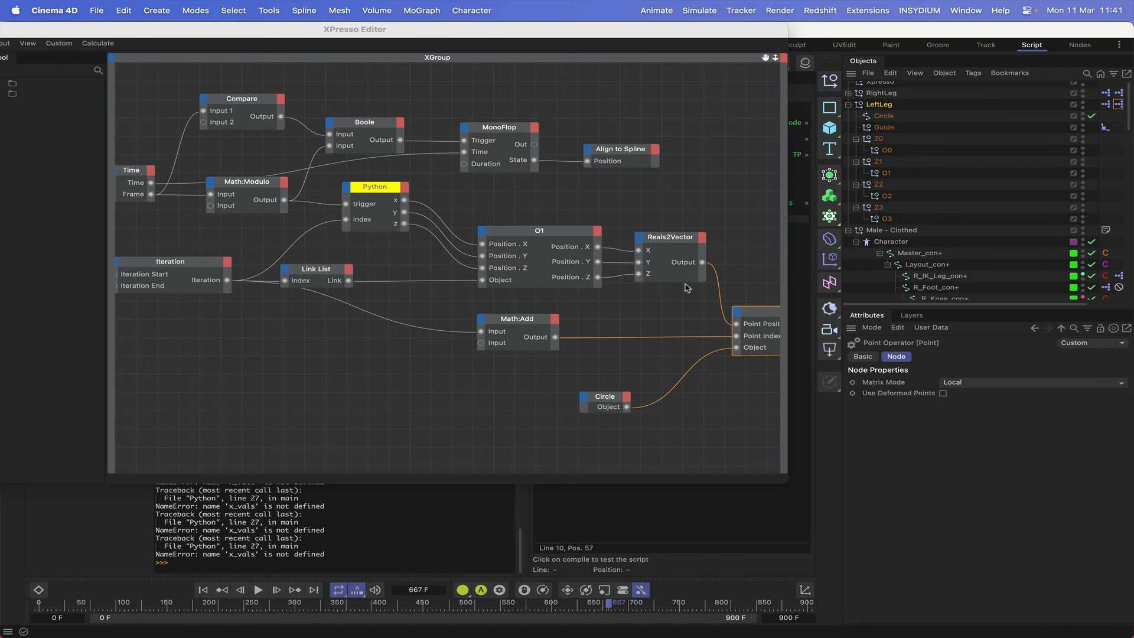
Replace the Link List node's entries with LeftLeg's own O1, O2 and O3 nulls, and close the graph
click(316, 273)
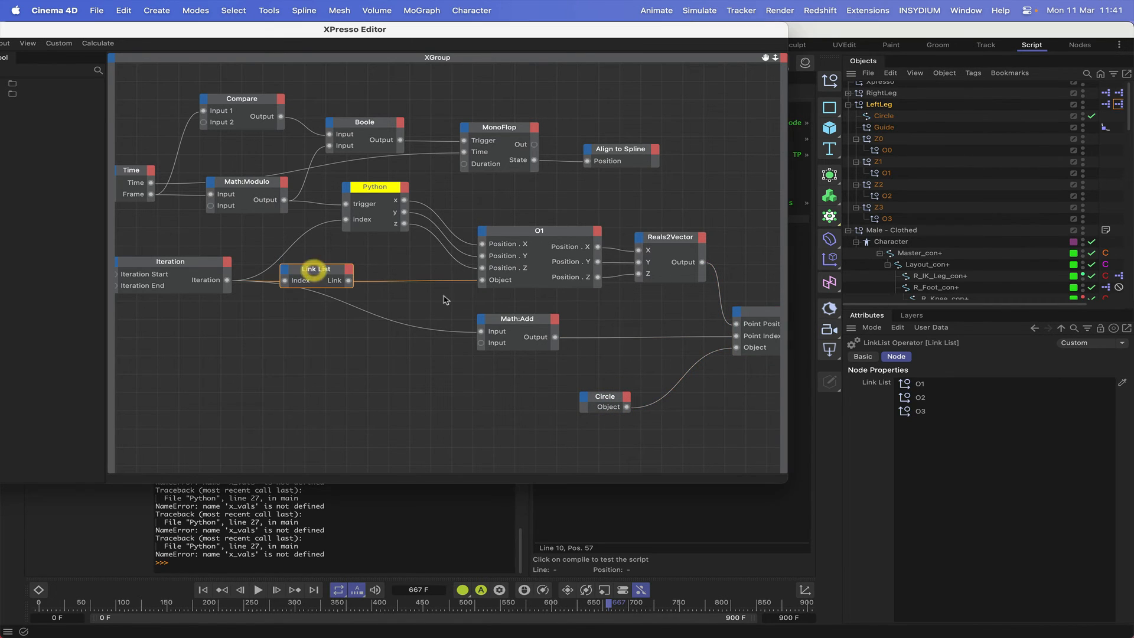
drag(940, 438, 893, 379)
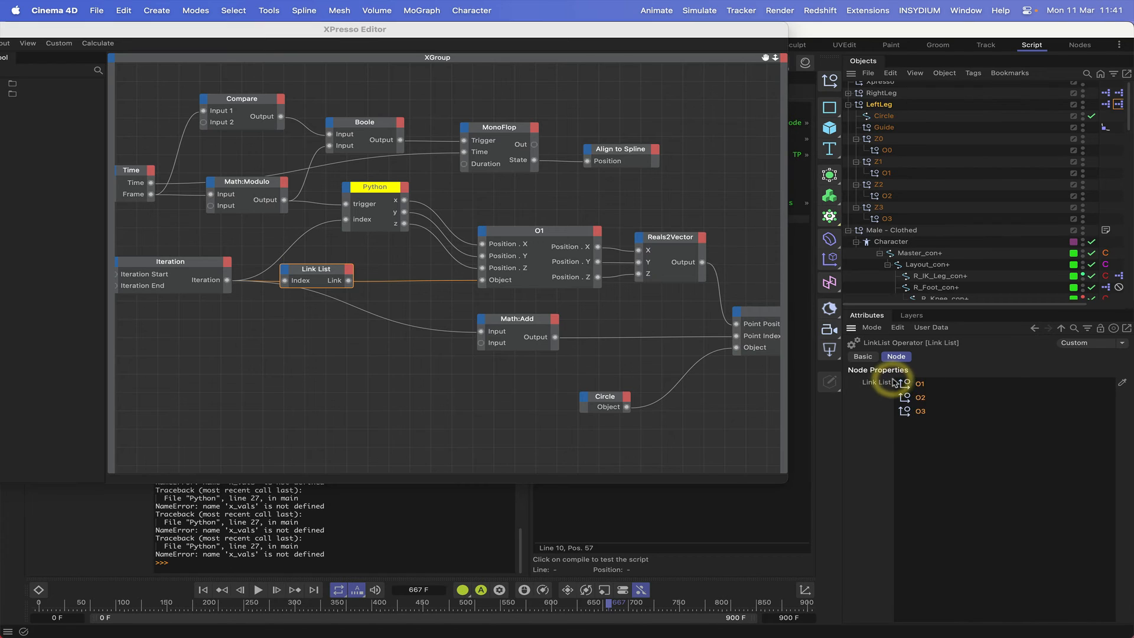
key(Delete)
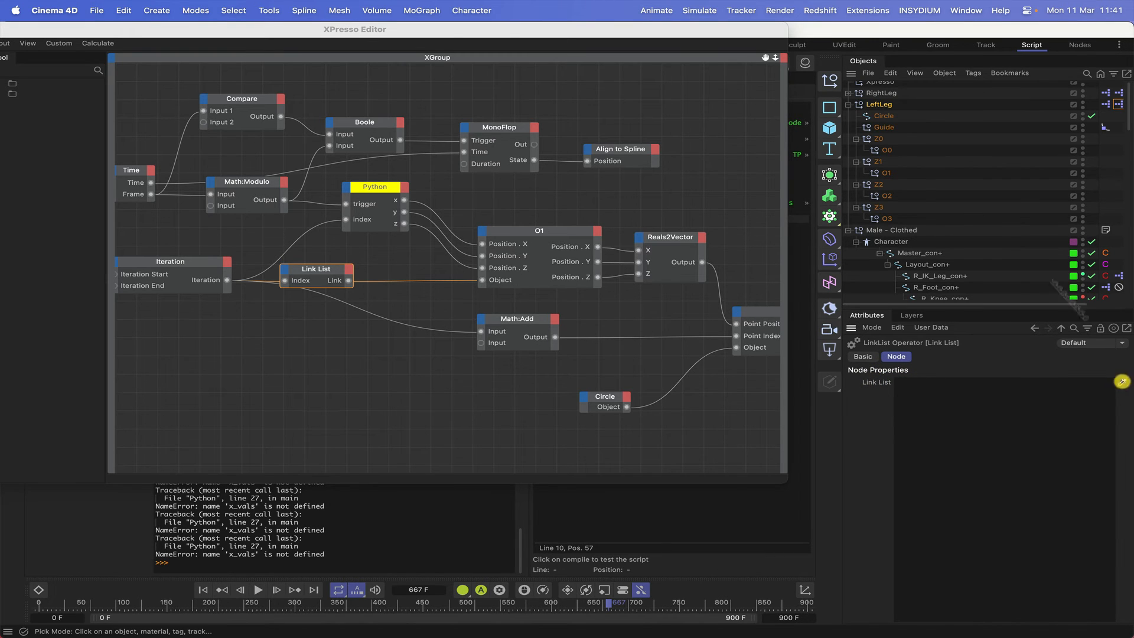
click(1122, 382)
click(885, 173)
click(885, 197)
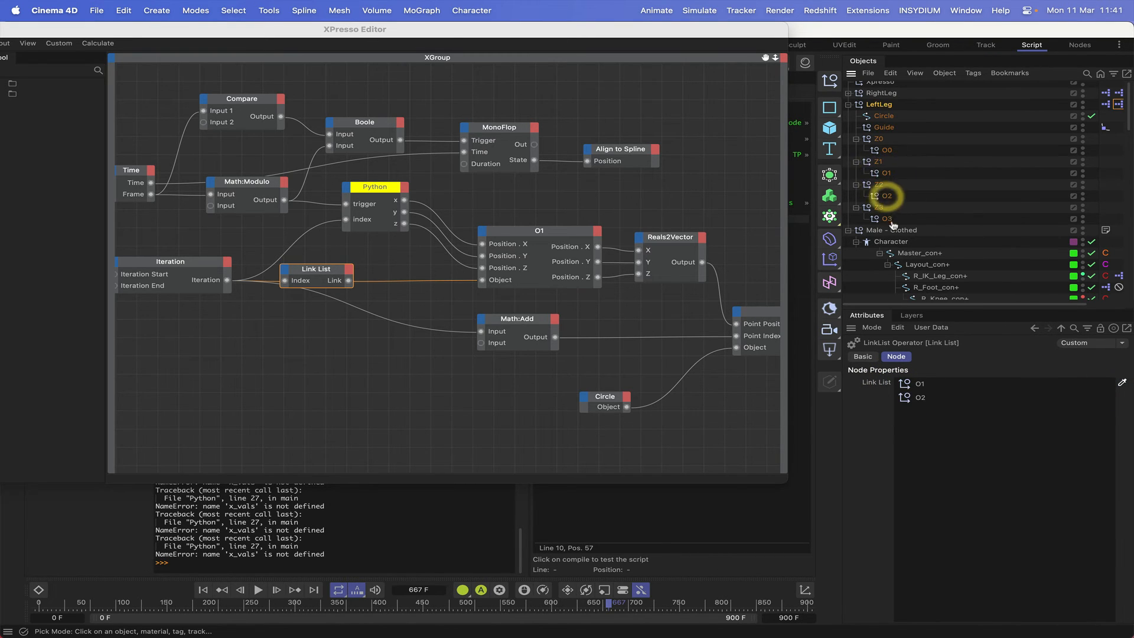
click(886, 219)
click(1122, 382)
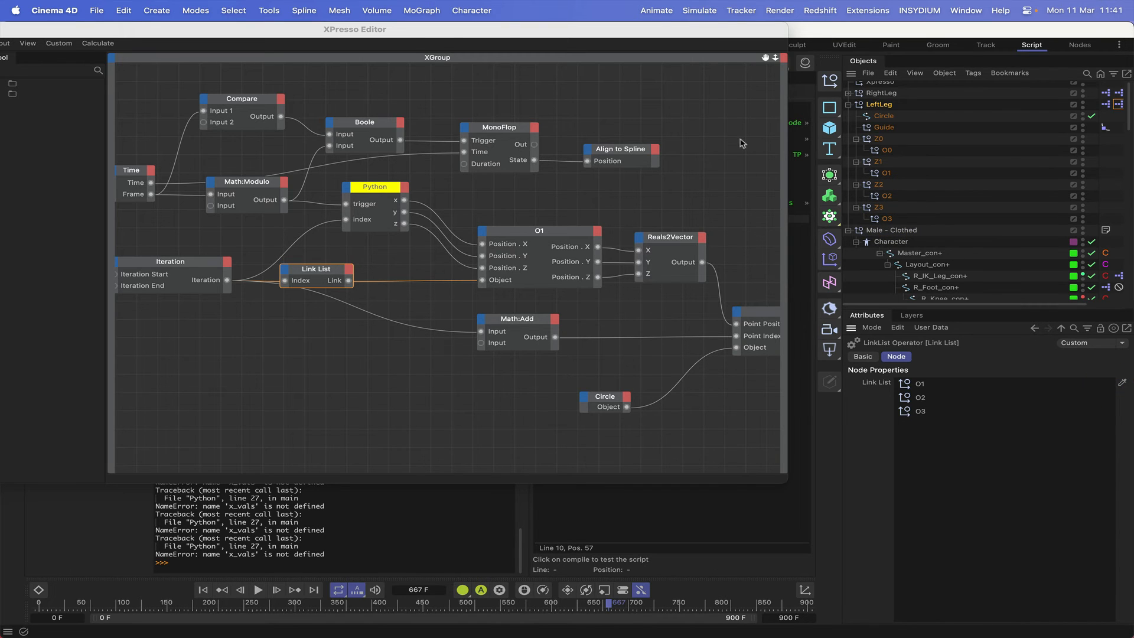
drag(765, 58, 644, 23)
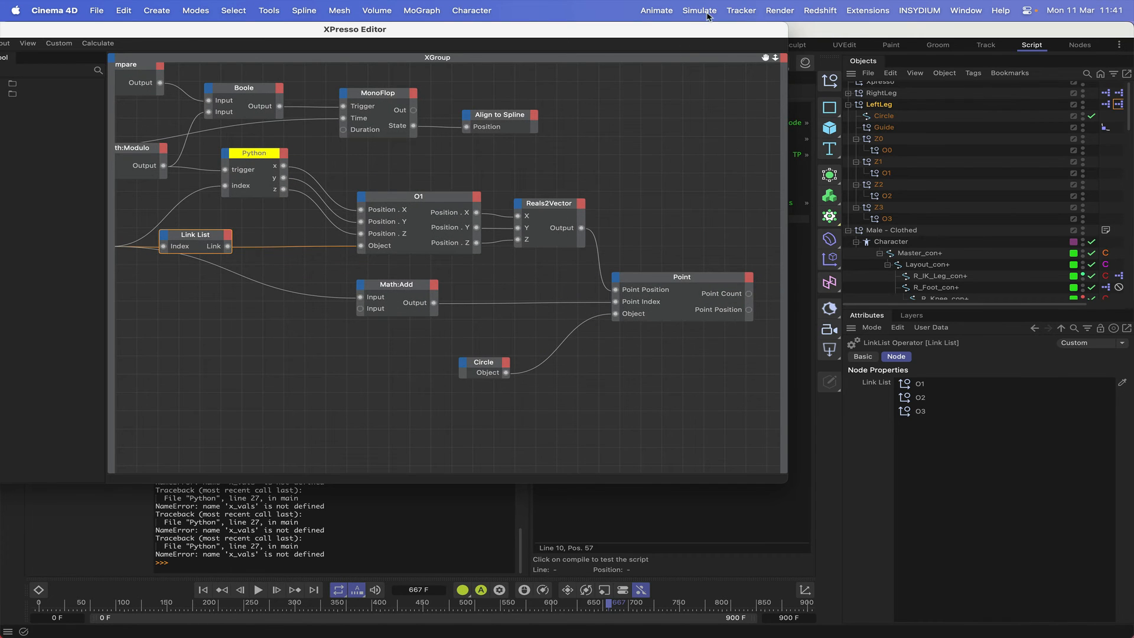
drag(765, 59, 692, 49)
drag(608, 39, 786, 62)
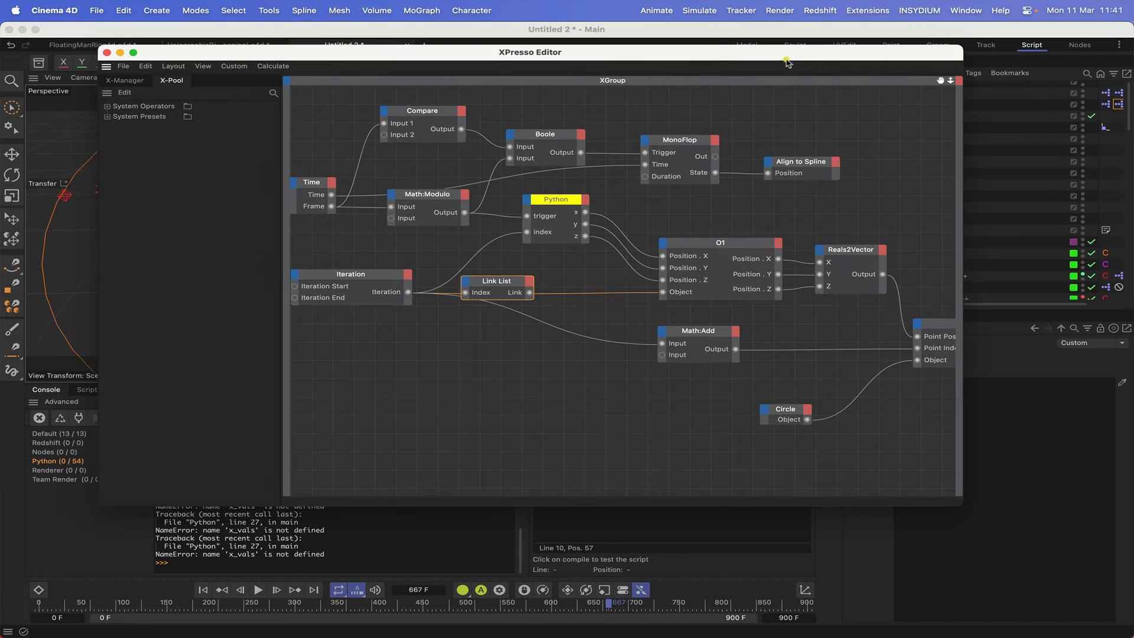
click(107, 52)
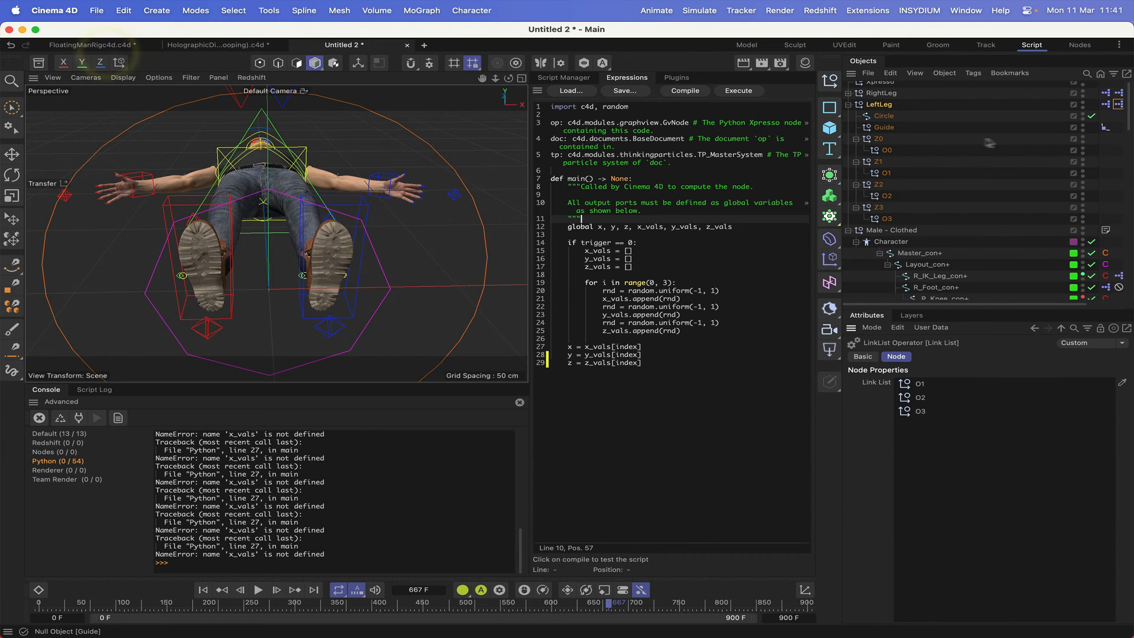
Enable both XPresso tags on the LeftLeg null
scroll(1091, 107, right, 2)
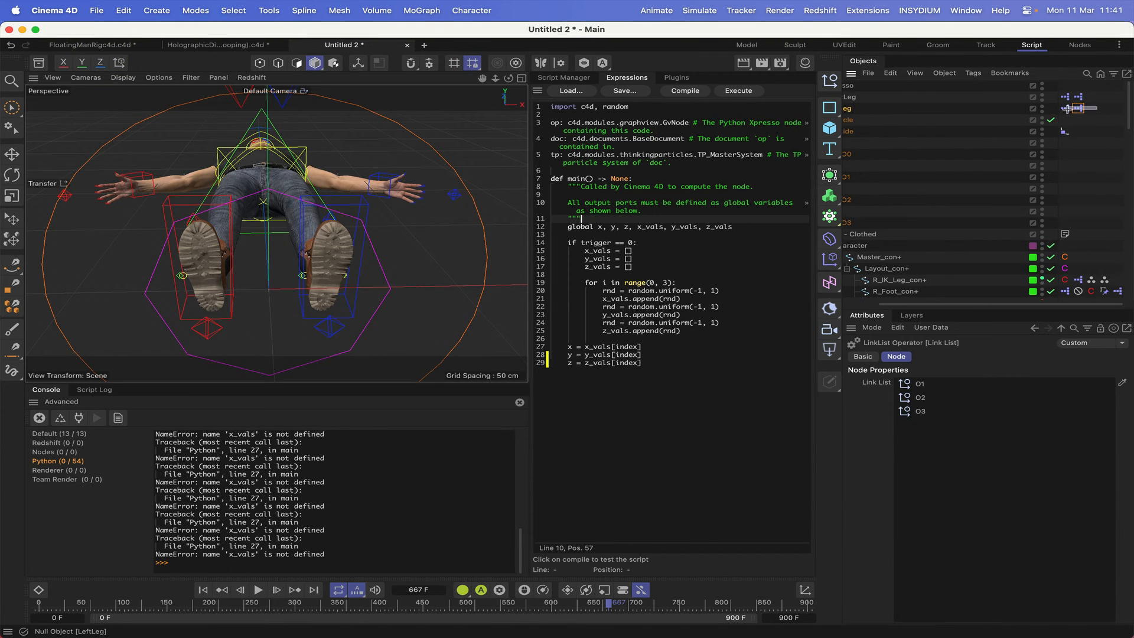
click(1068, 108)
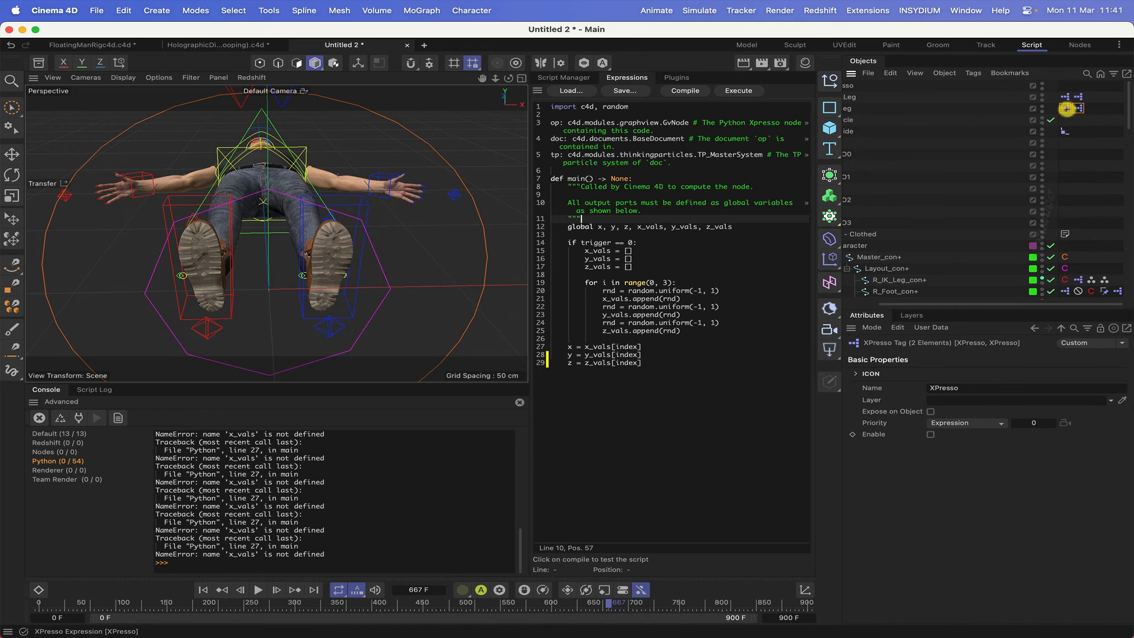
click(930, 435)
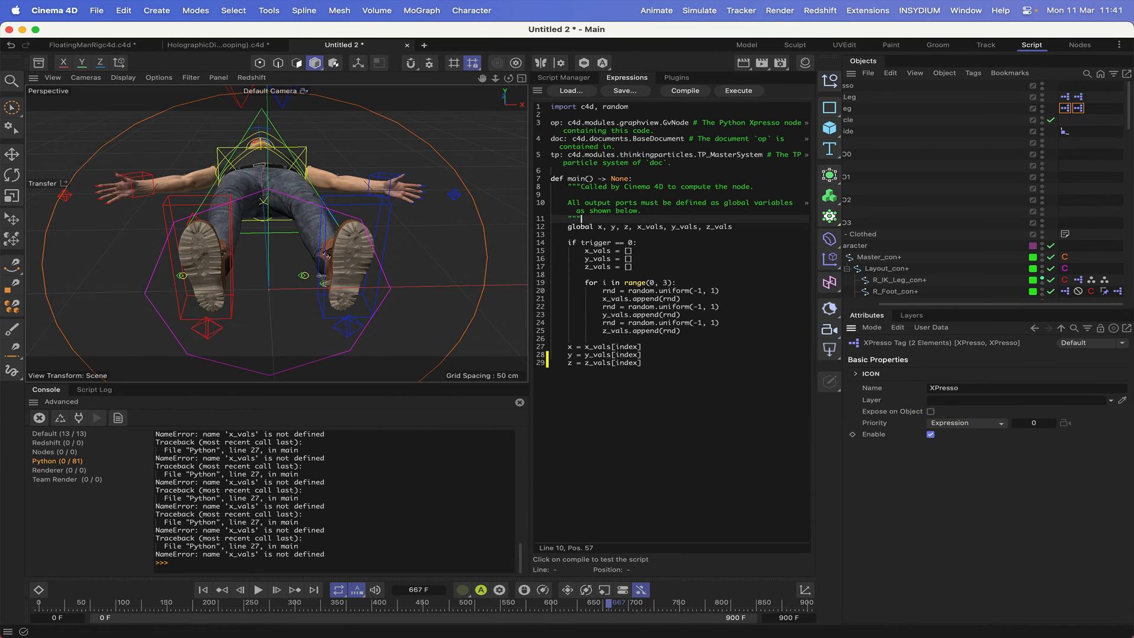
Clear the console, play the animation from the start to check both legs' motion, and stop it
click(519, 404)
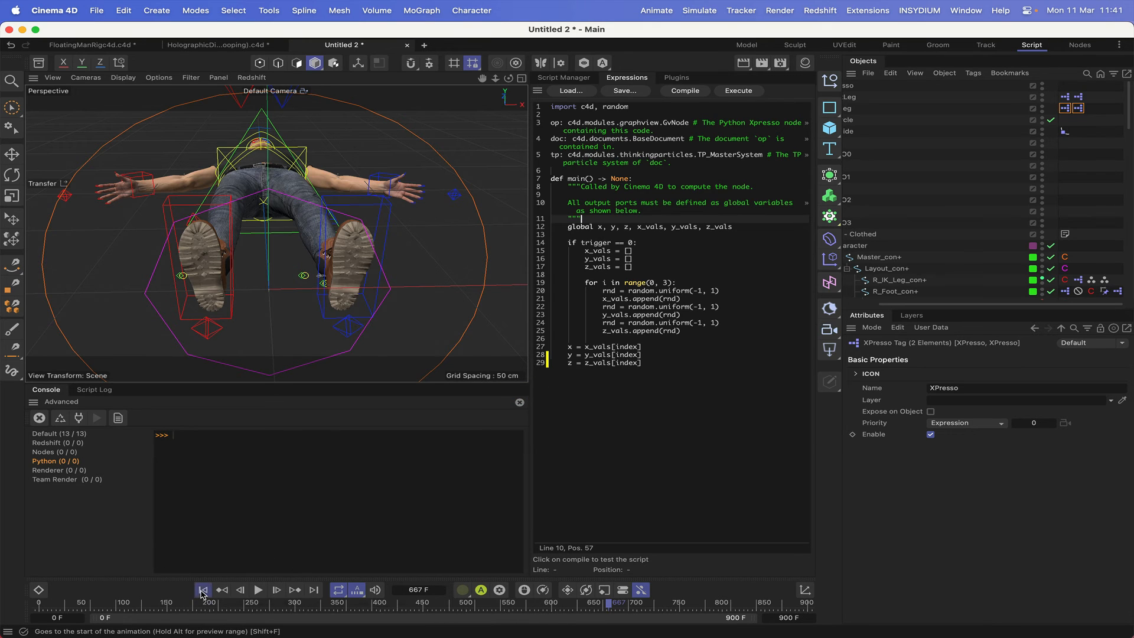
click(202, 590)
click(258, 590)
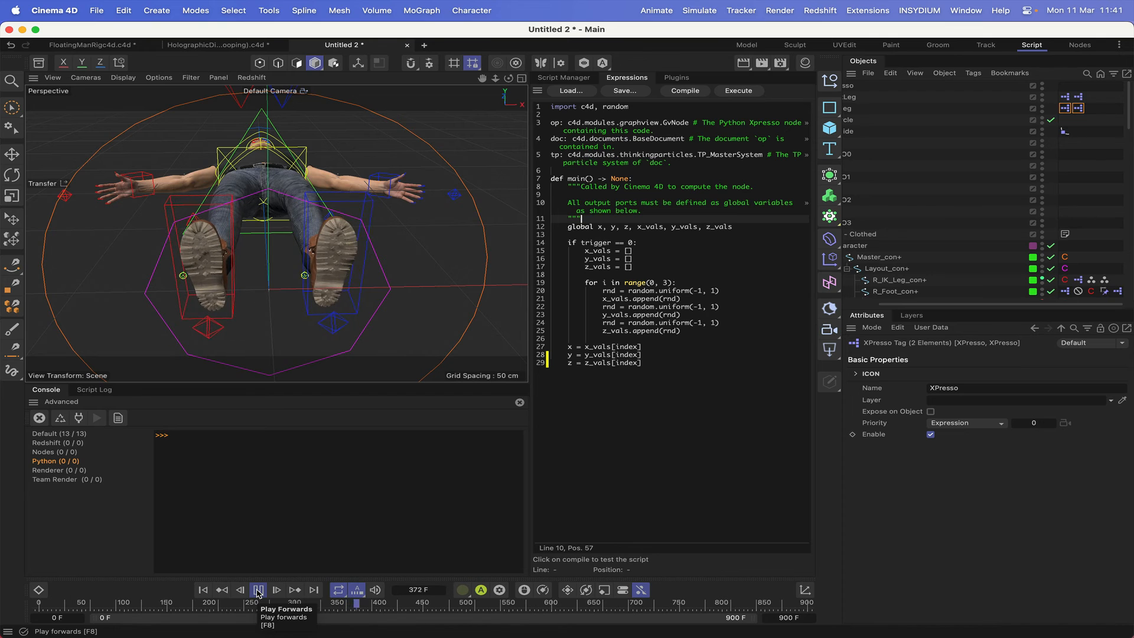
click(258, 590)
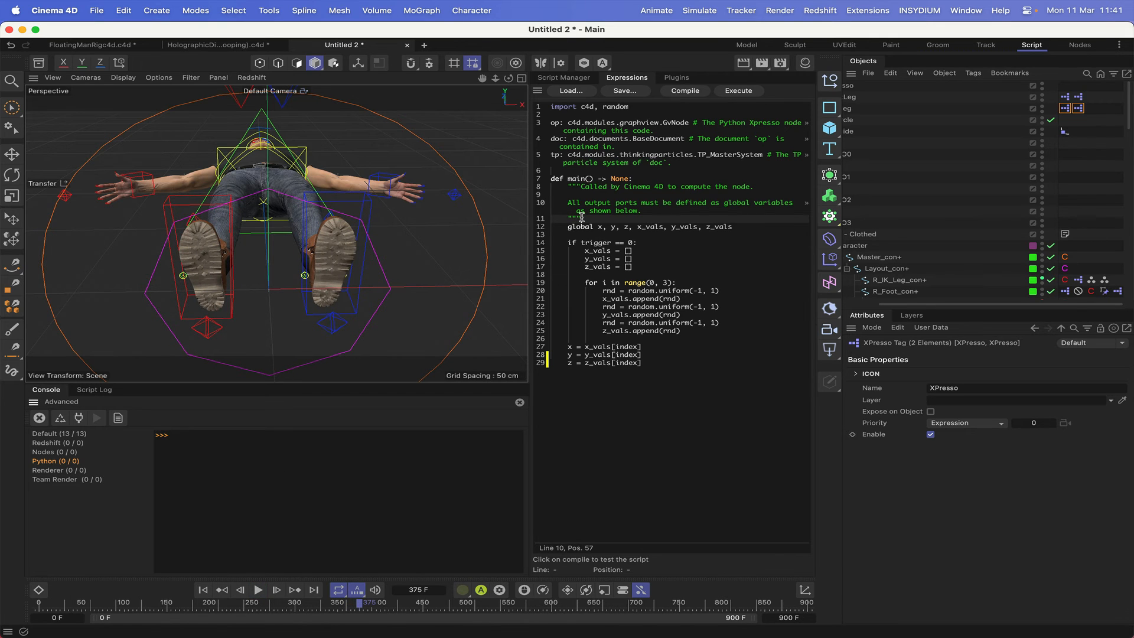
Reverse the point sequence of LeftLeg's Circle spline and play the animation from the start to check the legs' motion
scroll(926, 171, left, 3)
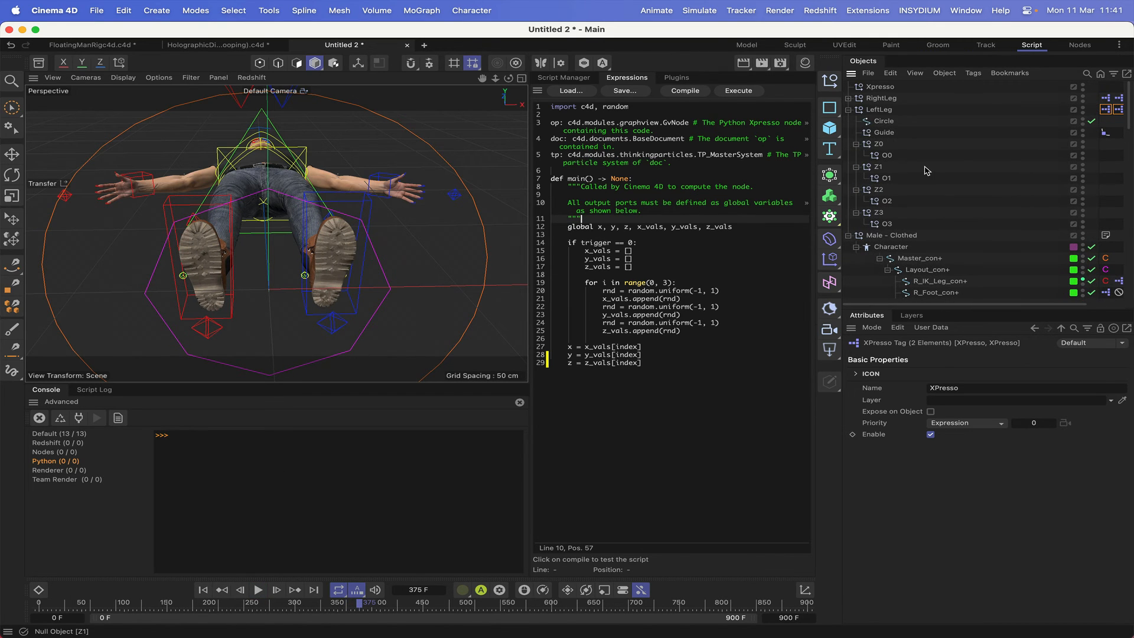
click(884, 121)
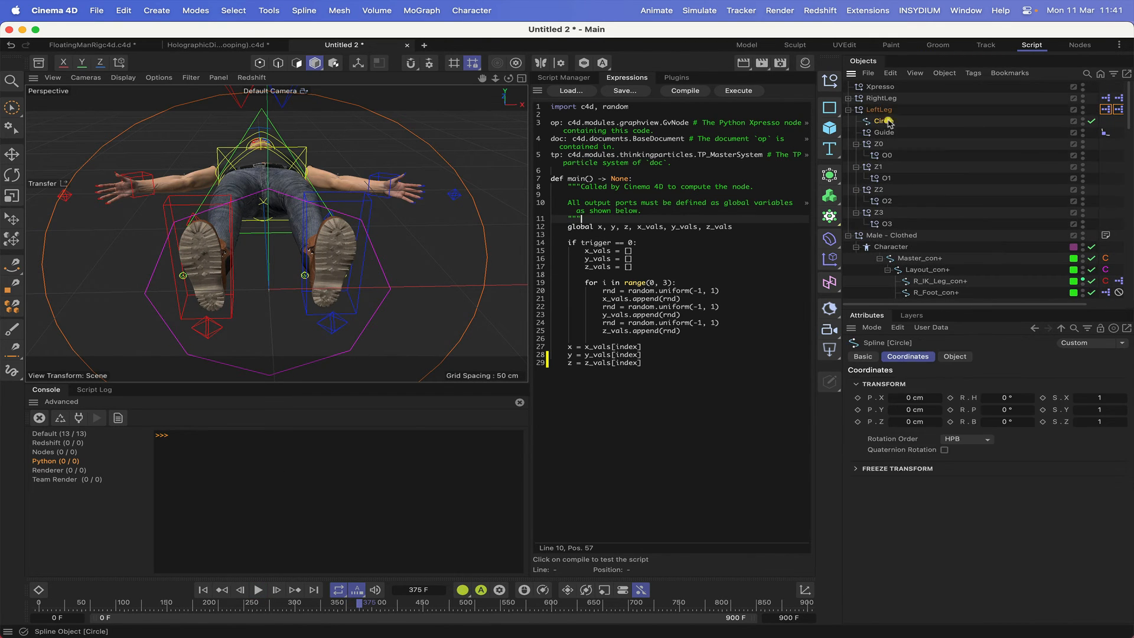
click(295, 12)
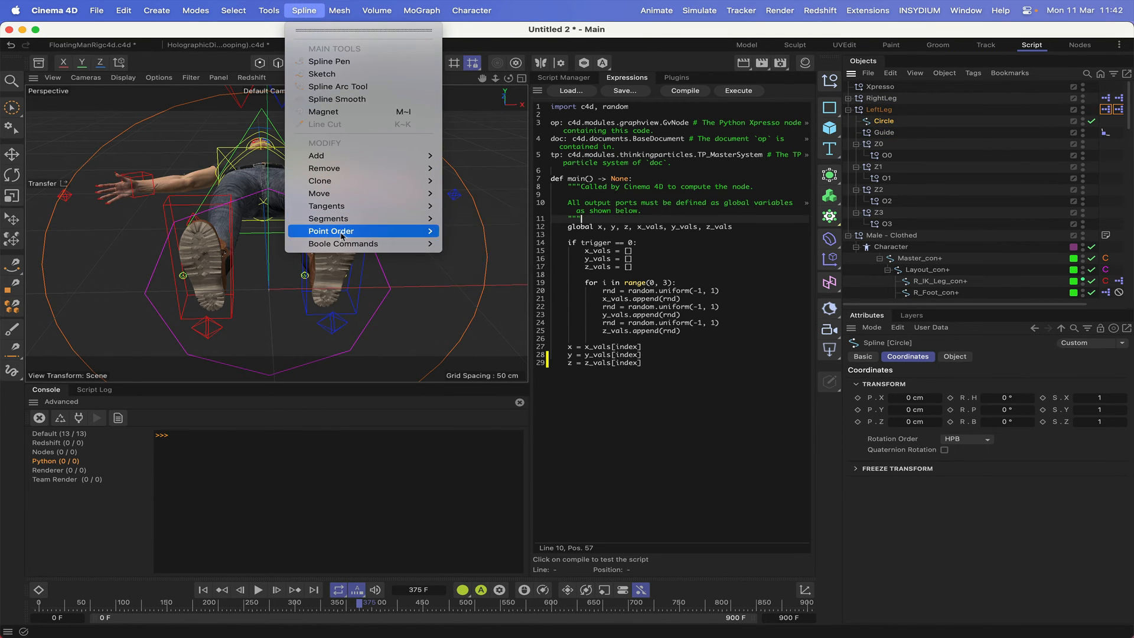
mouse_move(341, 237)
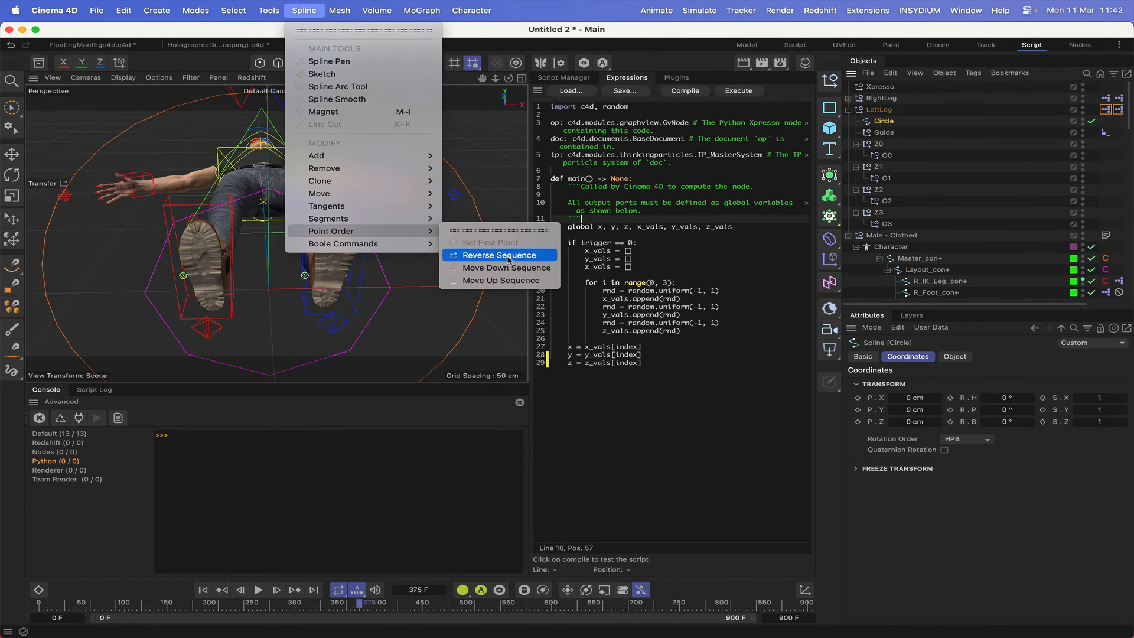
click(509, 258)
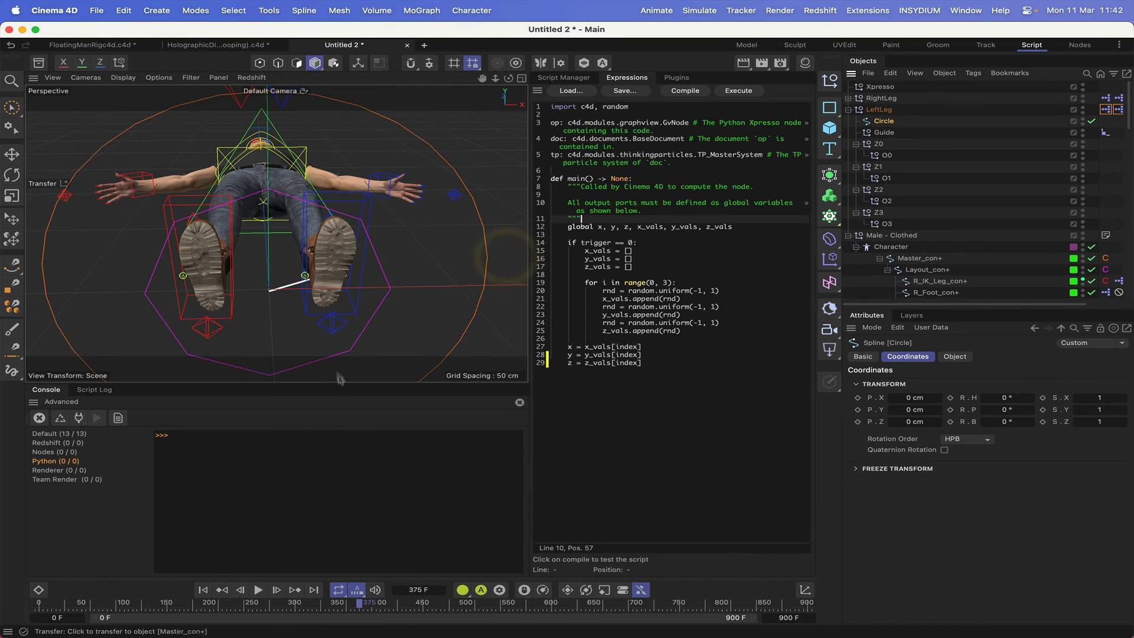
click(201, 590)
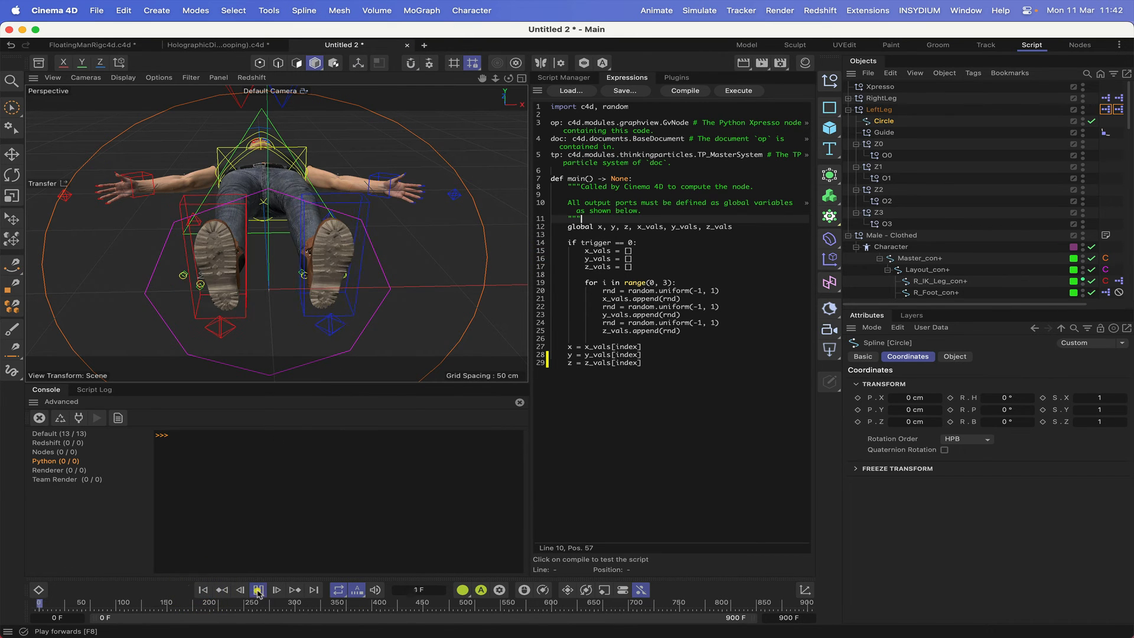
click(258, 590)
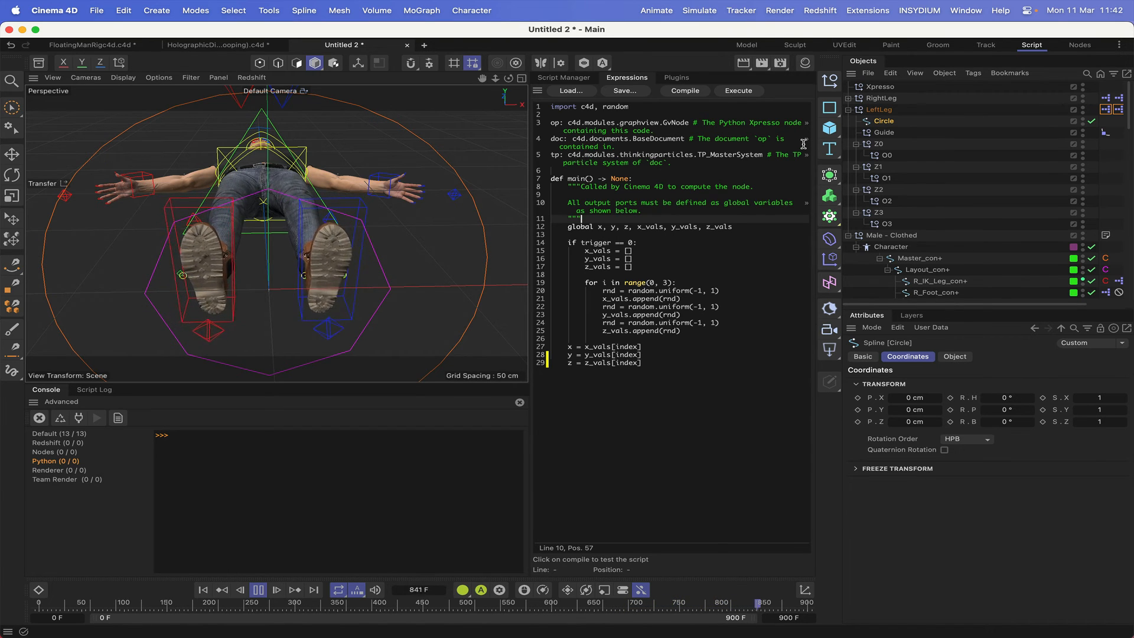
Collapse the LeftLeg and Male - Clothed hierarchies in the object list
click(848, 109)
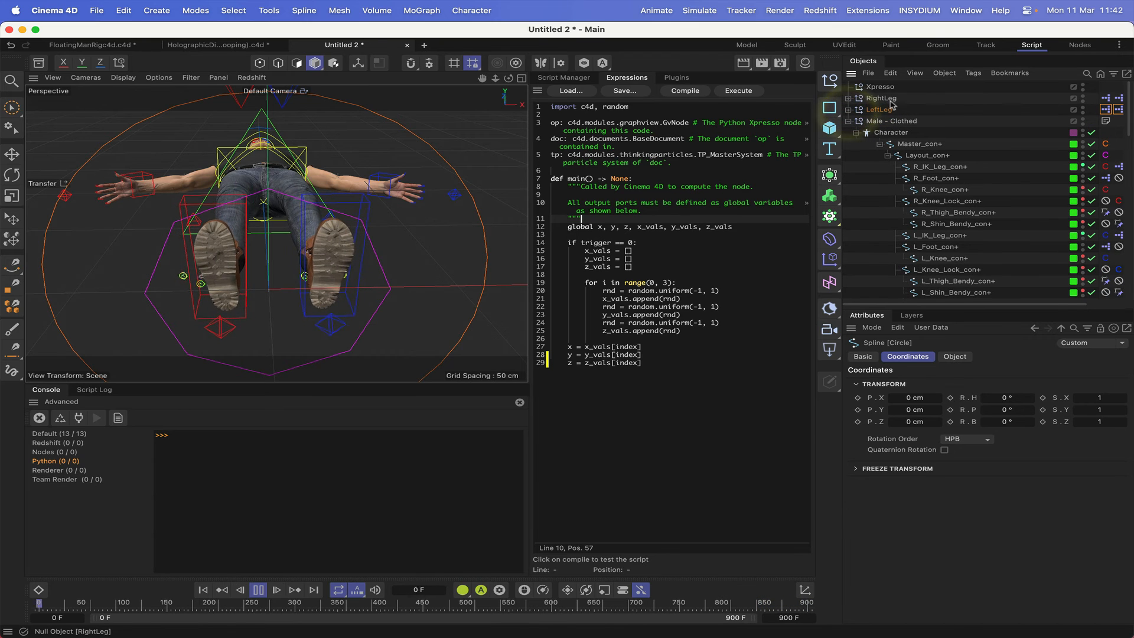
click(847, 121)
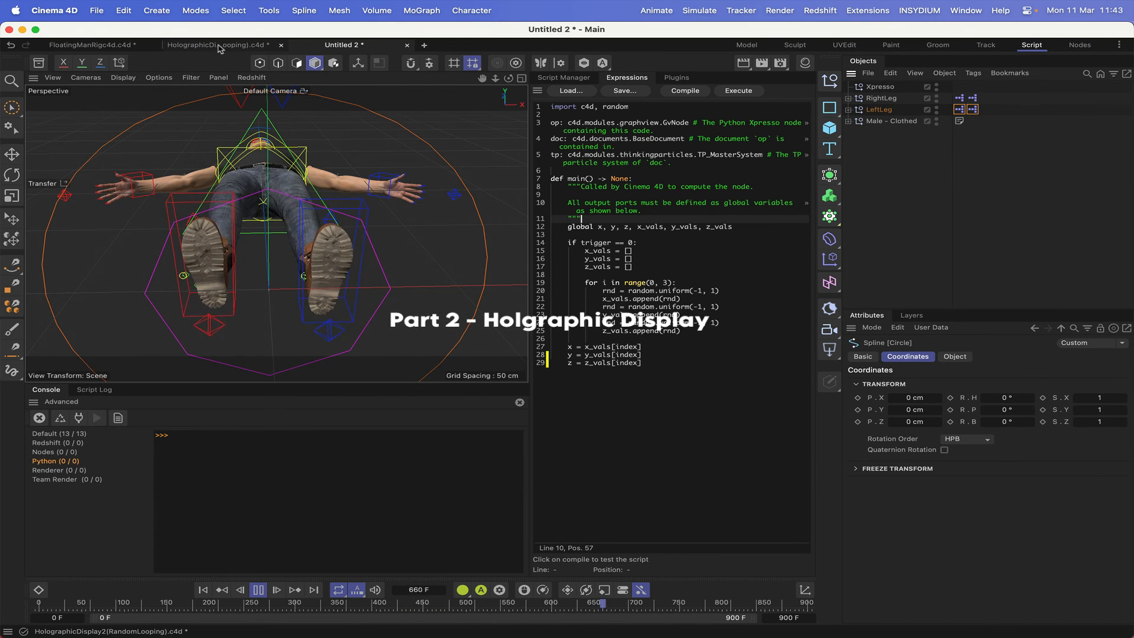
Look over the HolographicDisplay2(RandomLooping).c4d and FloatingManRigc4d.c4d documents, returning the latter to its first frame
click(183, 46)
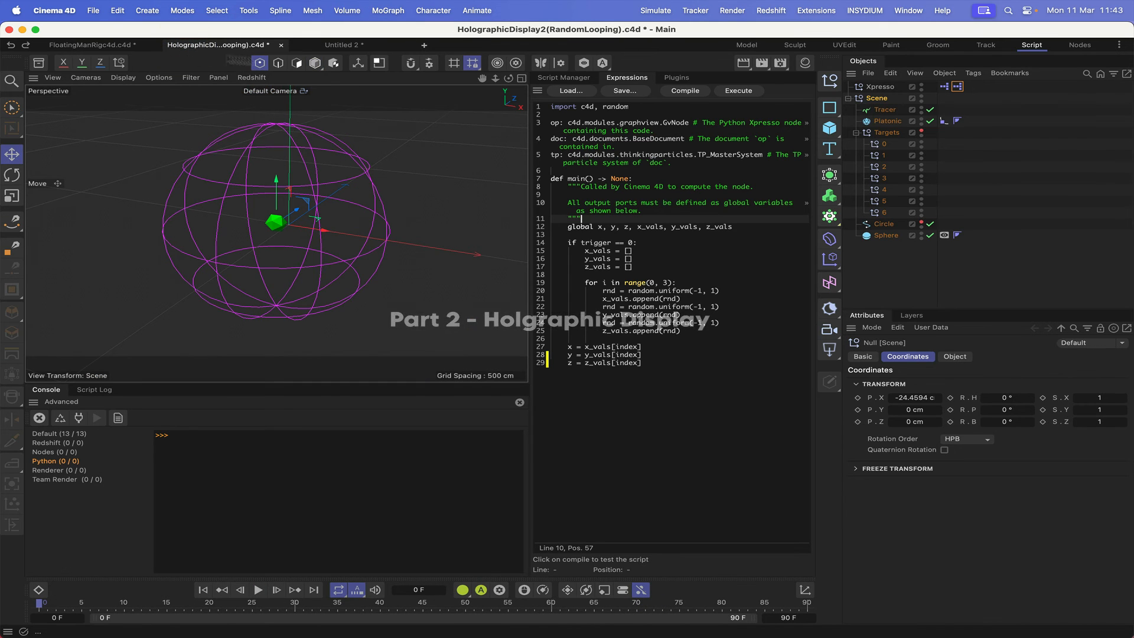
click(125, 46)
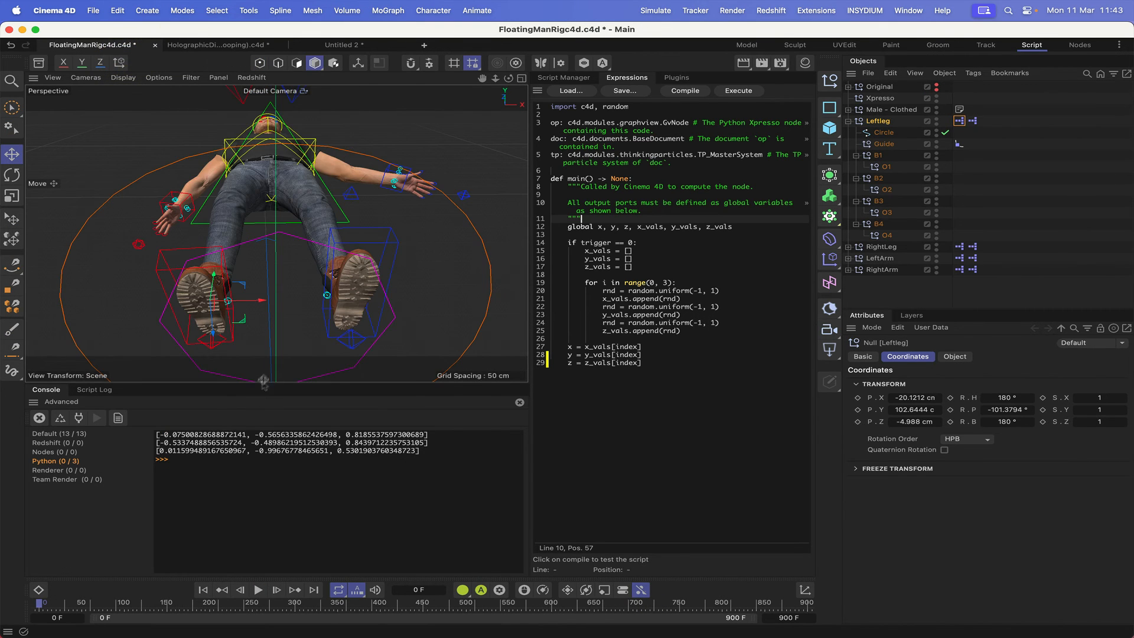
click(204, 590)
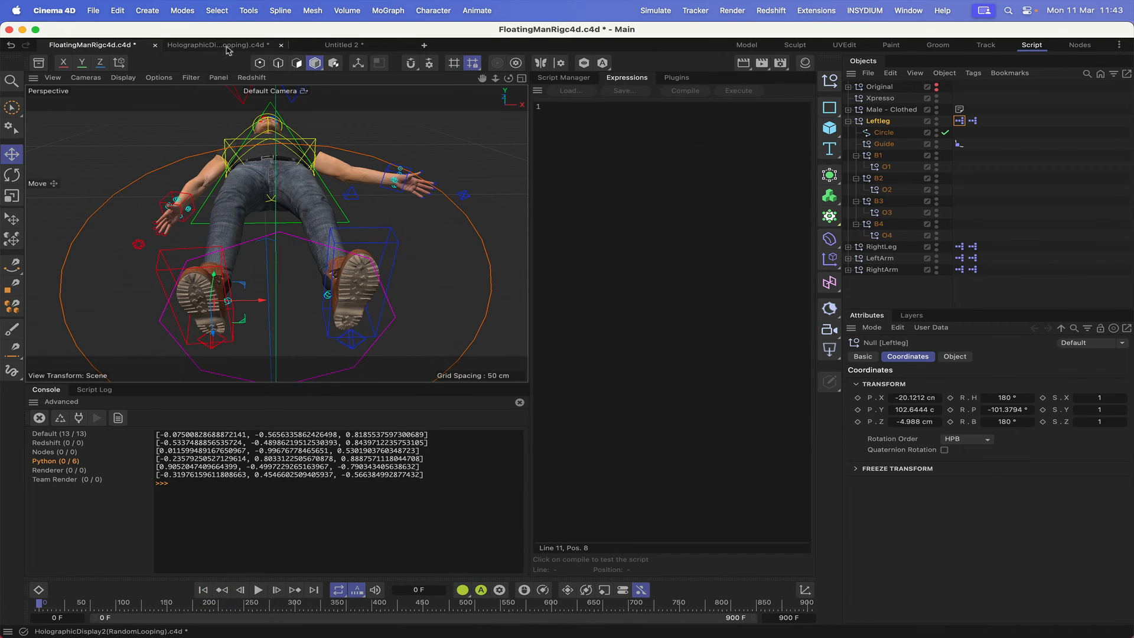
Stop and rewind the animation in the Untitled 2 document, and switch to HolographicDisplay2(RandomLooping).c4d
click(327, 47)
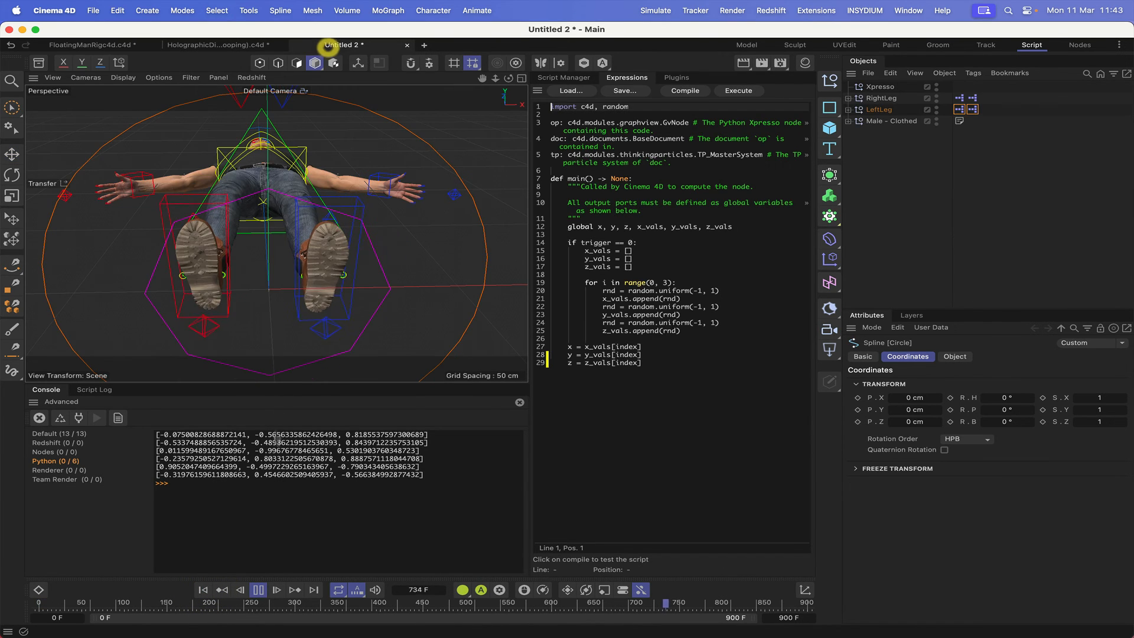
click(258, 589)
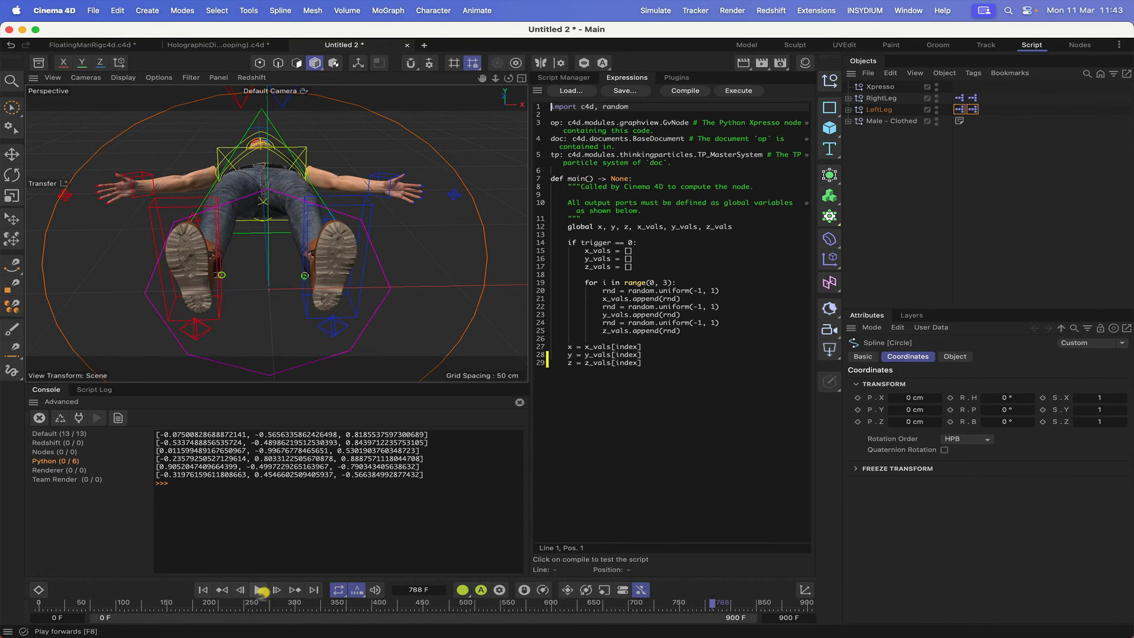
click(203, 589)
click(214, 45)
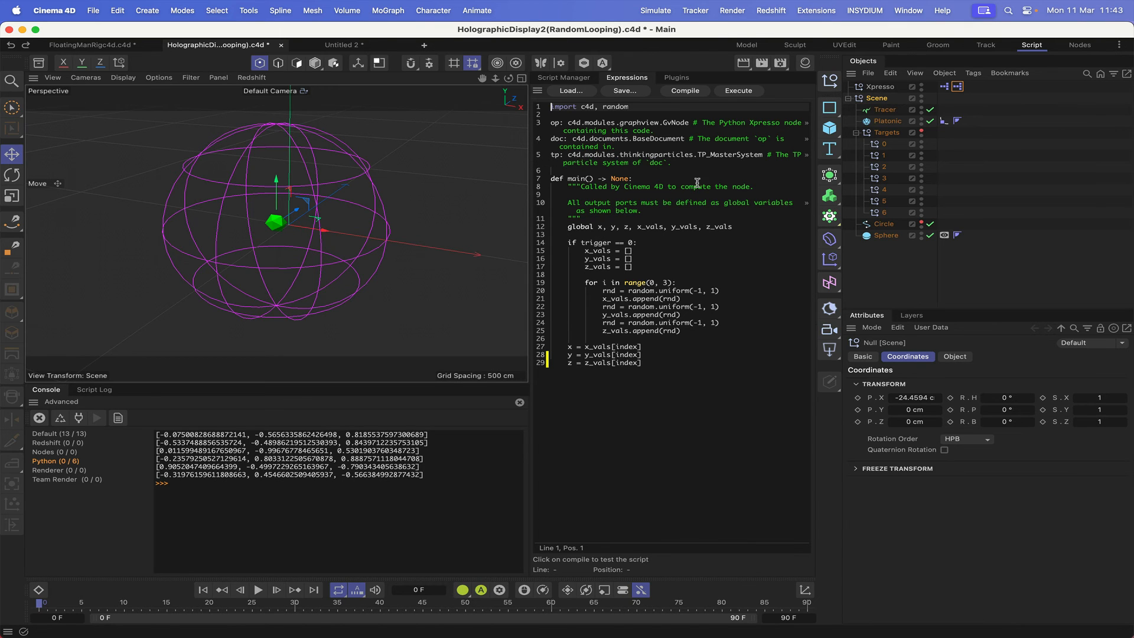
Examine the Xpresso null's first graph, with its Circle and Point nodes, alongside the Scene hierarchy, and close the graph
double_click(944, 87)
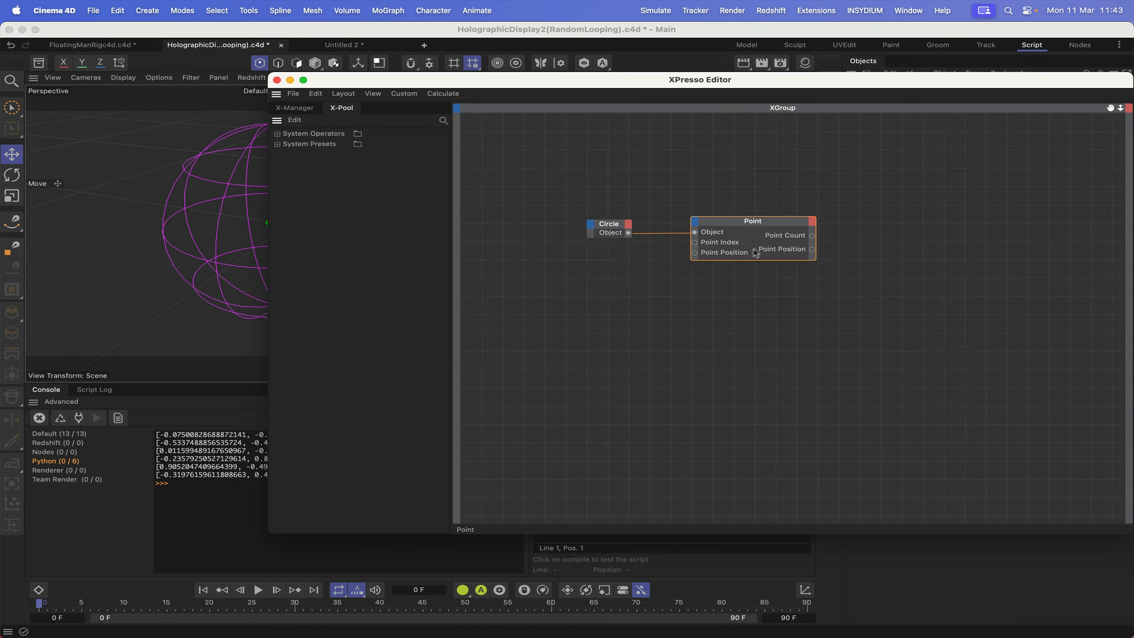
drag(739, 82, 474, 407)
click(848, 99)
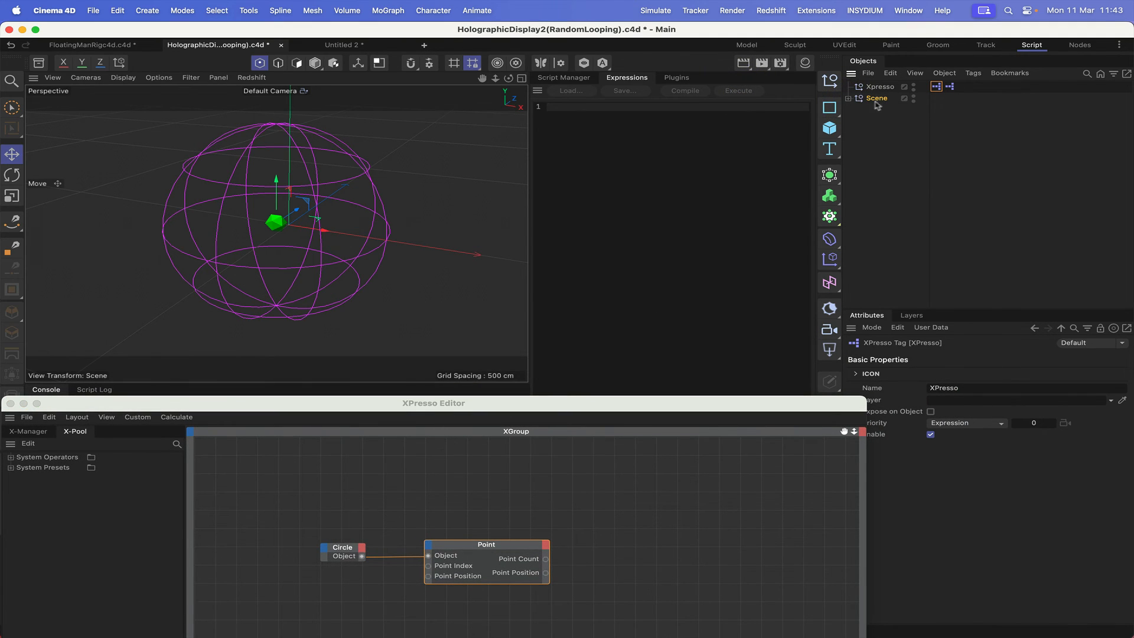
click(848, 98)
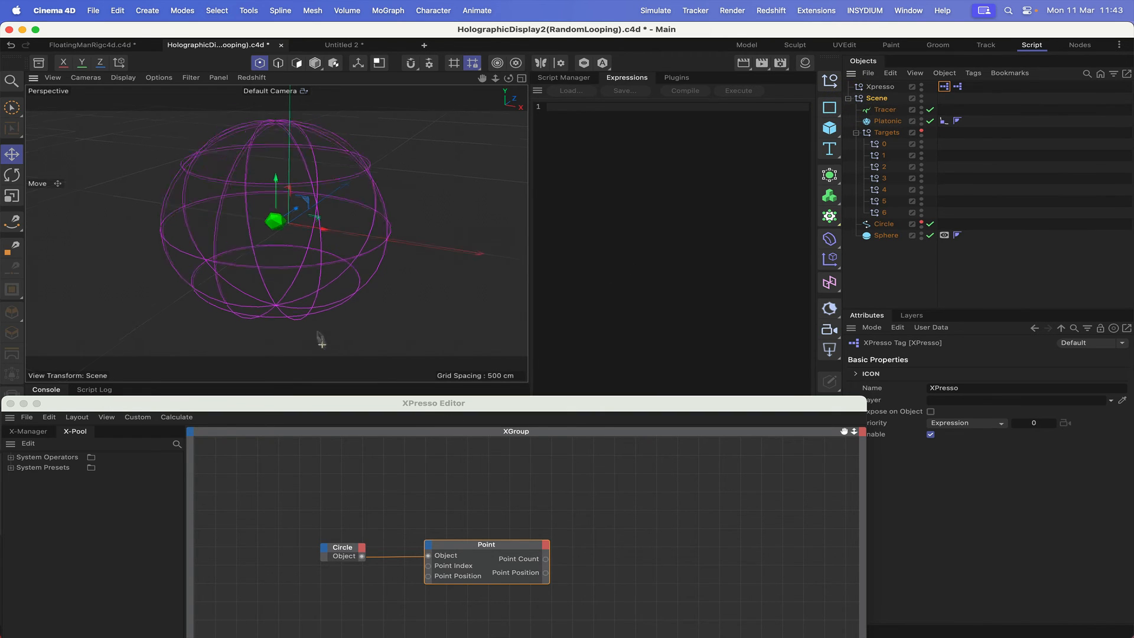
scroll(288, 242, up, 3)
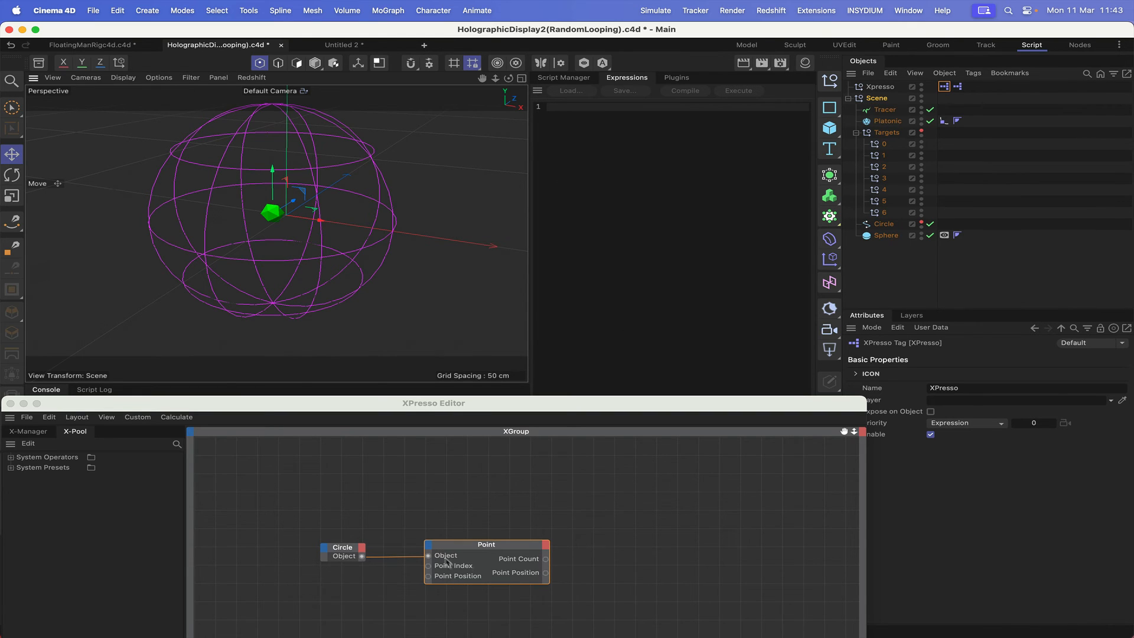
click(486, 546)
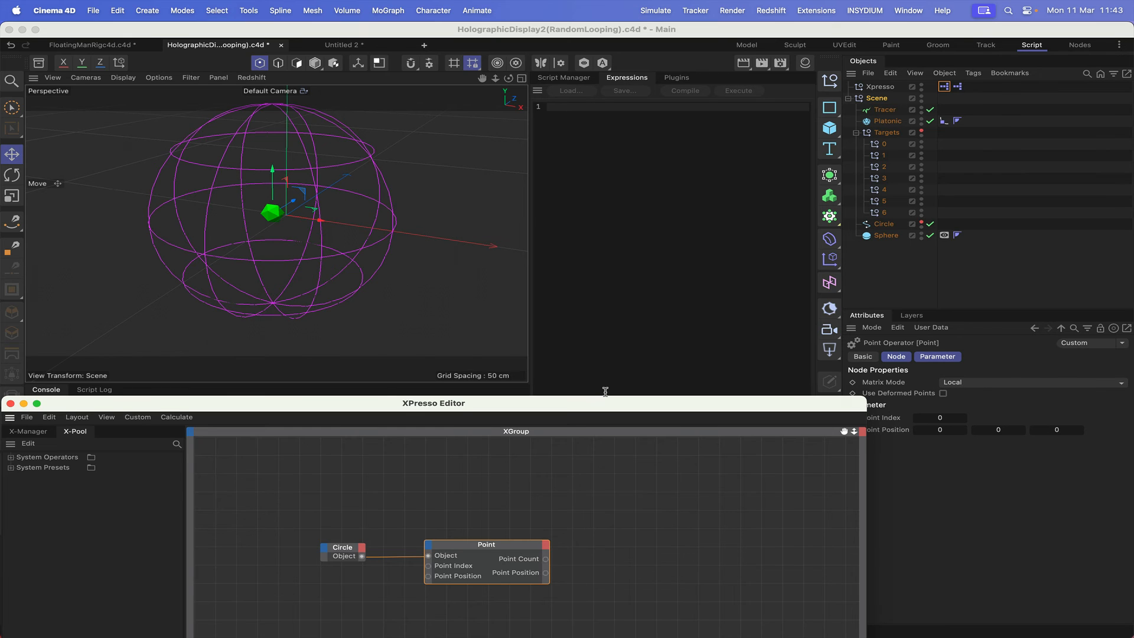
drag(354, 409, 489, 347)
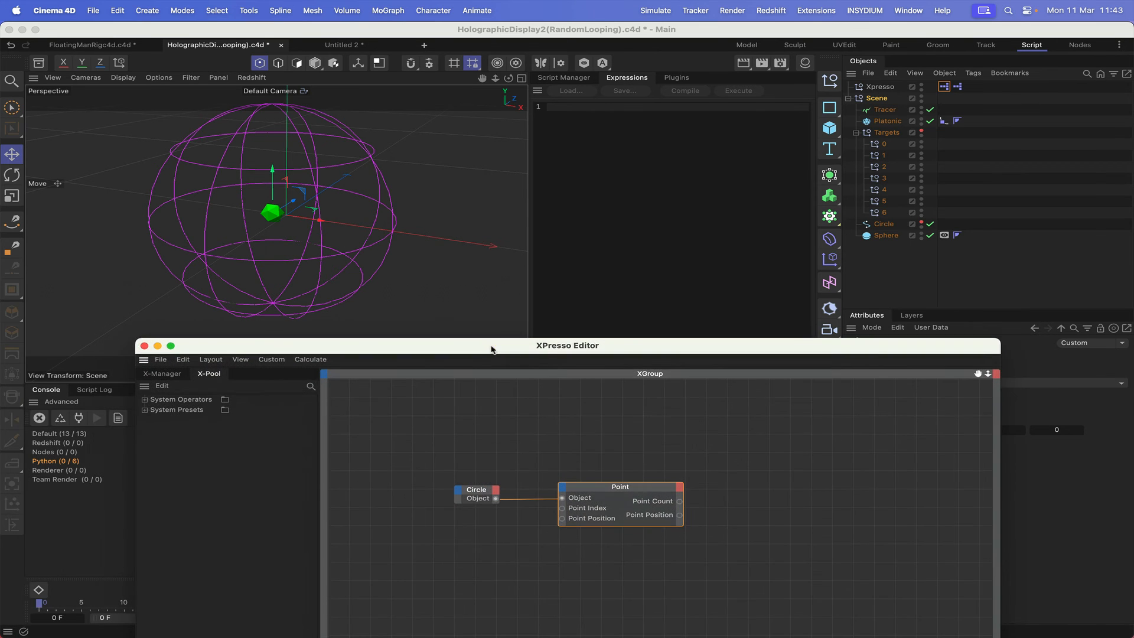
click(141, 346)
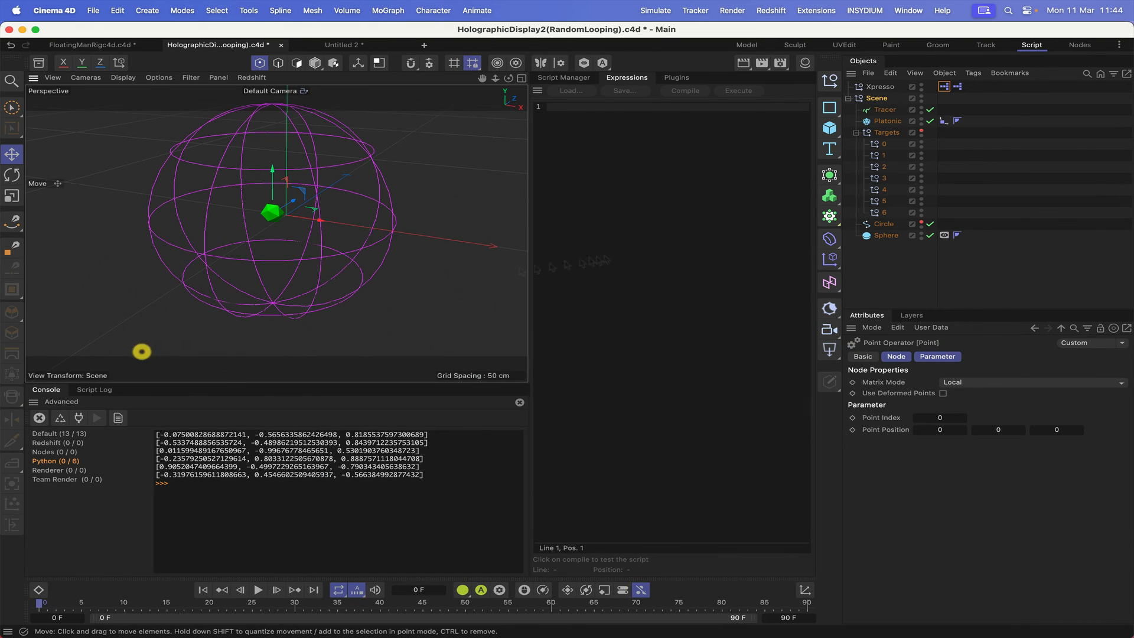
Open the Xpresso null's second graph in an enlarged window and examine the Compare node's function and input settings
double_click(954, 89)
drag(903, 84, 693, 82)
drag(910, 516, 1113, 555)
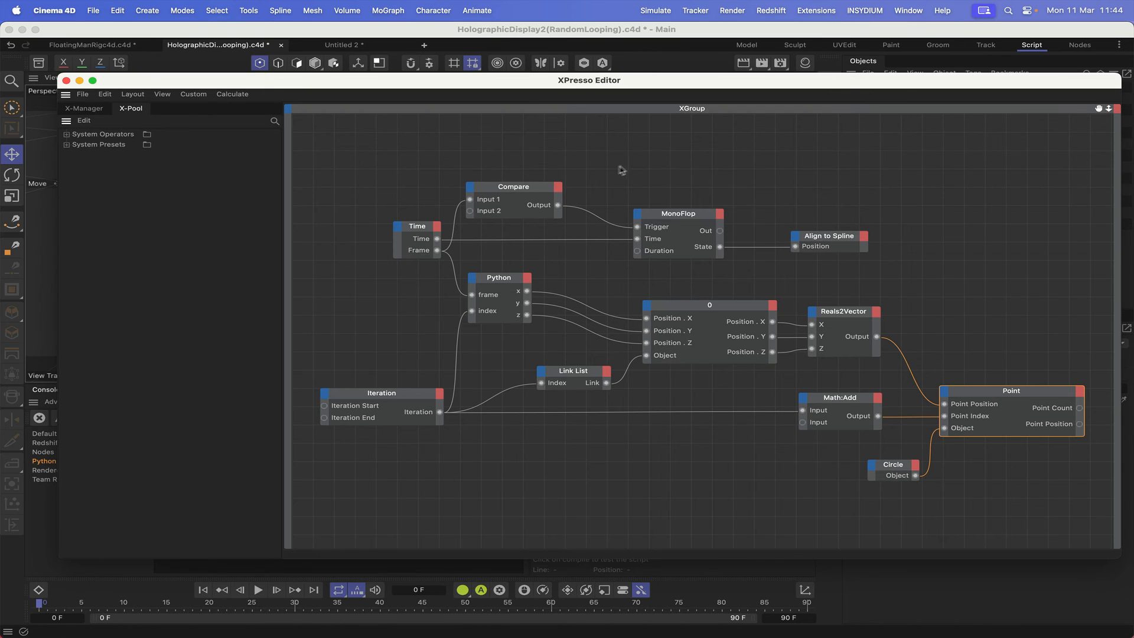
click(514, 187)
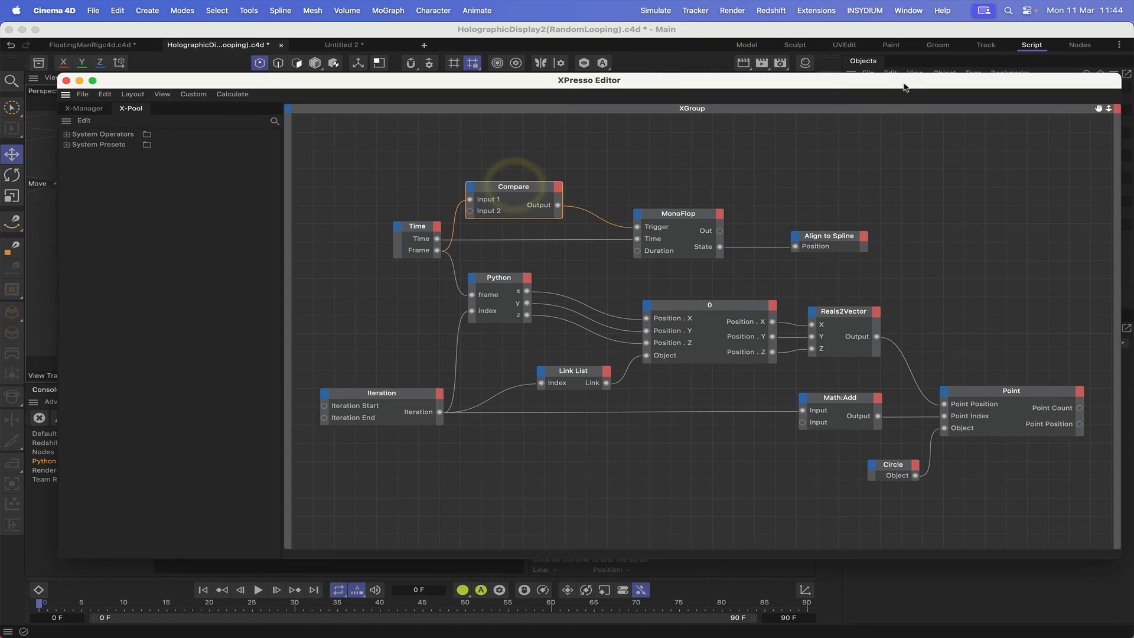
drag(905, 81, 605, 51)
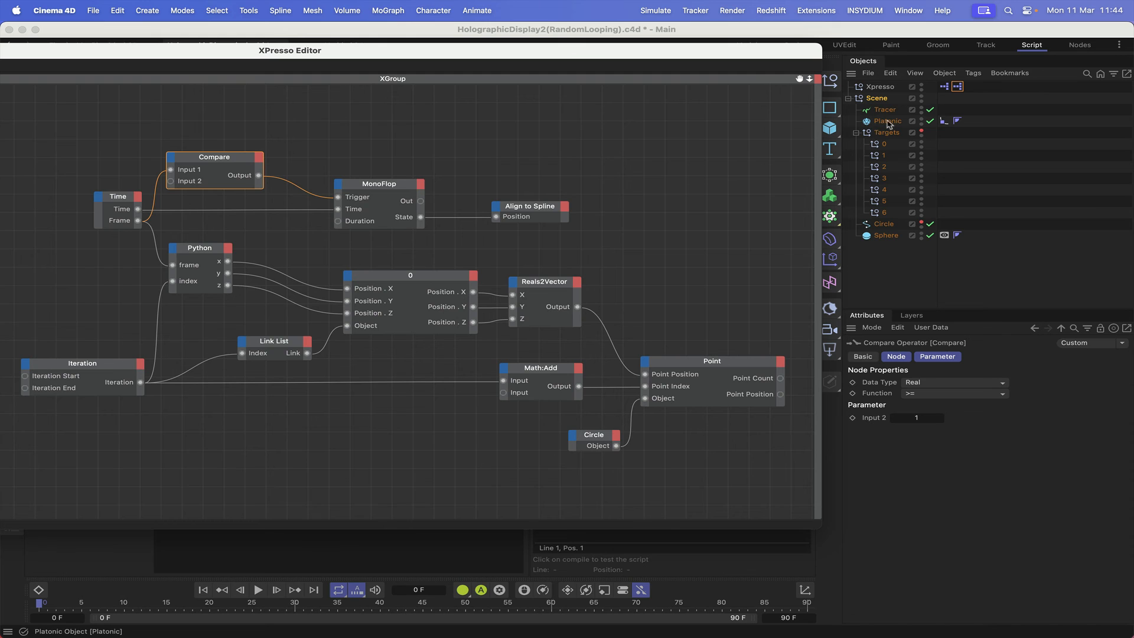
drag(780, 52, 649, 357)
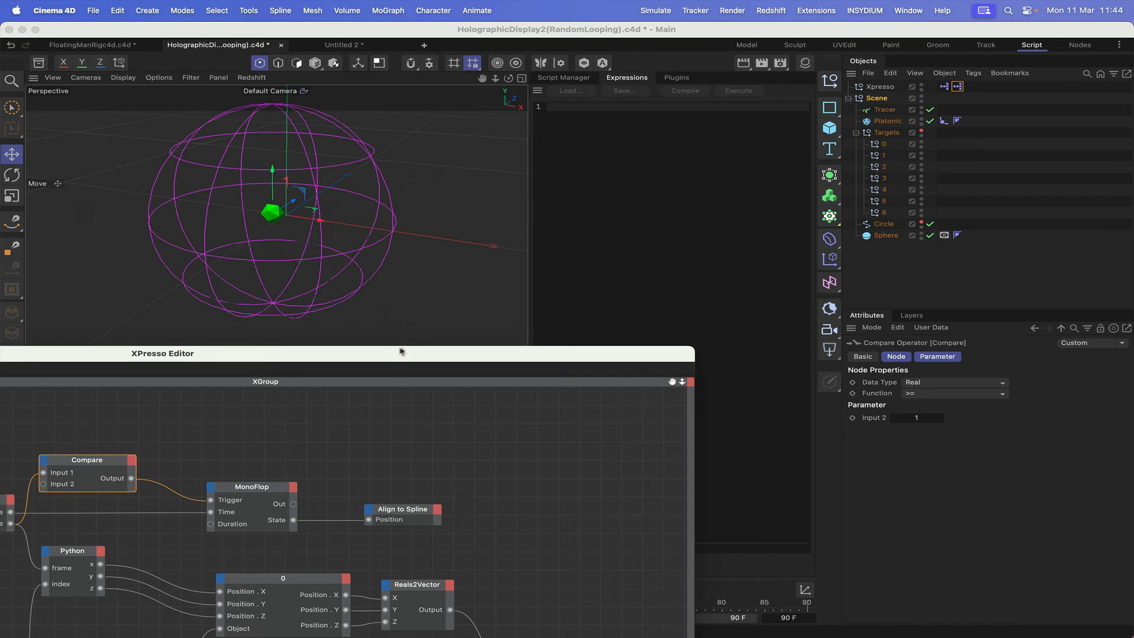
drag(399, 351, 516, 179)
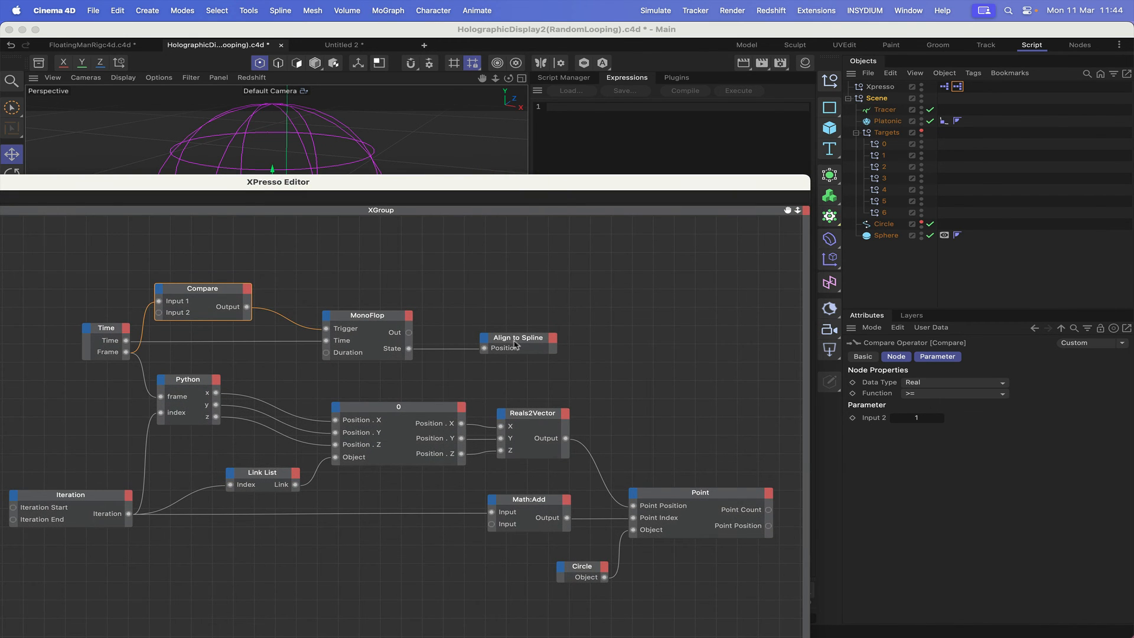
Open the Python node's code in the Python editor and review how it generates the random target positions
click(188, 382)
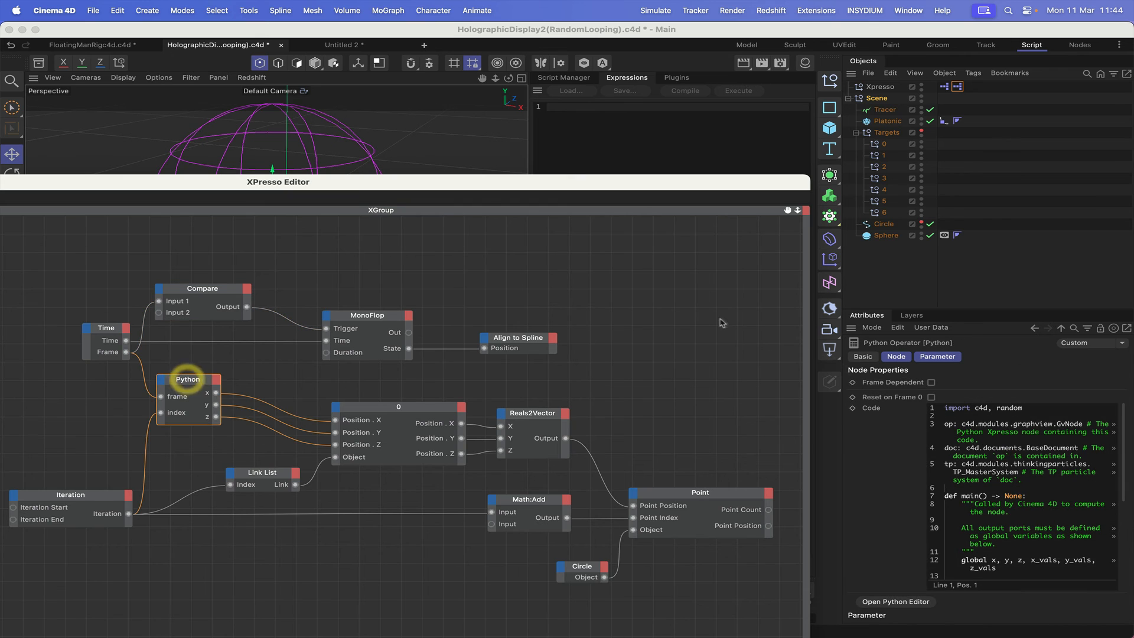
click(915, 602)
click(539, 332)
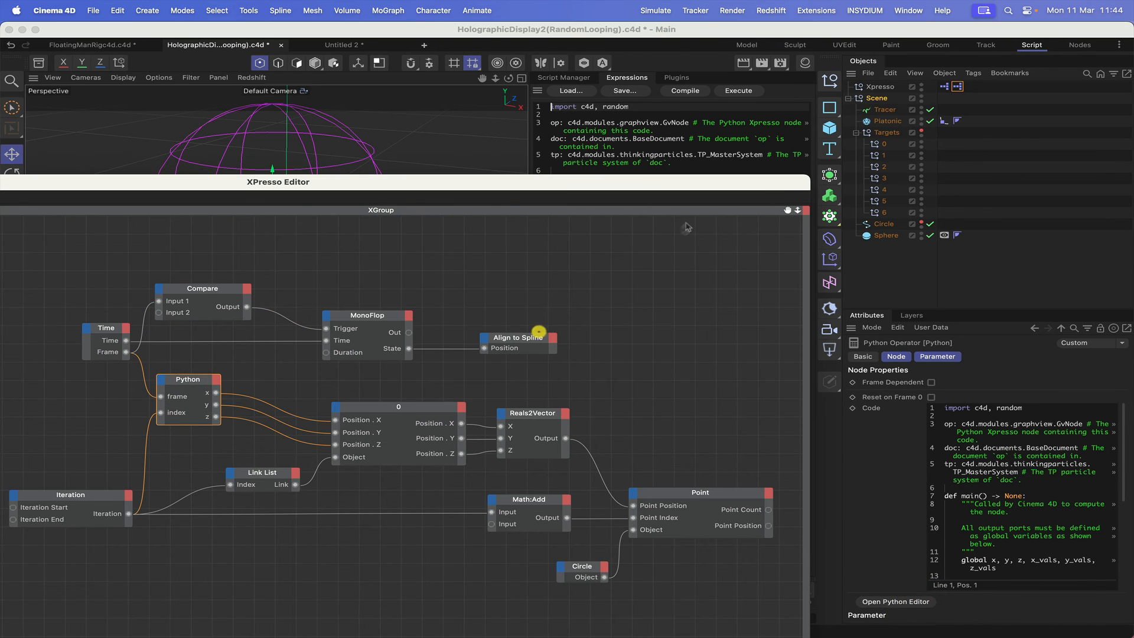
drag(743, 187, 442, 407)
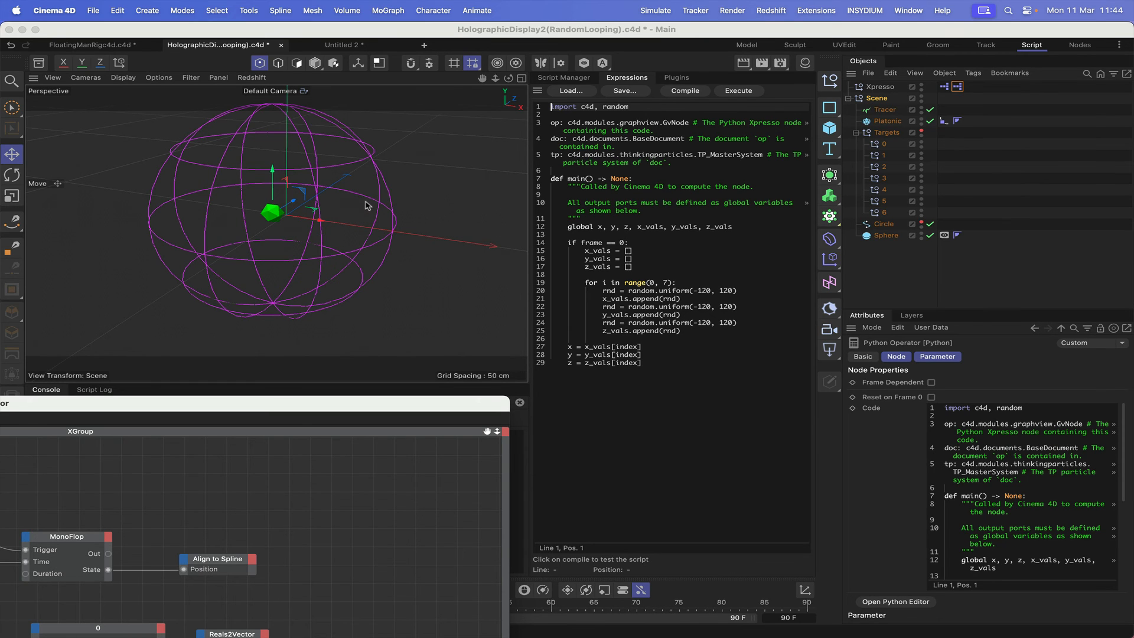
click(269, 223)
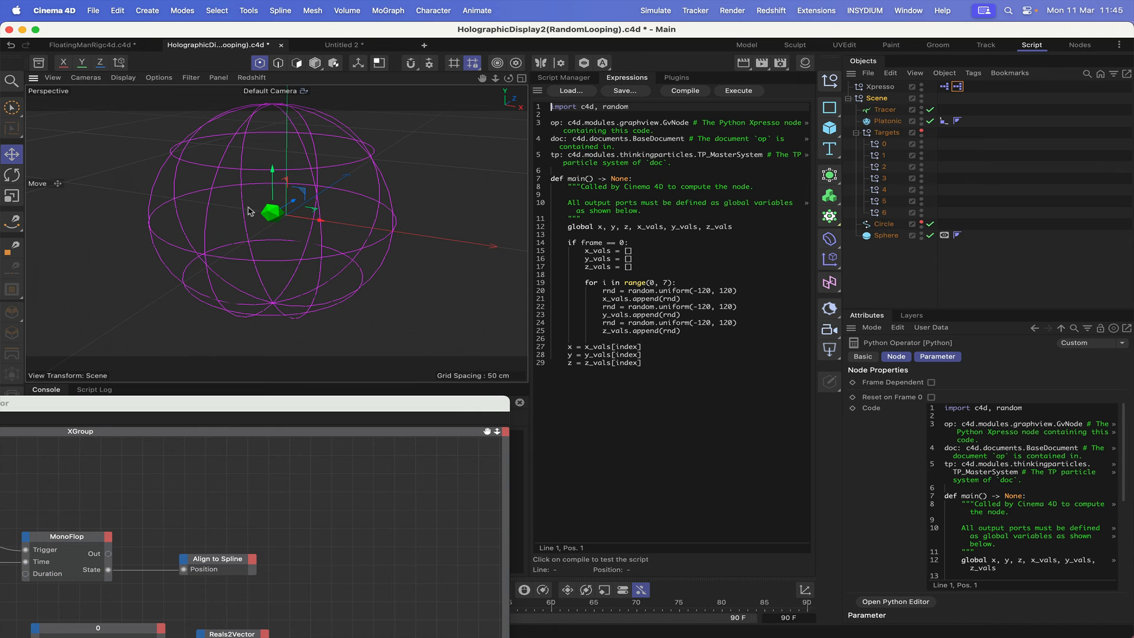
Examine the target nulls listed in the Link List node
drag(230, 416, 665, 129)
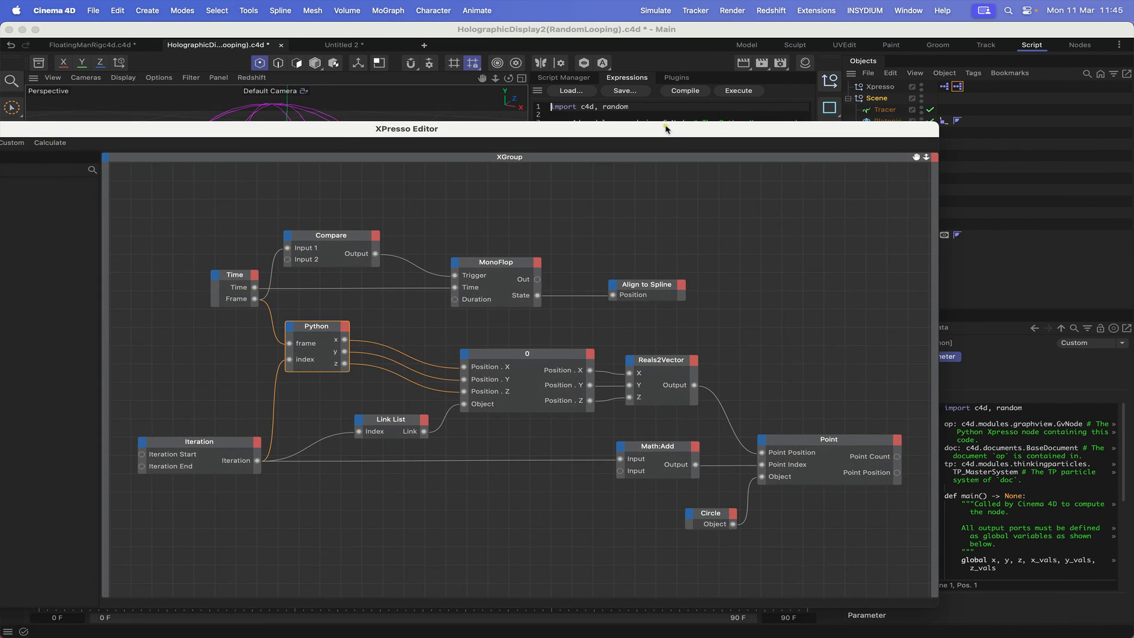
click(395, 424)
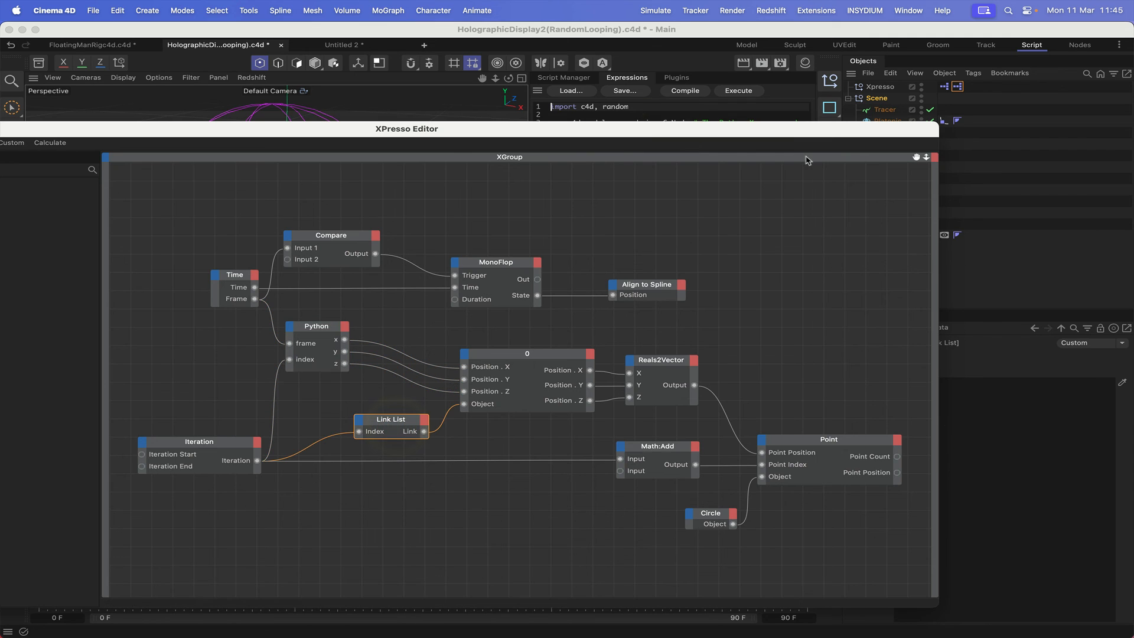
drag(842, 135, 621, 140)
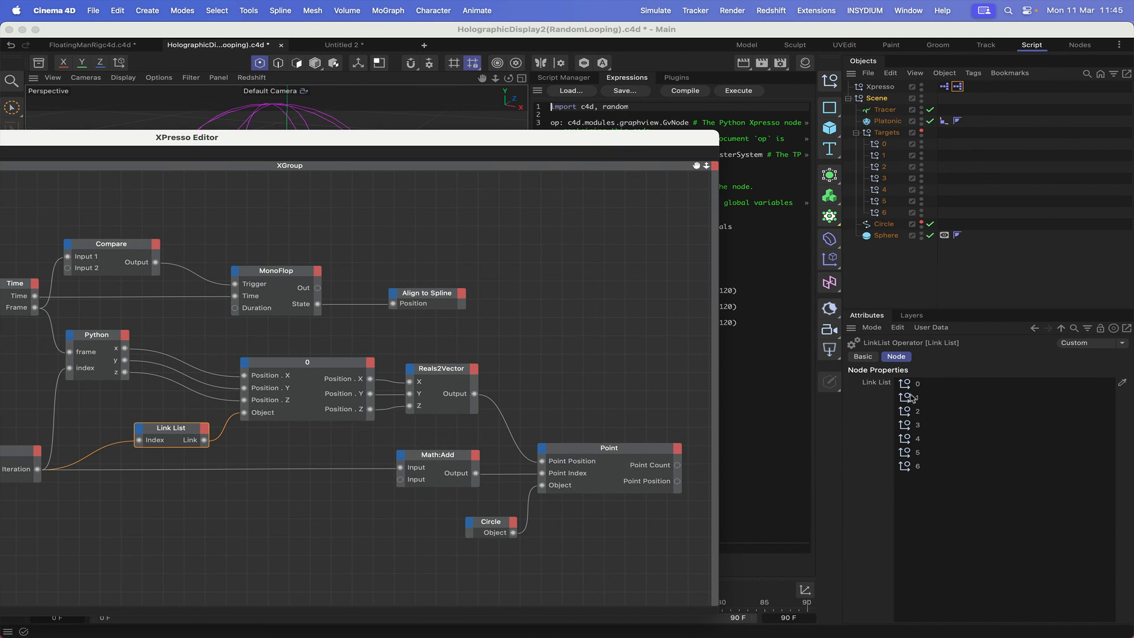
click(913, 459)
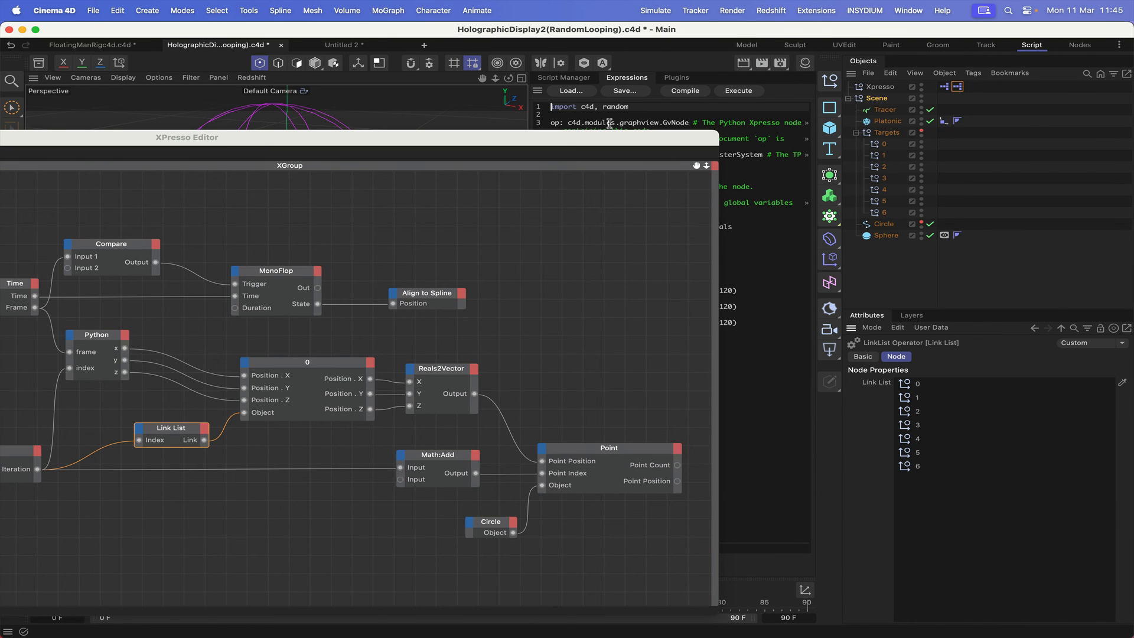
Examine the Iteration node's start and end values
drag(592, 137, 784, 99)
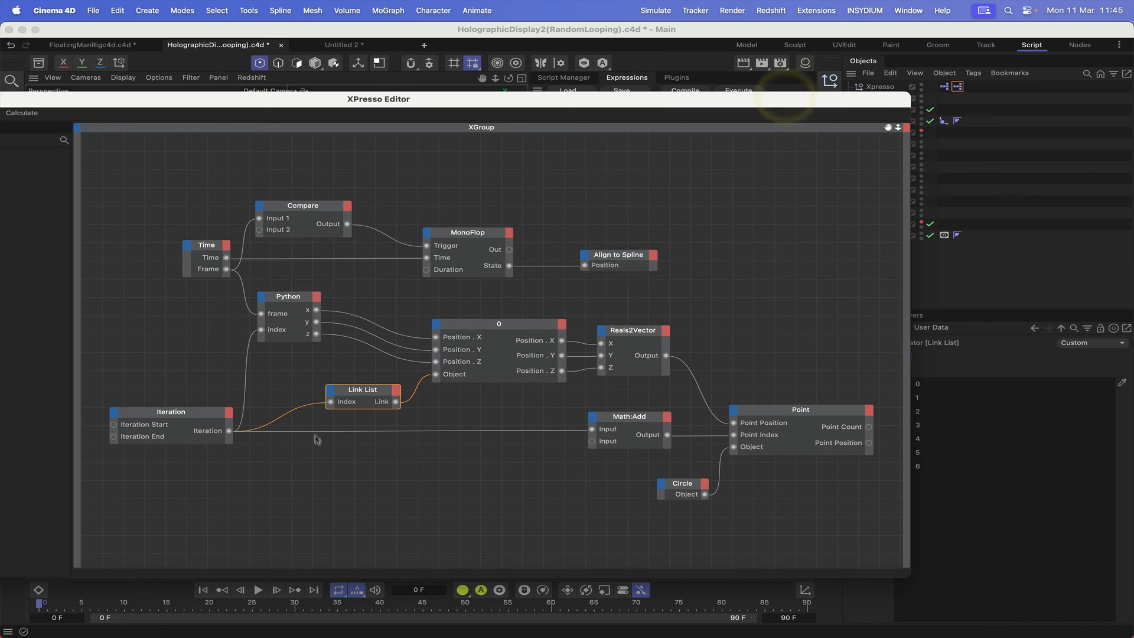
click(168, 409)
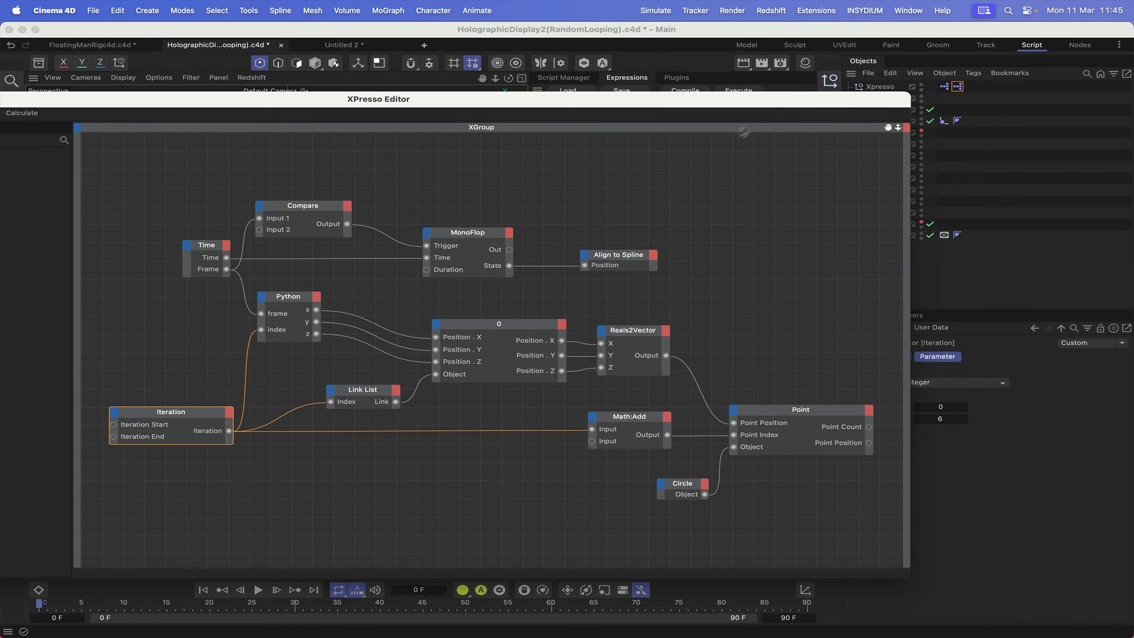
drag(767, 100, 539, 101)
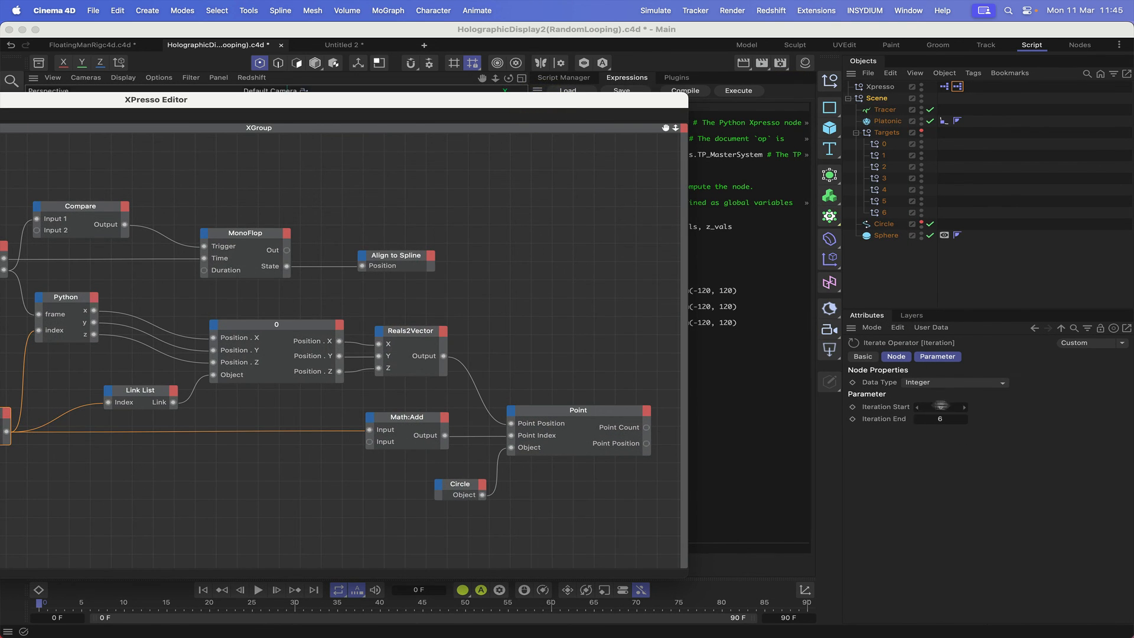
Examine the Math:Add node's input value and its connection to the Point node's index
click(407, 418)
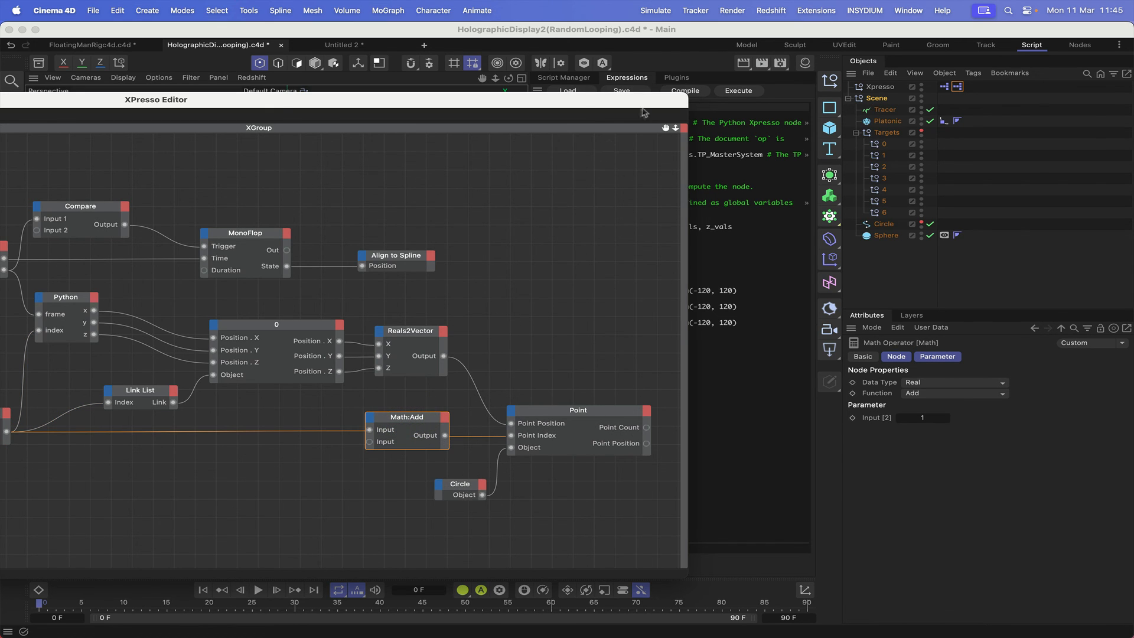
drag(634, 106, 849, 50)
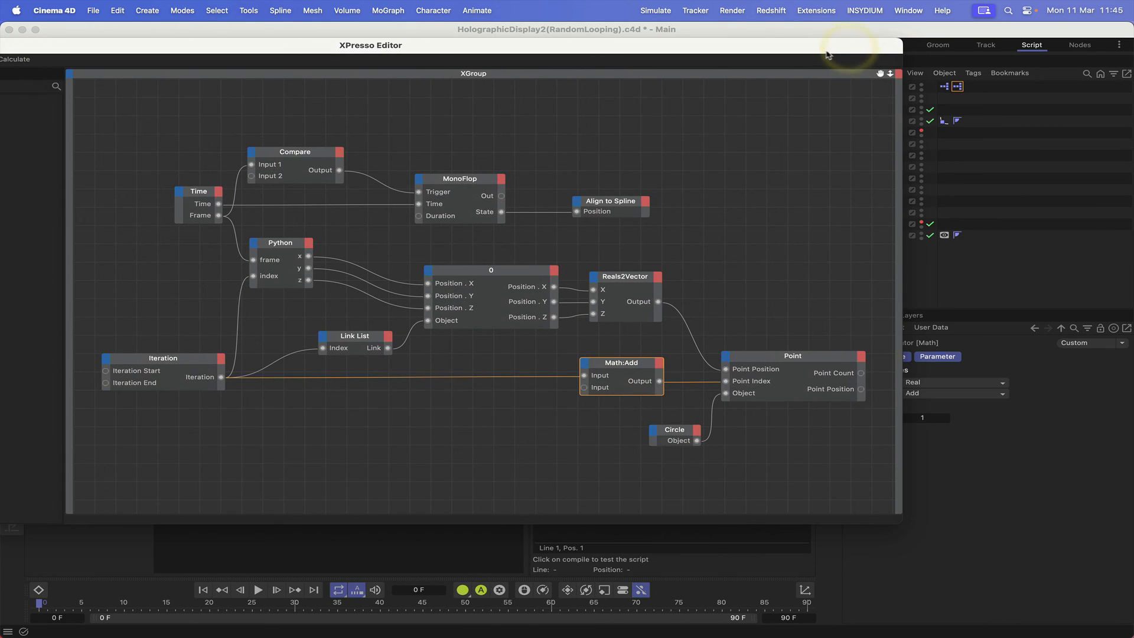
drag(802, 47, 958, 68)
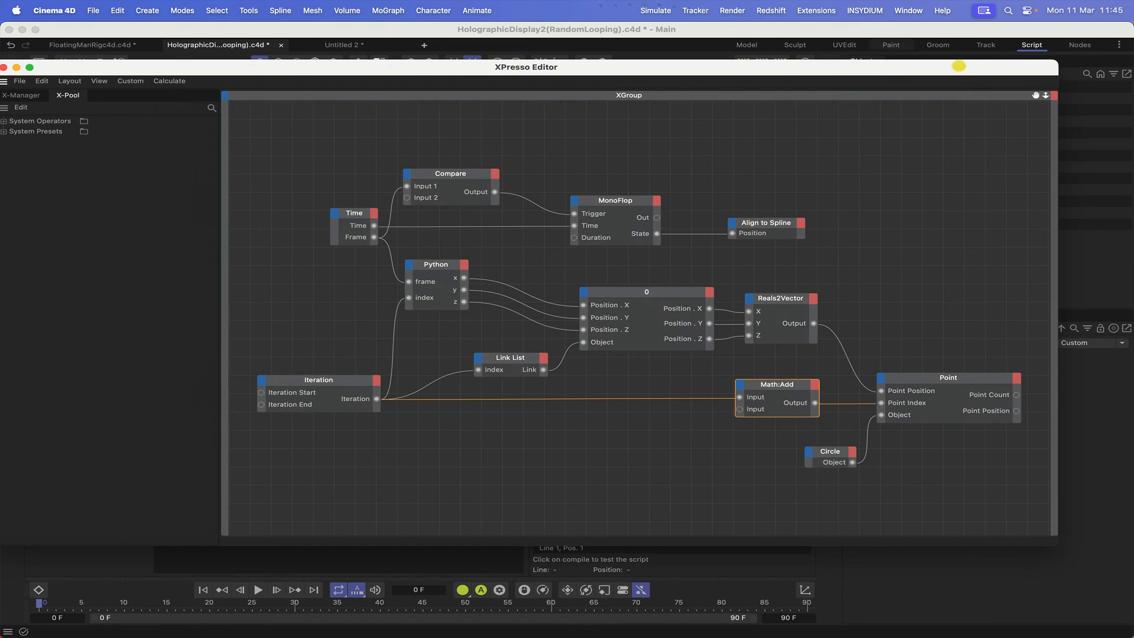
drag(251, 69, 449, 70)
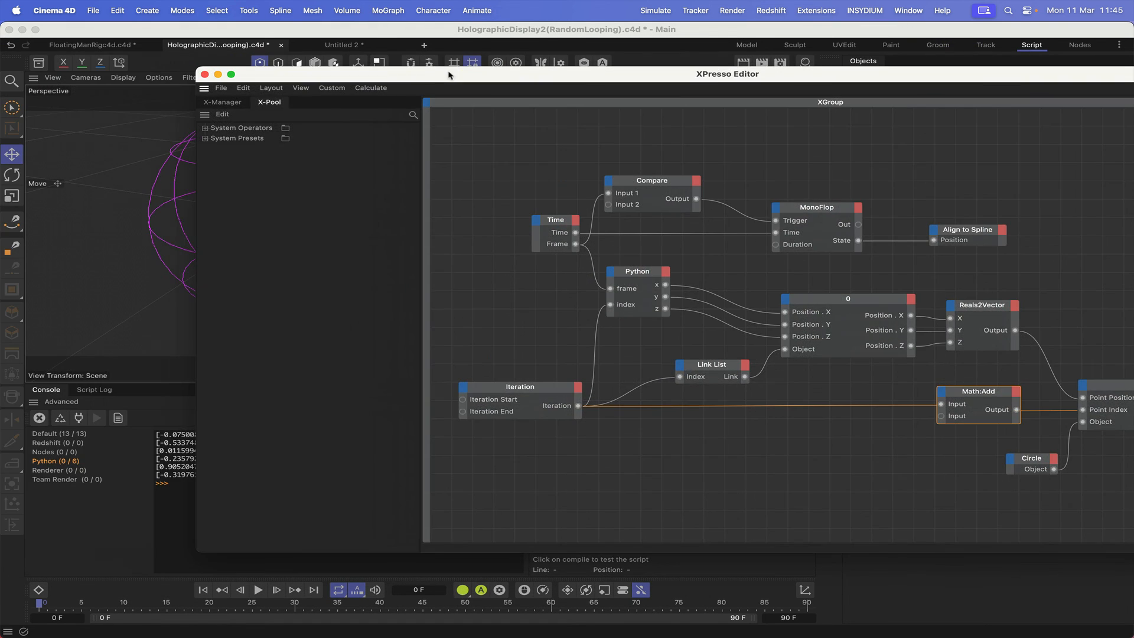
Close the XPresso Editor, clear the console and play the holographic display animation to review the random motion
click(205, 74)
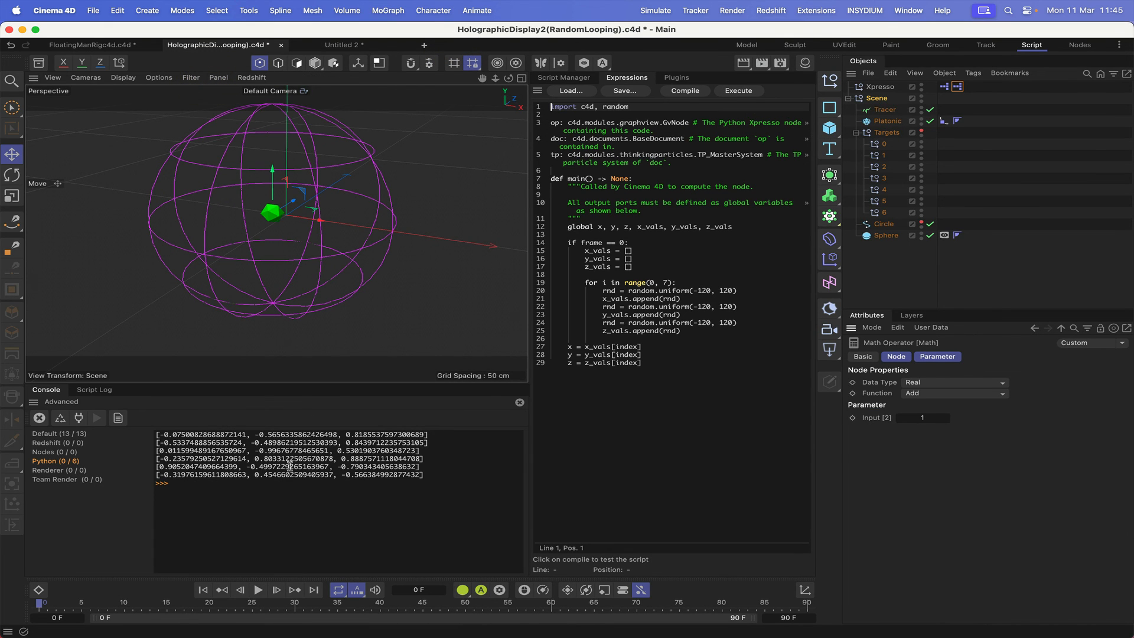
click(519, 403)
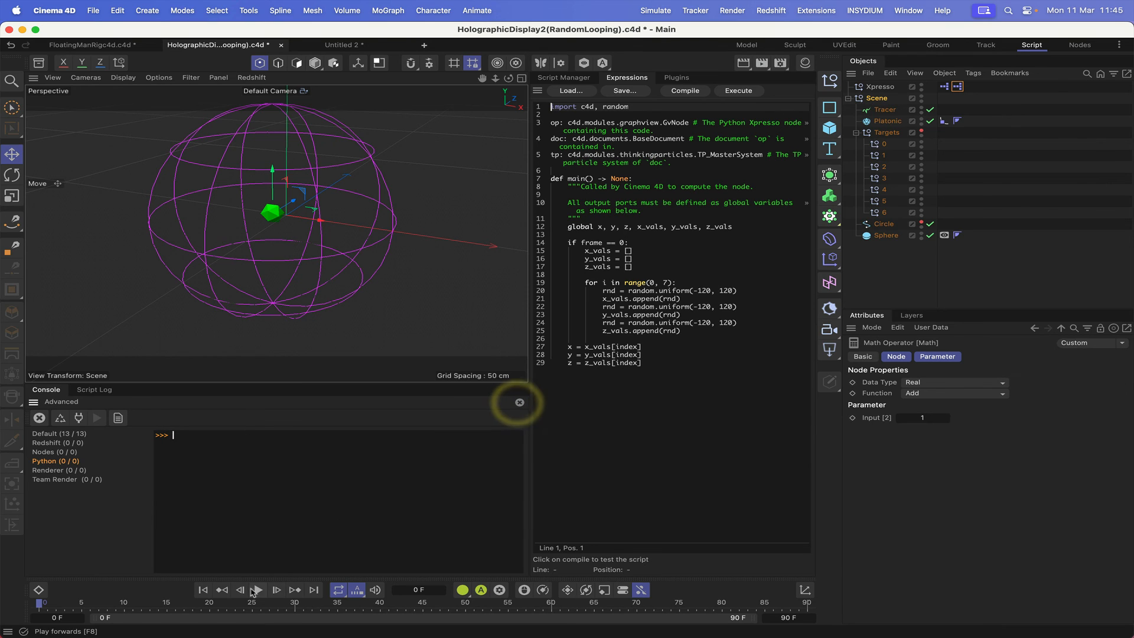
click(258, 589)
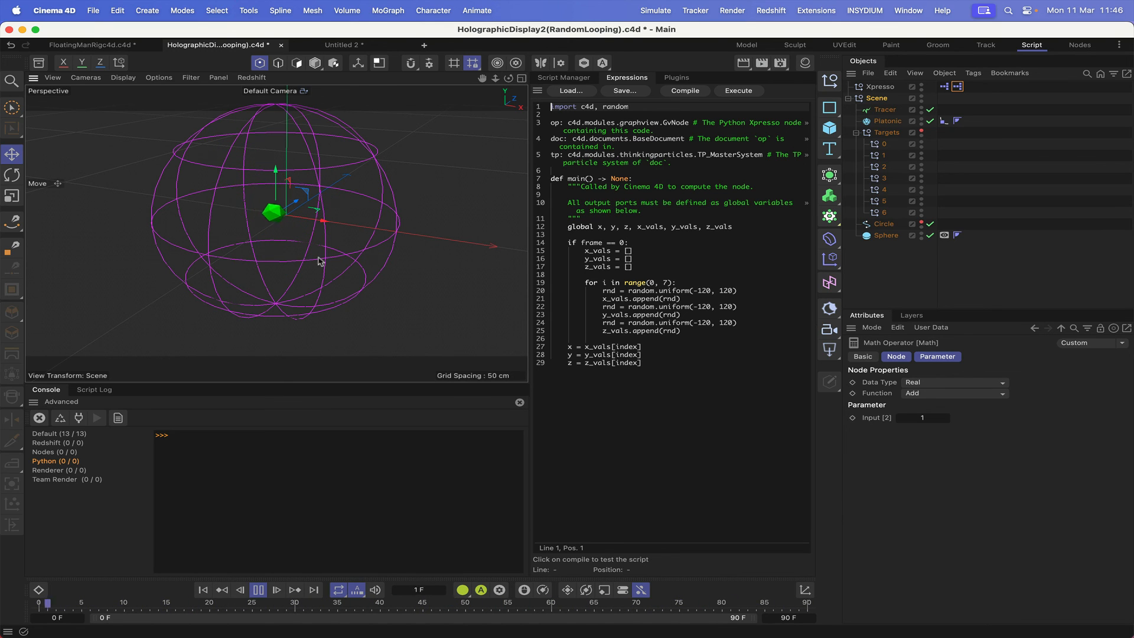
click(265, 591)
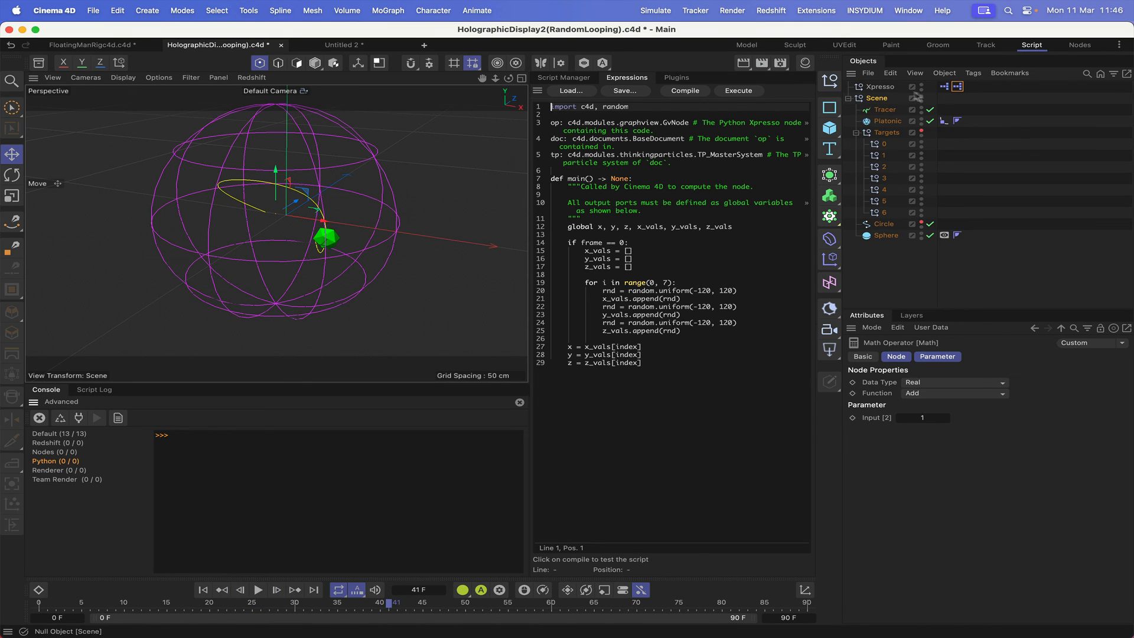
Add a Vibrate tag to the Xpresso null to view its properties, and delete the tag again
click(885, 86)
click(974, 74)
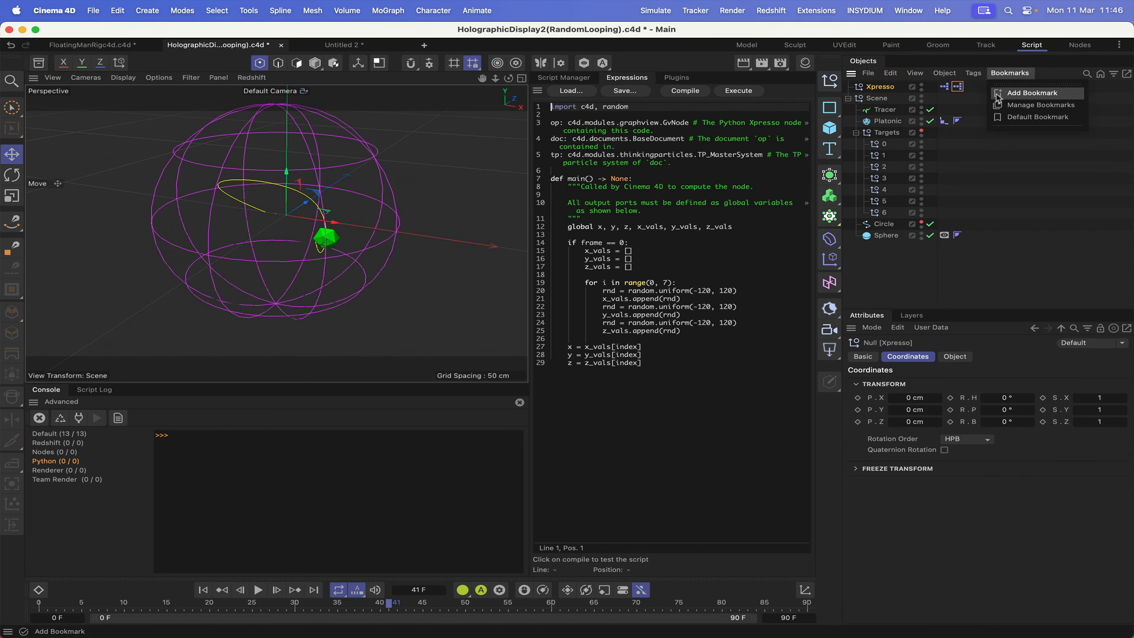
mouse_move(1009, 82)
mouse_move(972, 73)
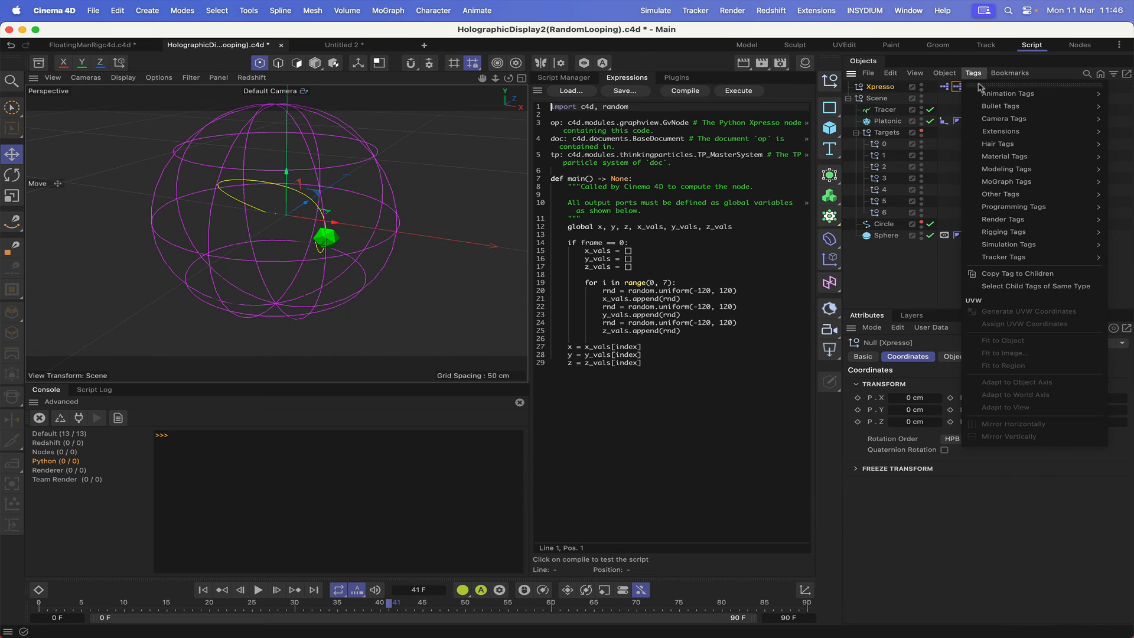
click(914, 160)
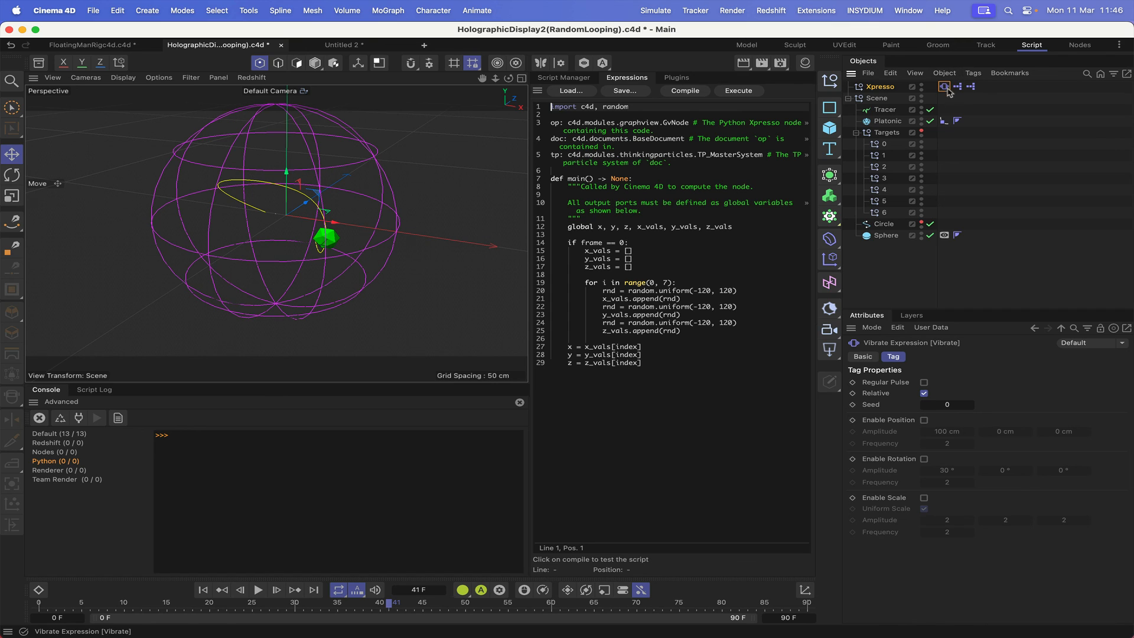
key(Delete)
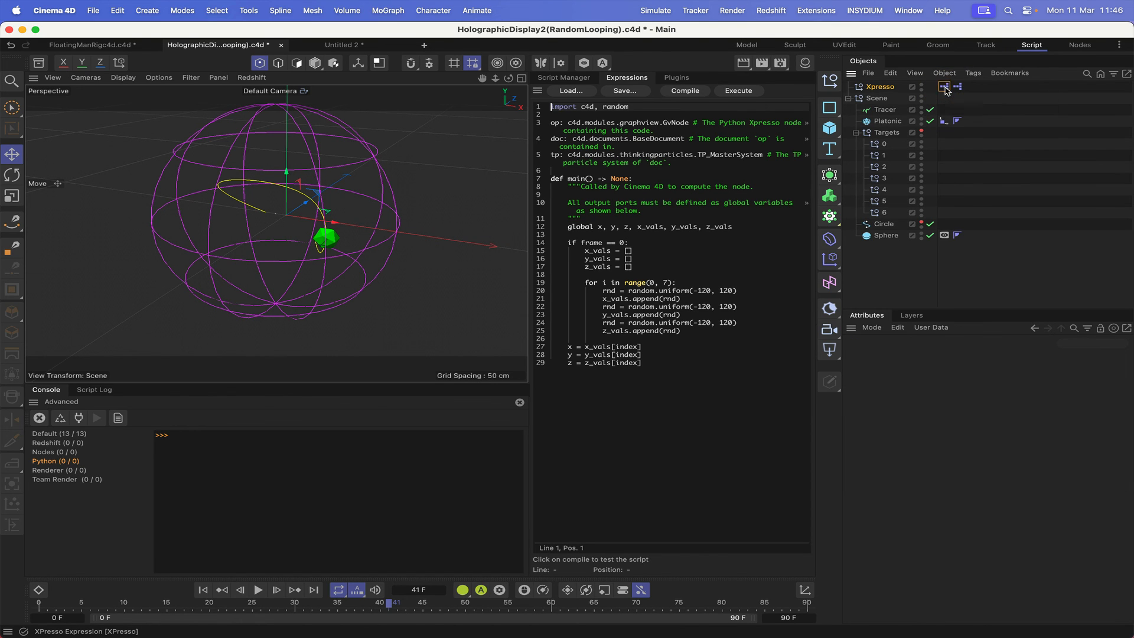
Open the Xpresso null's first expression and add a Noise node above the Circle node
double_click(943, 87)
right_click(529, 170)
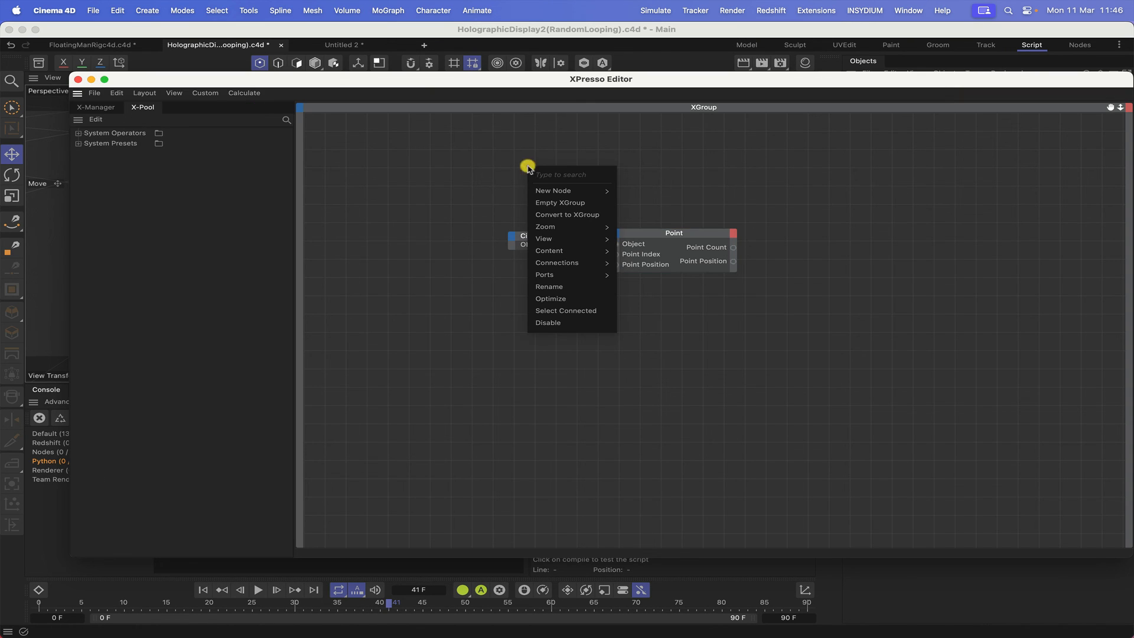
mouse_move(567, 191)
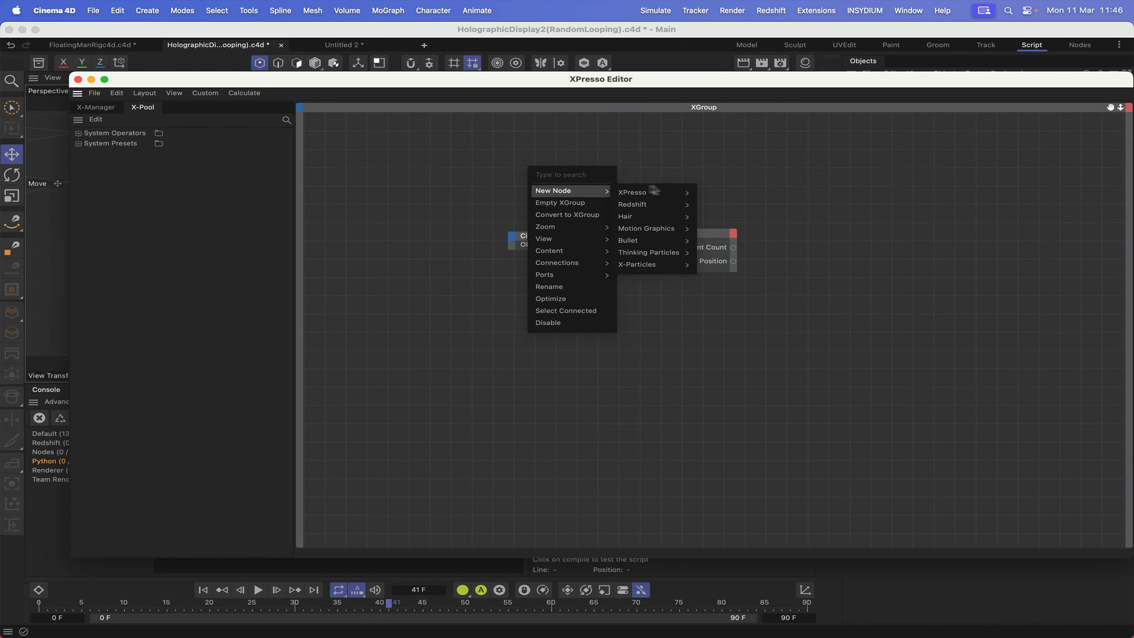
mouse_move(635, 193)
mouse_move(721, 193)
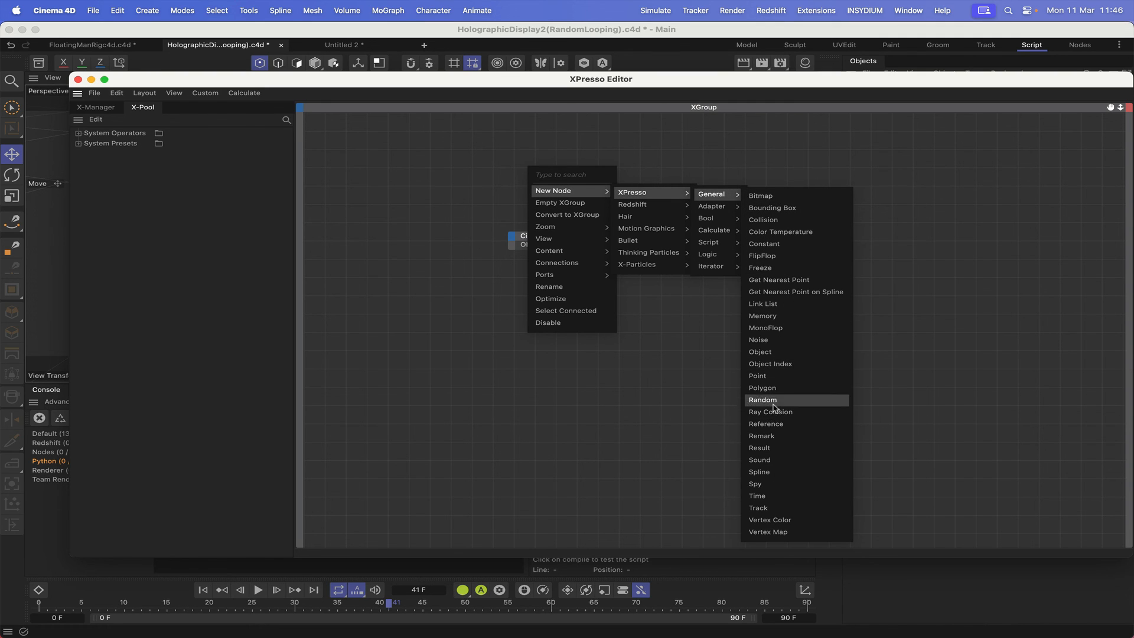
click(769, 345)
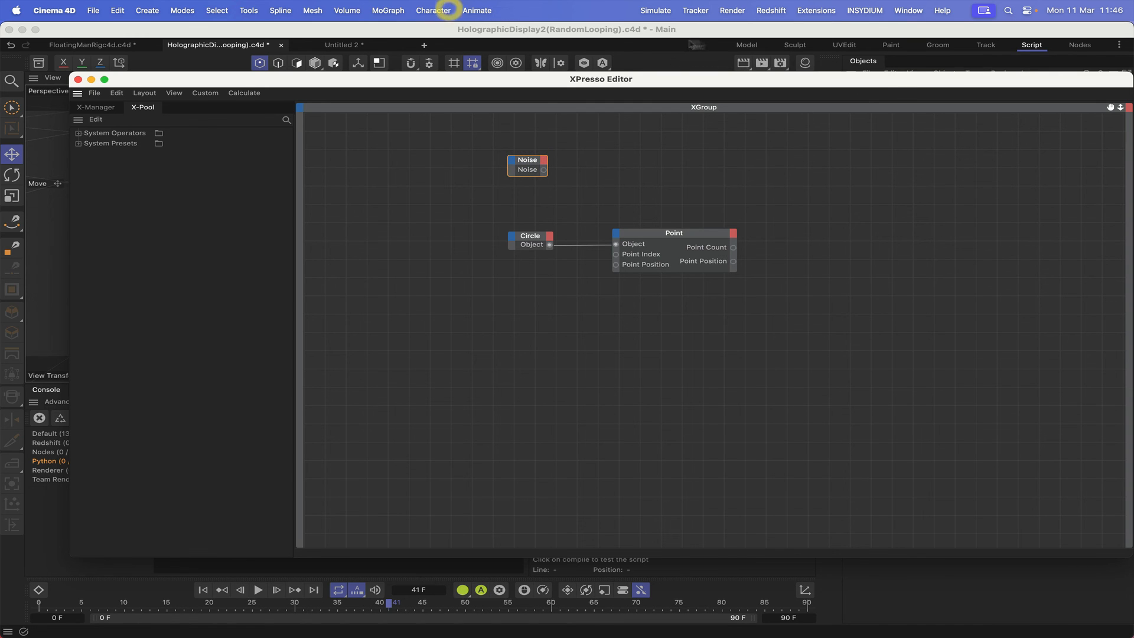
Examine the Noise node's noise types and try its Positive Only option on and off
drag(766, 79, 256, 30)
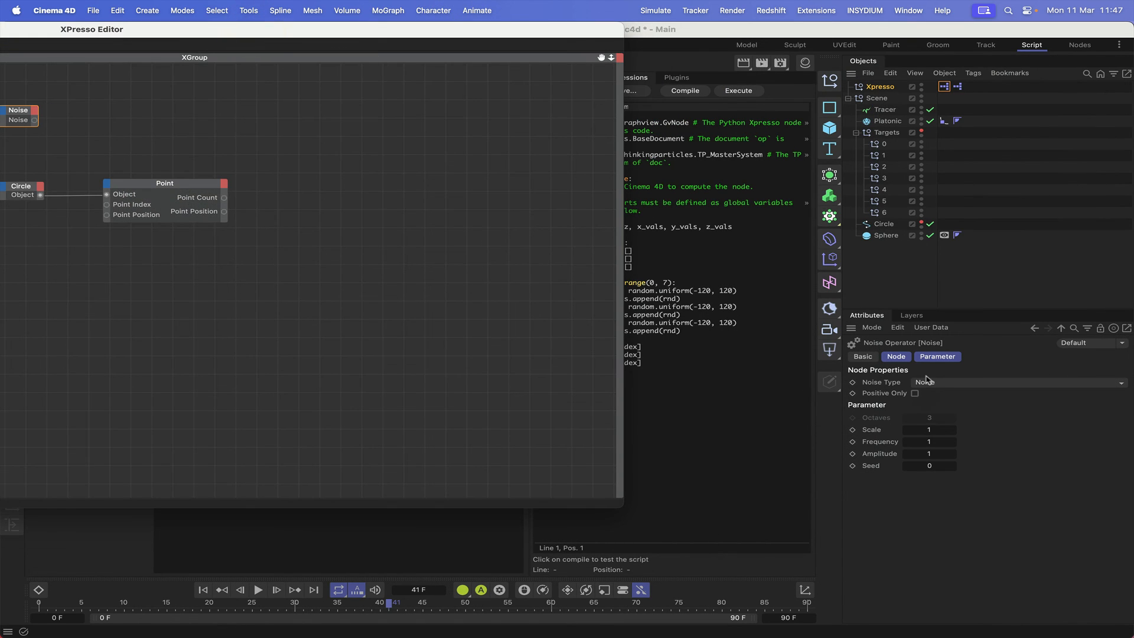
click(967, 387)
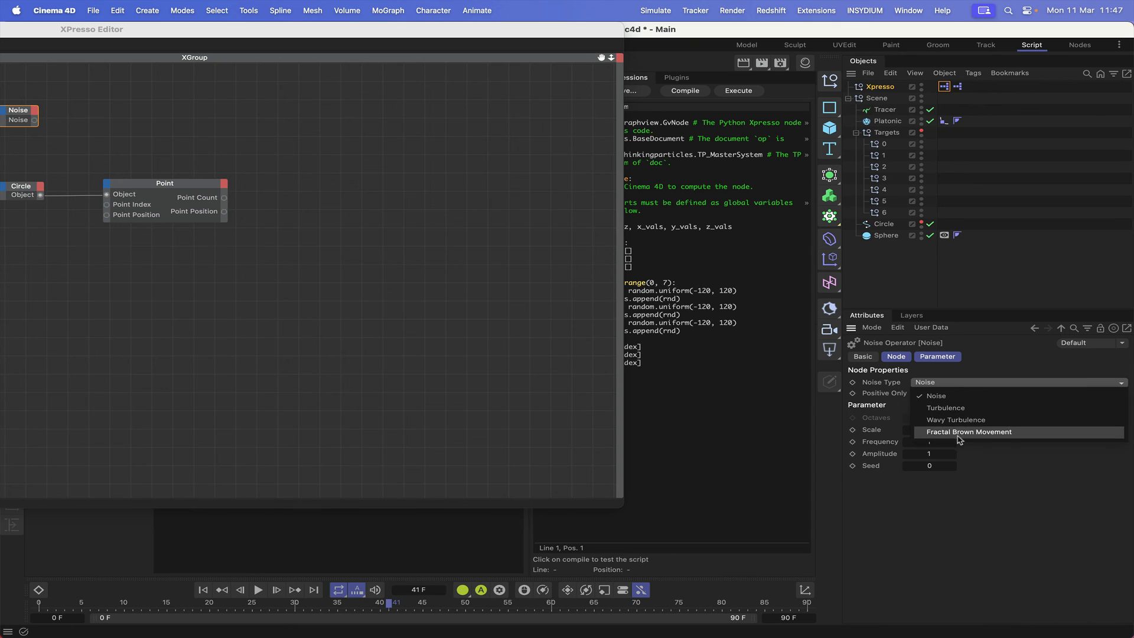
click(983, 358)
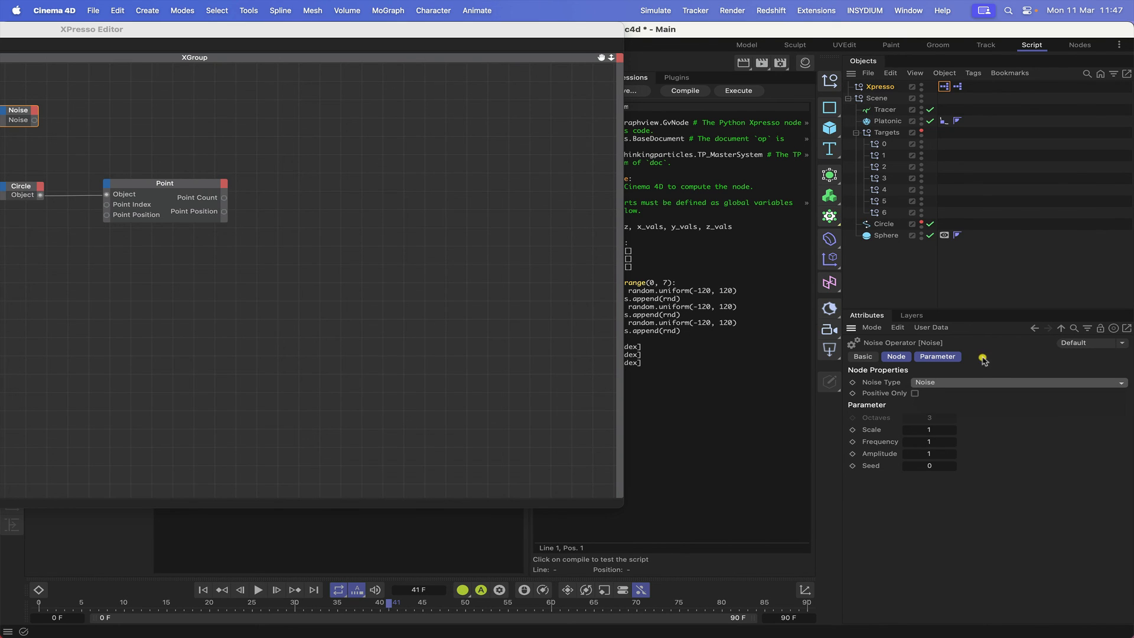
click(914, 393)
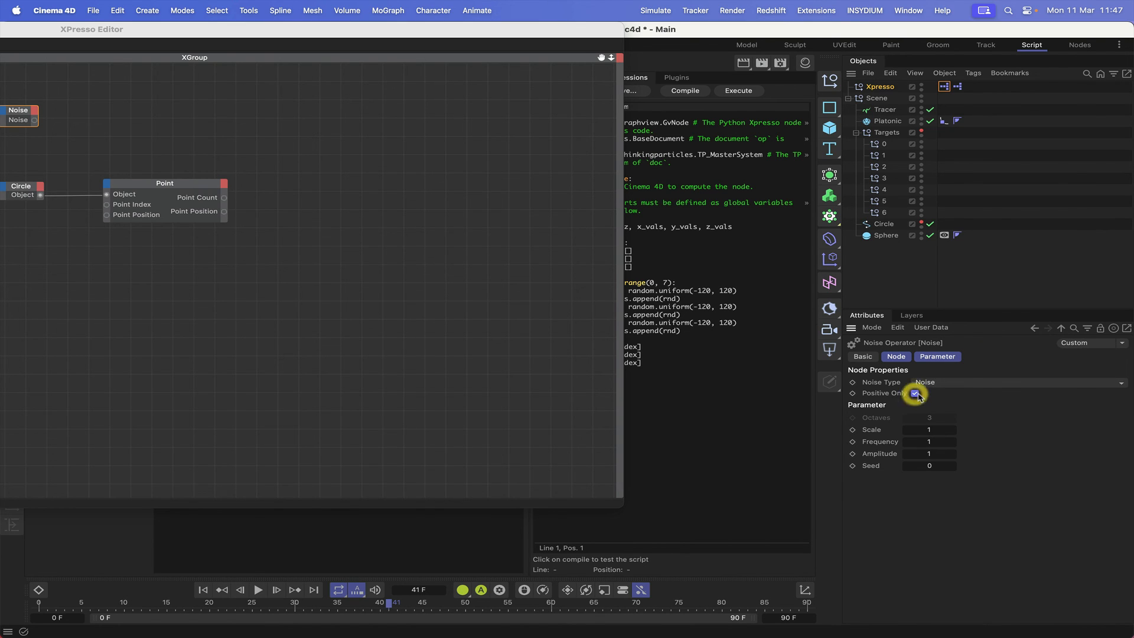
click(914, 393)
Delete the Noise node from the graph and close the XPresso Editor
double_click(509, 36)
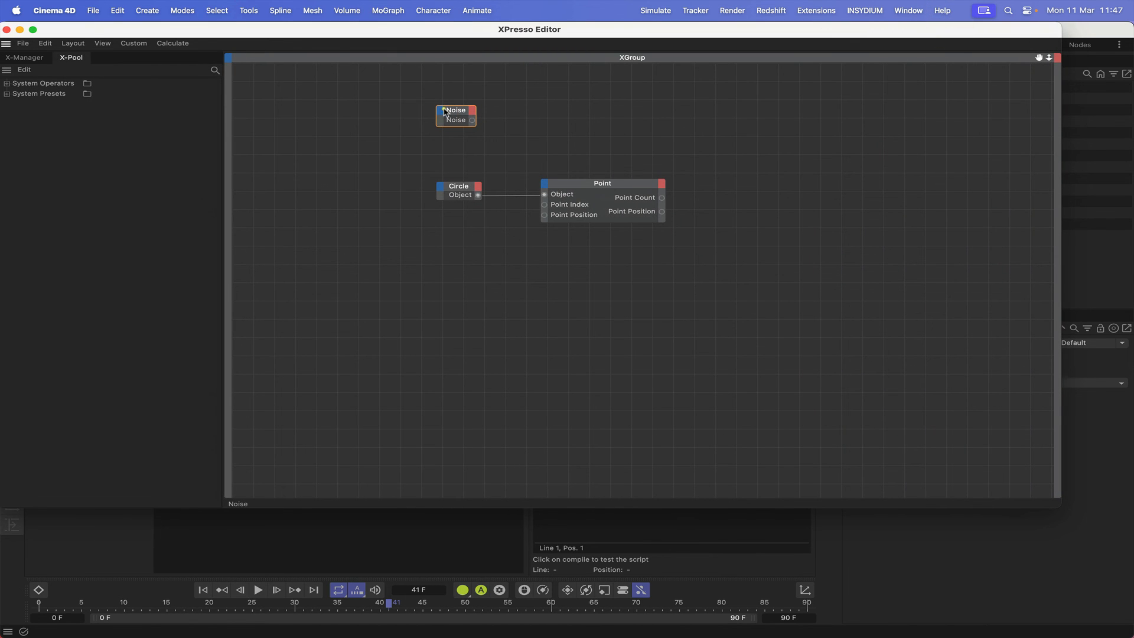
click(445, 111)
key(Delete)
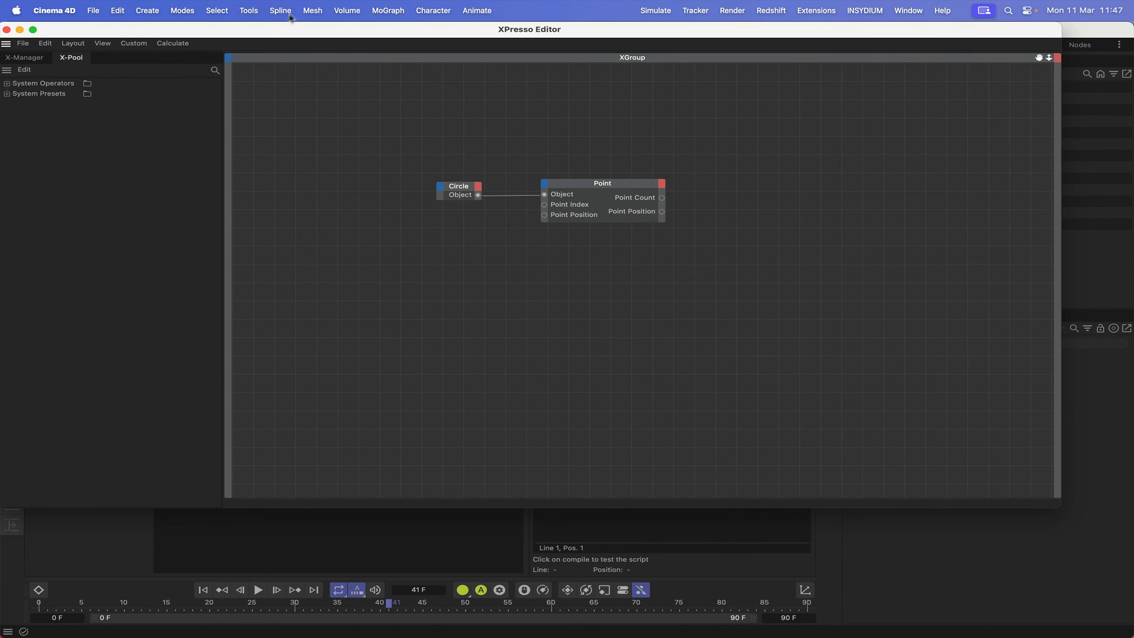
double_click(269, 31)
click(327, 28)
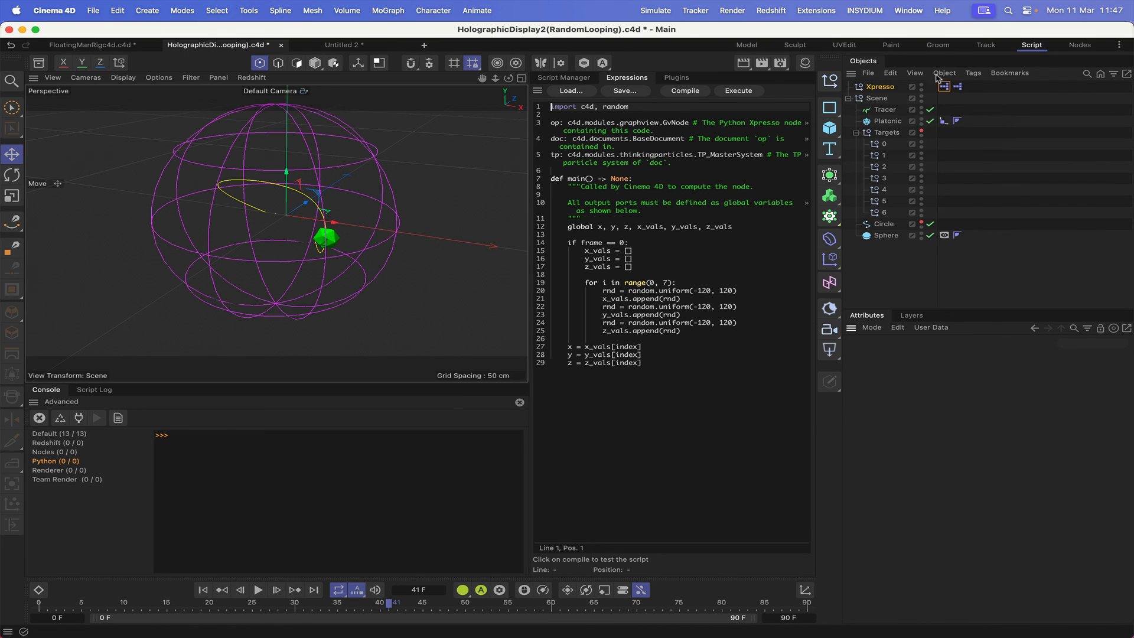
click(968, 77)
mouse_move(985, 94)
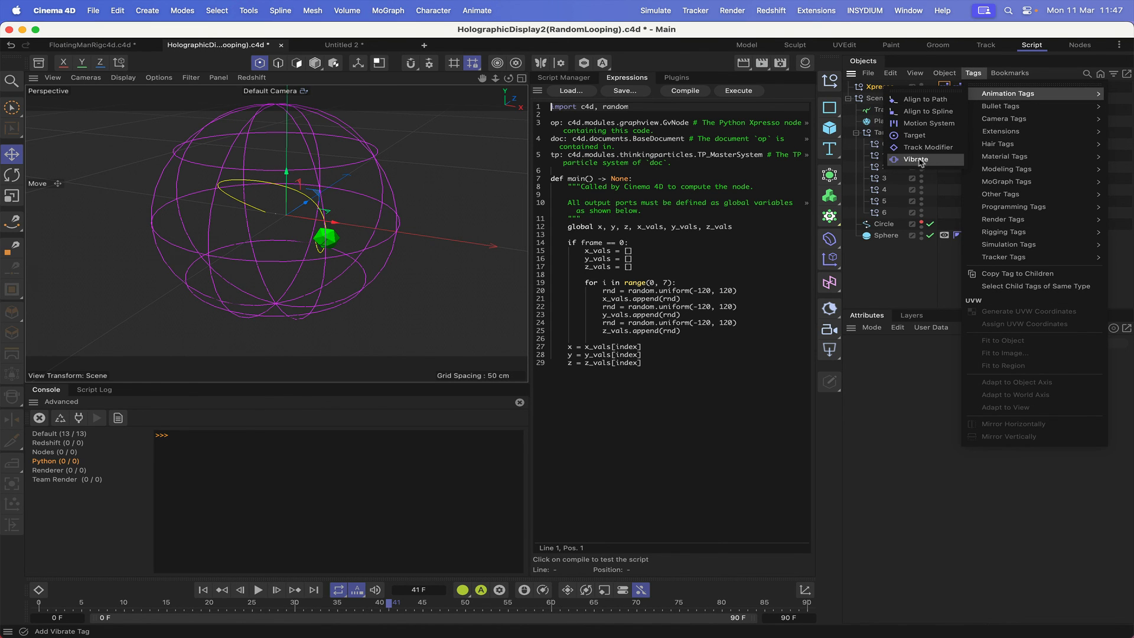
click(943, 195)
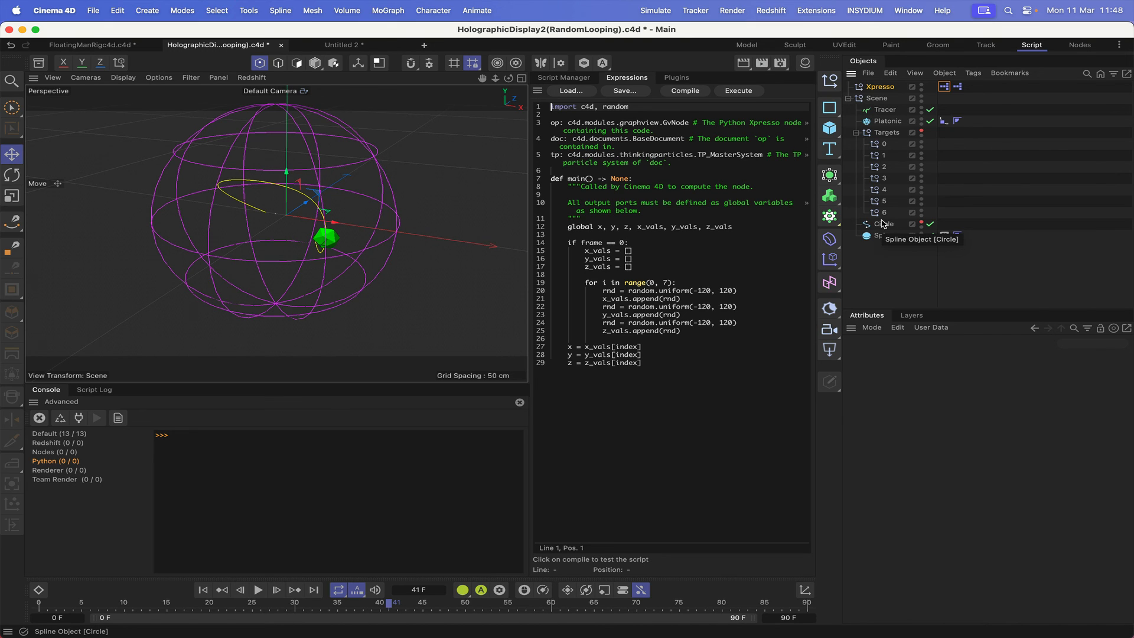
Switch to the Untitled 2 scene and play the character's leg animation
click(339, 45)
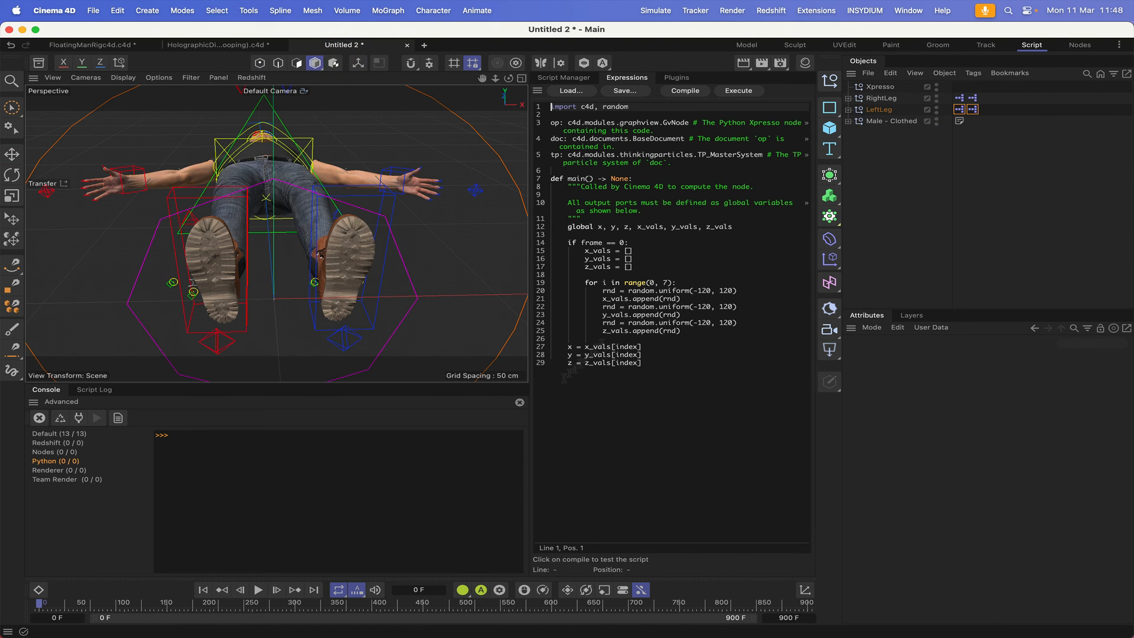
click(257, 590)
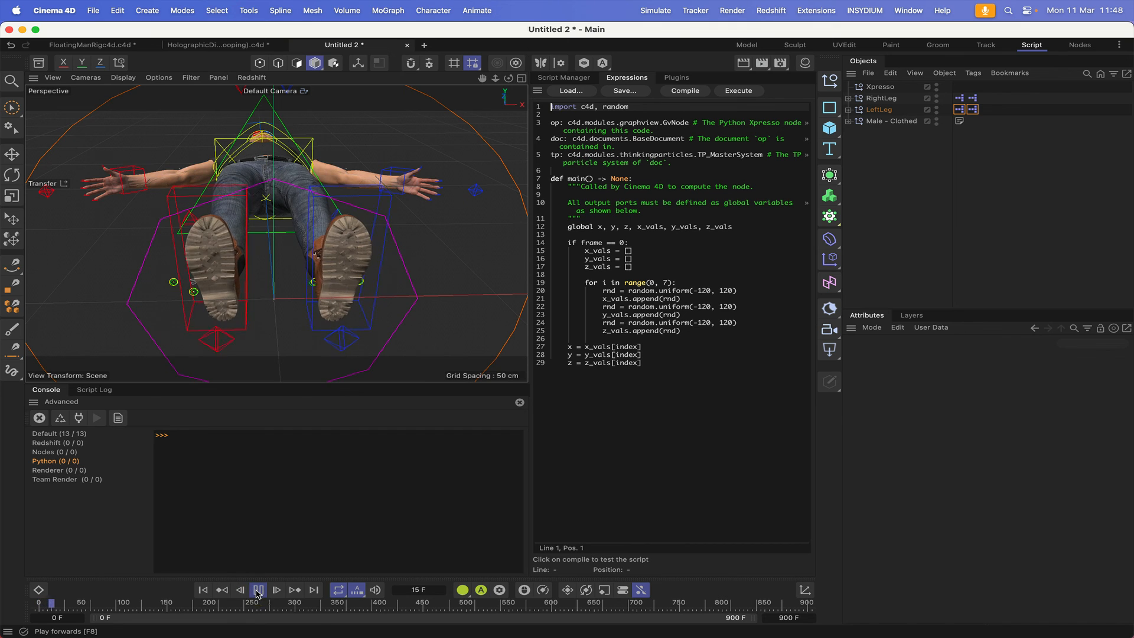